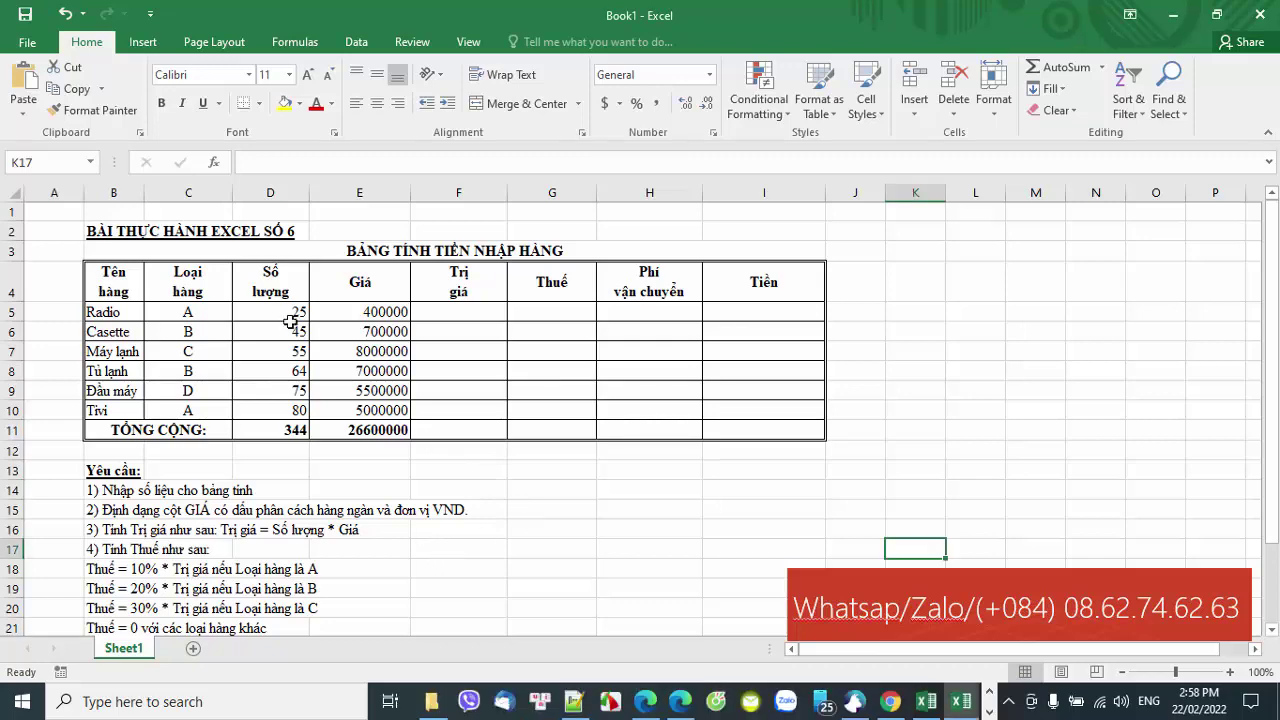
Read through requirements 1–9 below the invoice table, down to the Bai6.xls save requirement
scroll(299, 362, "down", 1)
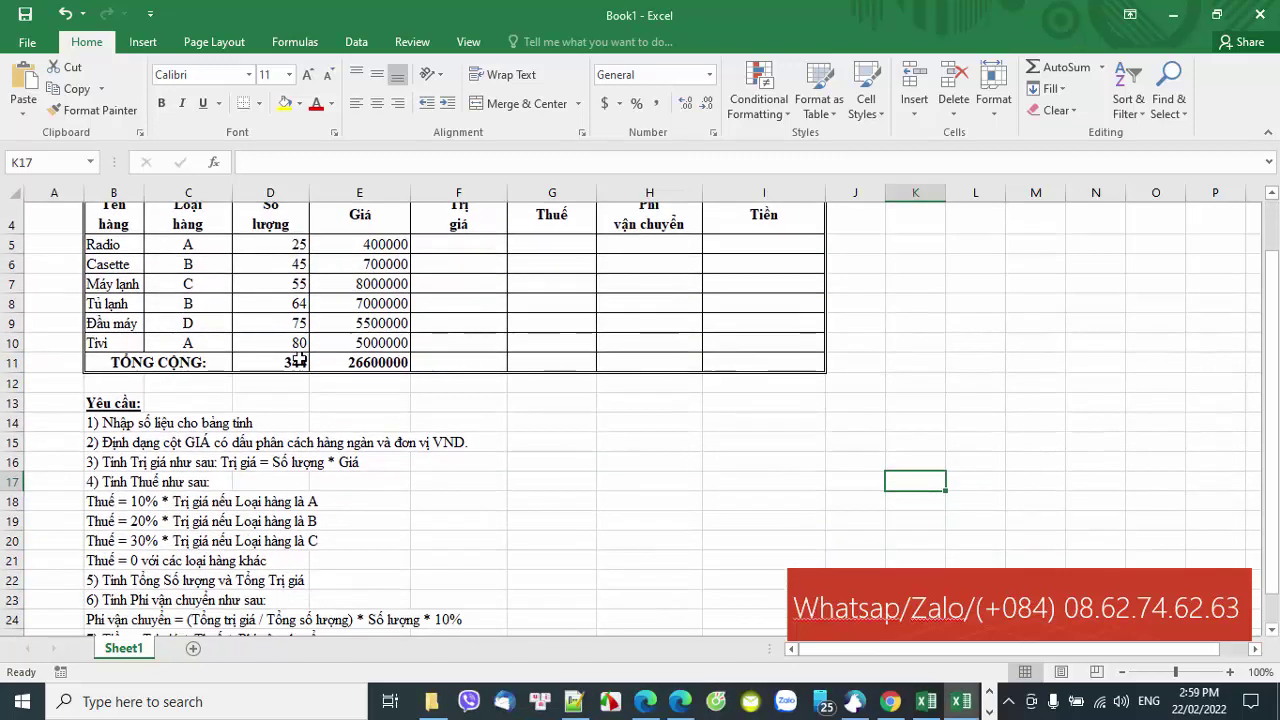
scroll(266, 363, "down", 1)
scroll(110, 336, "up", 2)
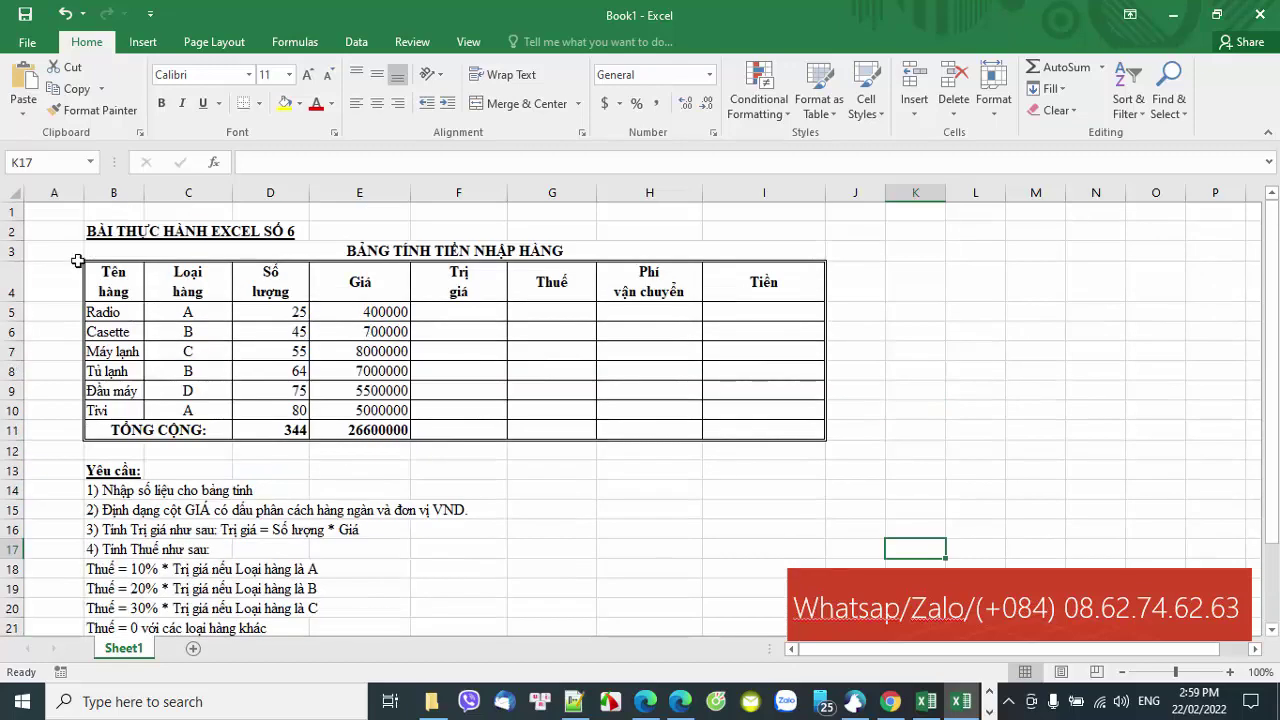
left_click_drag(93, 243, 790, 446)
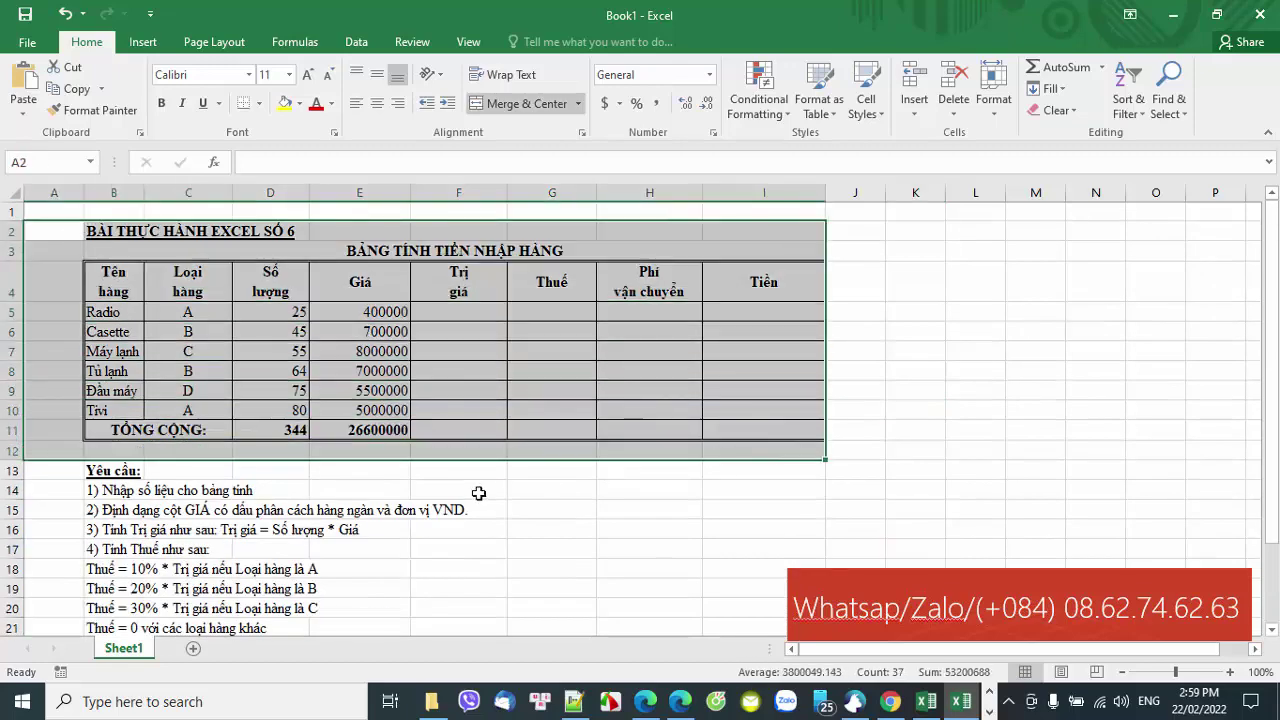
scroll(445, 472, "down", 2)
left_click(114, 352)
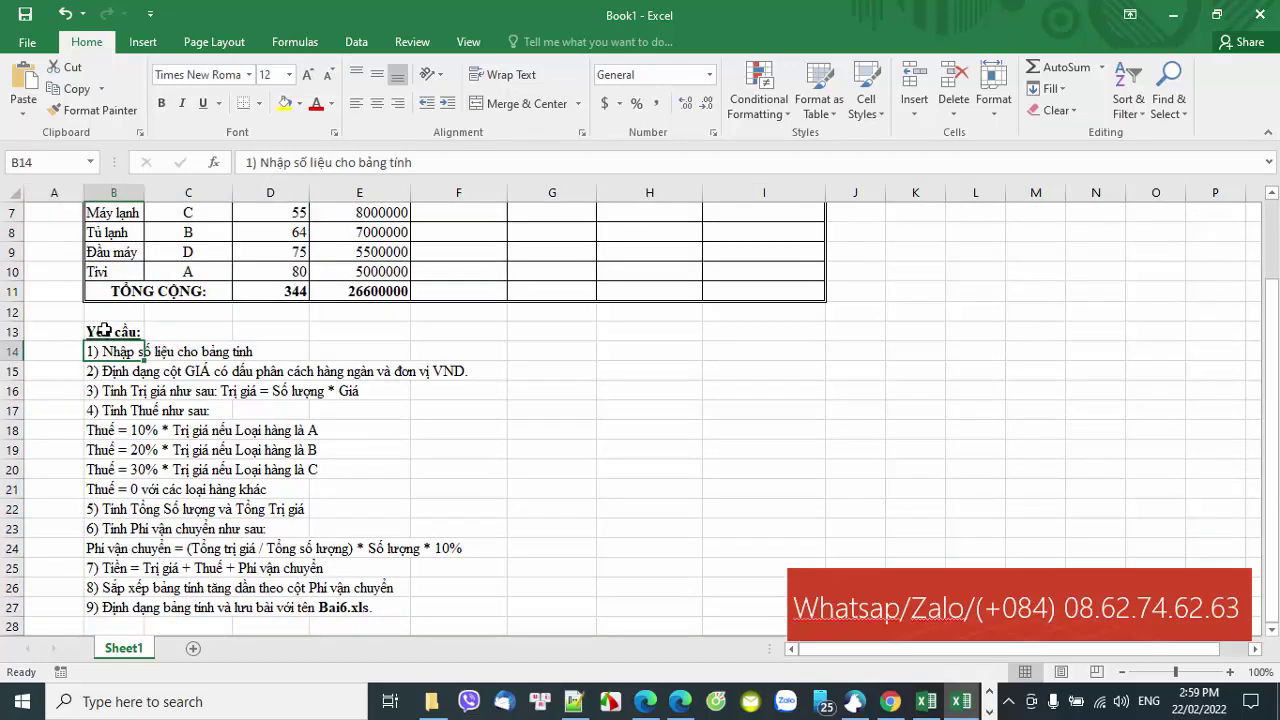
left_click(104, 332)
left_click_drag(110, 352, 300, 352)
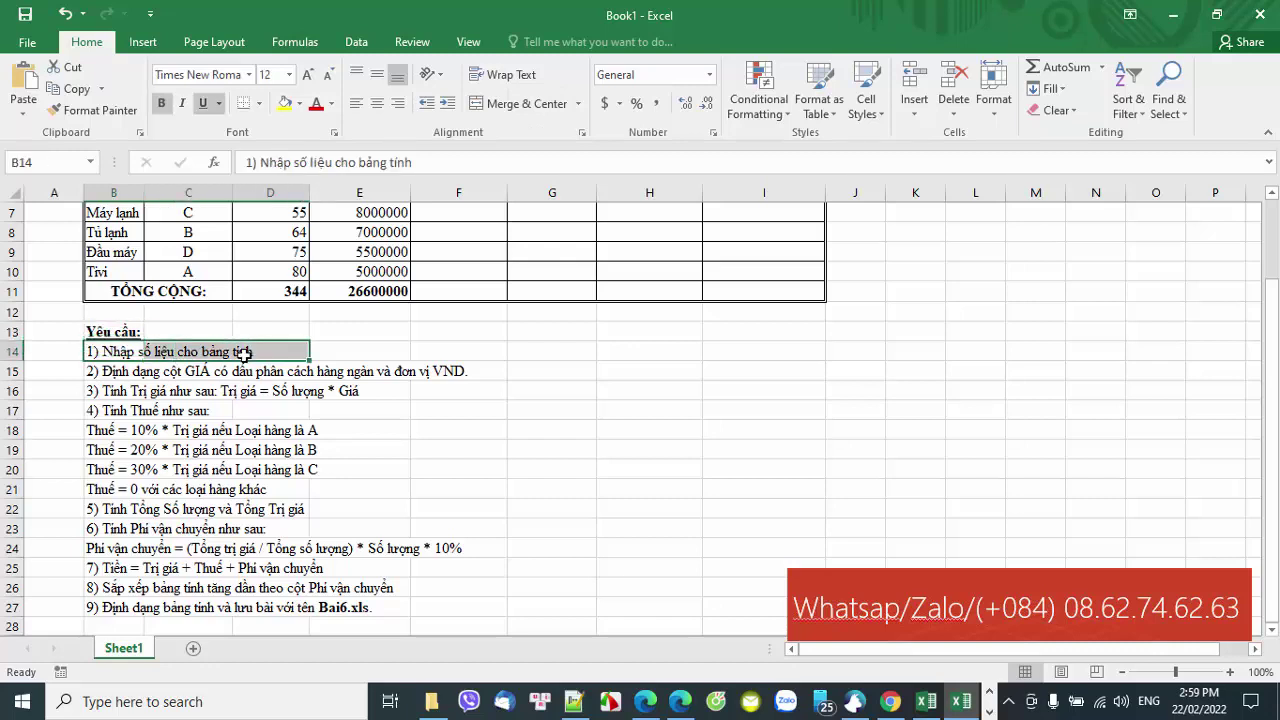
left_click(176, 375)
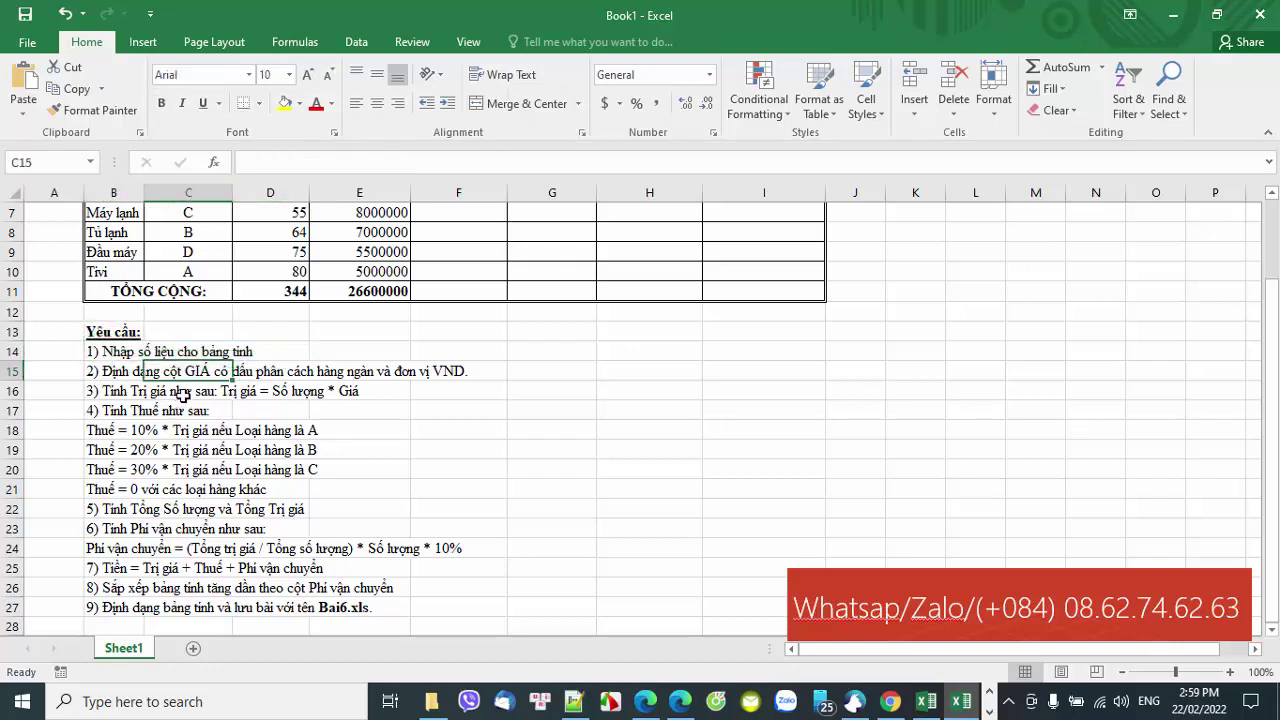
left_click(184, 395)
left_click(162, 412)
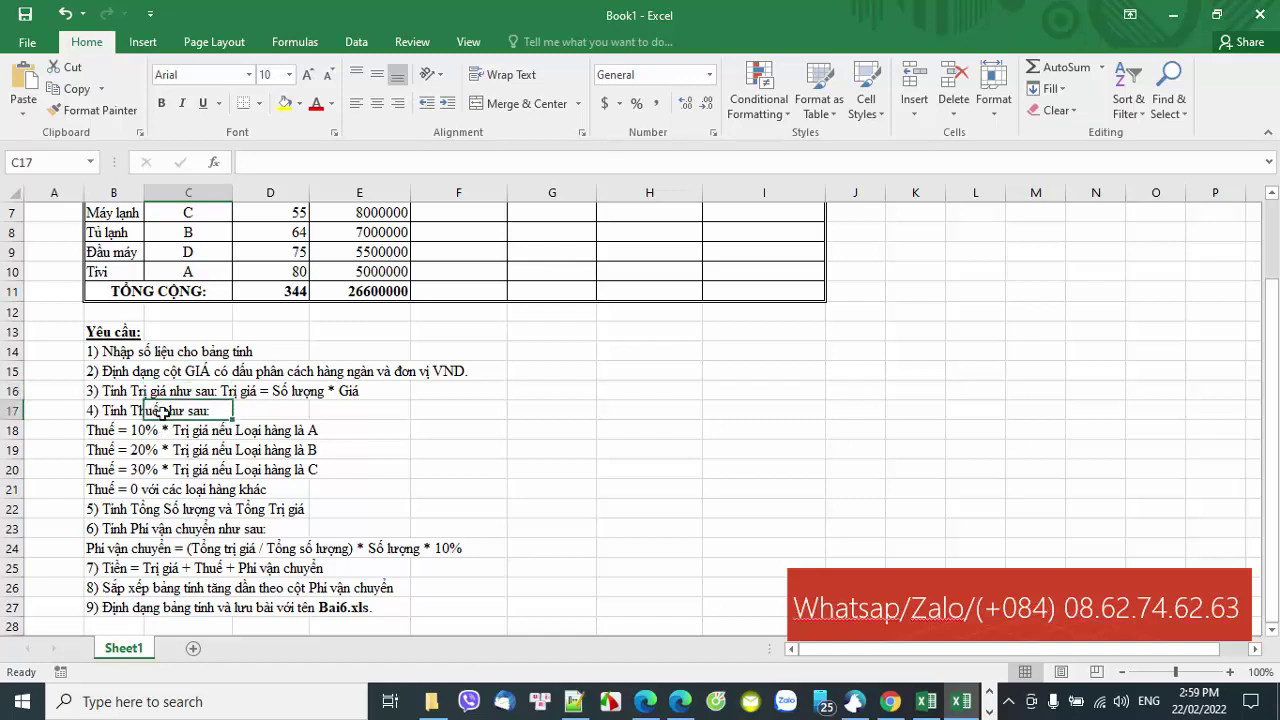
left_click(197, 515)
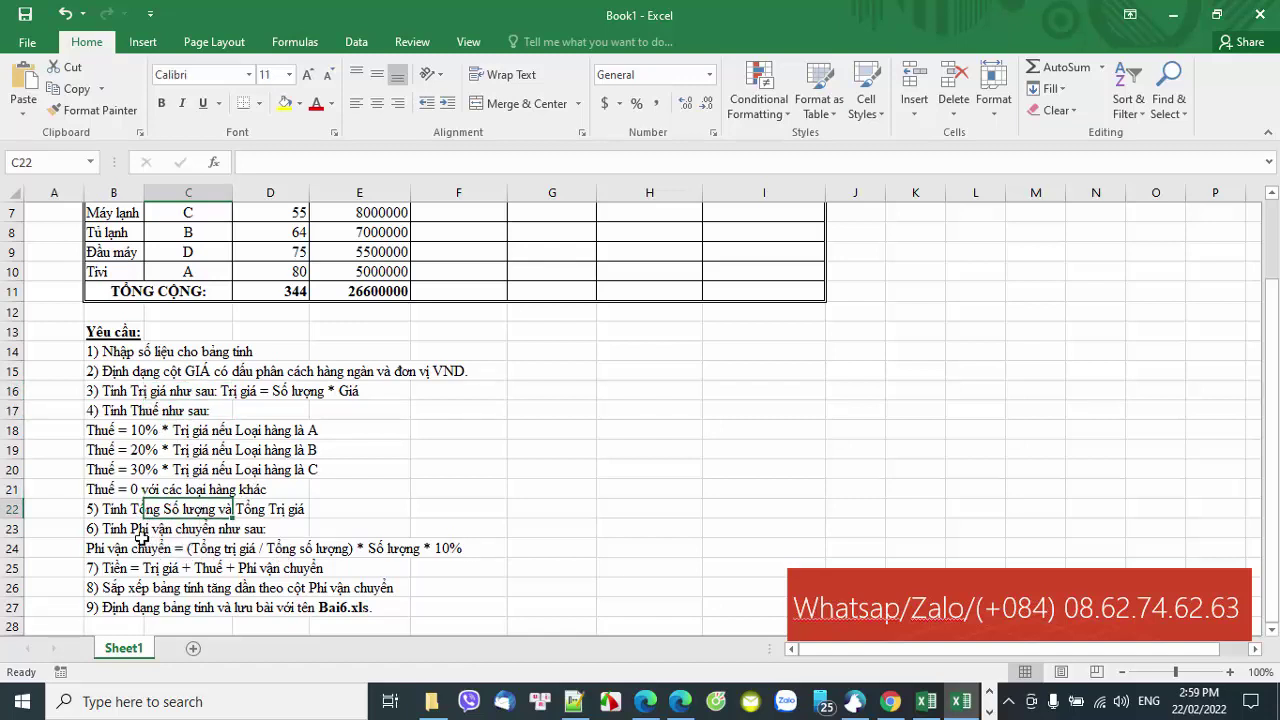
left_click(138, 528)
scroll(237, 589, "down", 1)
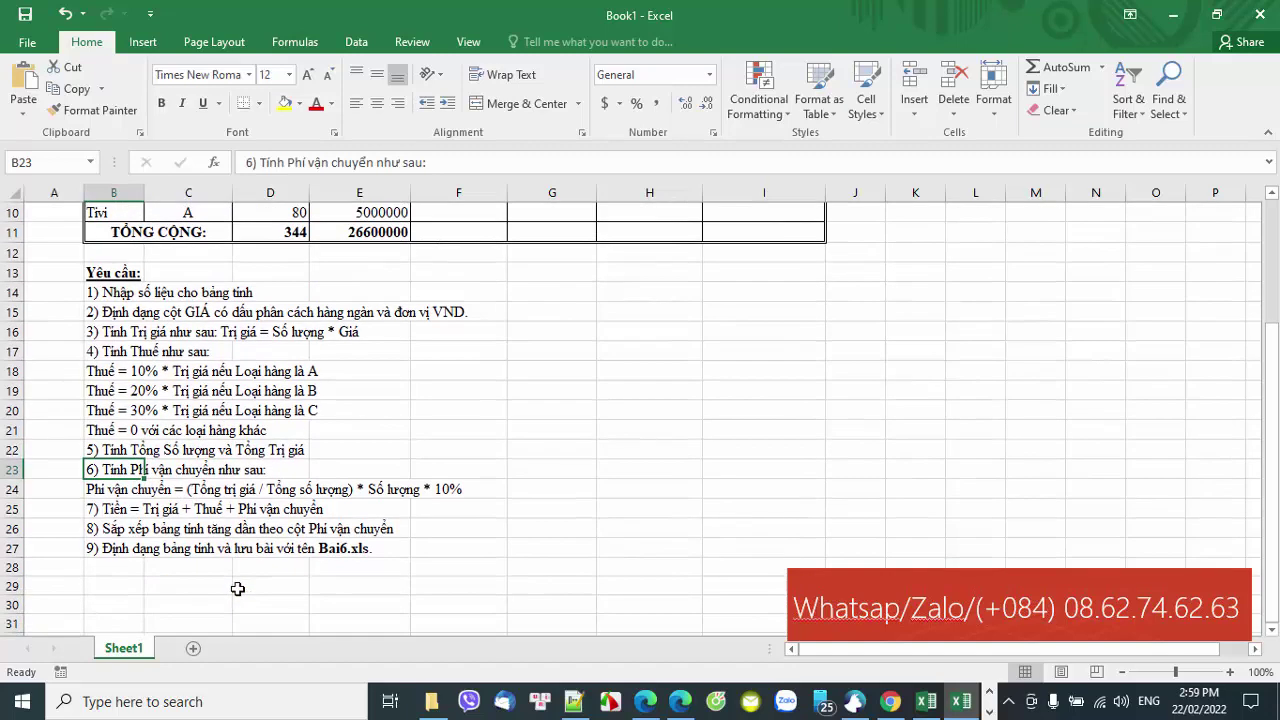
left_click(122, 509)
left_click(155, 533)
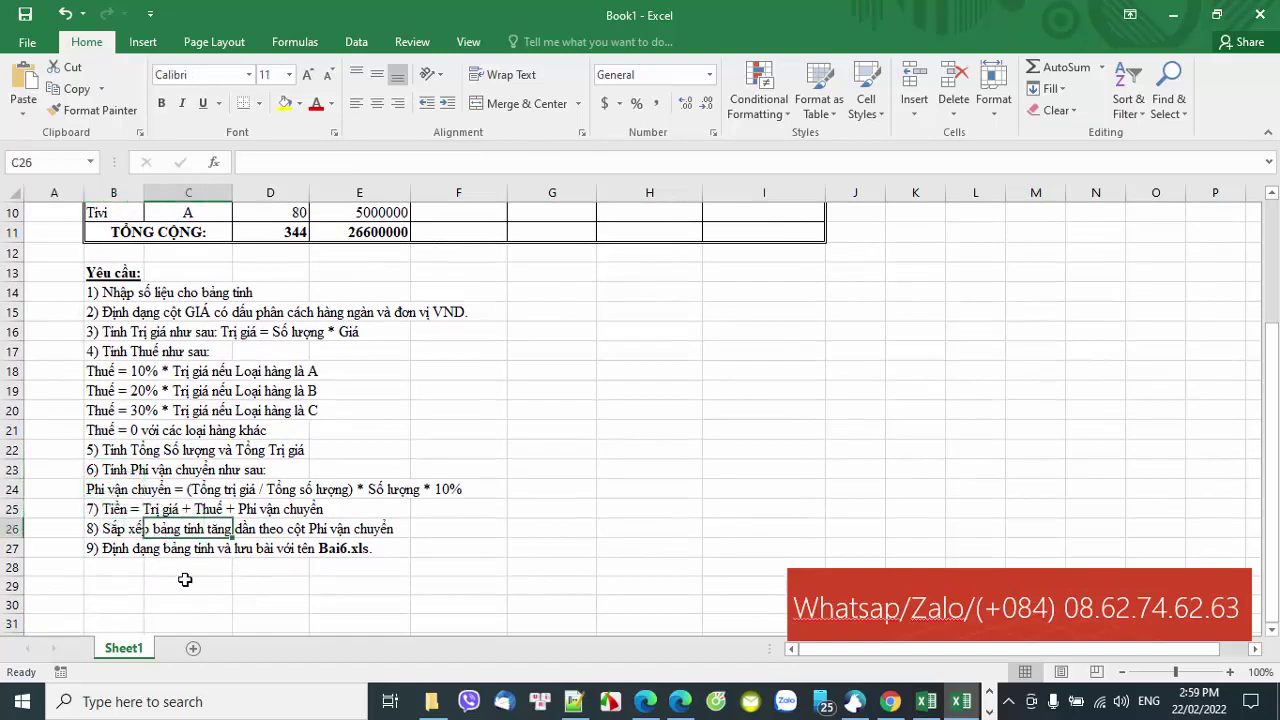
left_click(137, 548)
left_click(265, 548)
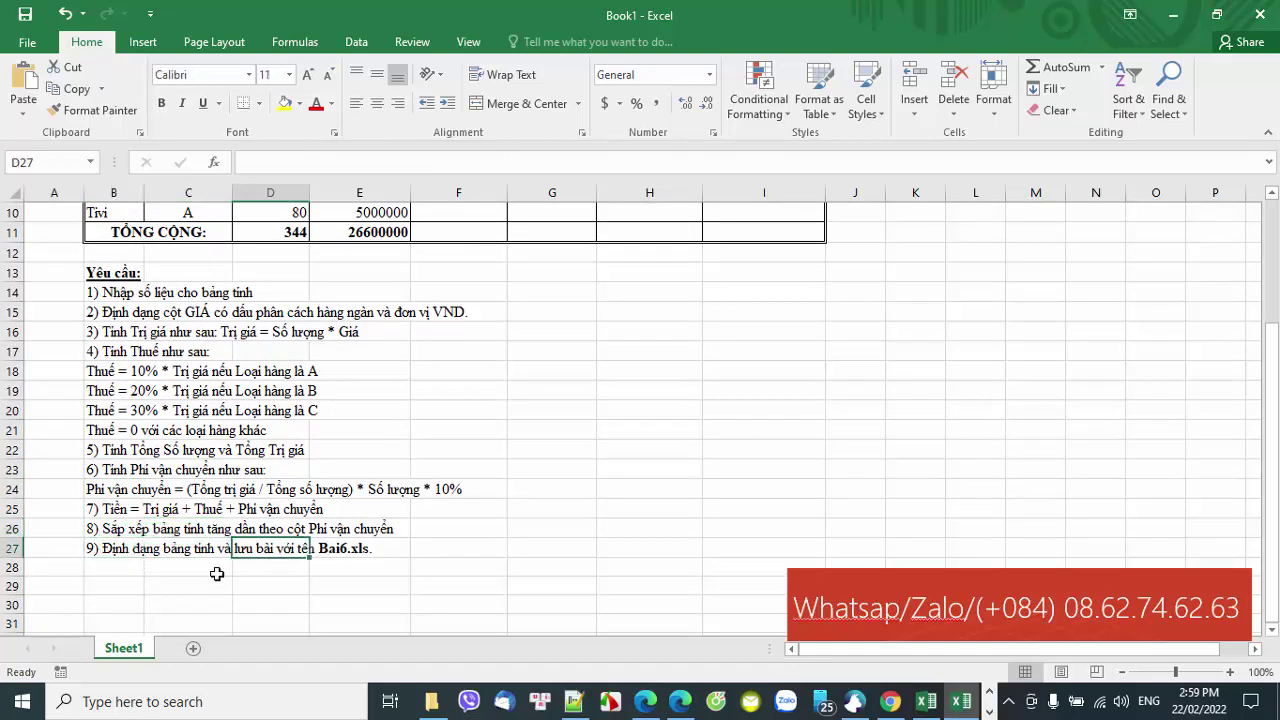
Step down the requirement rows once more, from requirement 1 to requirement 9
scroll(216, 572, "up", 1)
scroll(216, 572, "up", 2)
scroll(216, 572, "down", 1)
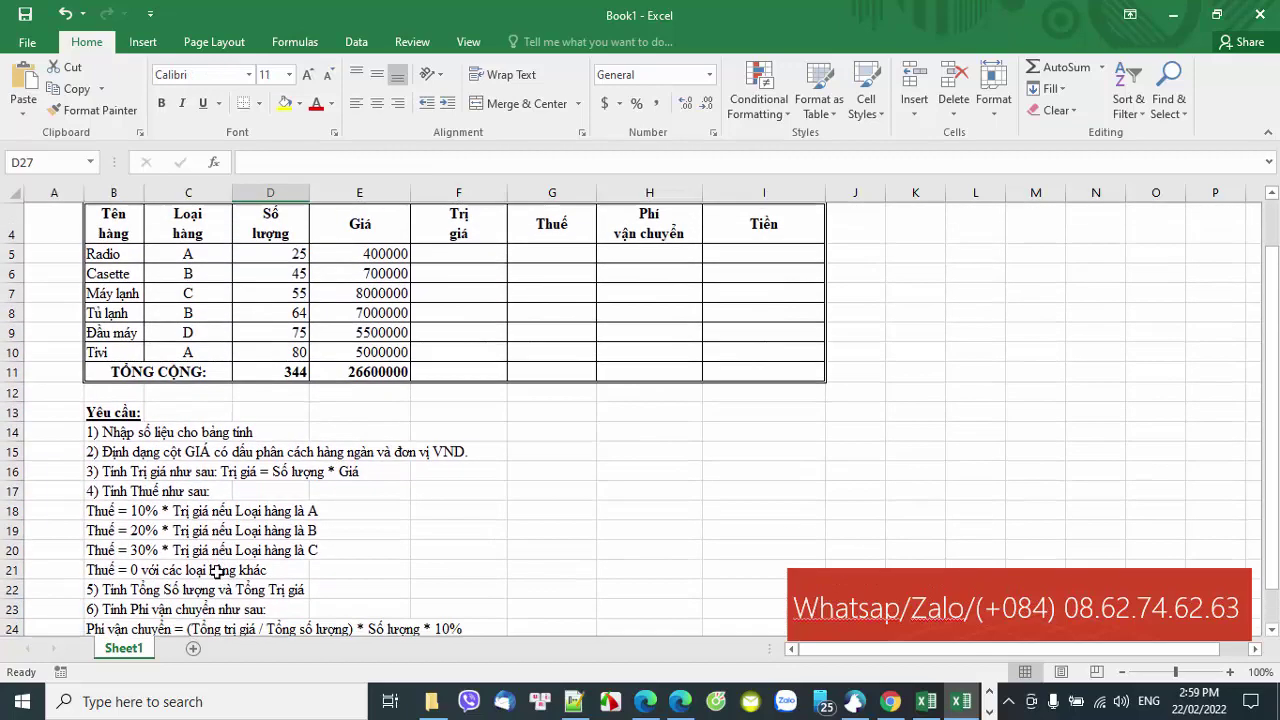
scroll(278, 532, "down", 1)
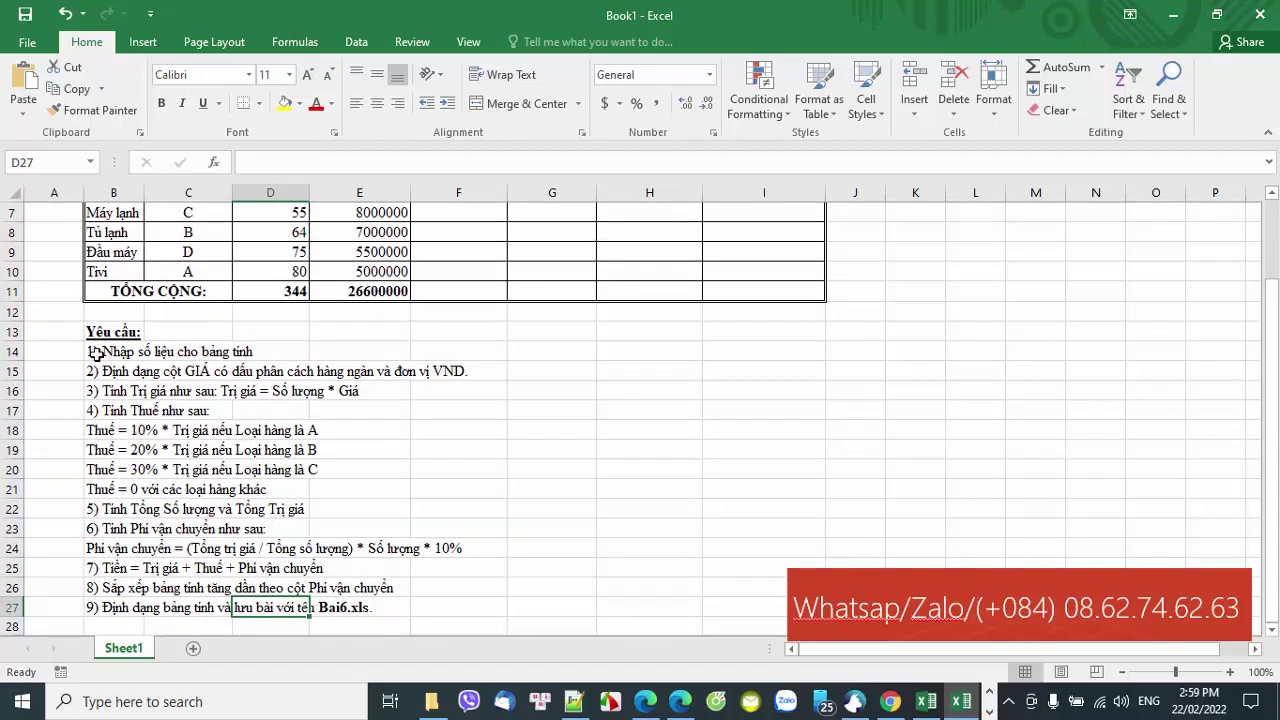
left_click(94, 352)
left_click(92, 392)
left_click(94, 411)
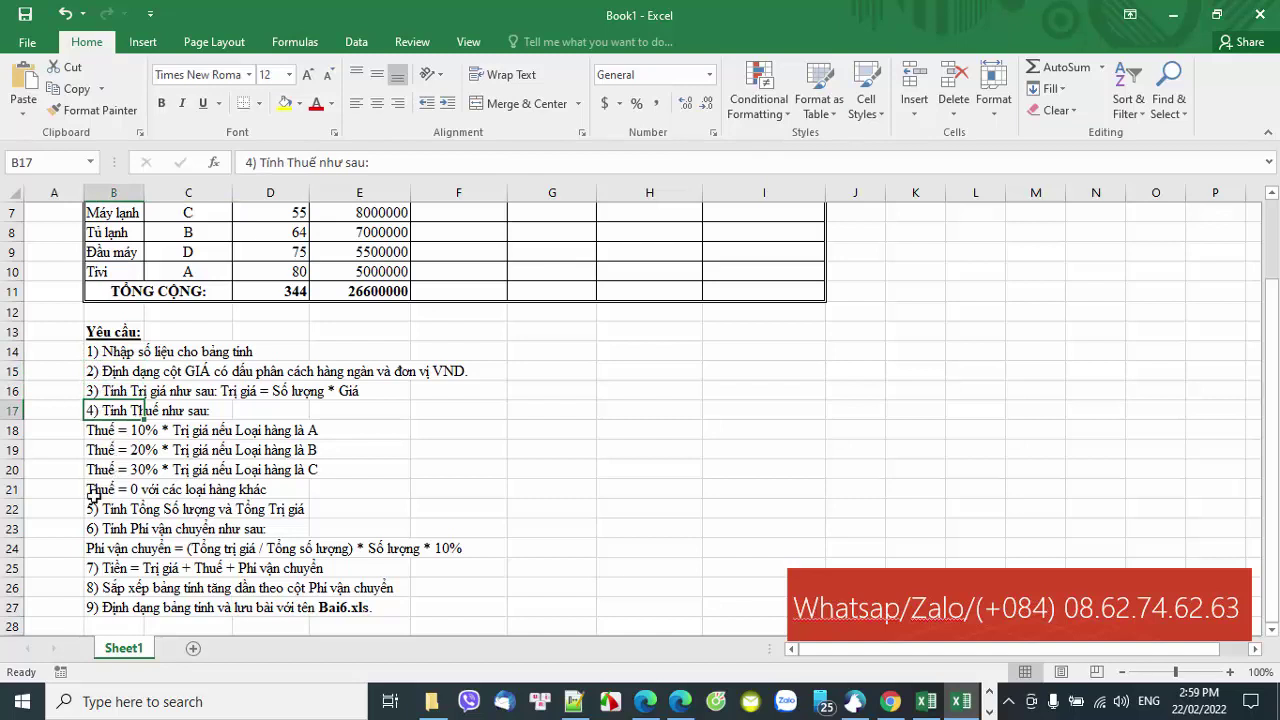
left_click(94, 509)
left_click(100, 529)
left_click(115, 568)
left_click(119, 588)
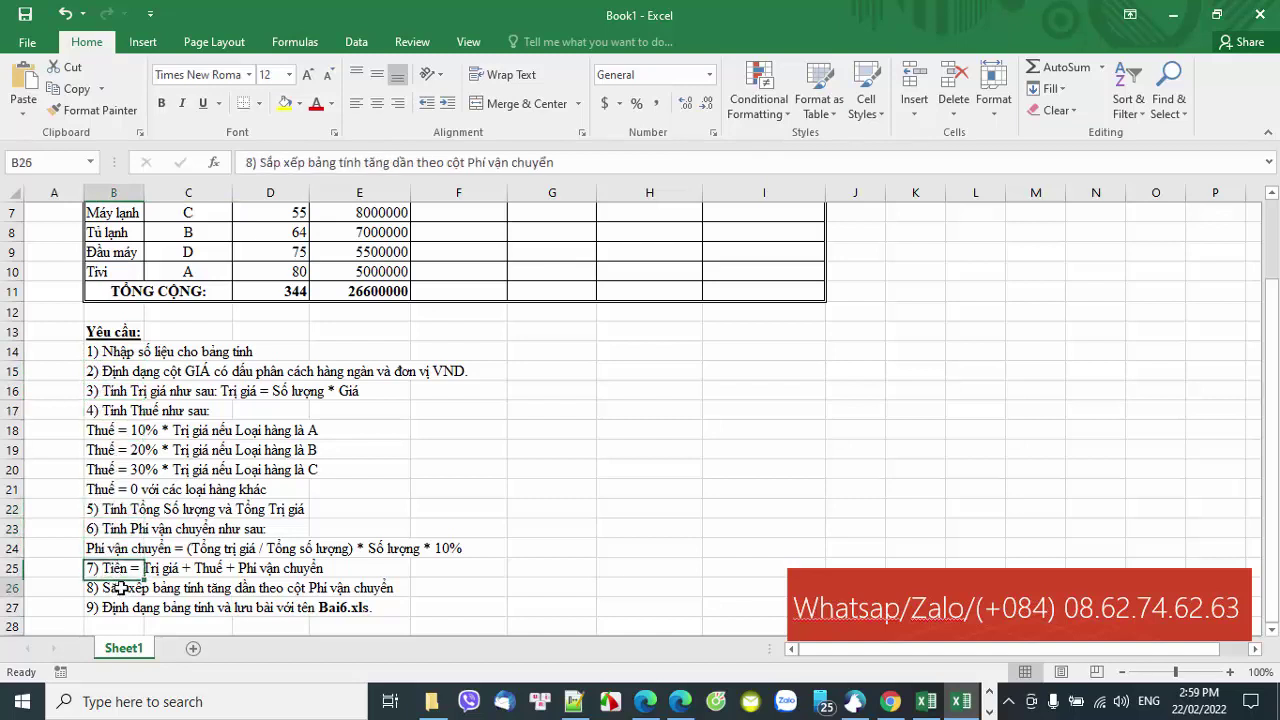
left_click(118, 607)
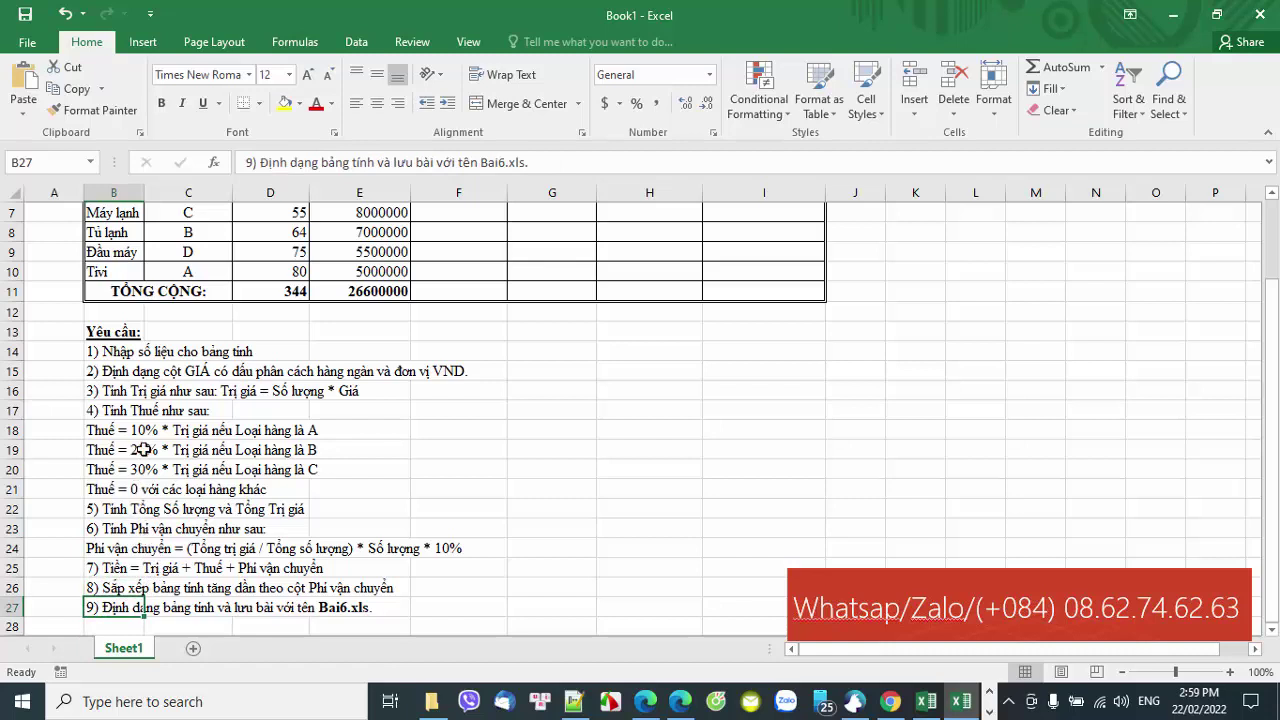
Shade requirement 1's row B14:E14 yellow
left_click(91, 350)
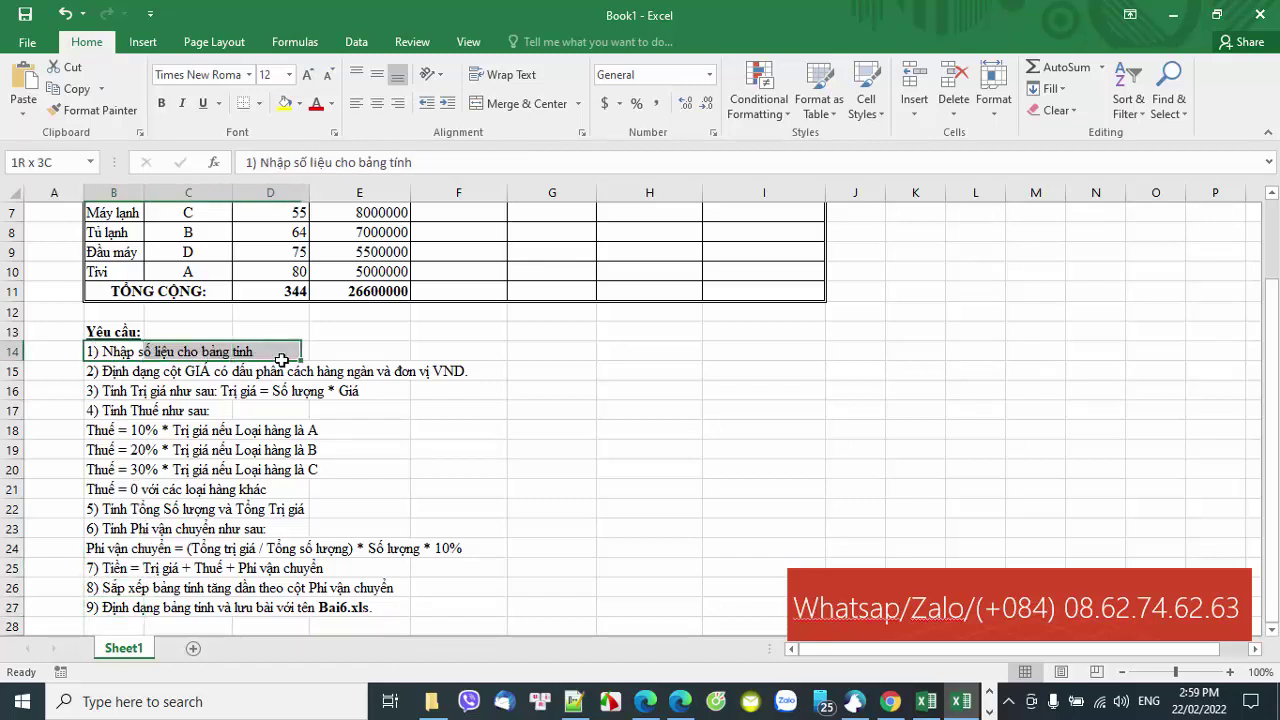
left_click_drag(133, 354, 350, 358)
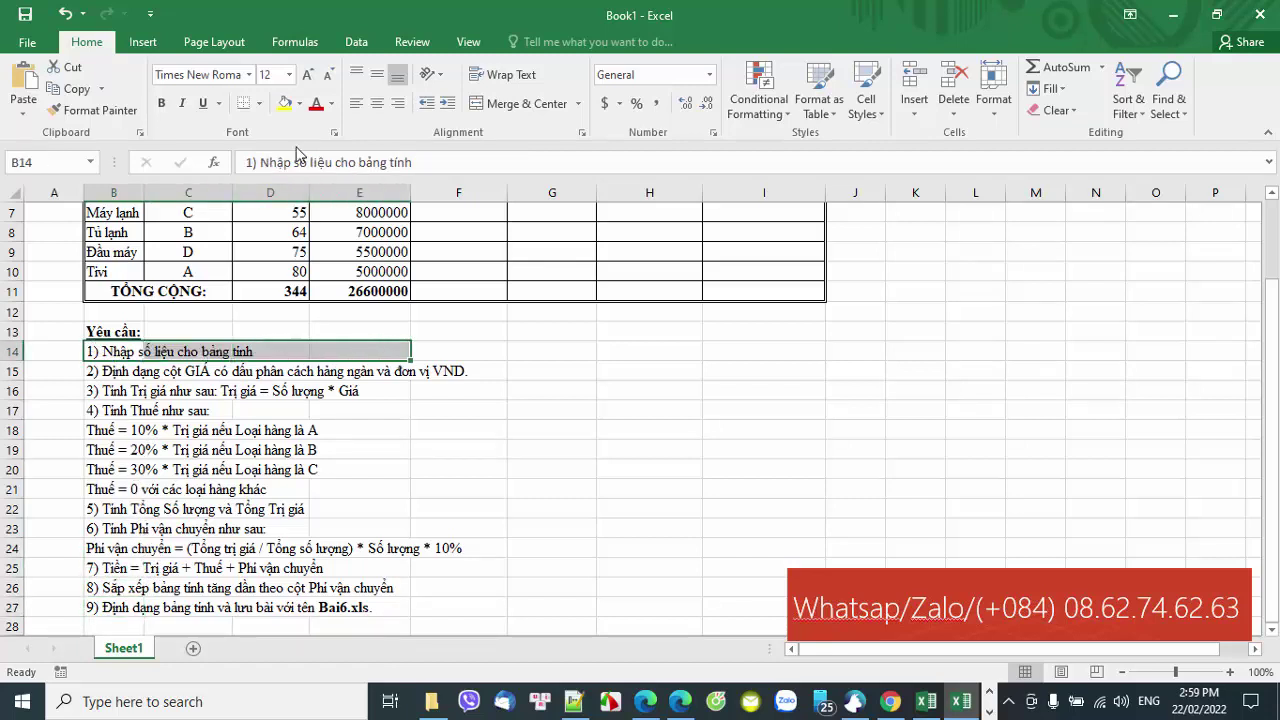
left_click(285, 104)
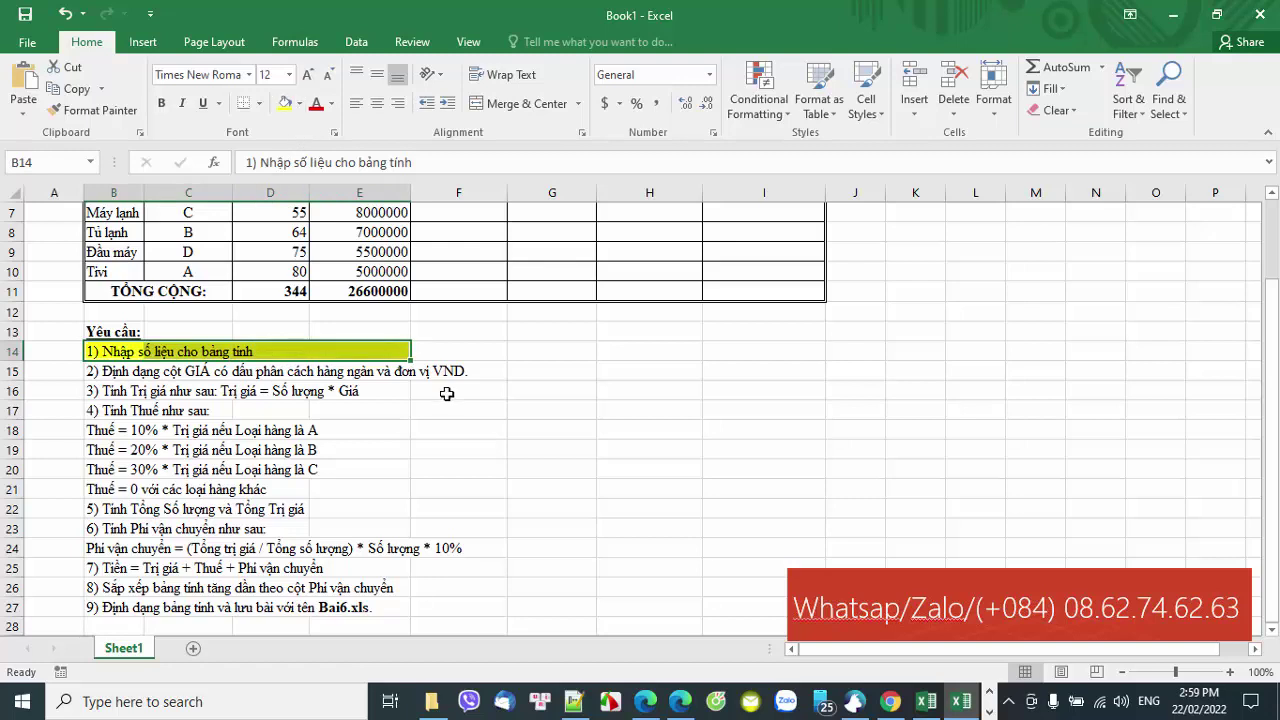
Look over the item names and the table headers from Tên hàng to Giá
scroll(344, 404, "up", 2)
left_click(177, 492)
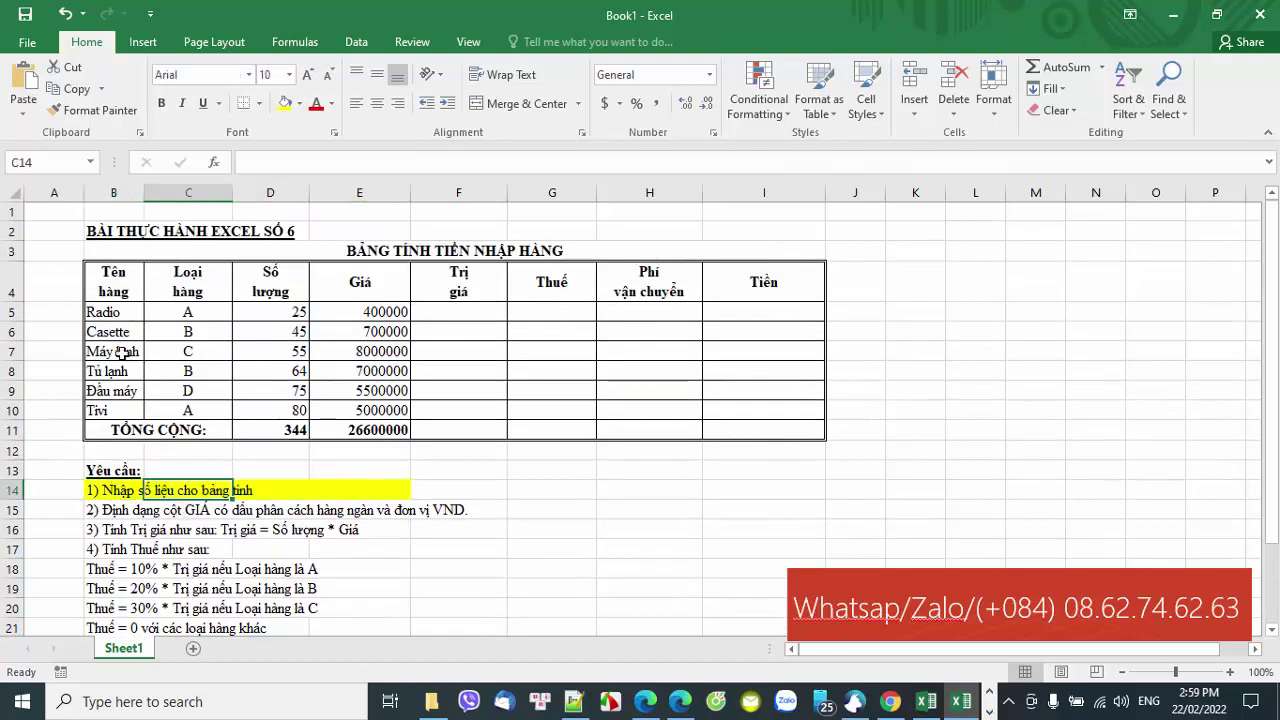
left_click(104, 311)
left_click(110, 331)
left_click(115, 352)
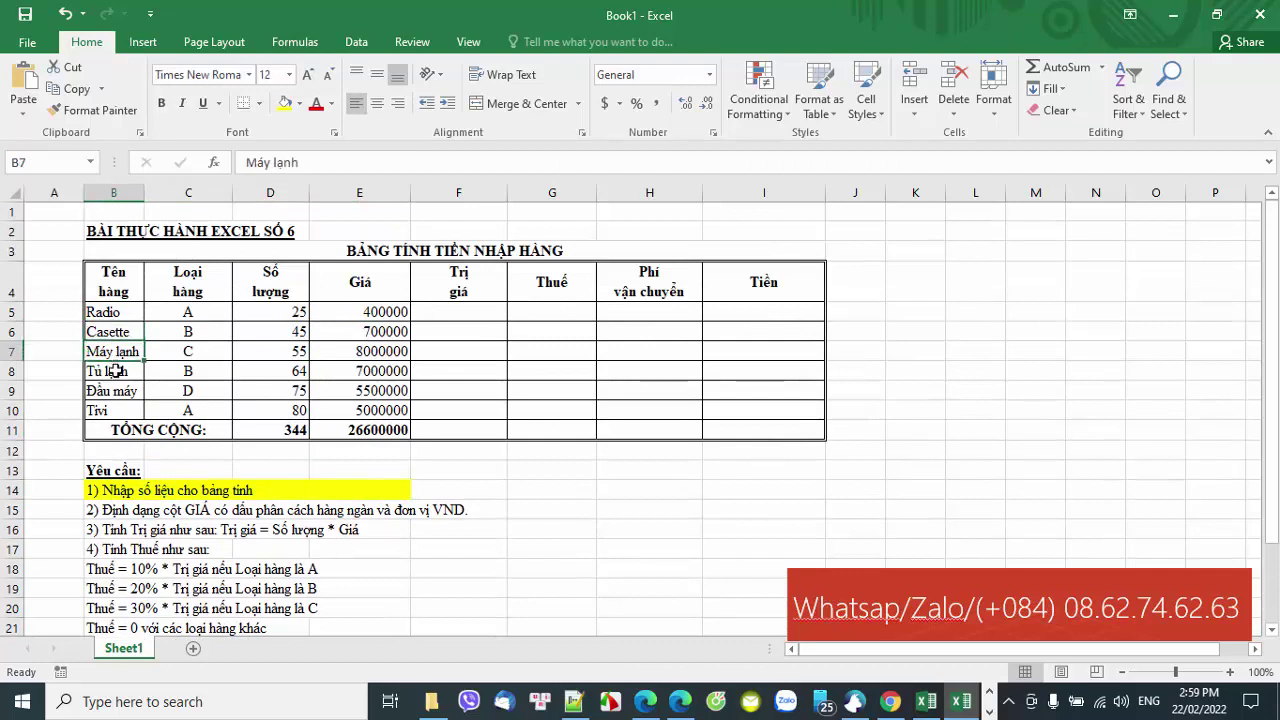
left_click(116, 371)
left_click(112, 390)
left_click(108, 410)
left_click(110, 275)
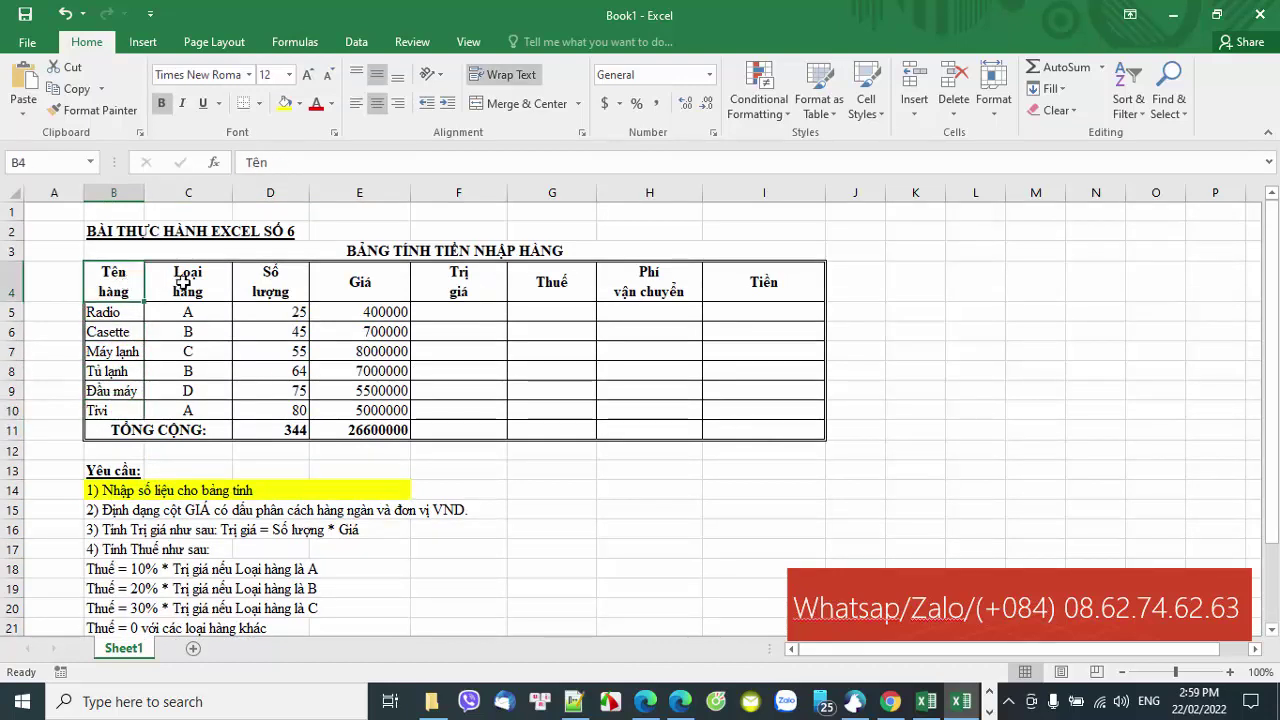
left_click(184, 283)
left_click(264, 292)
left_click(360, 292)
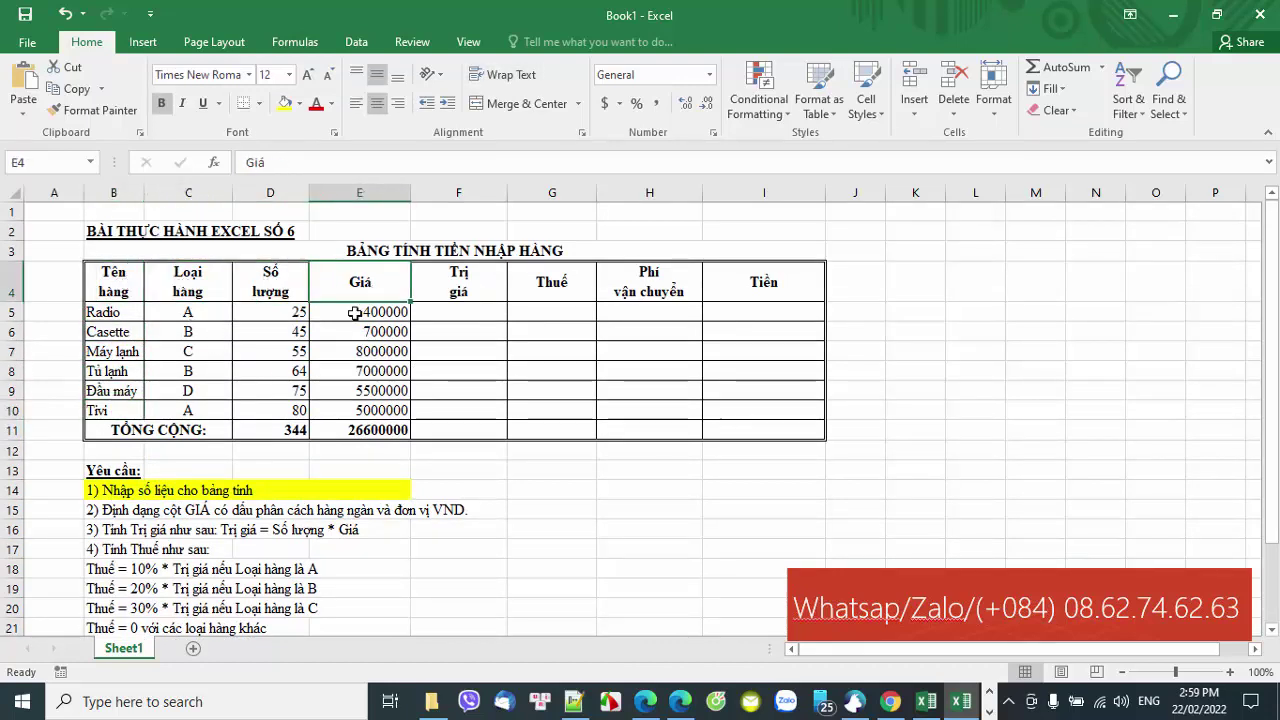
left_click(180, 490)
Enter OK in G14 and fill that cell yellow
left_click(557, 491)
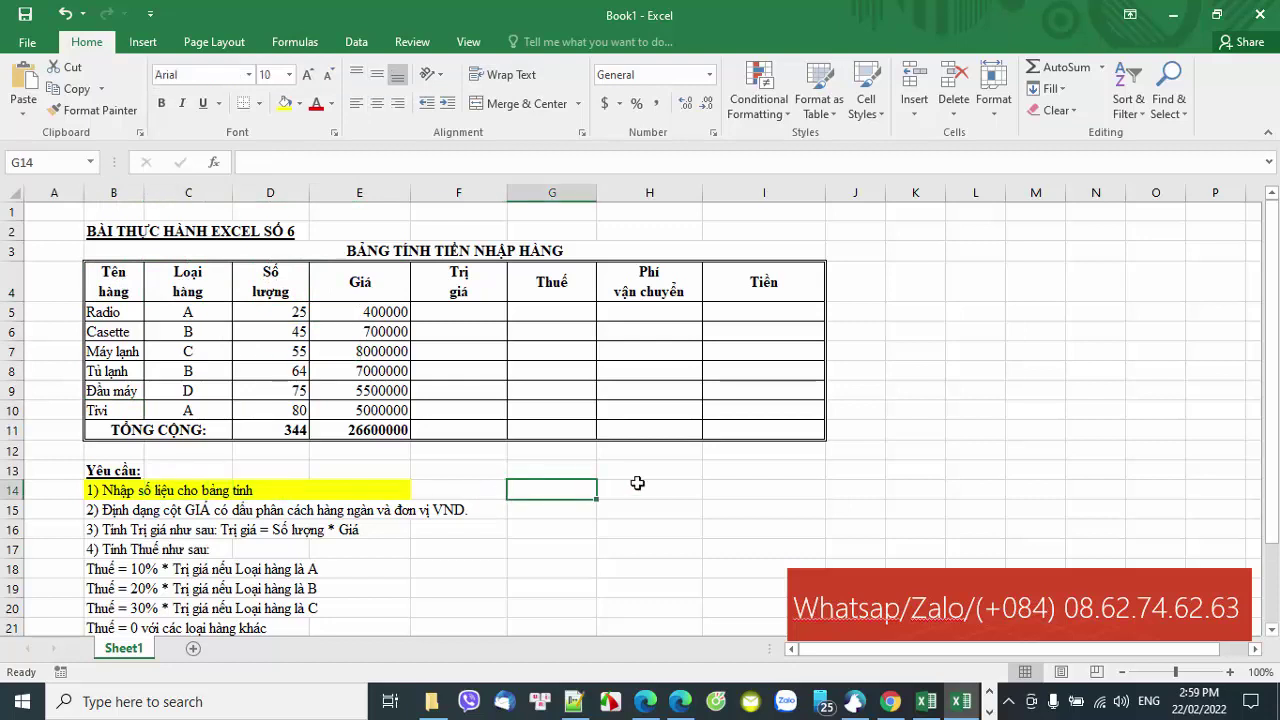
type("OK")
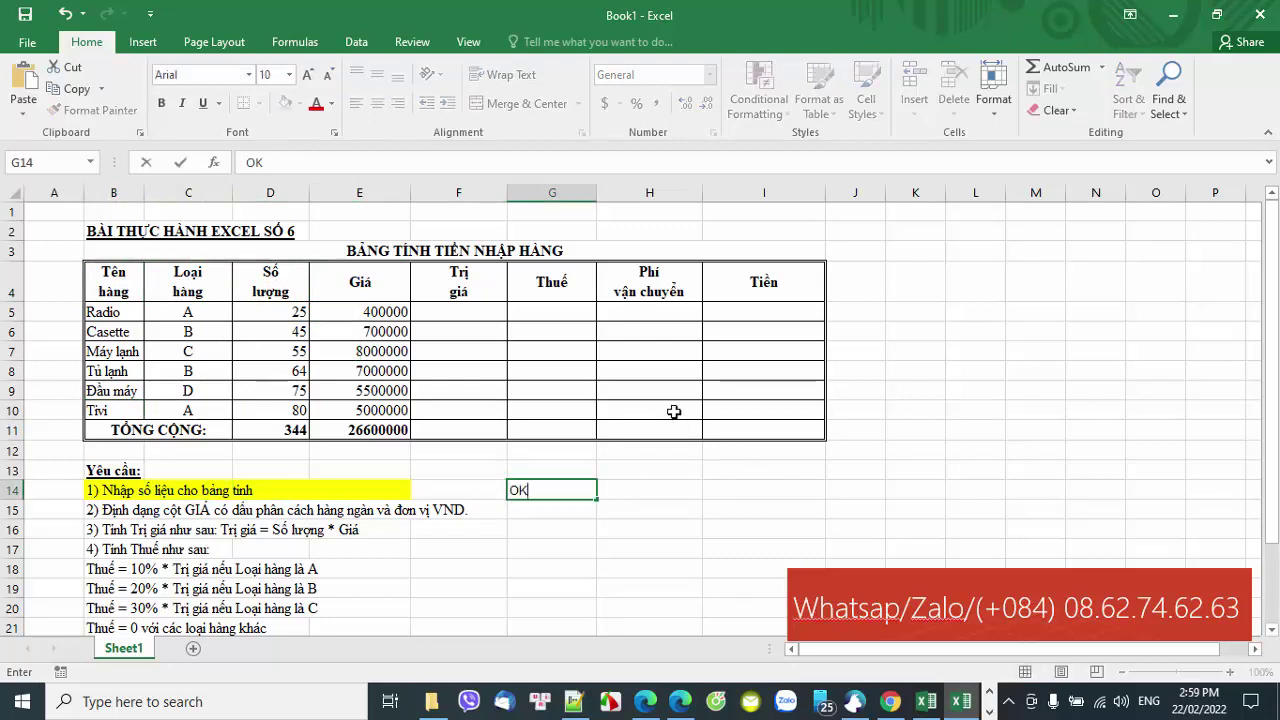
left_click(630, 546)
left_click(570, 490)
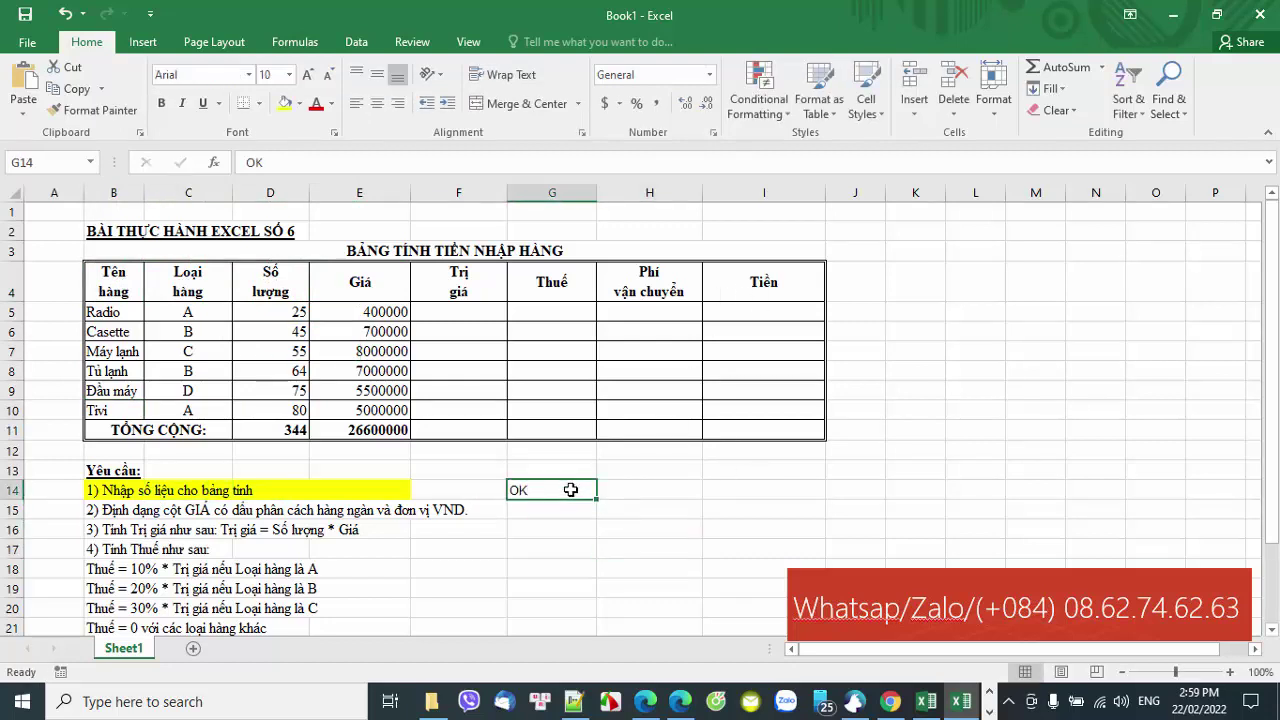
left_click(285, 103)
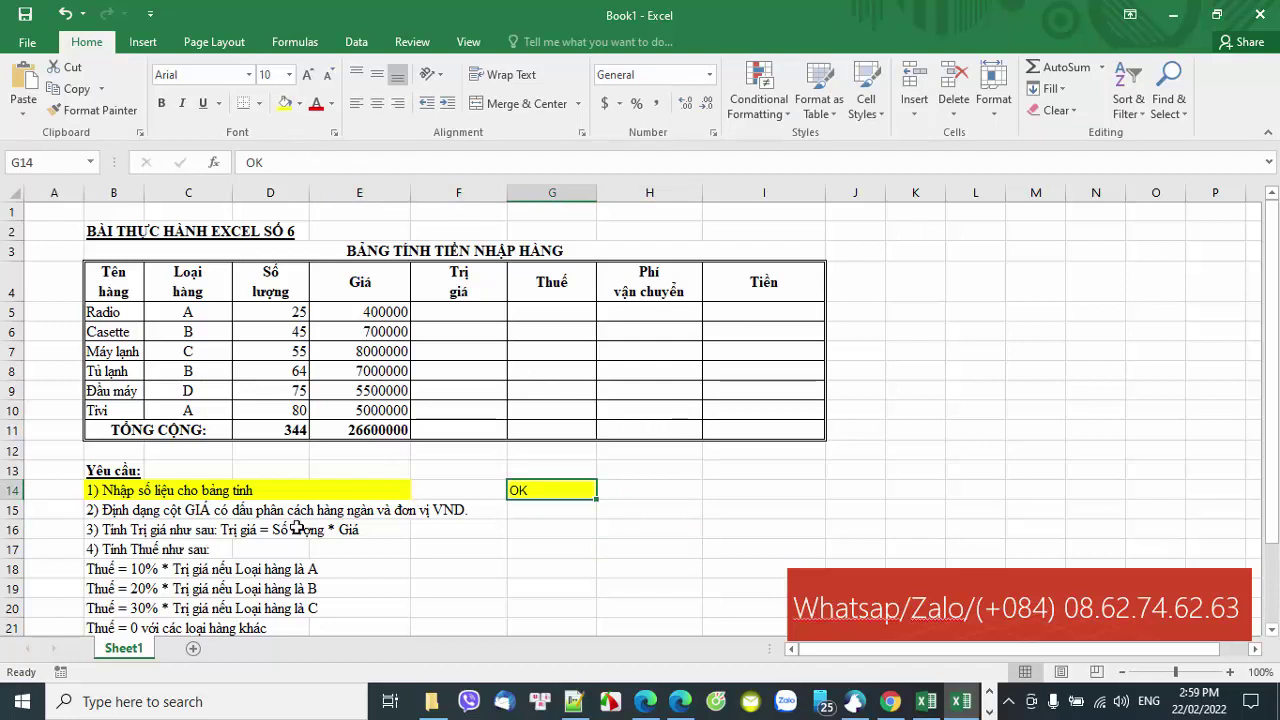
Read requirement 2 about the Giá column, then select the prices E5:E11
left_click_drag(95, 510, 500, 511)
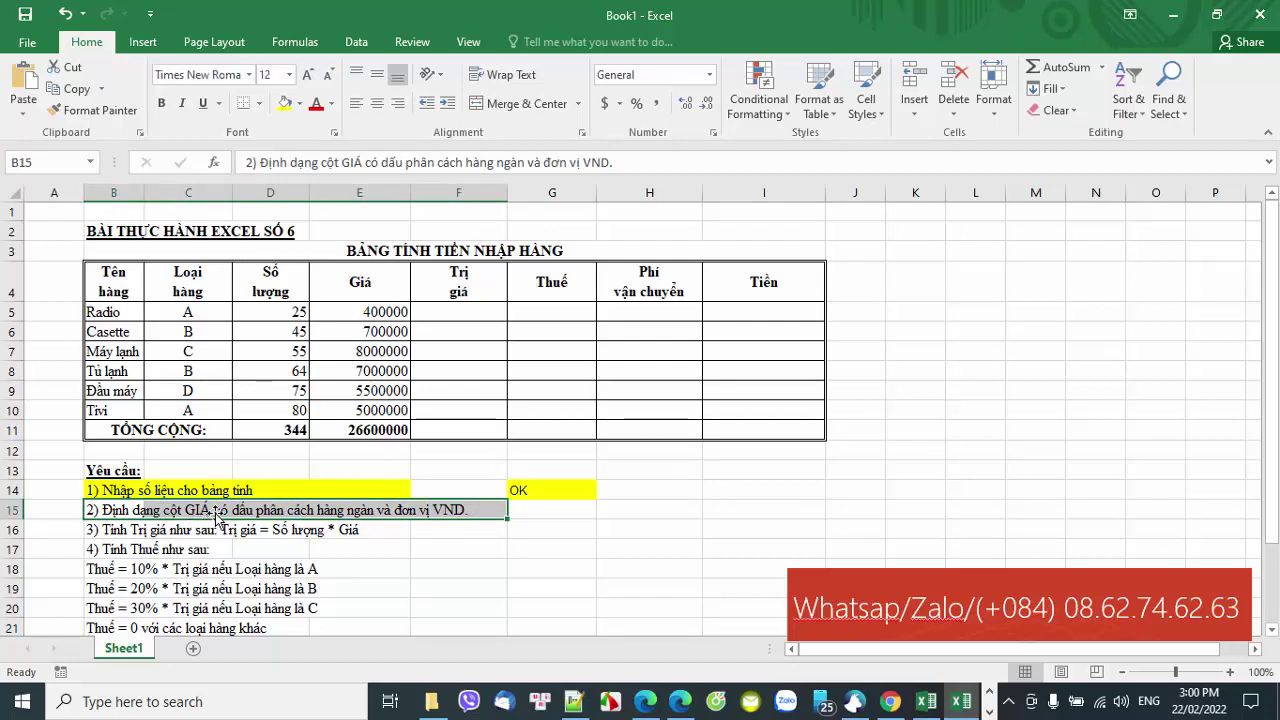
left_click(374, 279)
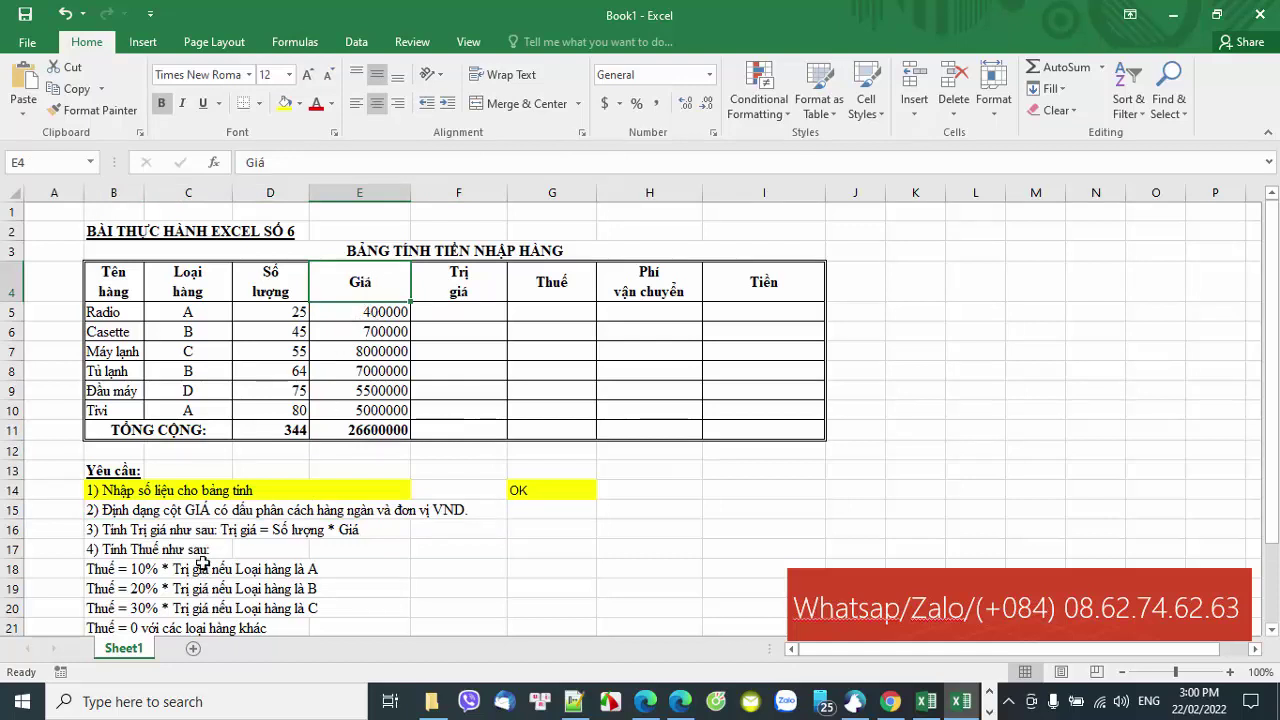
left_click(205, 512)
left_click(275, 510)
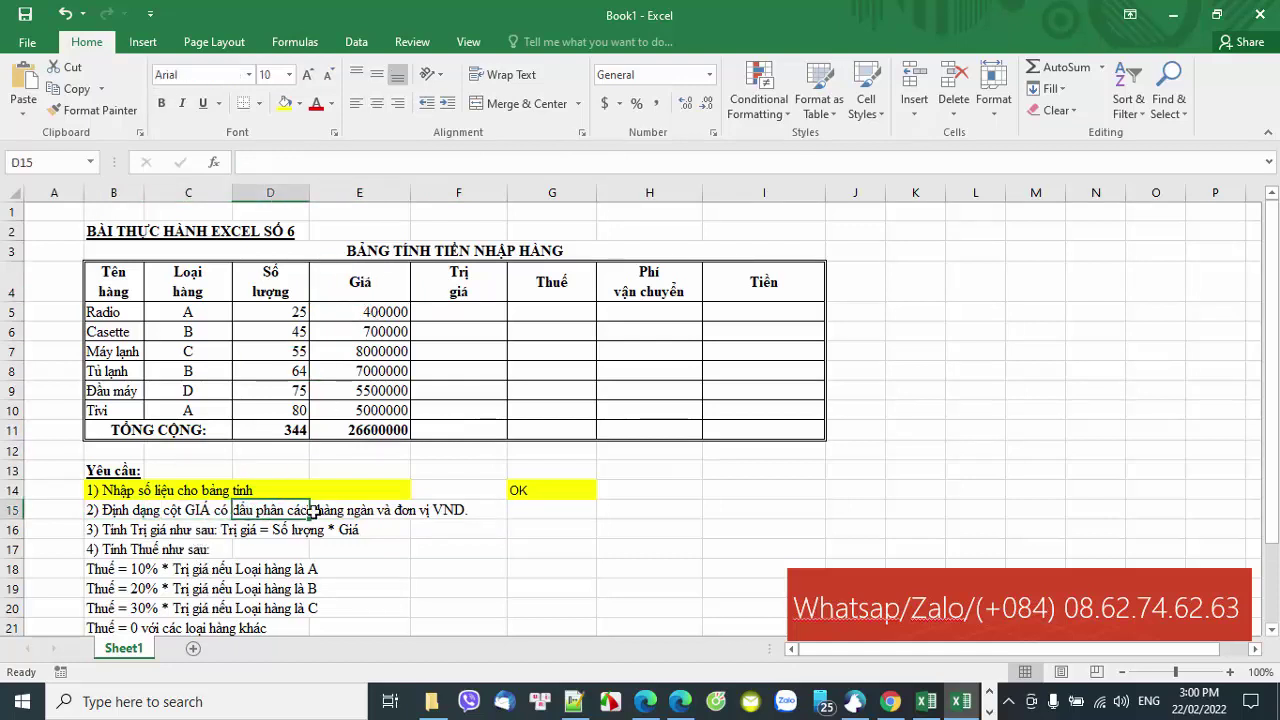
left_click(370, 516)
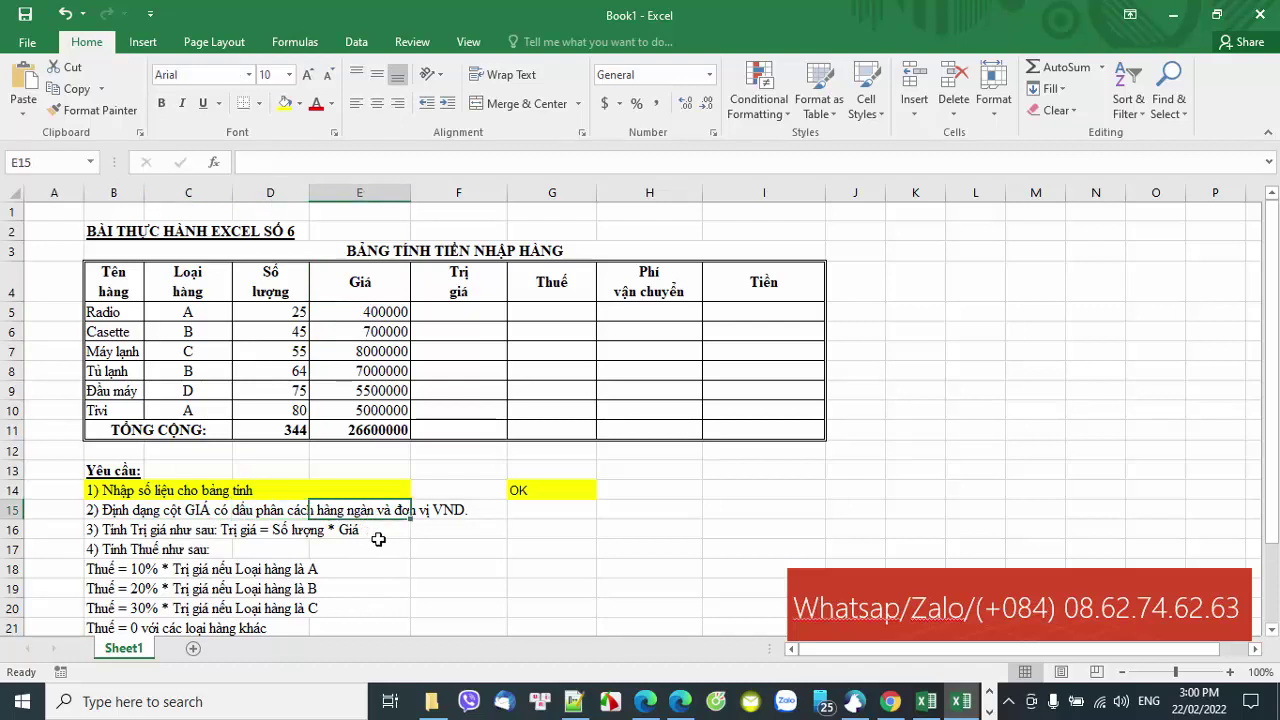
left_click(440, 511)
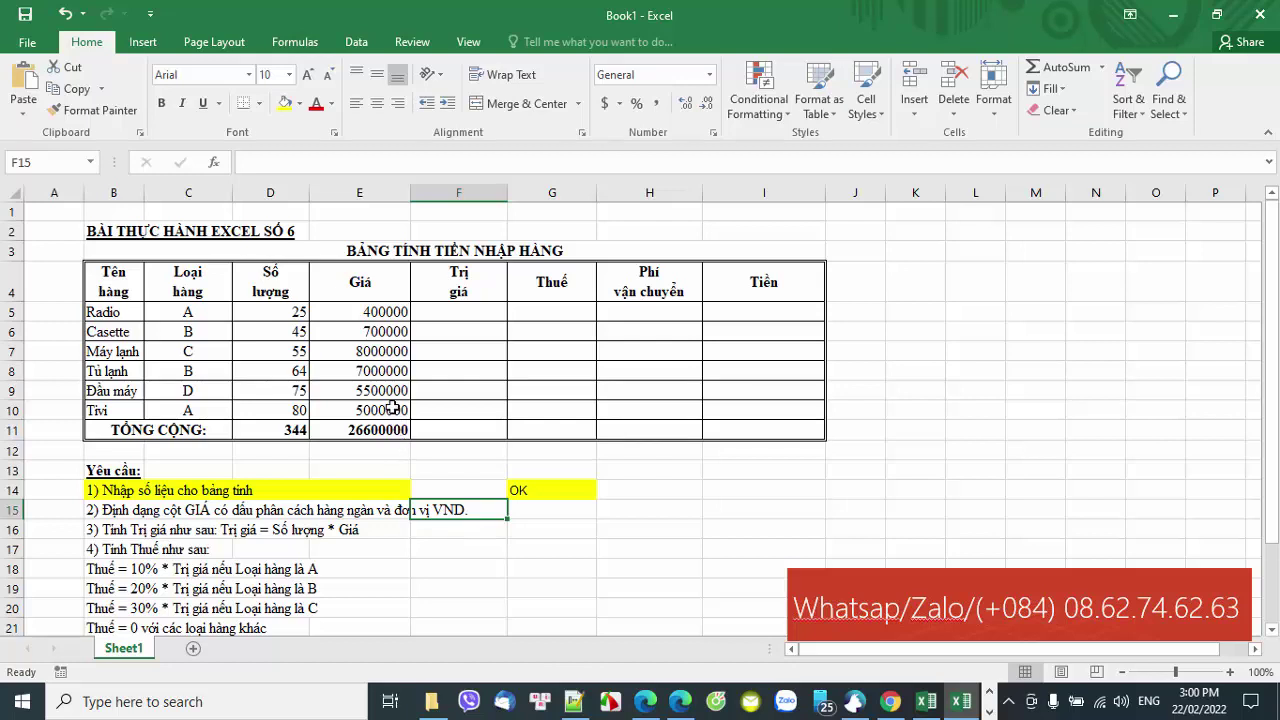
left_click(386, 312)
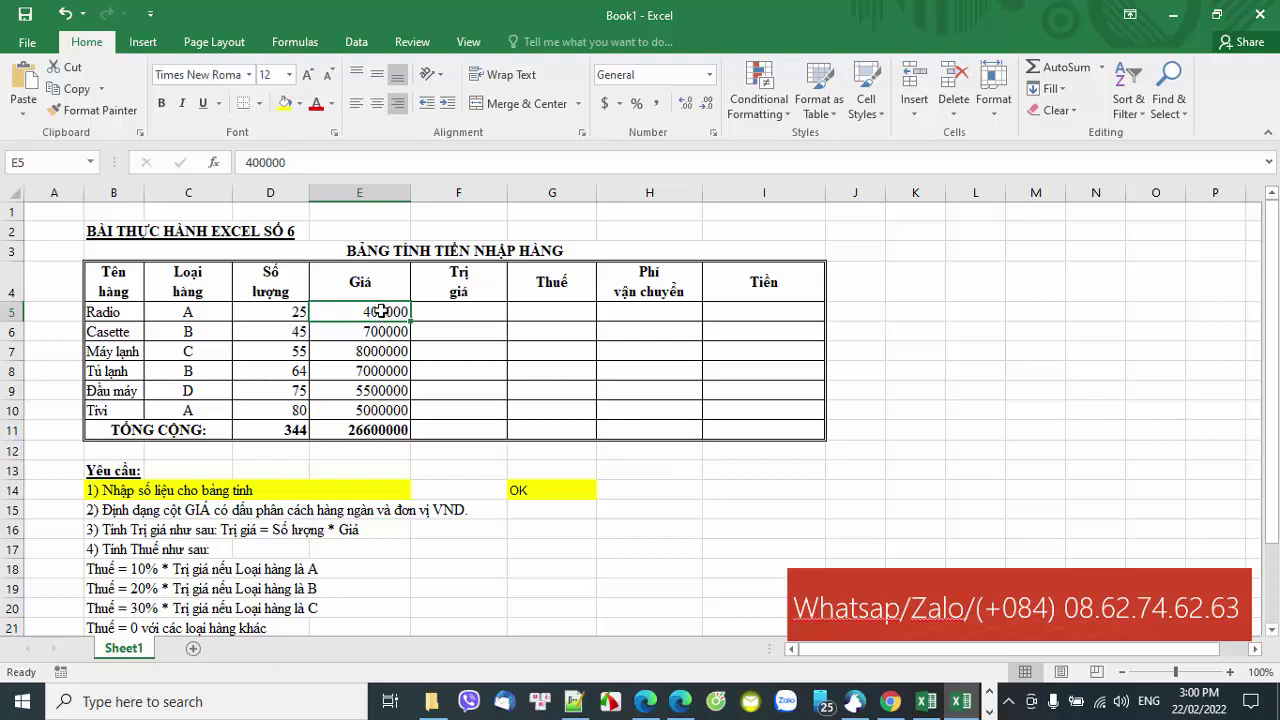
left_click_drag(381, 312, 389, 425)
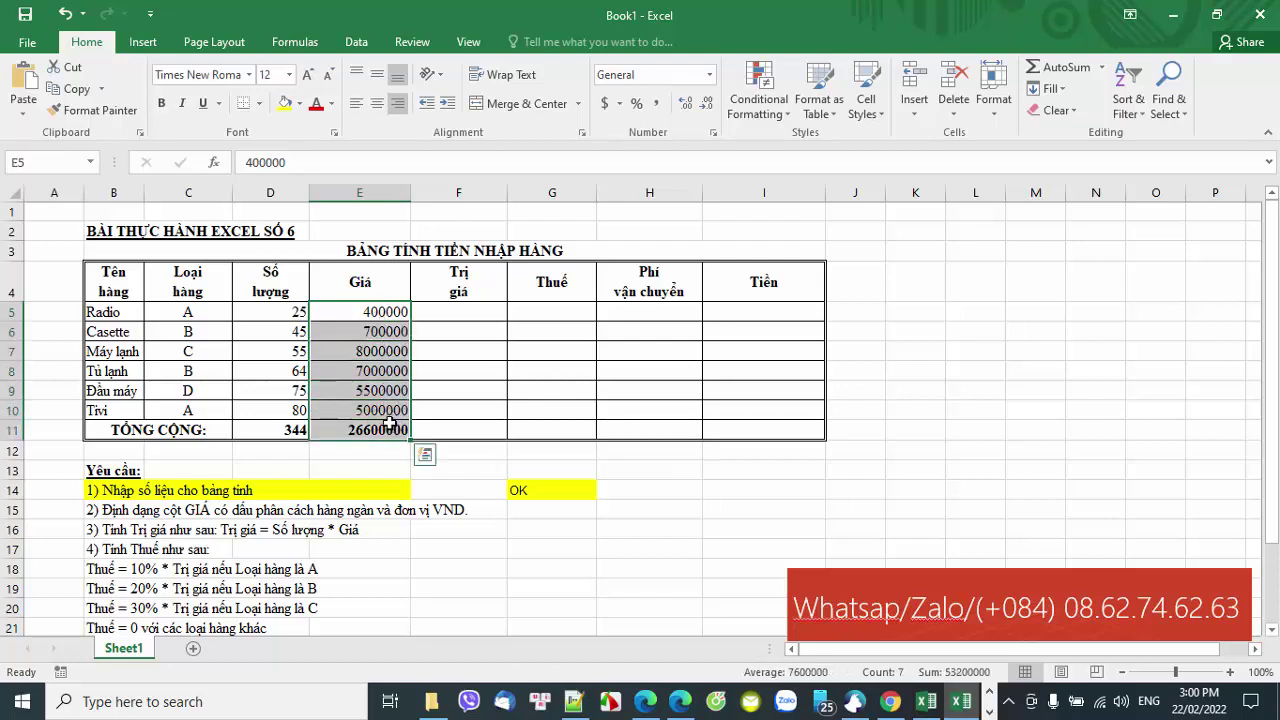
Format E5:E11 as Number with 0 decimals, 1000 separator and red negative numbers
right_click(358, 382)
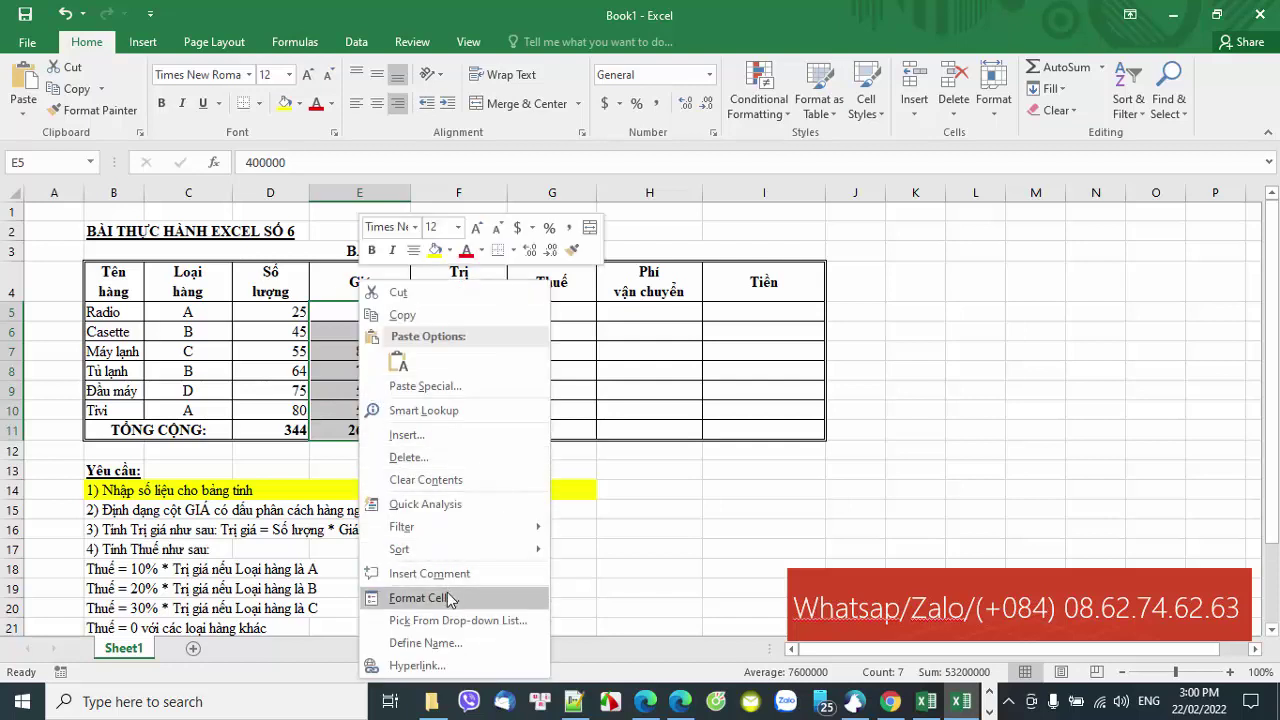
left_click(474, 600)
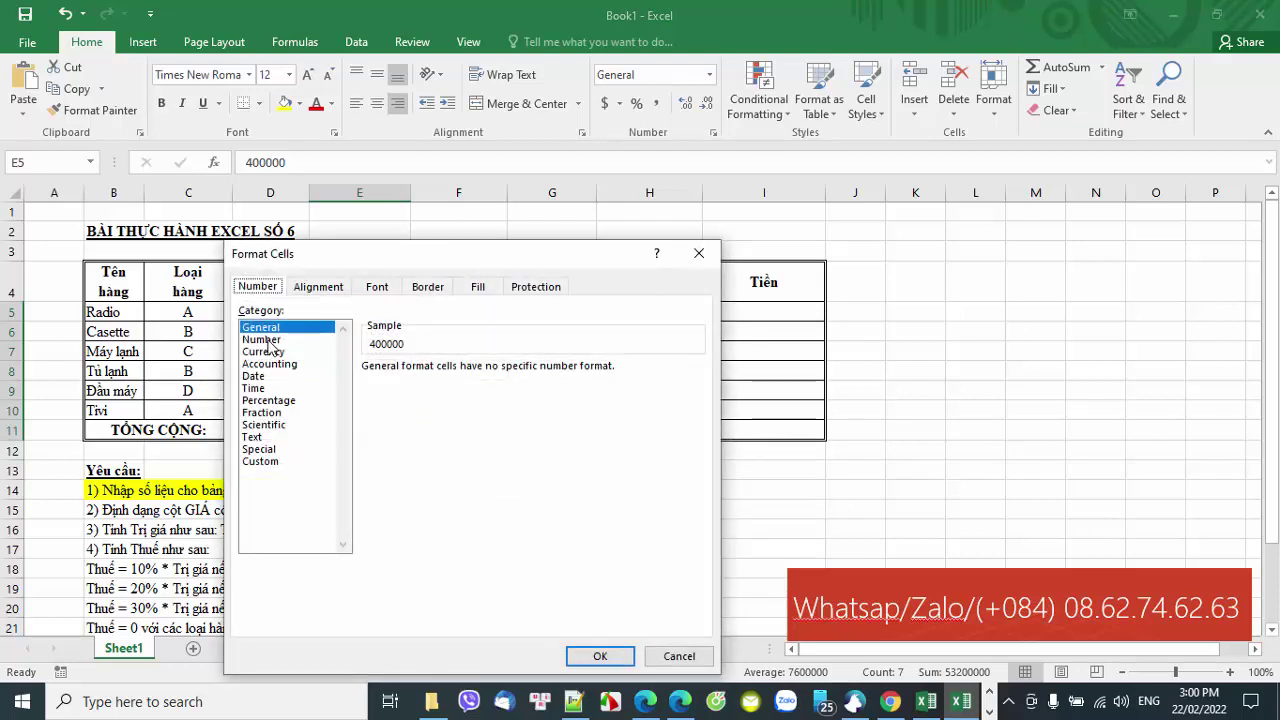
left_click(262, 340)
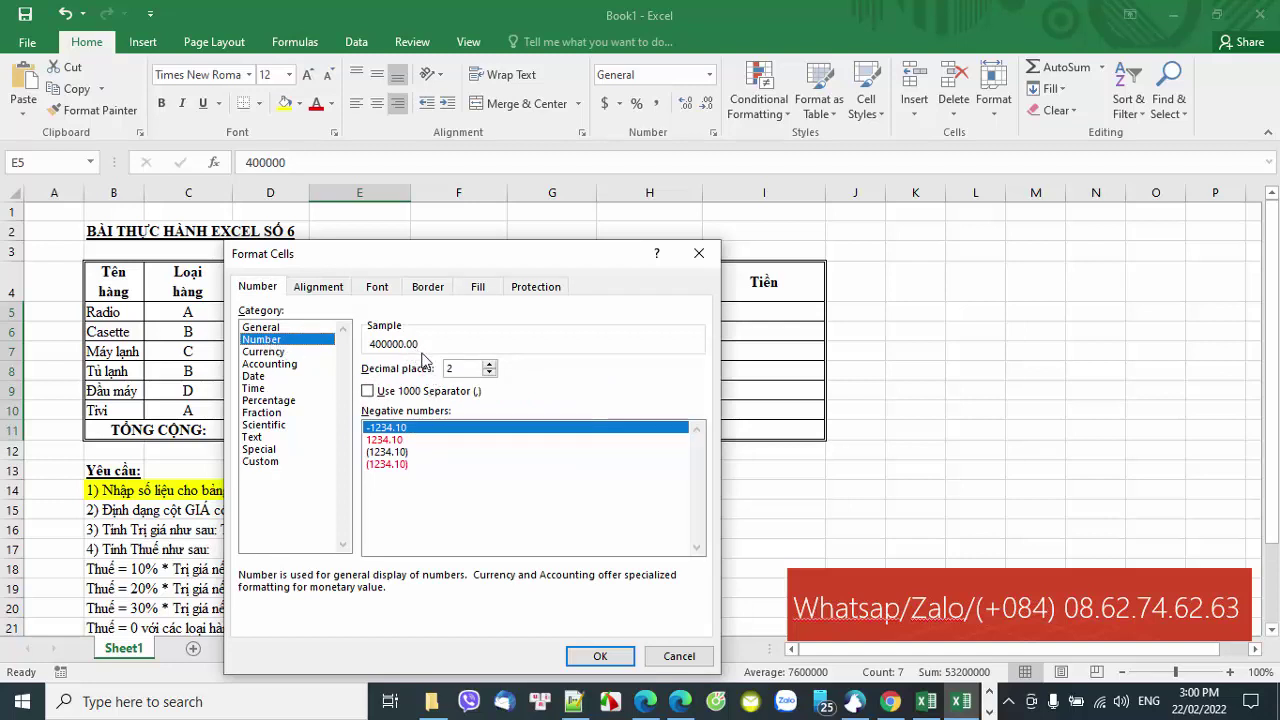
left_click(489, 373)
left_click(489, 373)
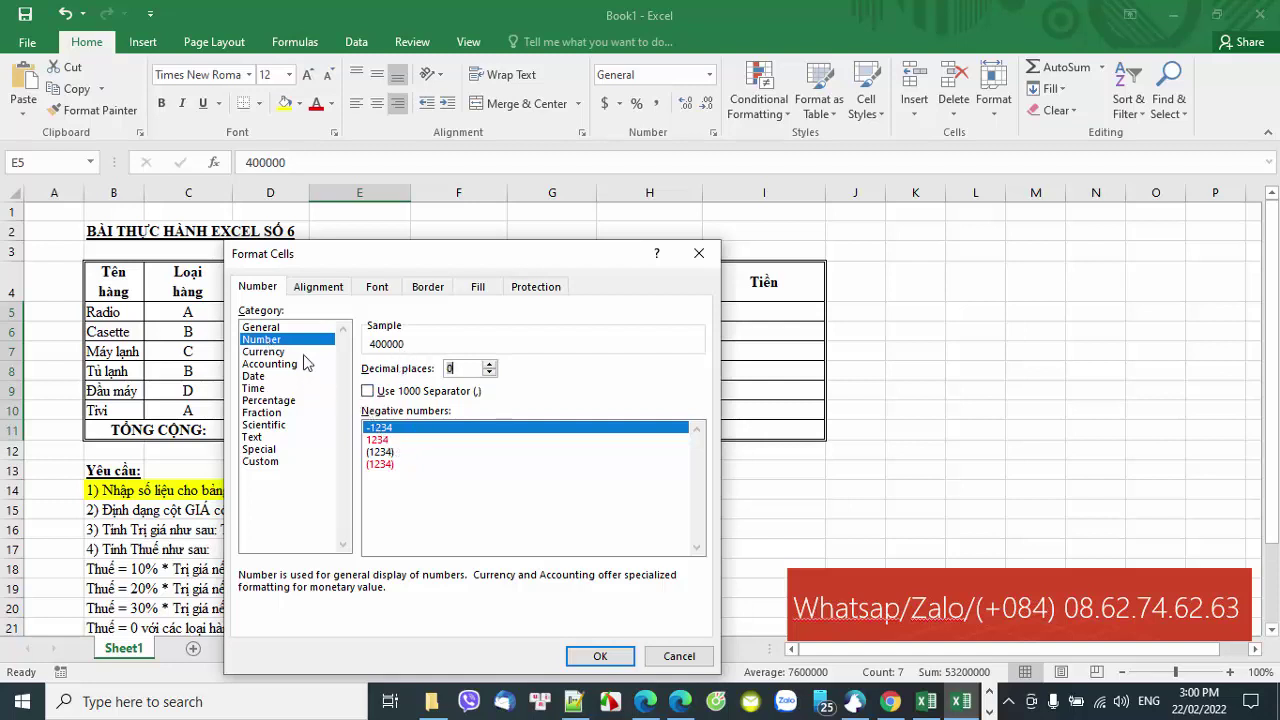
left_click(368, 391)
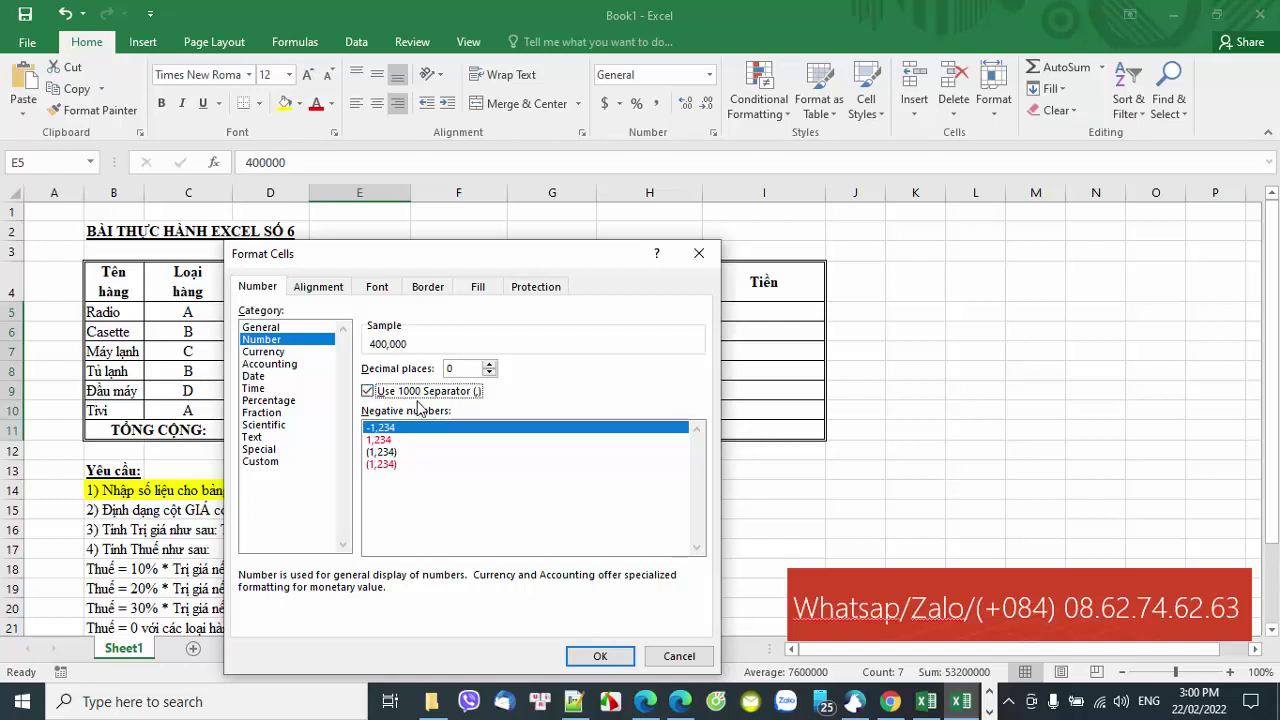
left_click(396, 440)
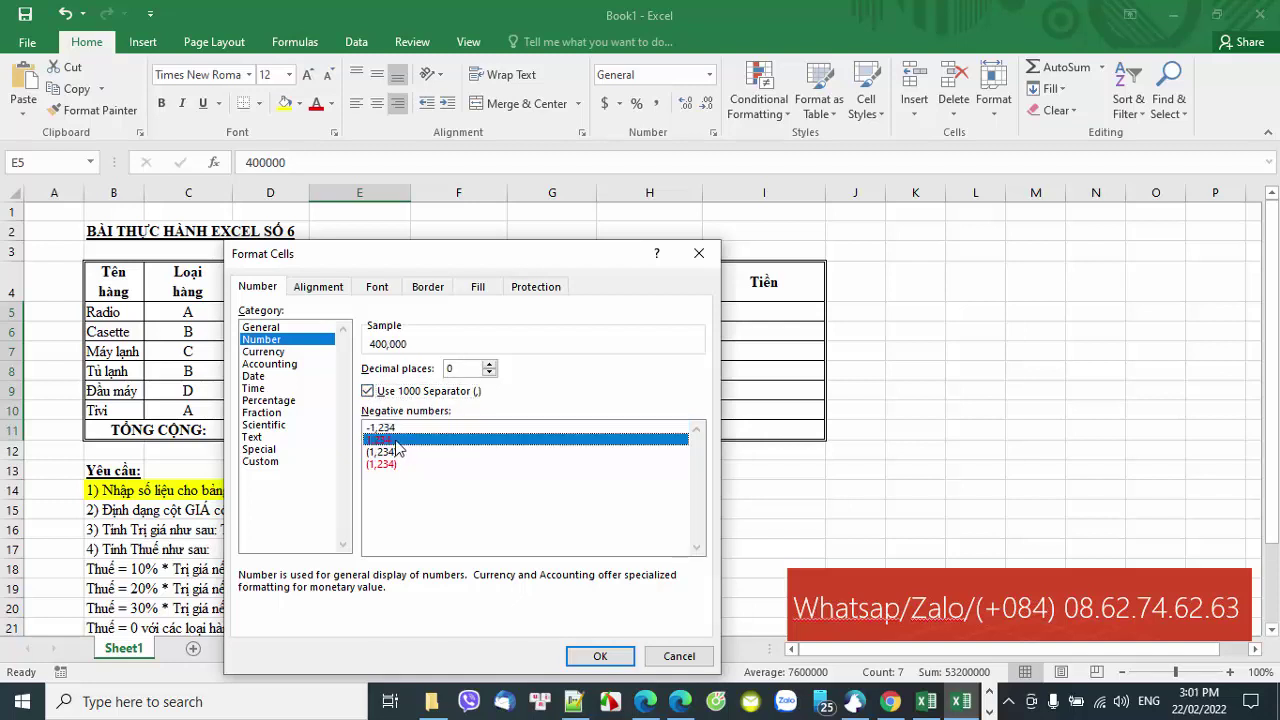
left_click(600, 656)
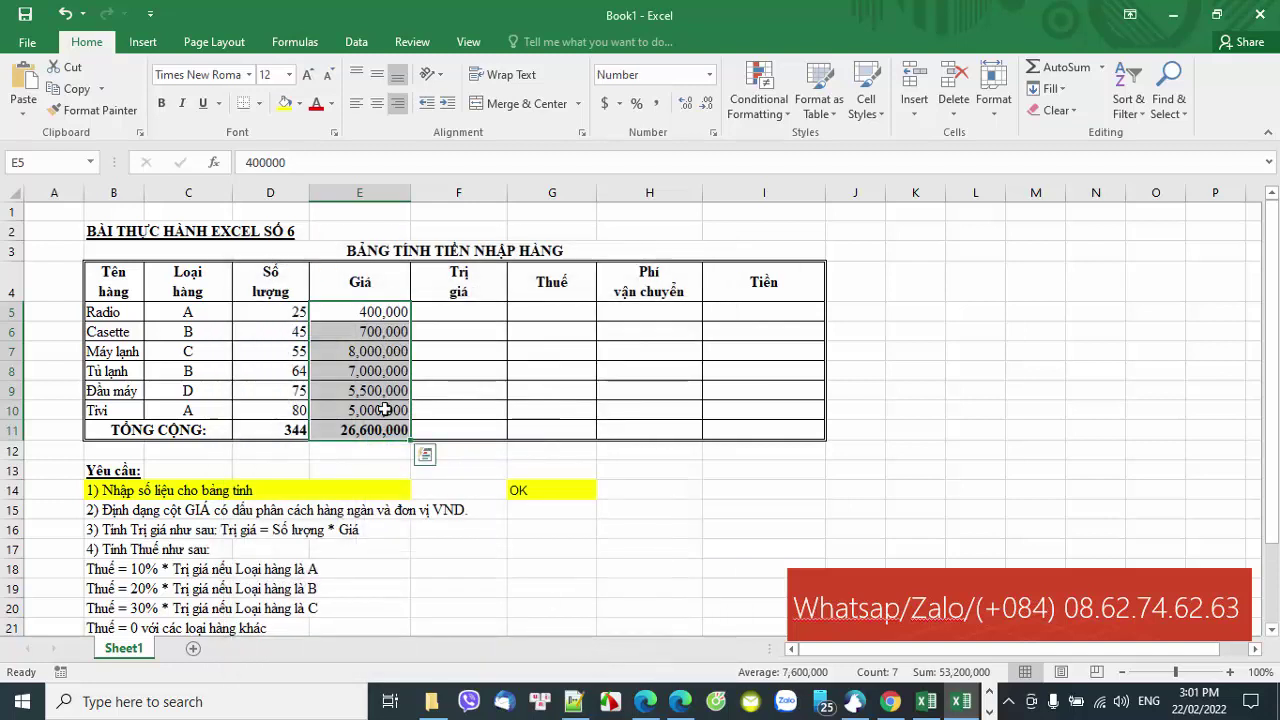
Check the formatted prices in E5 and E7, then shade B15:F15 yellow
left_click(369, 332)
left_click(384, 312)
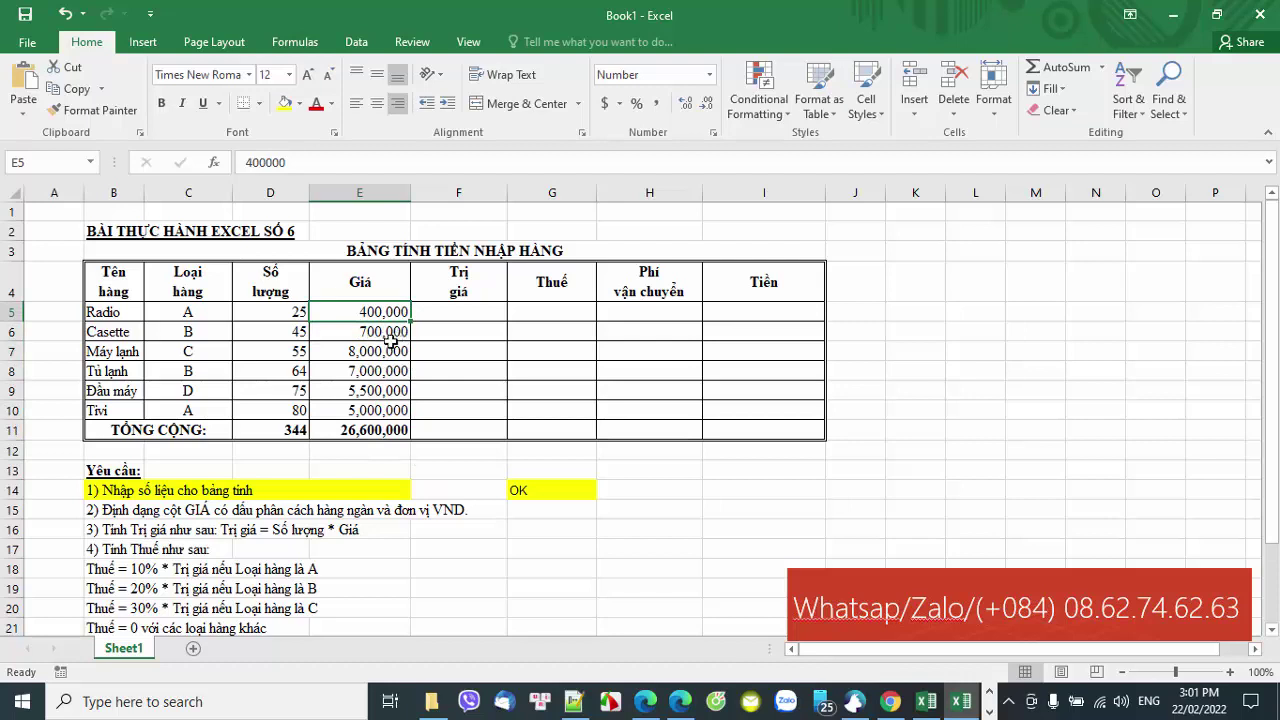
left_click(372, 352)
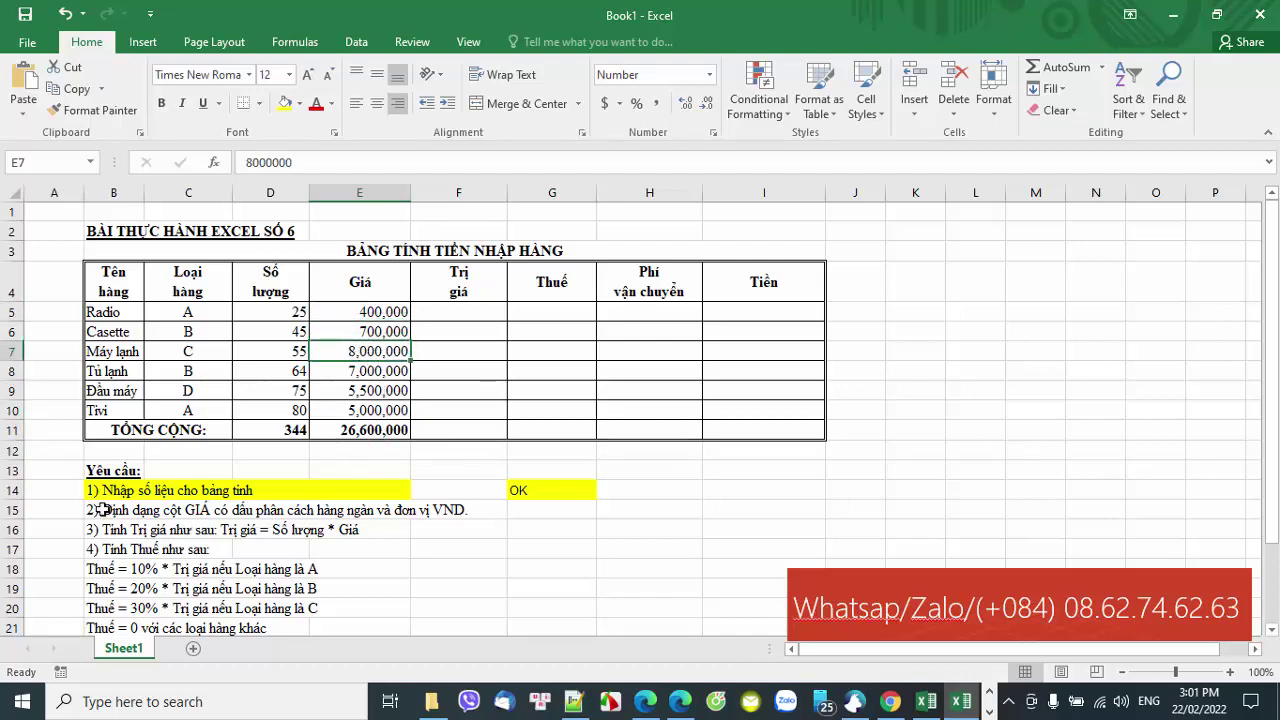
mouse_move(100, 508)
left_mouse_down()
mouse_move(496, 513)
mouse_move(478, 501)
left_mouse_up()
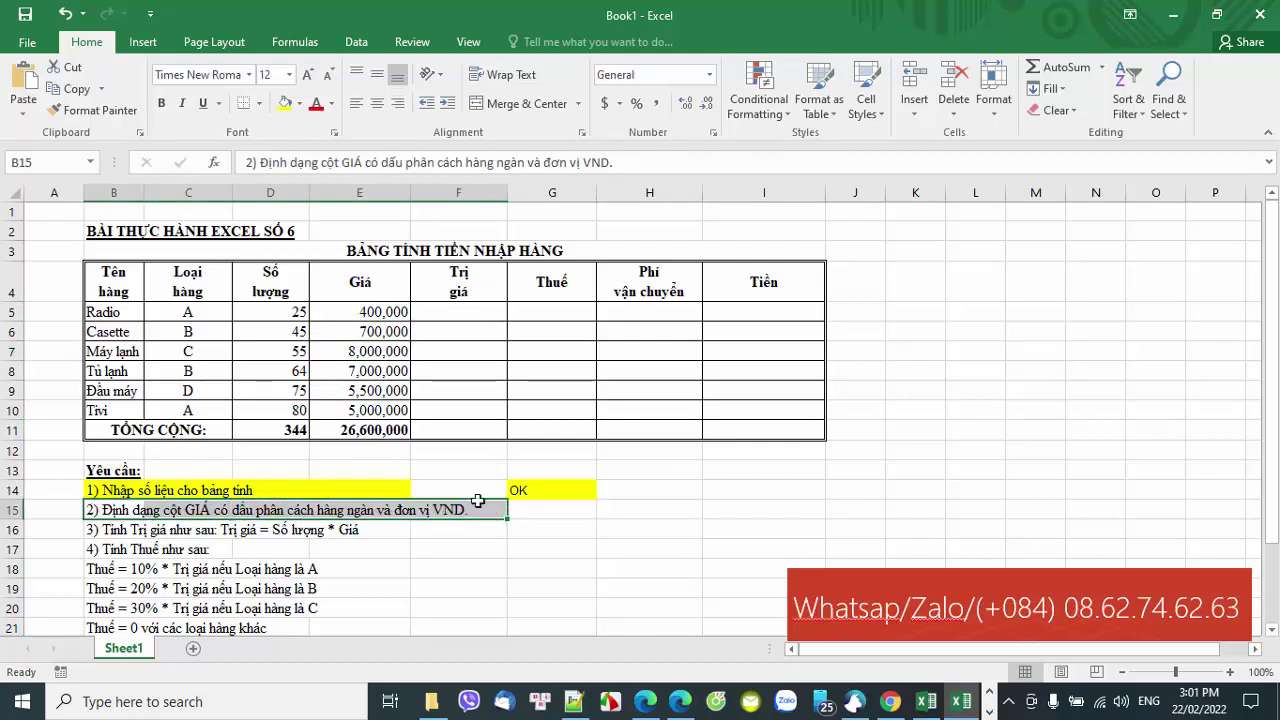
left_click(285, 103)
Enter OK in G15 and select requirement 3's text in row 16
left_click(541, 509)
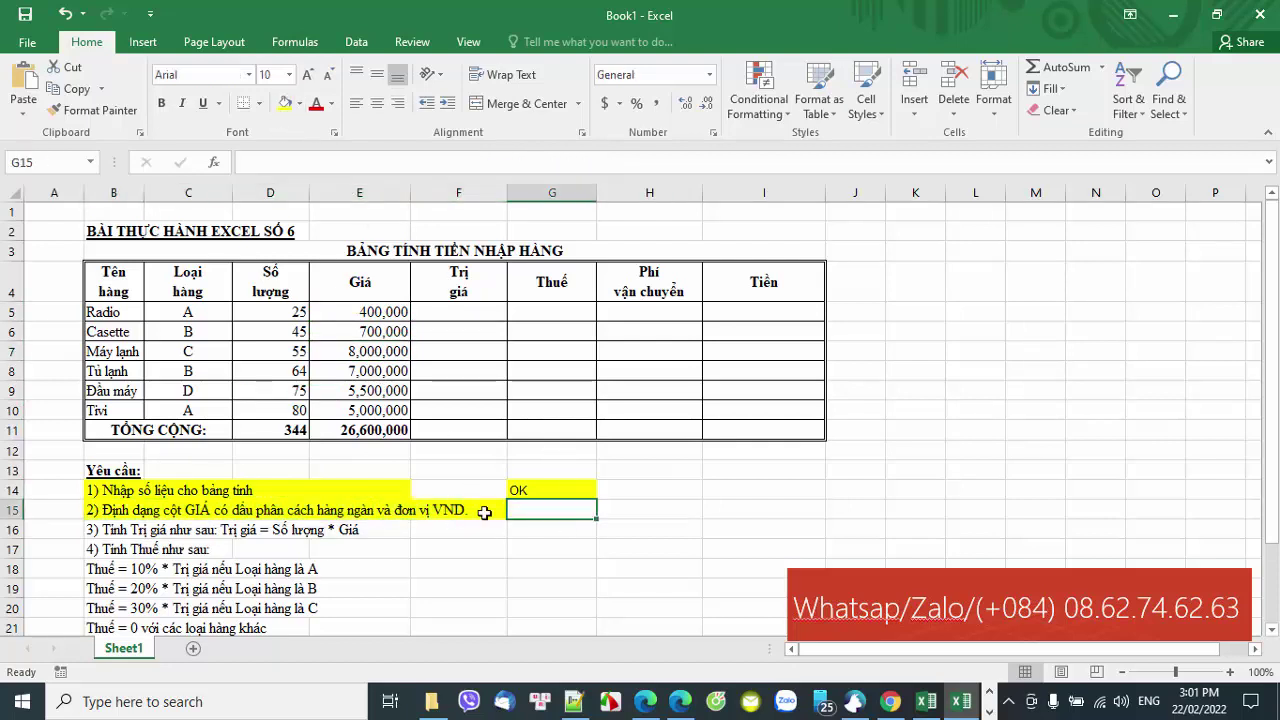
type("OK")
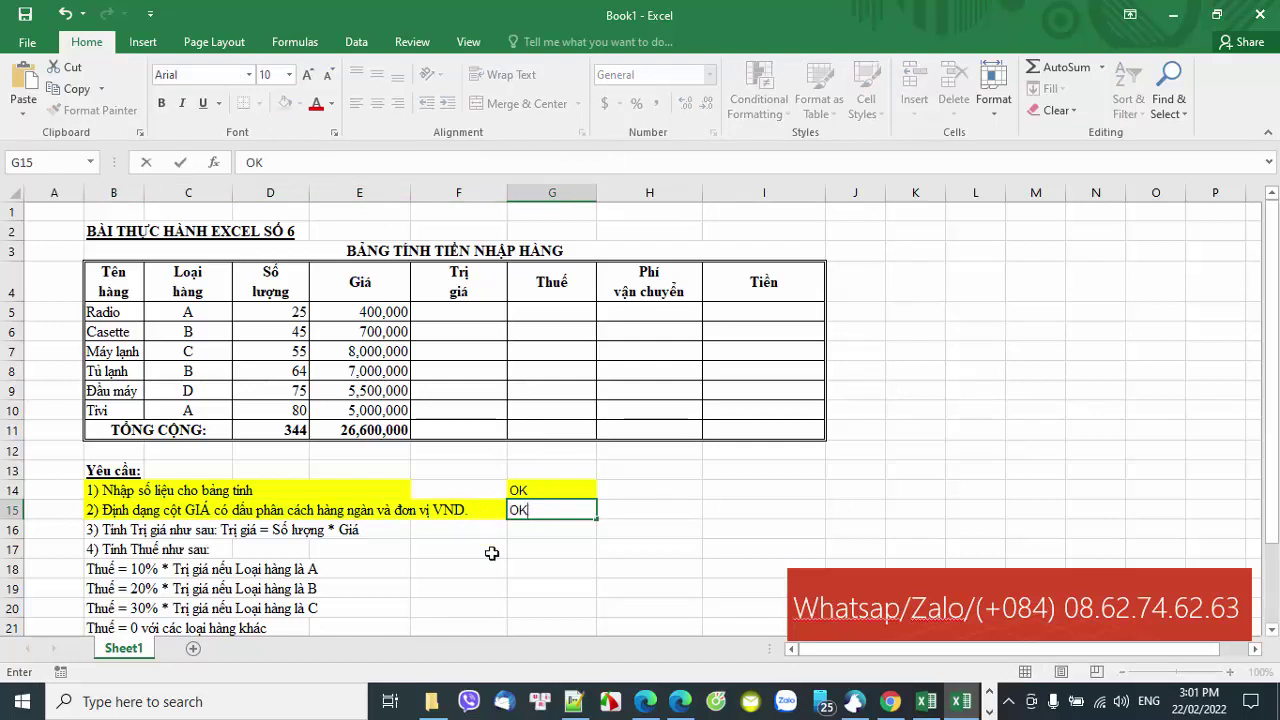
left_click(492, 553)
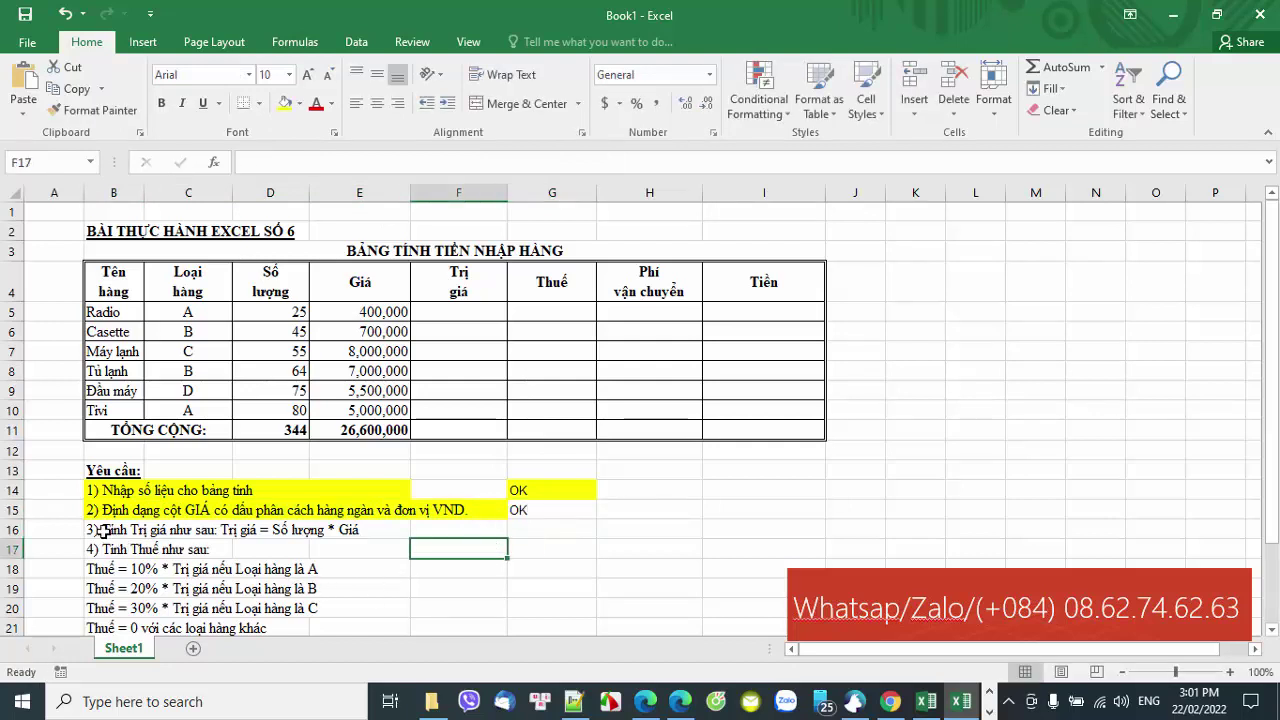
left_click_drag(95, 530, 380, 537)
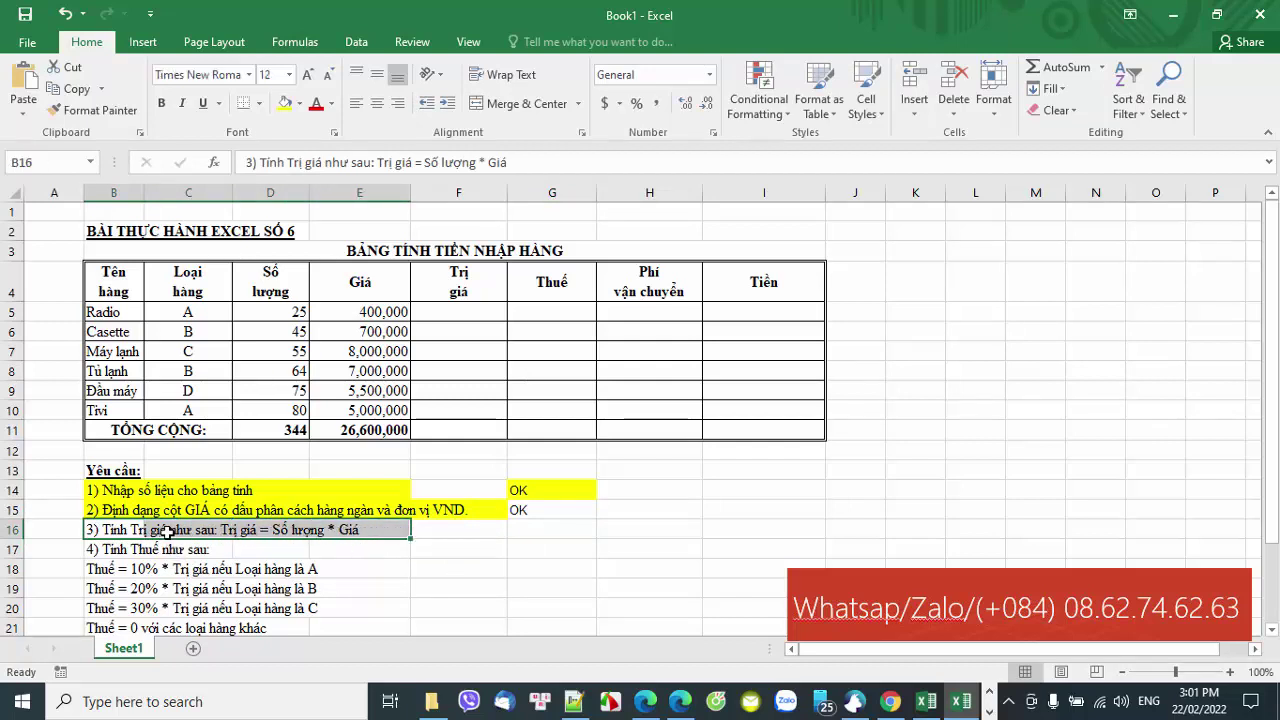
Read requirement 3 on Trị giá and check Radio's quantity in D5
left_click(170, 530)
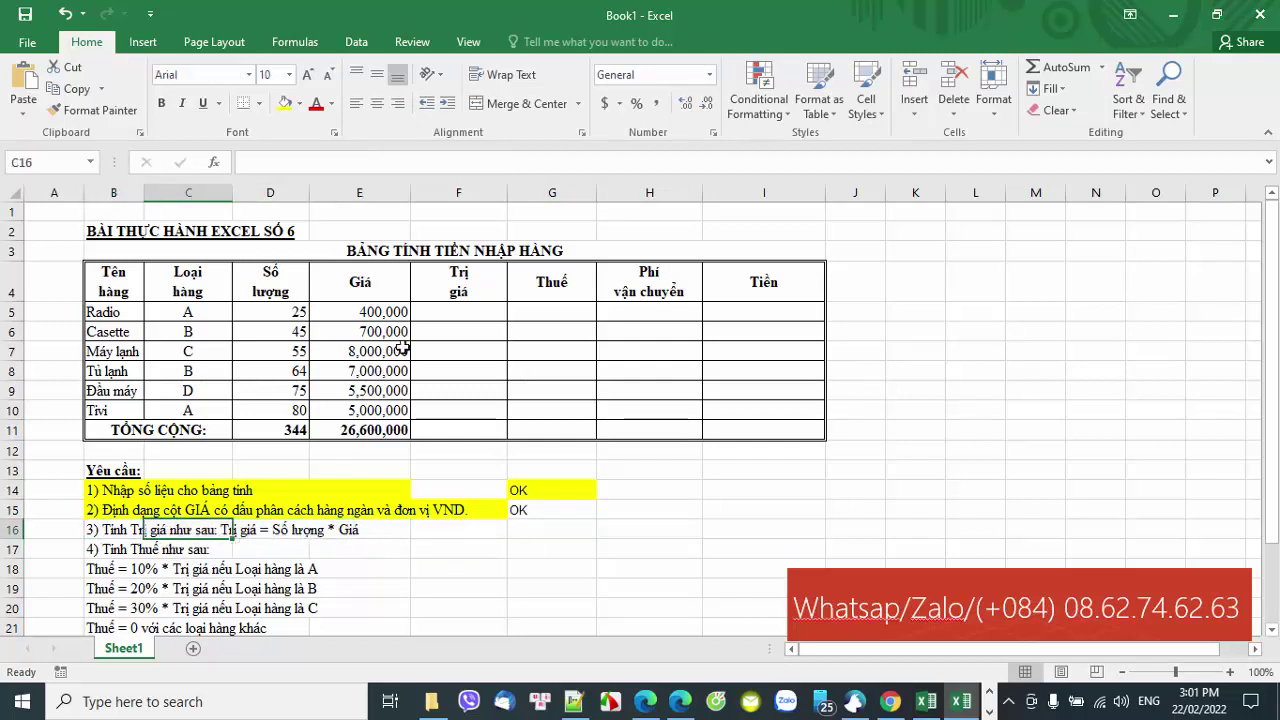
left_click(459, 283)
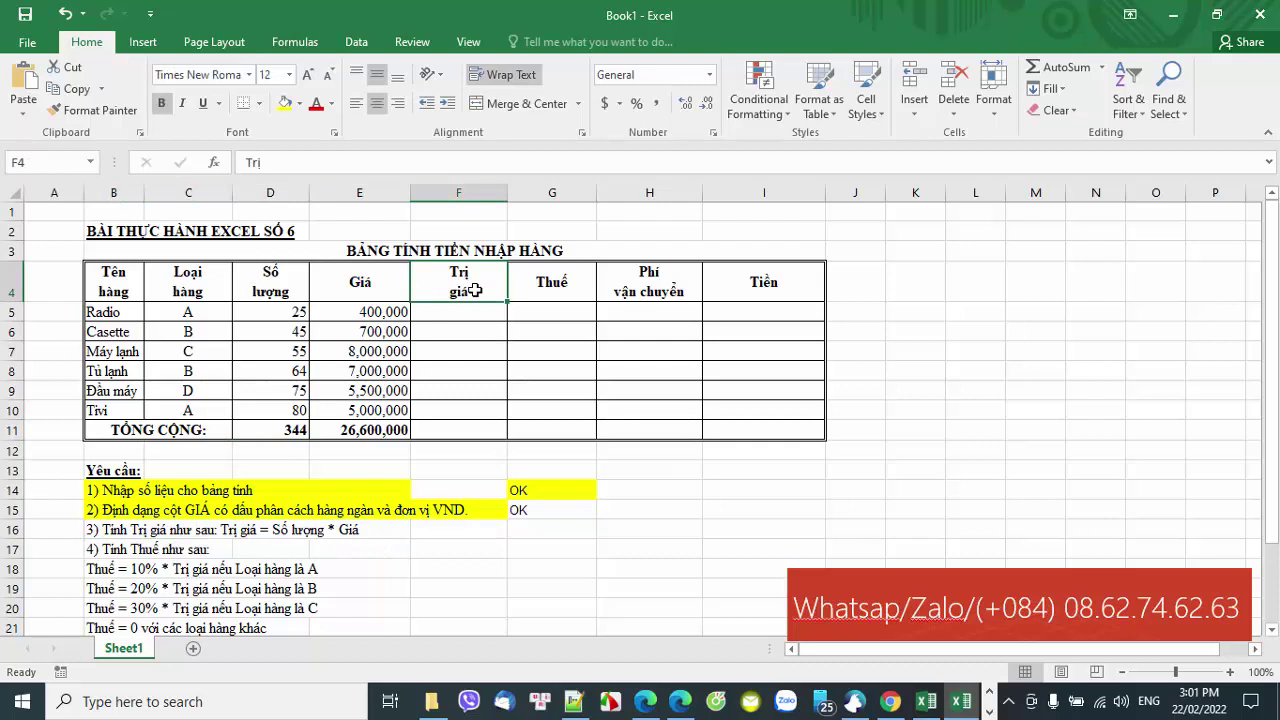
left_click(164, 532)
left_click(262, 536)
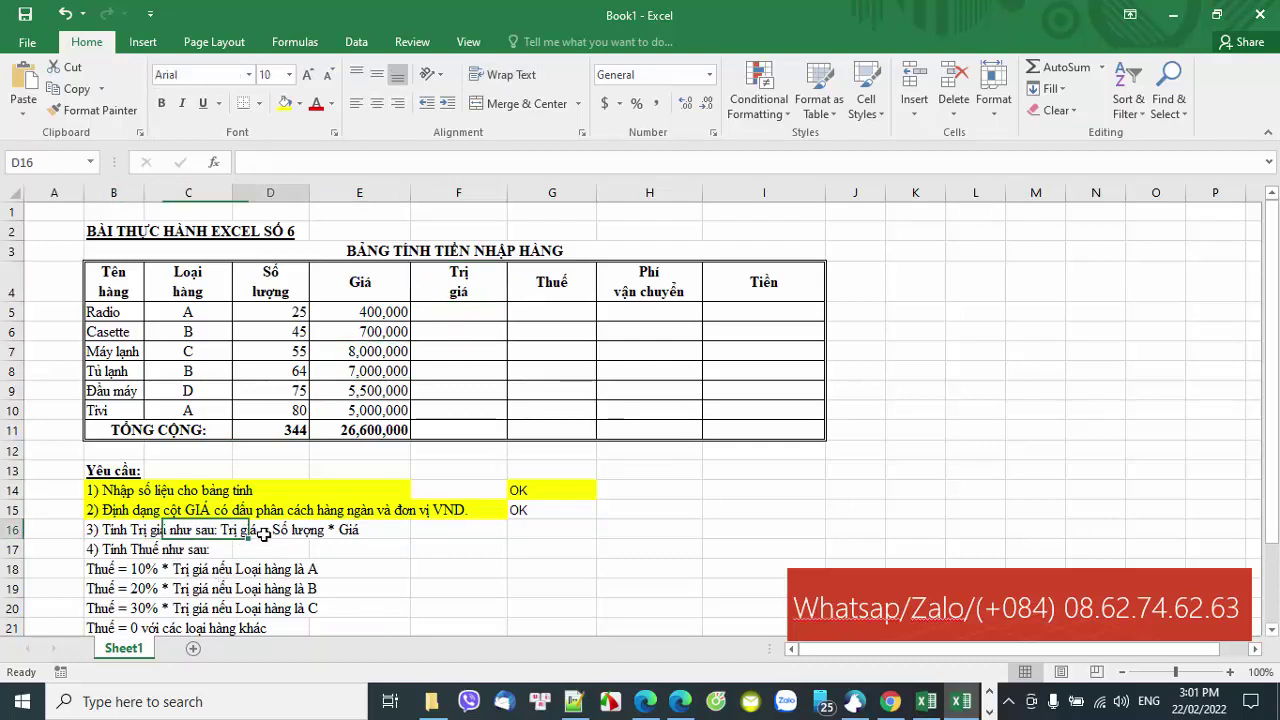
left_click(208, 530)
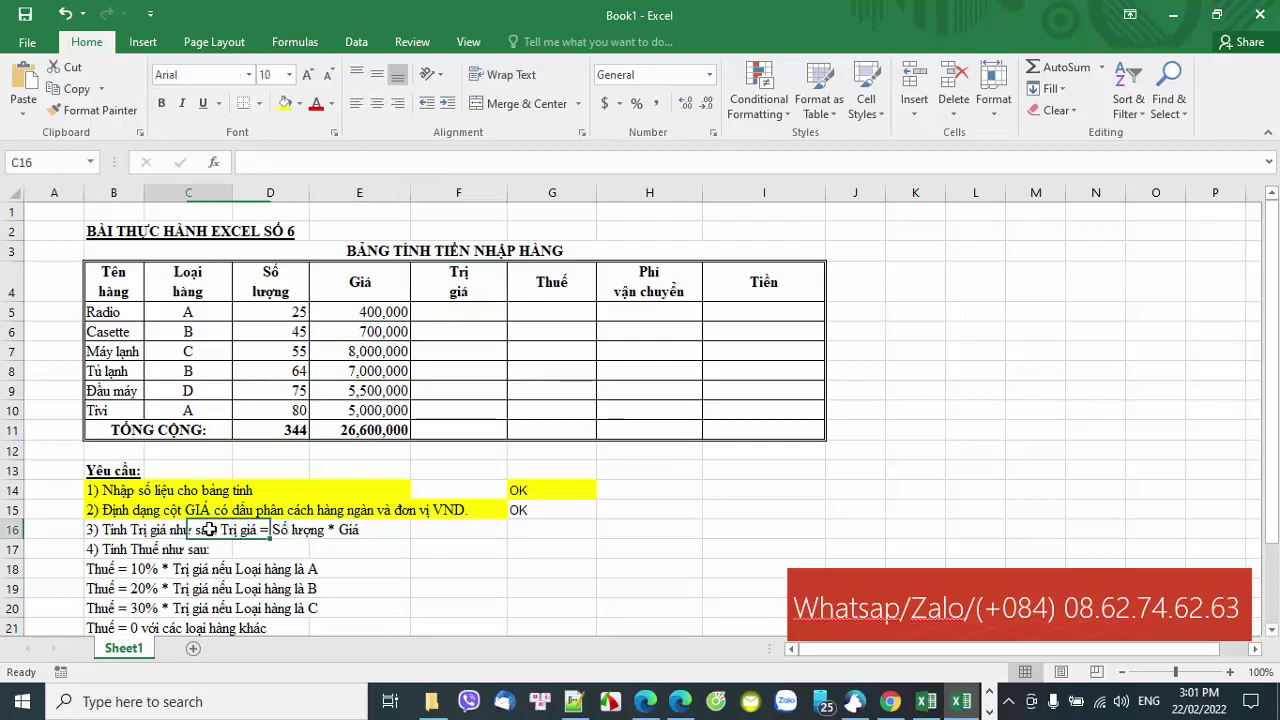
left_click(313, 531)
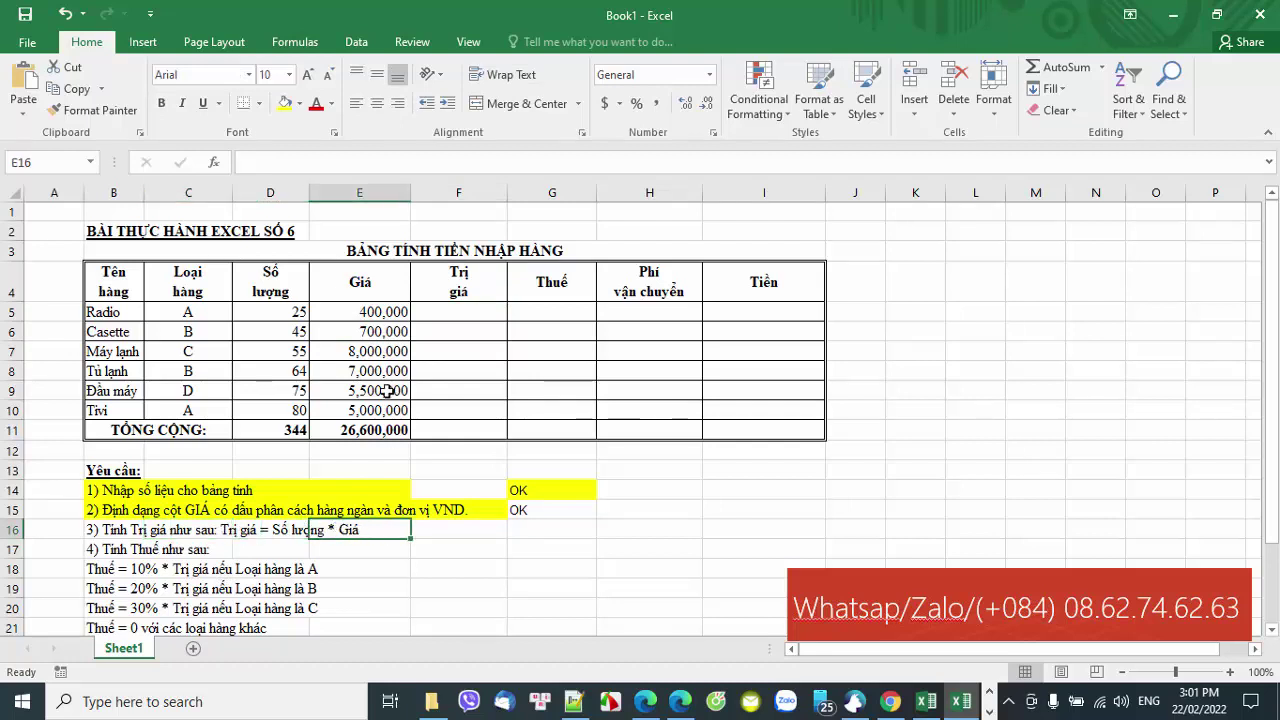
left_click(286, 316)
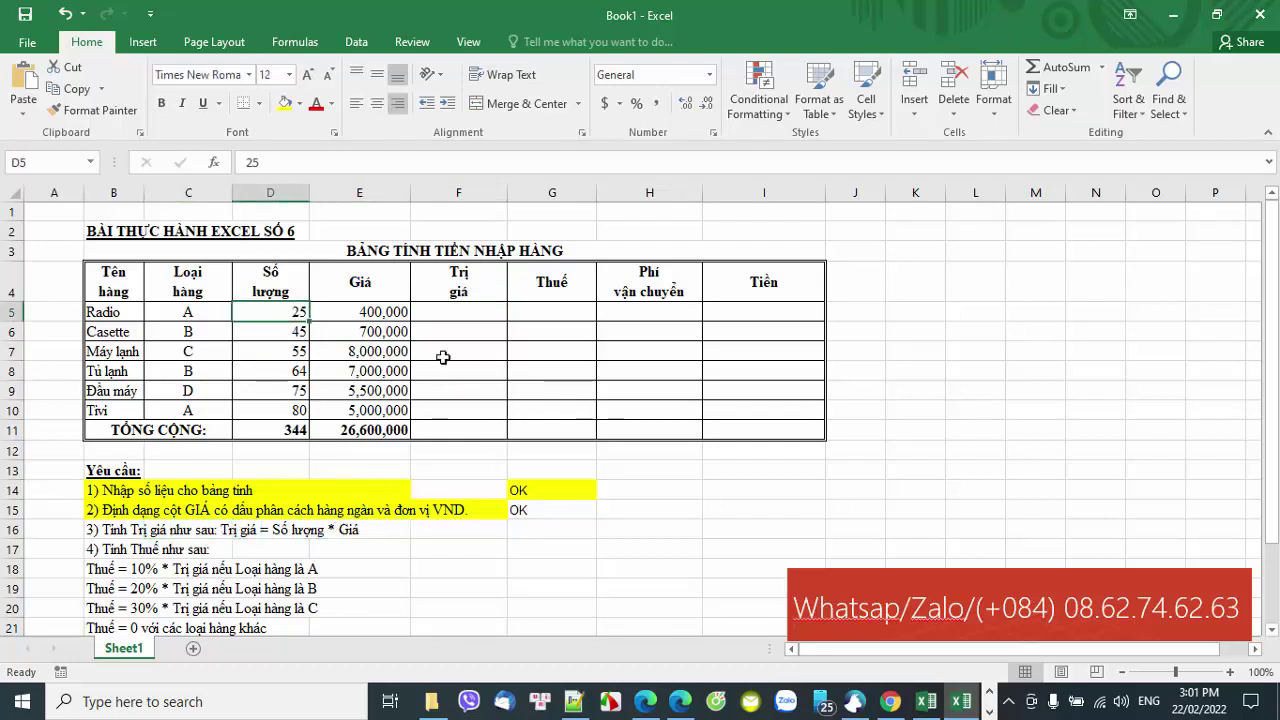
Enter =D5*E5 in F5 so Radio's Trị giá shows 10000000
left_click(452, 316)
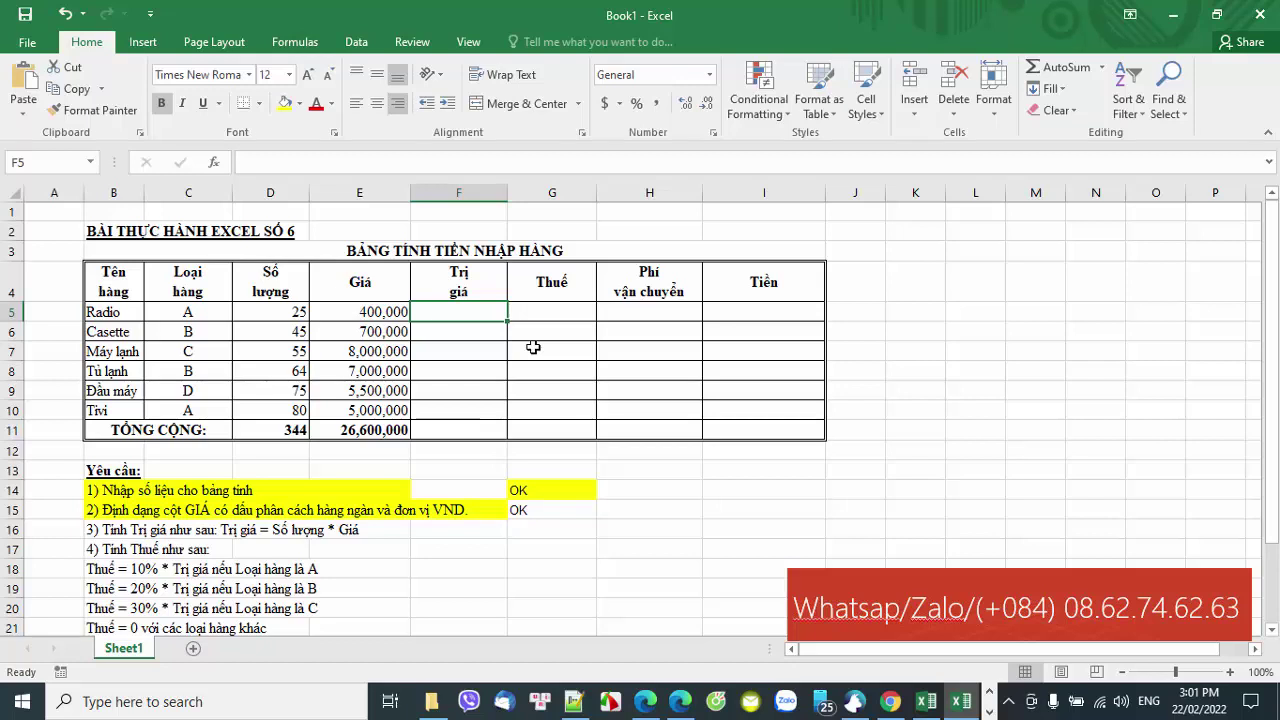
type("=")
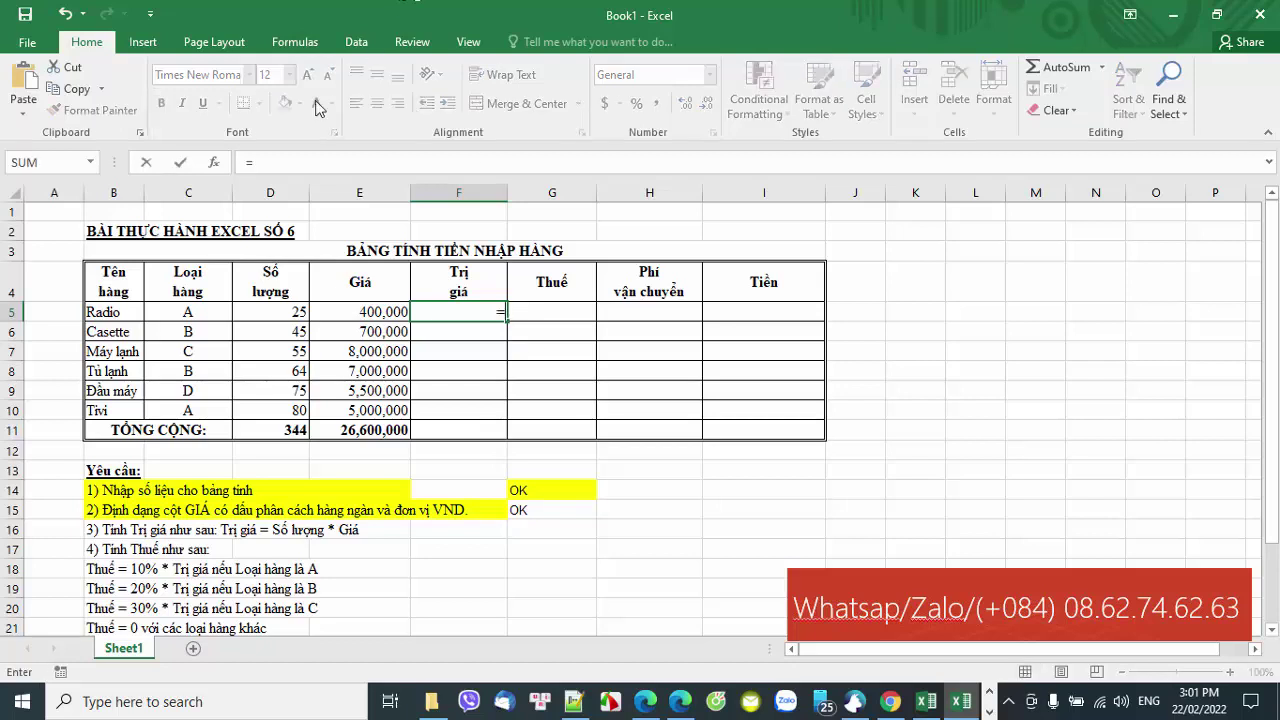
left_click(294, 312)
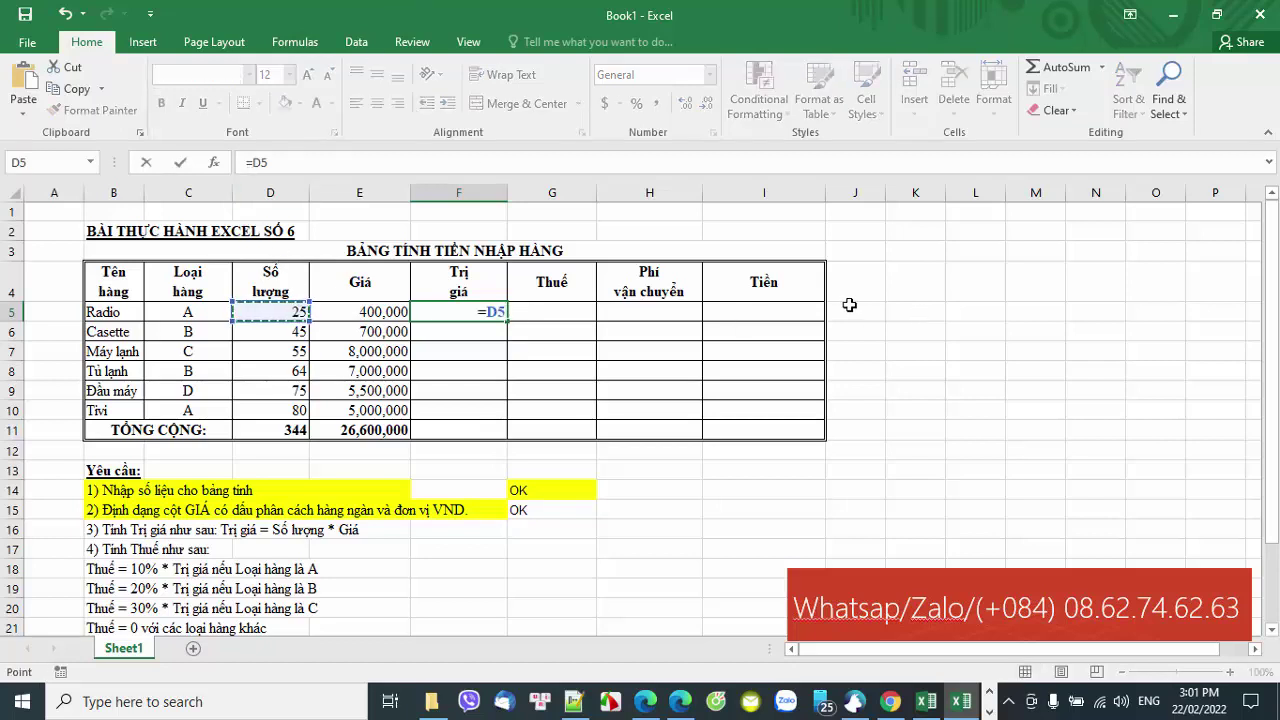
type("*")
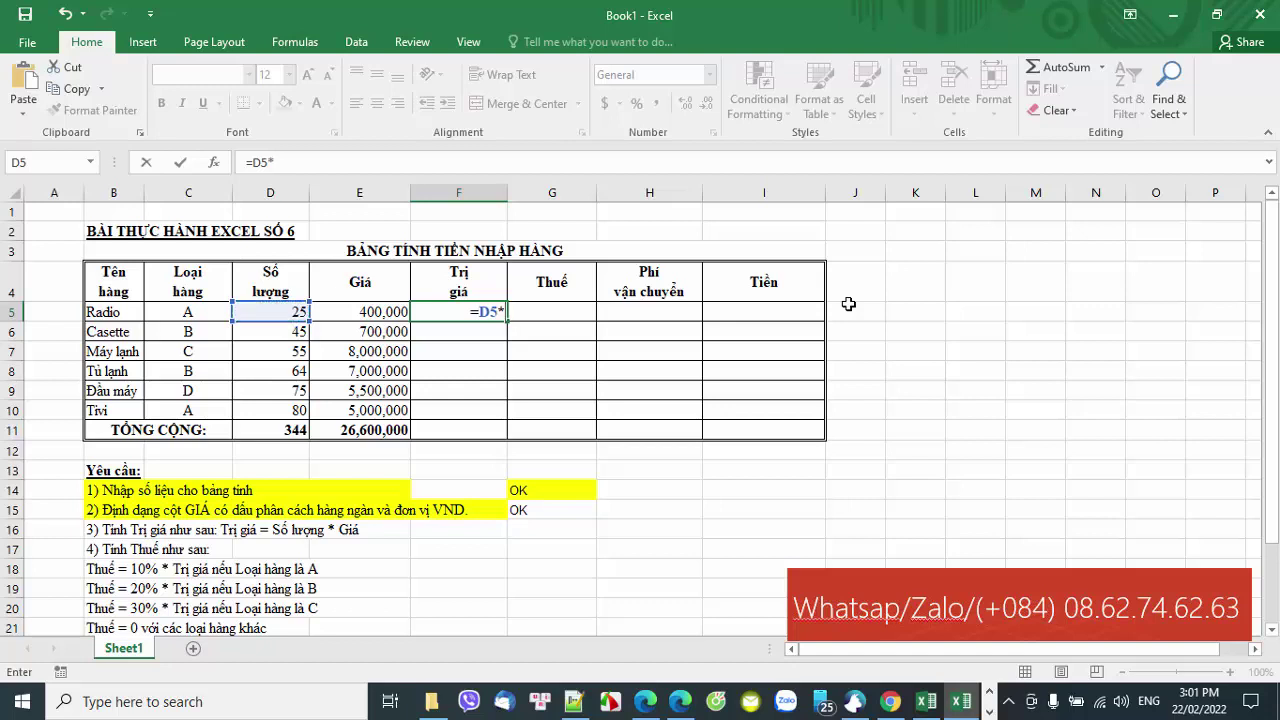
left_click(375, 311)
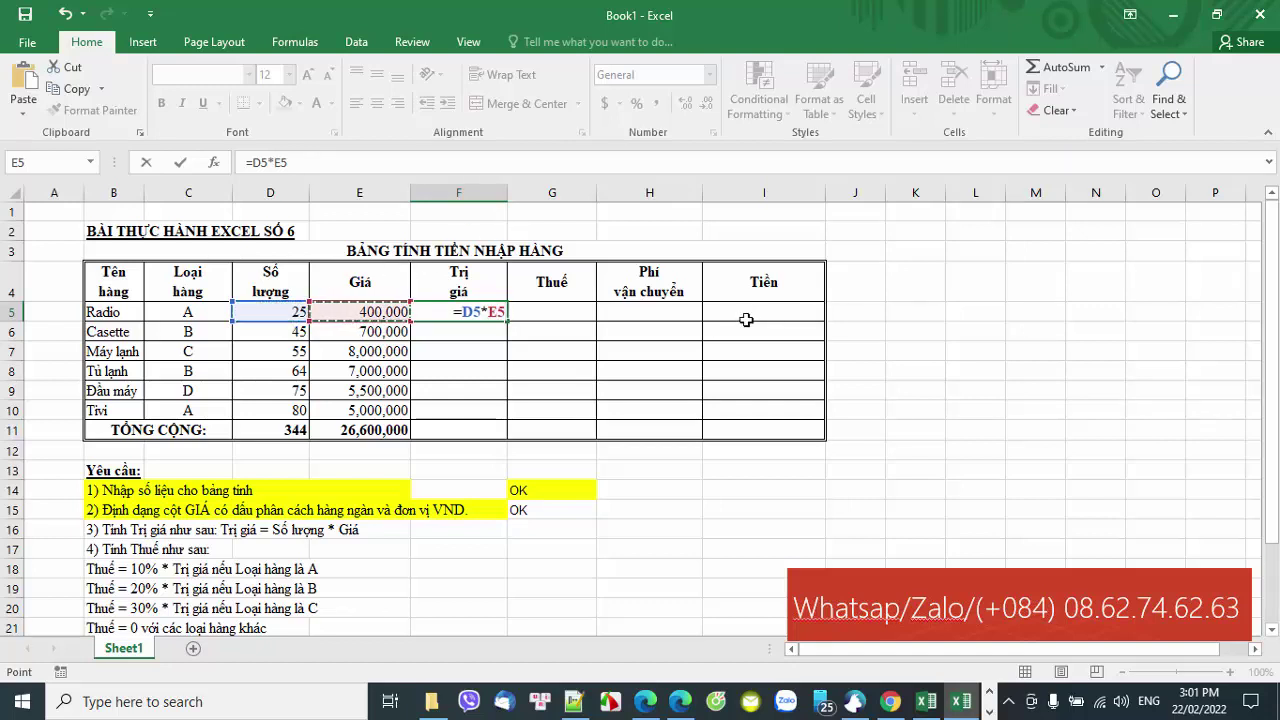
key("Return")
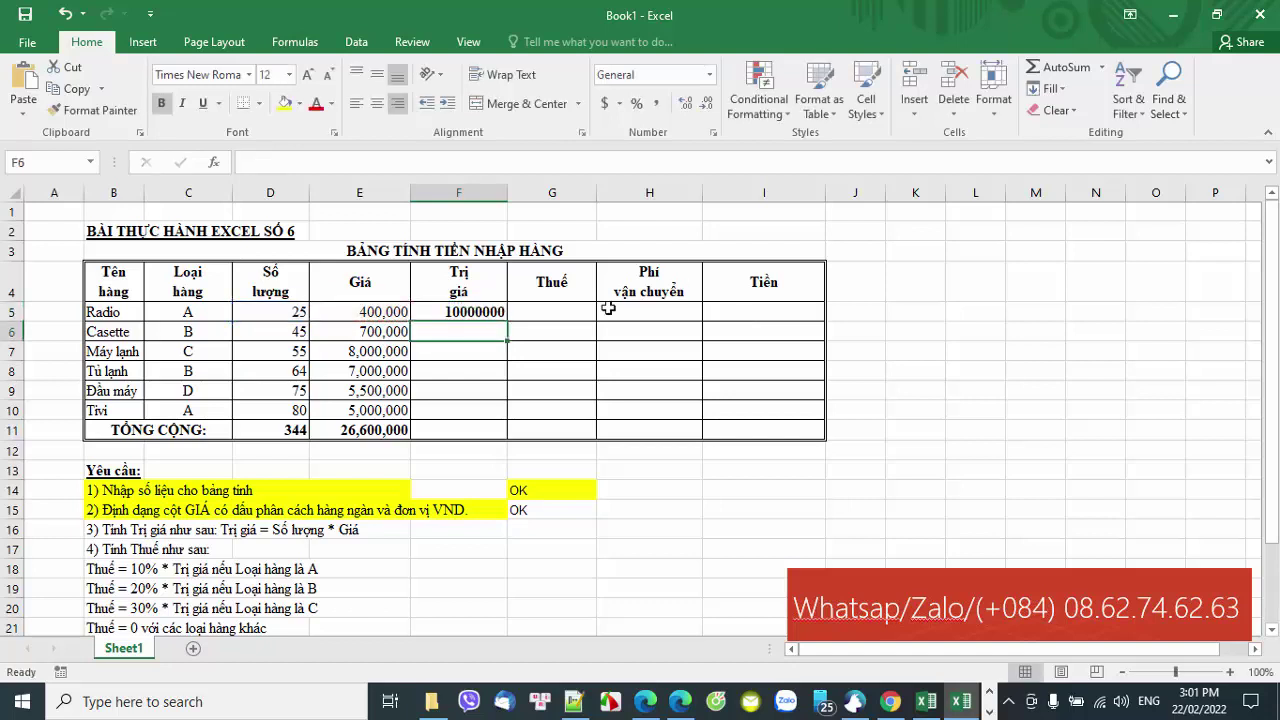
left_click(474, 316)
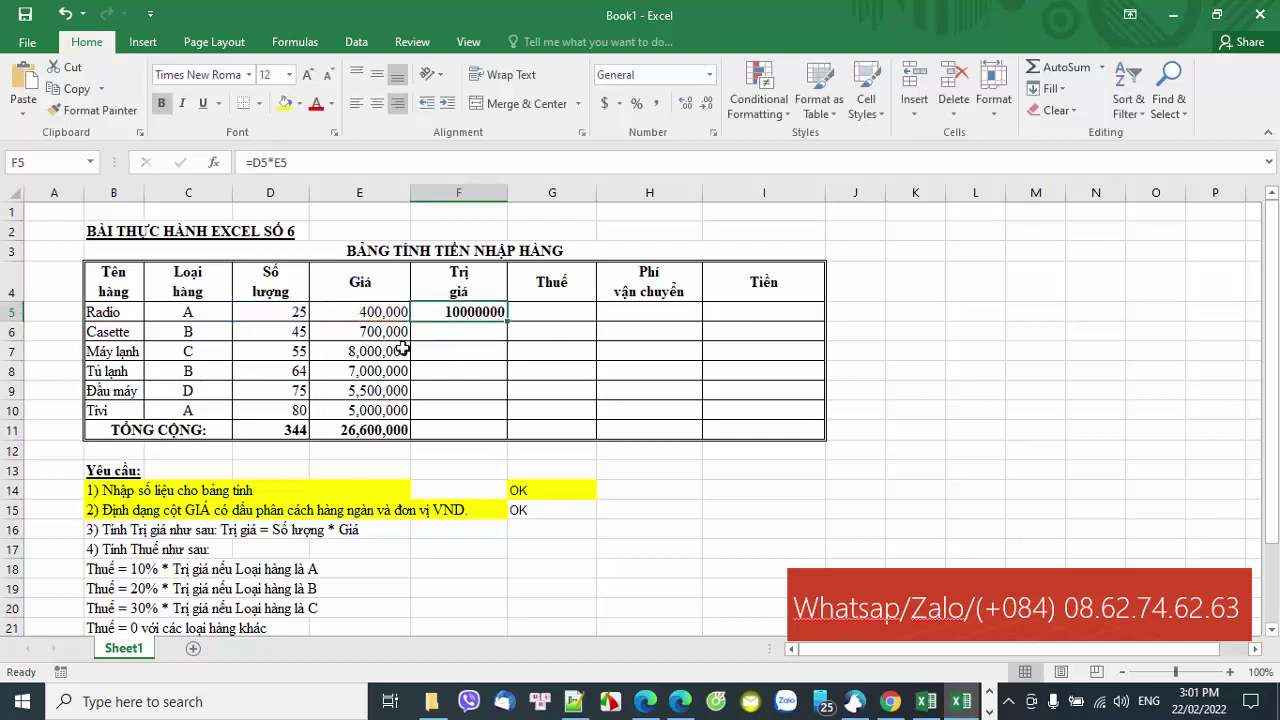
left_click_drag(300, 331, 421, 406)
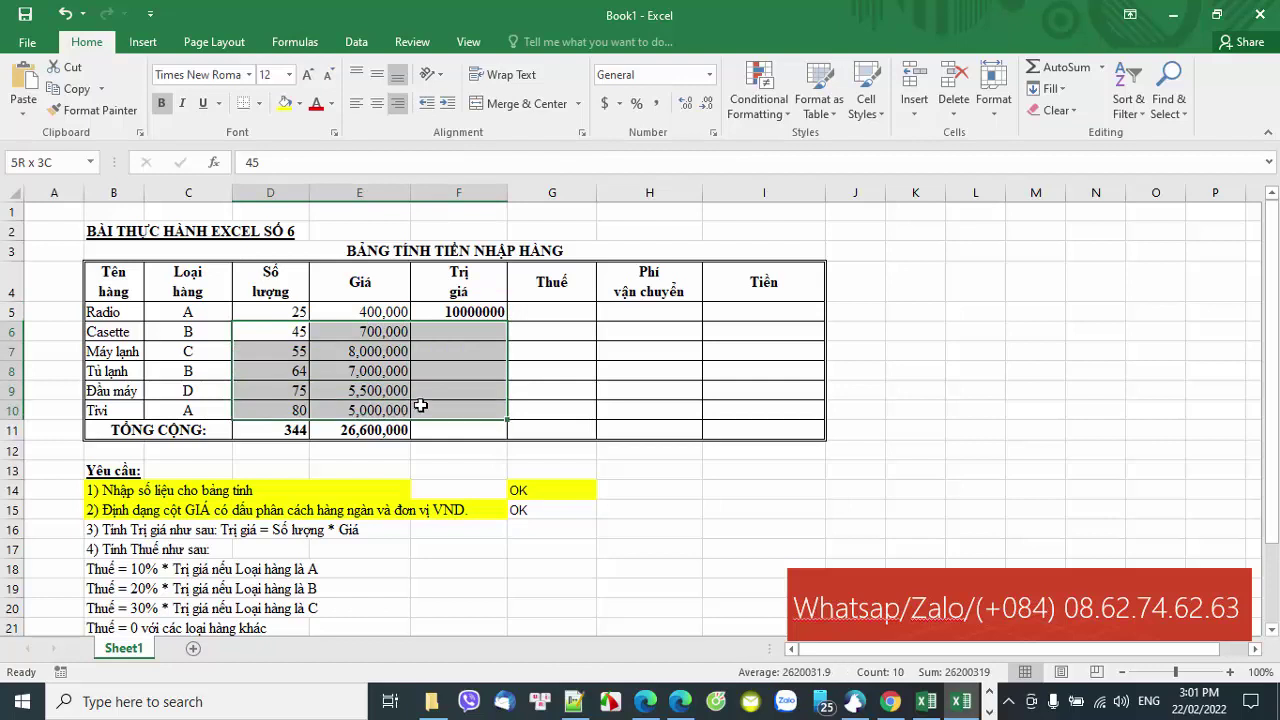
left_click(490, 314)
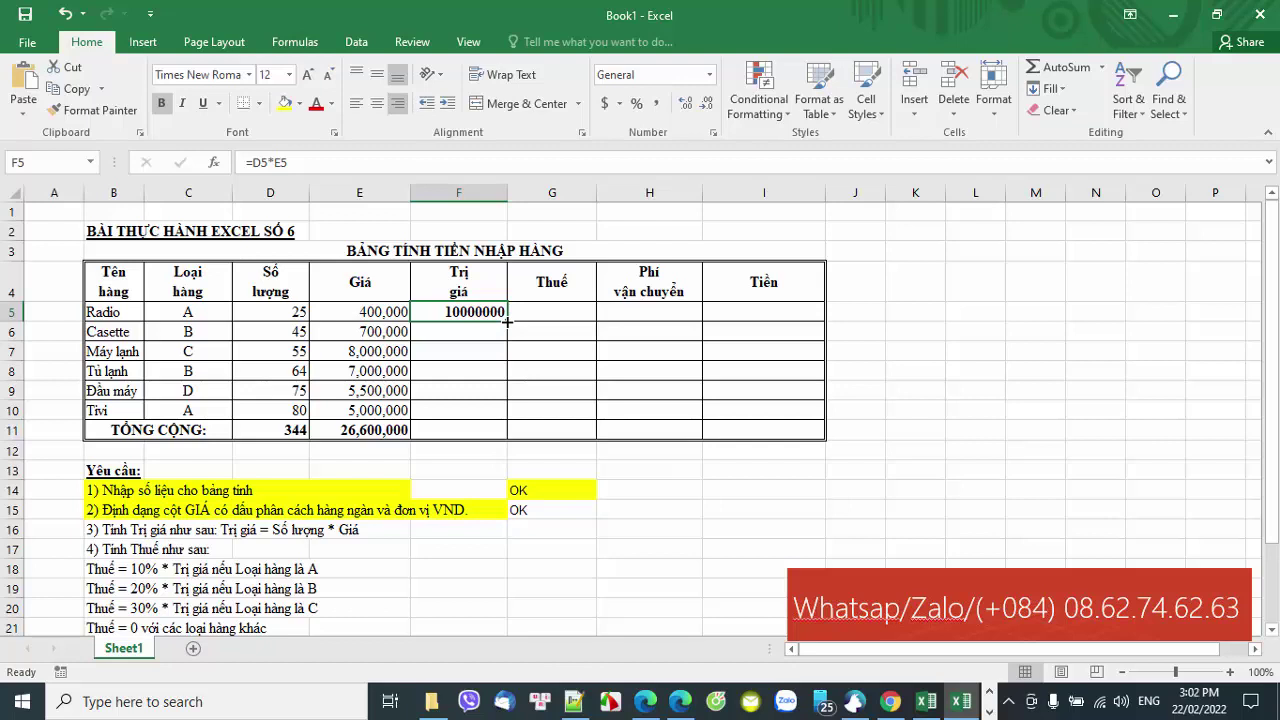
left_click_drag(507, 321, 500, 420)
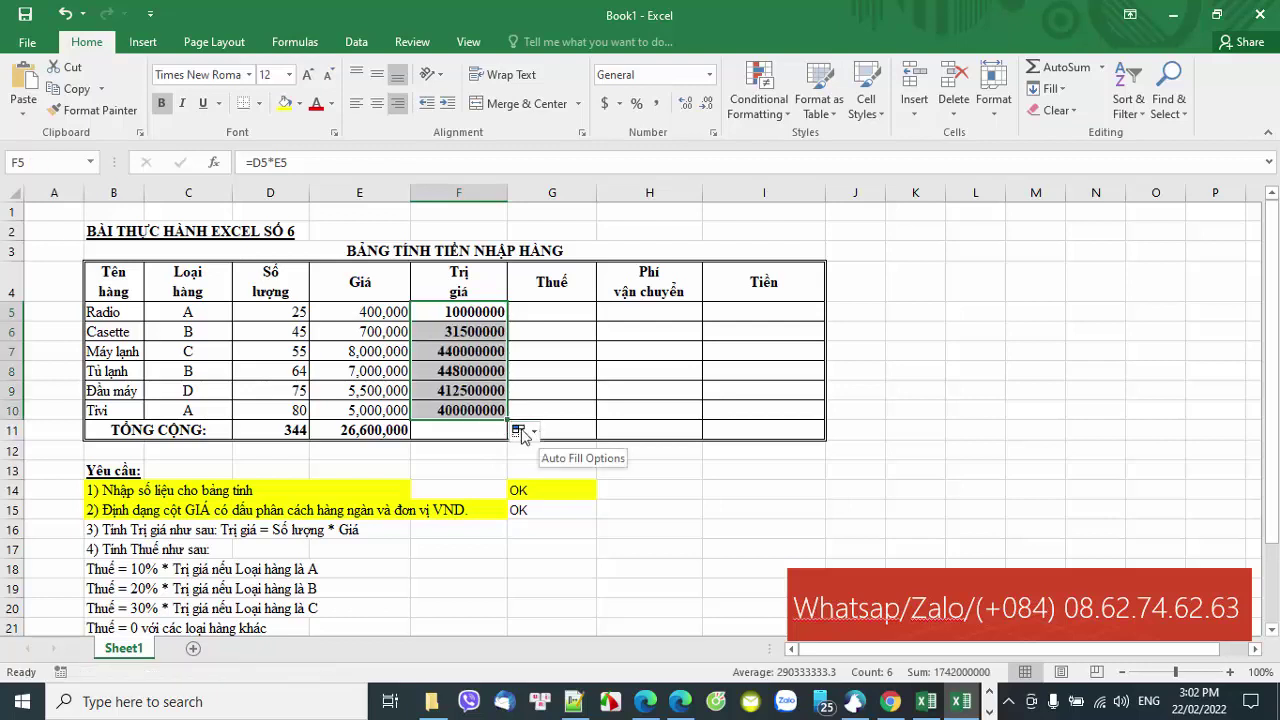
left_click(343, 368)
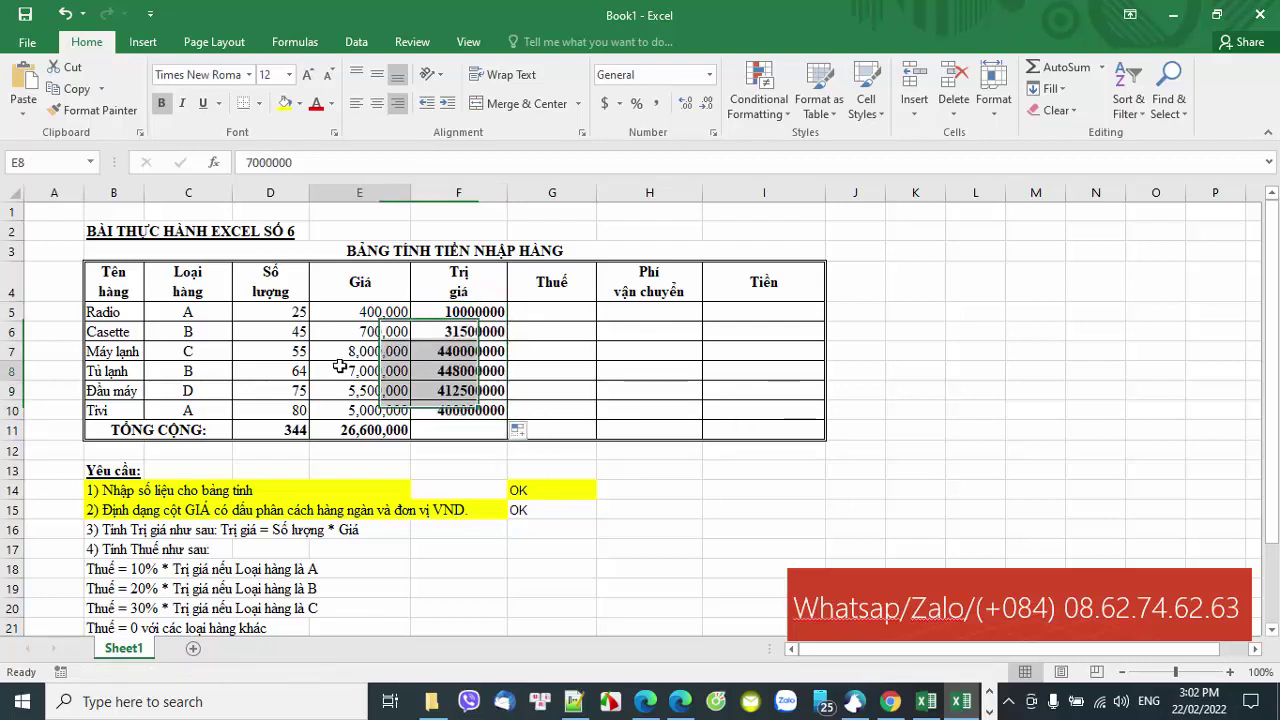
left_click(135, 352)
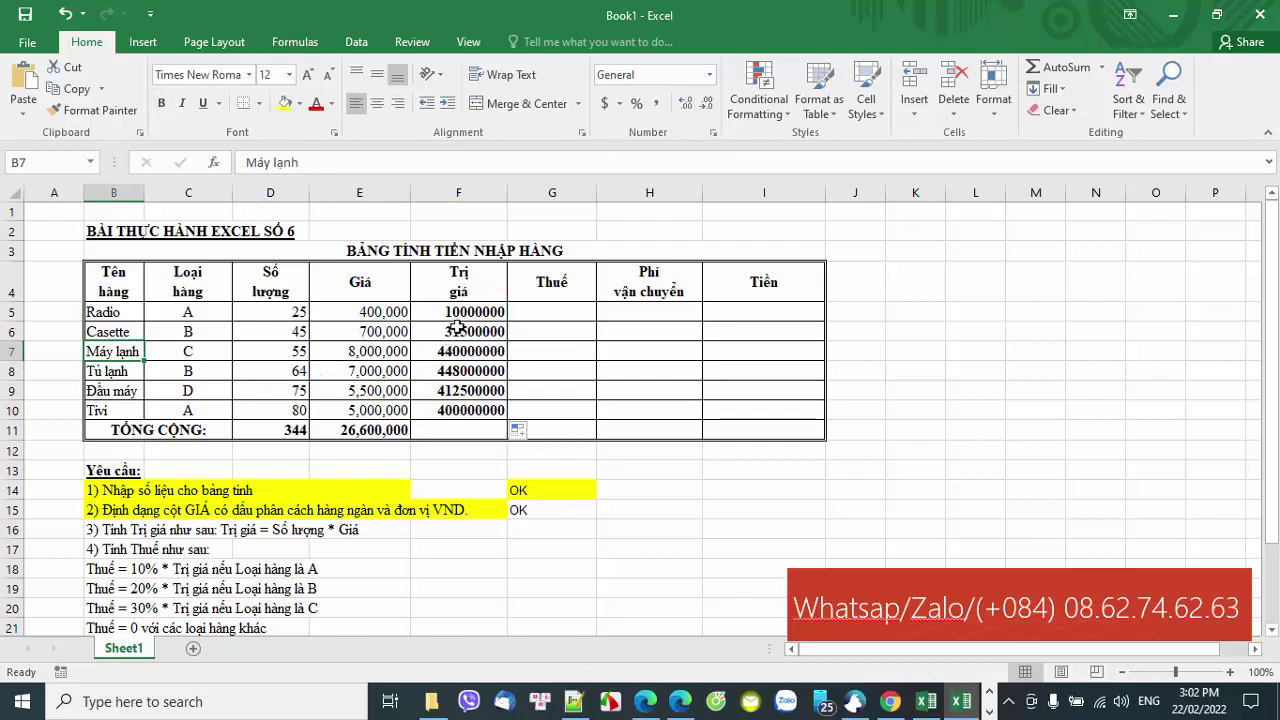
left_click_drag(462, 316, 458, 401)
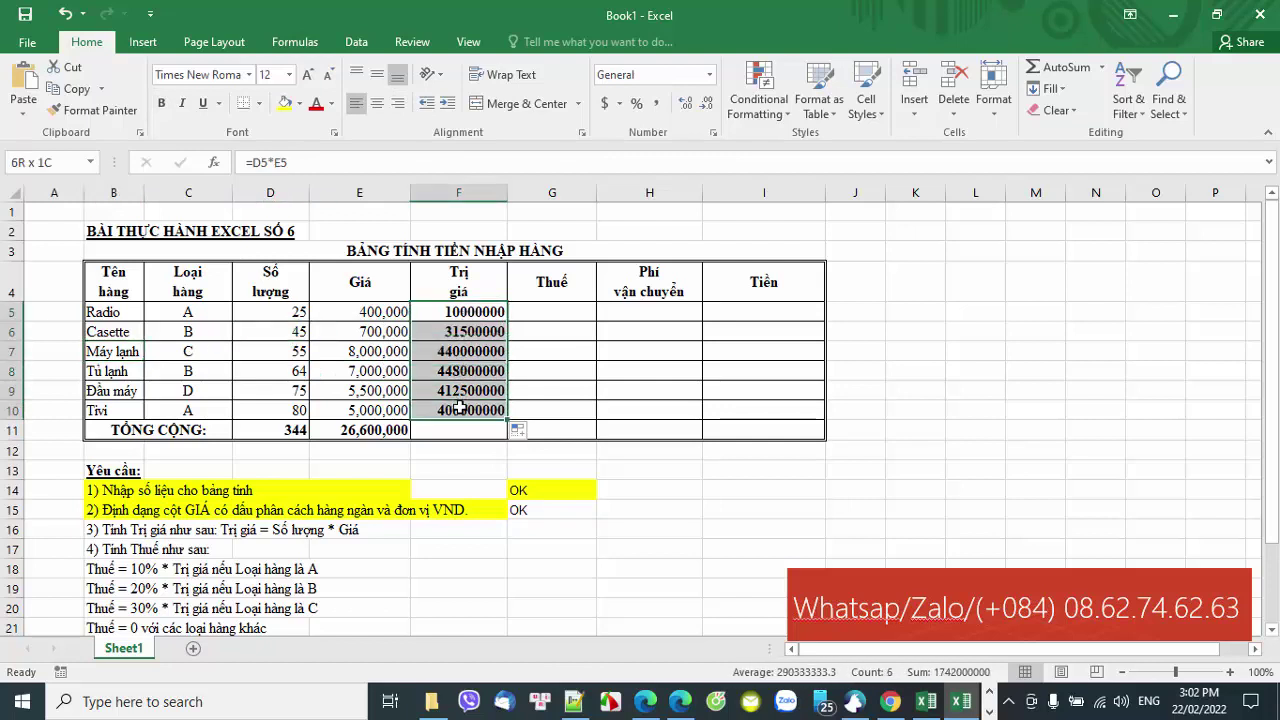
left_click(373, 316)
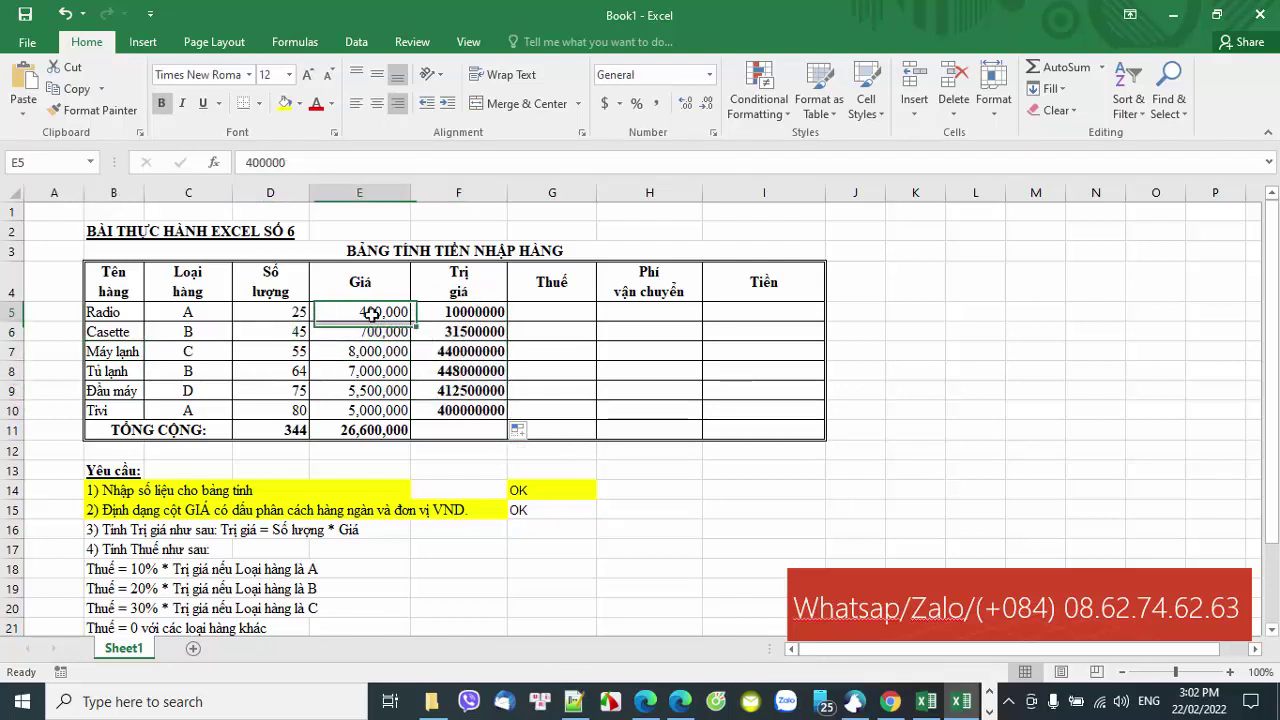
left_click_drag(485, 312, 484, 409)
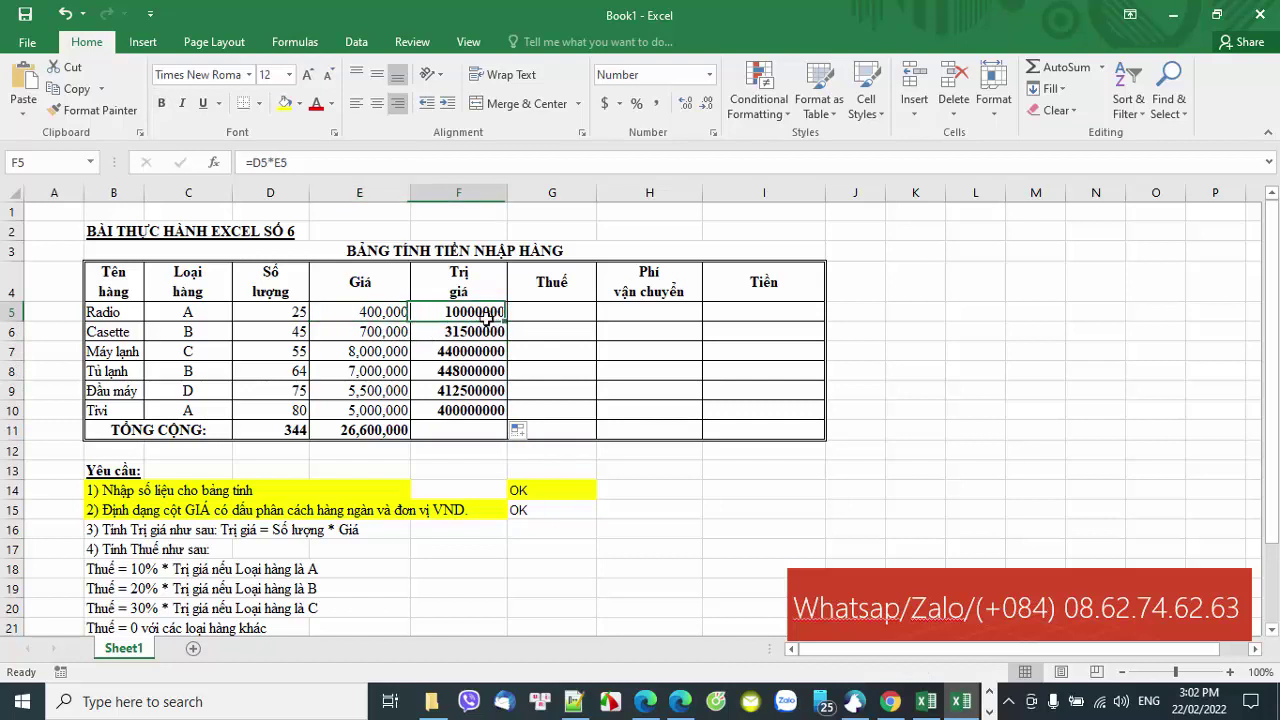
left_click_drag(483, 409, 483, 409)
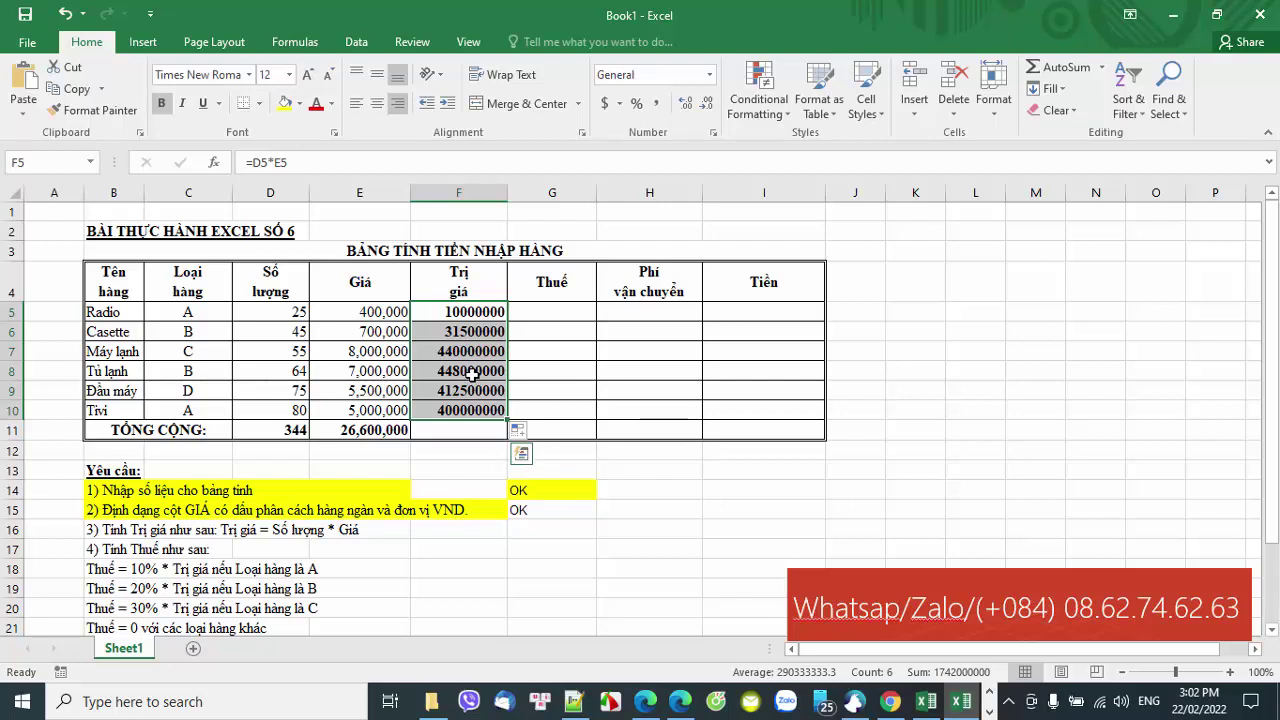
Format F5:F10 as Number with 0 decimal places and a 1000 separator
right_click(471, 371)
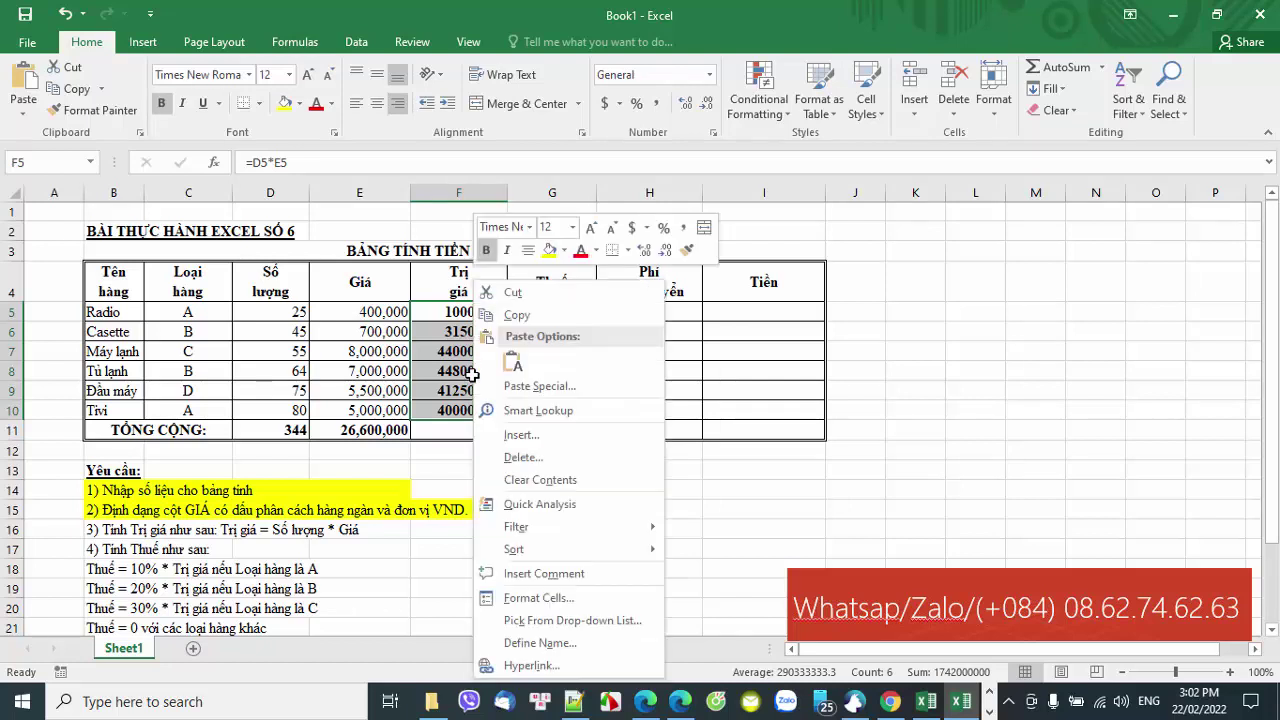
left_click(578, 596)
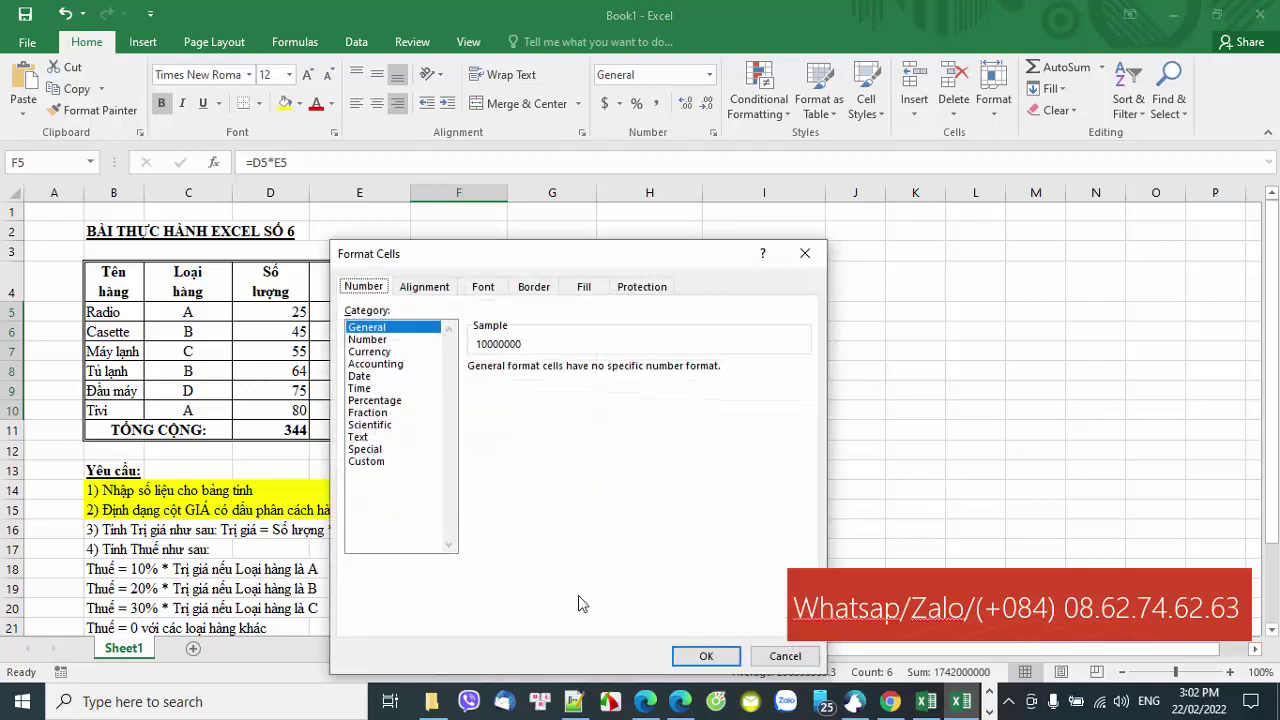
left_click(384, 340)
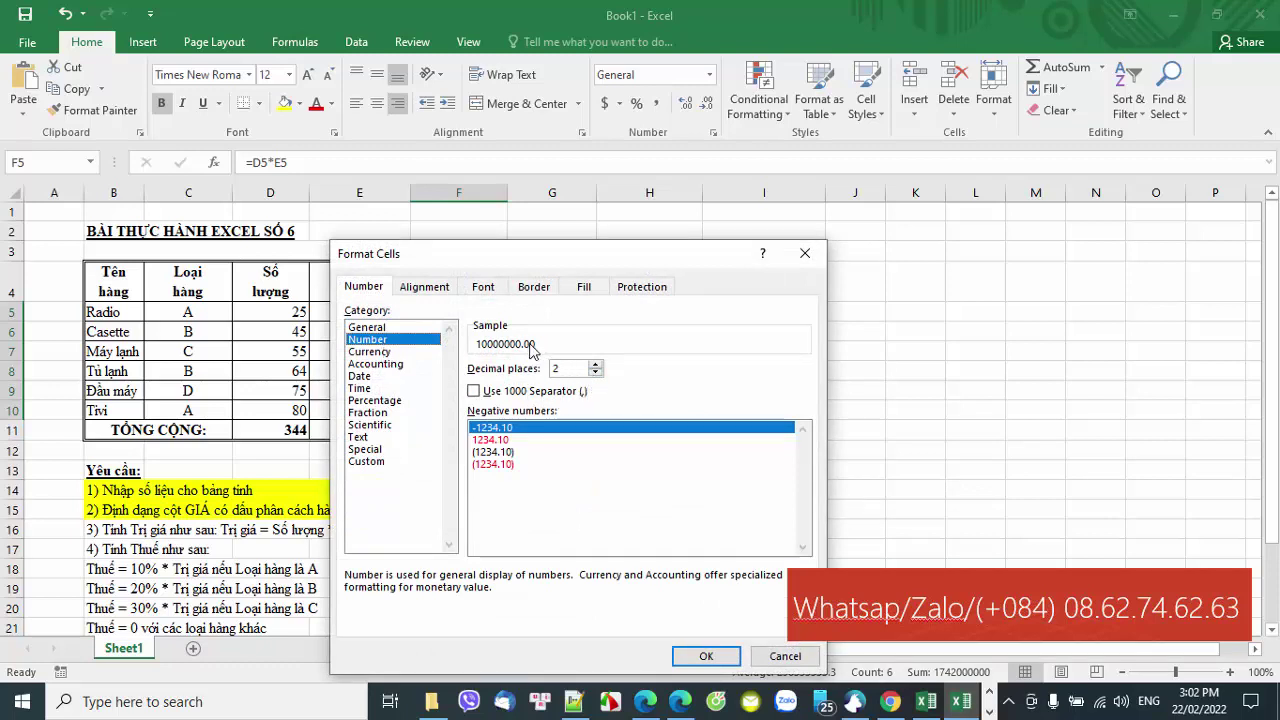
left_click(597, 374)
left_click(596, 374)
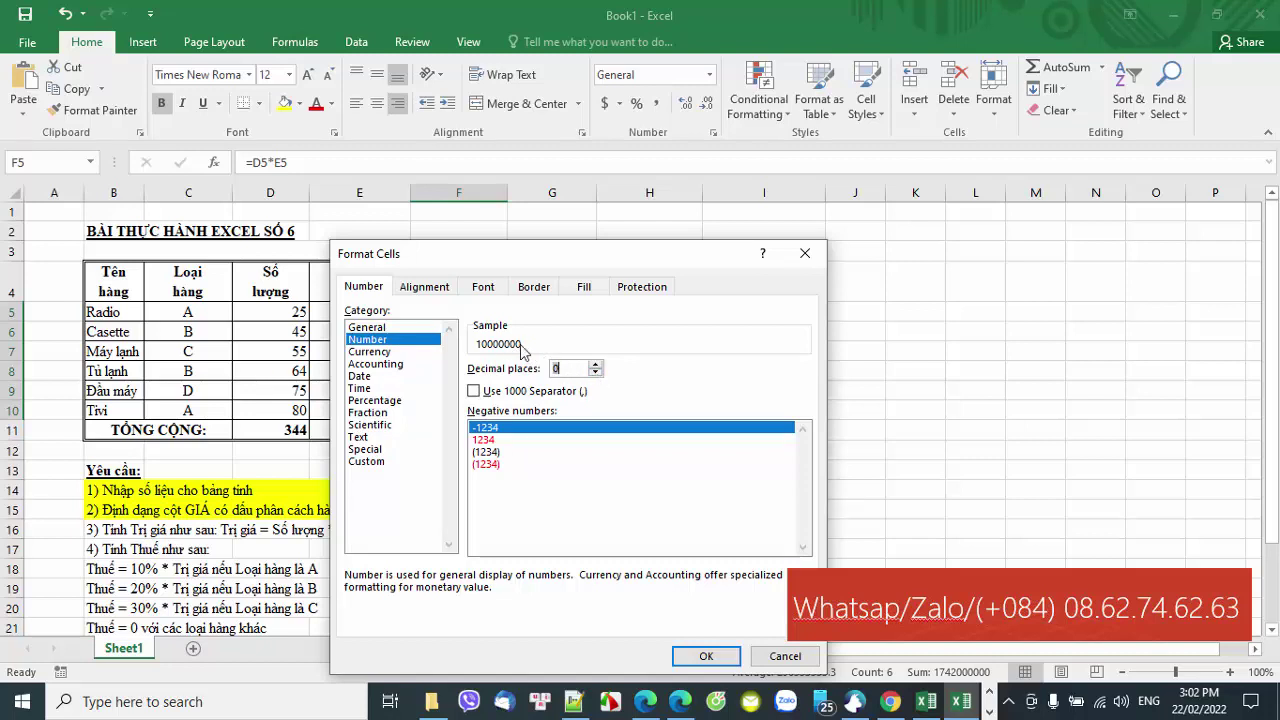
left_click(474, 391)
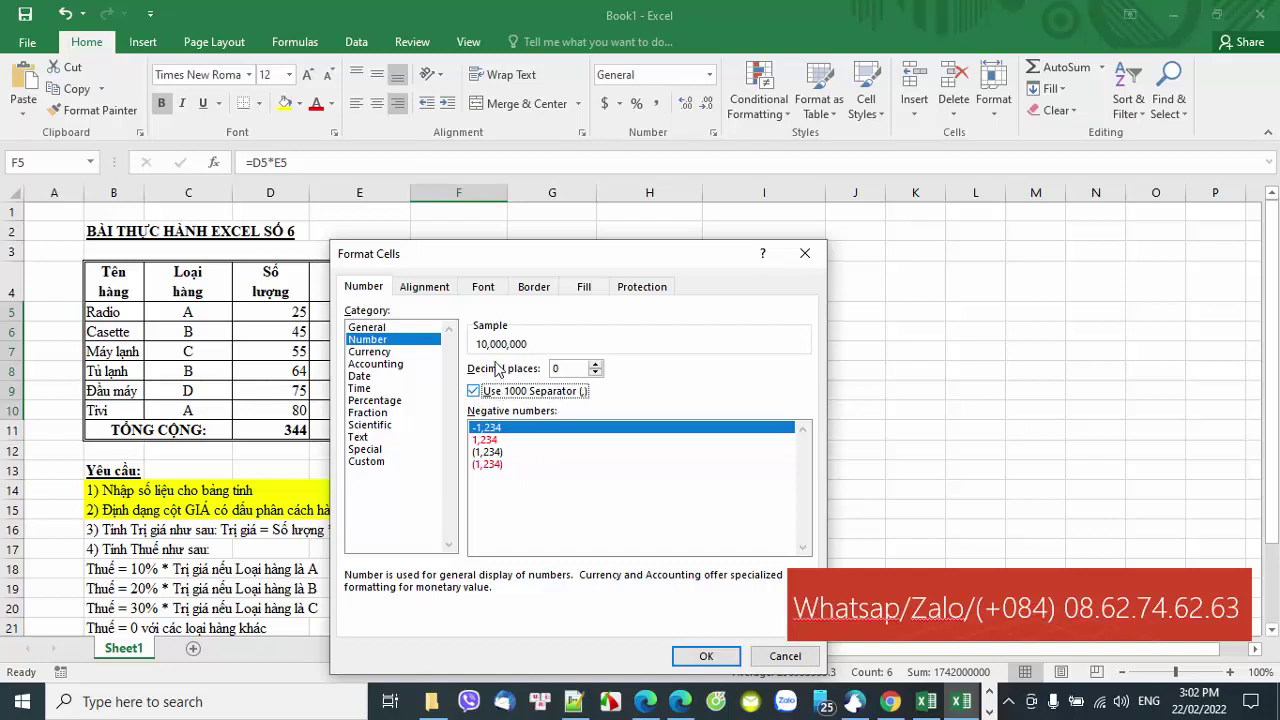
left_click(697, 658)
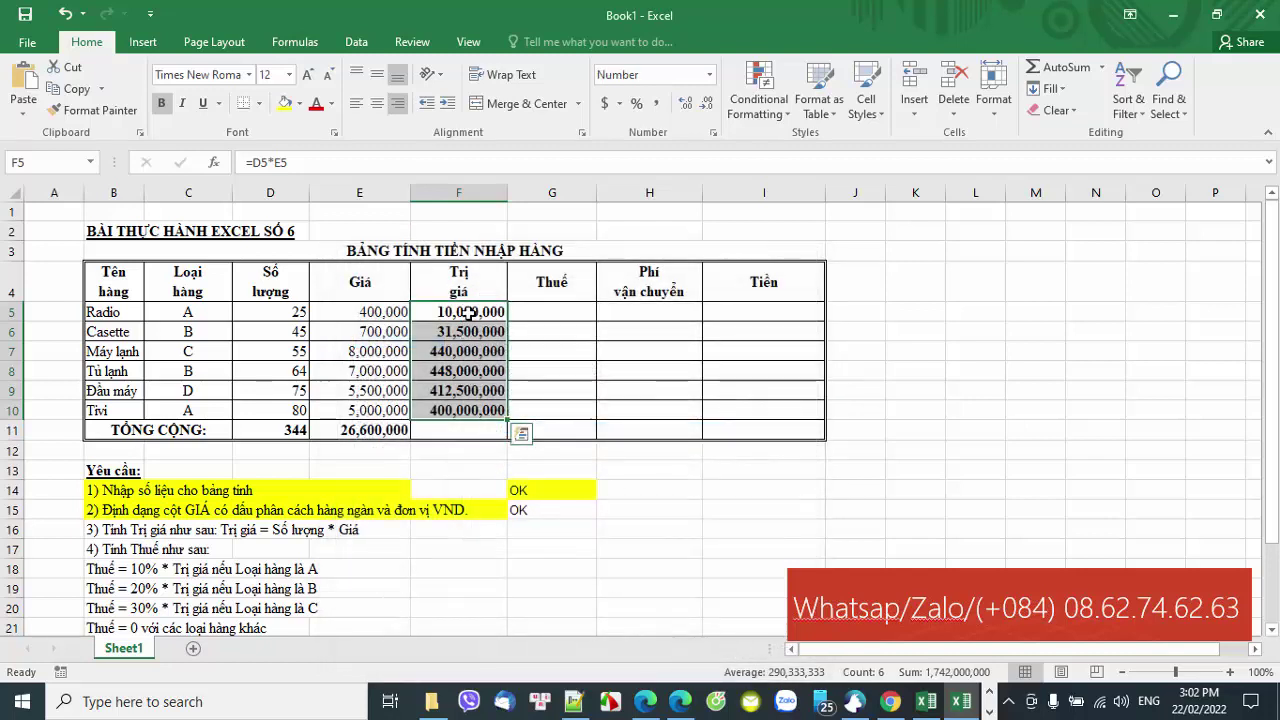
Shade requirement 3's row B16:F16 yellow and type OK in G16
left_click(469, 327)
left_click(467, 346)
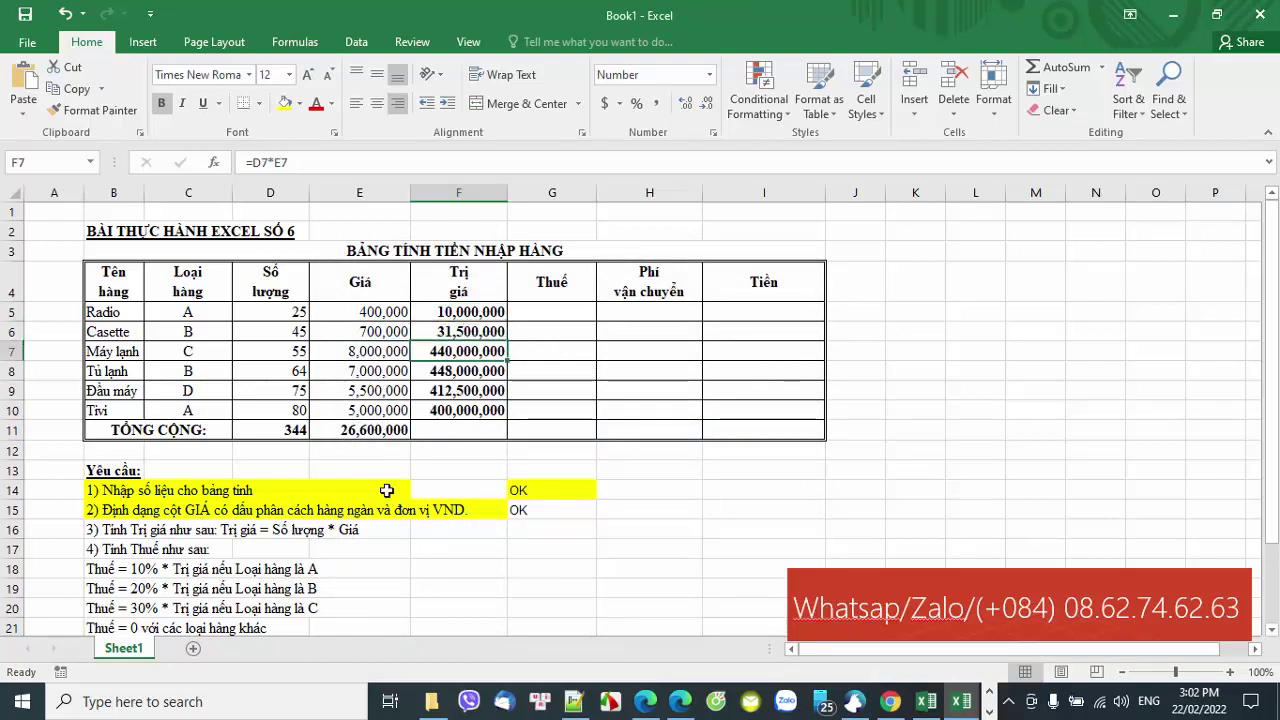
left_click_drag(93, 529, 457, 530)
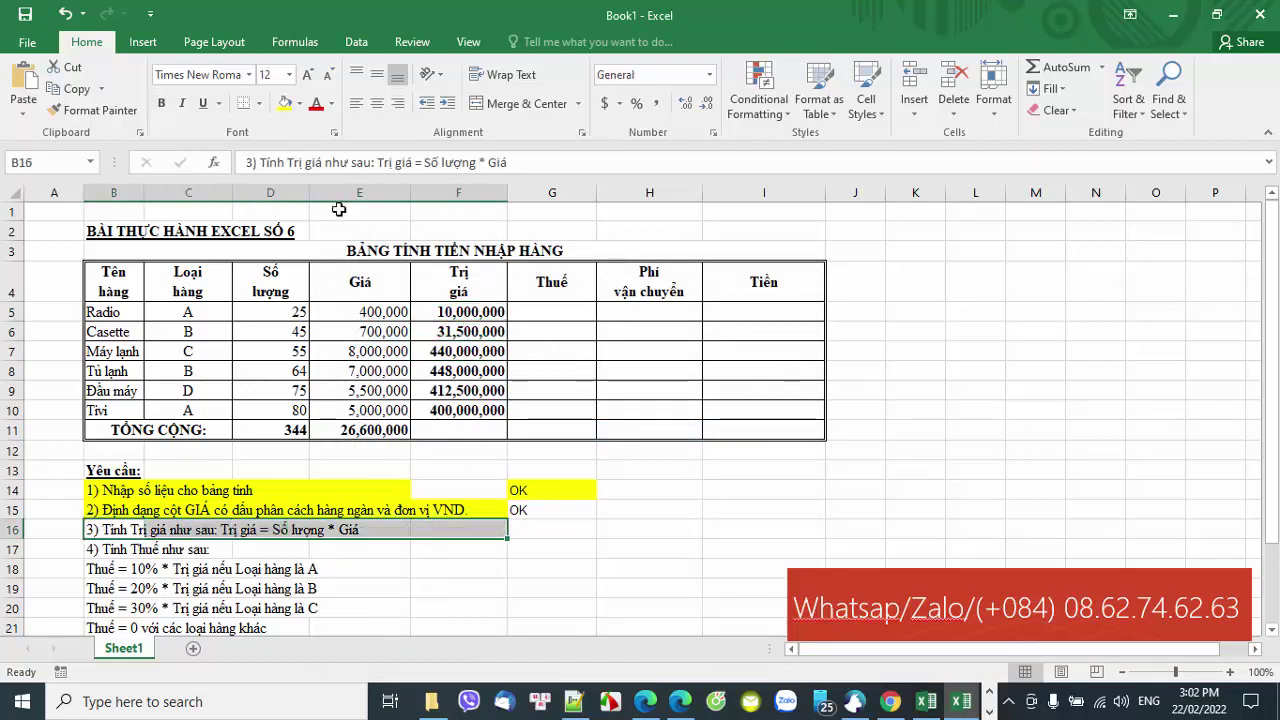
left_click(285, 103)
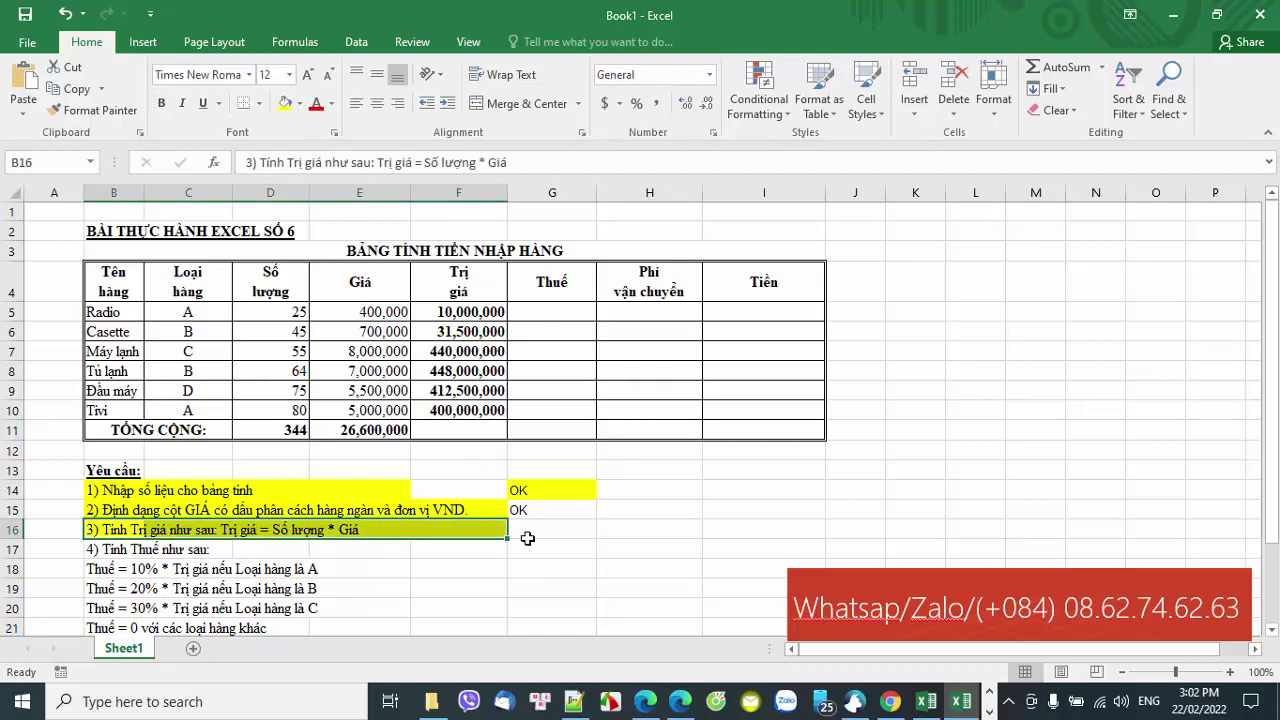
left_click(530, 533)
type("OK")
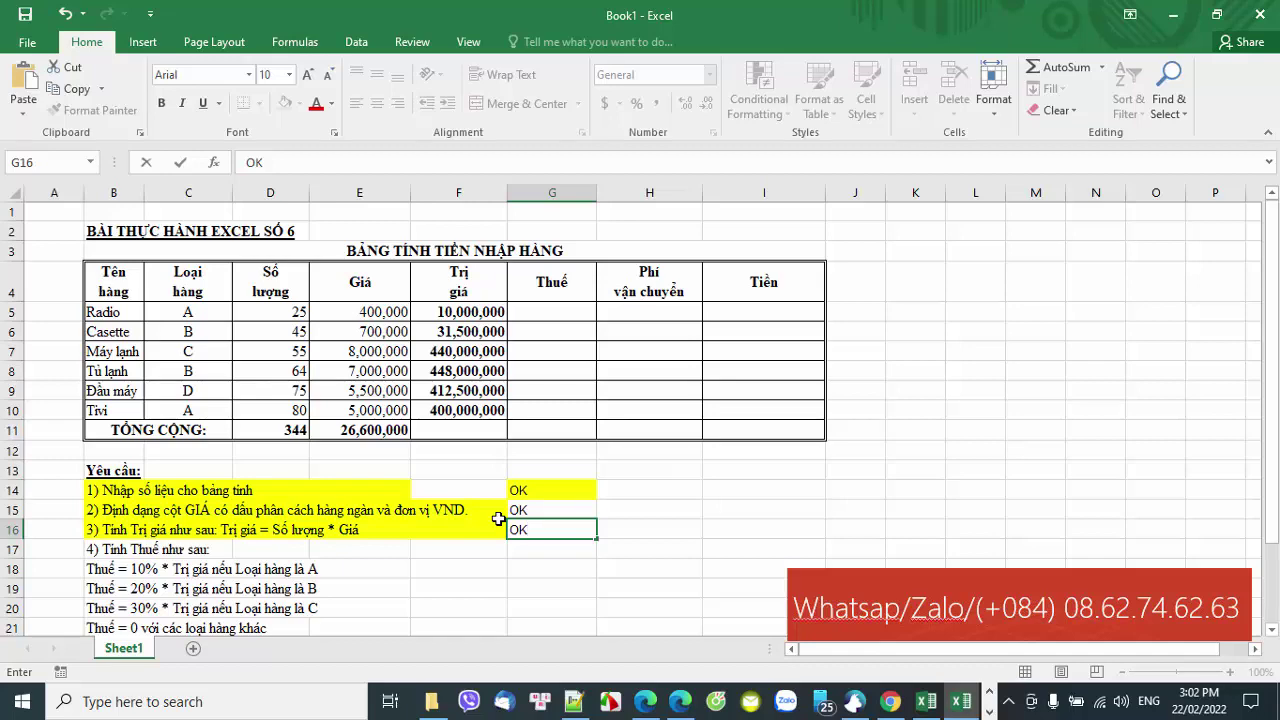
scroll(498, 518, "down", 1)
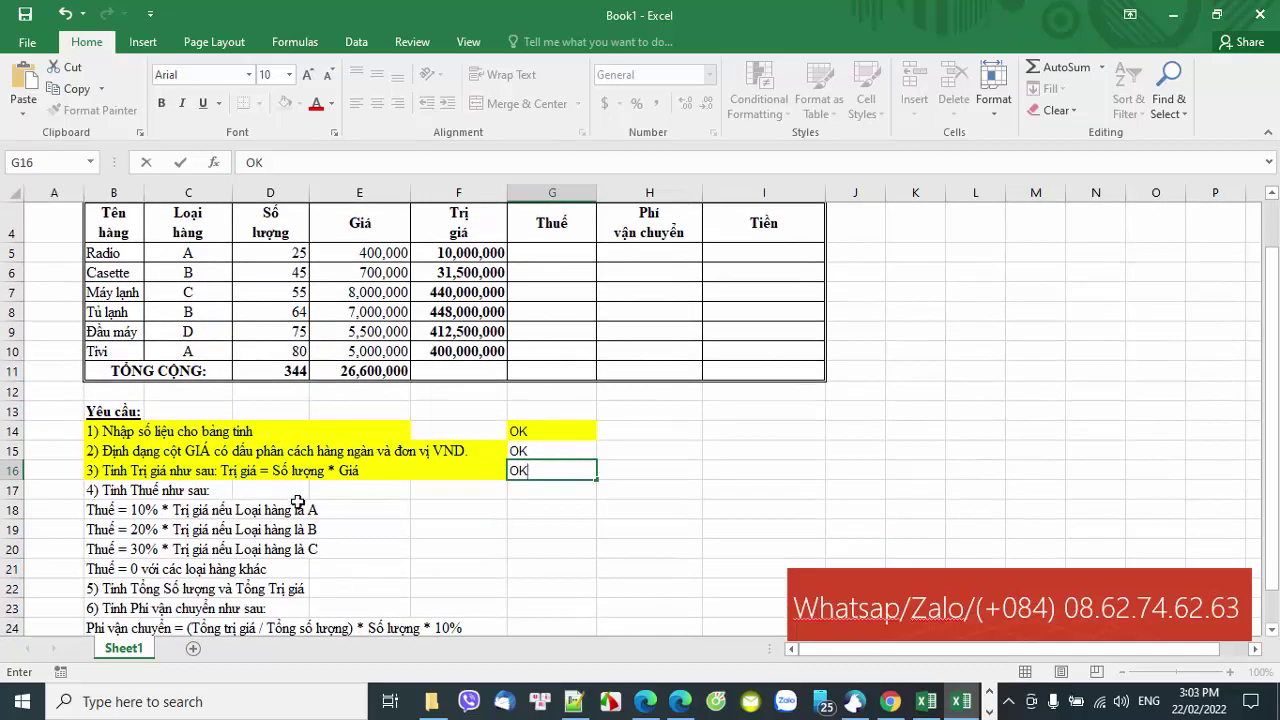
left_click(26, 18)
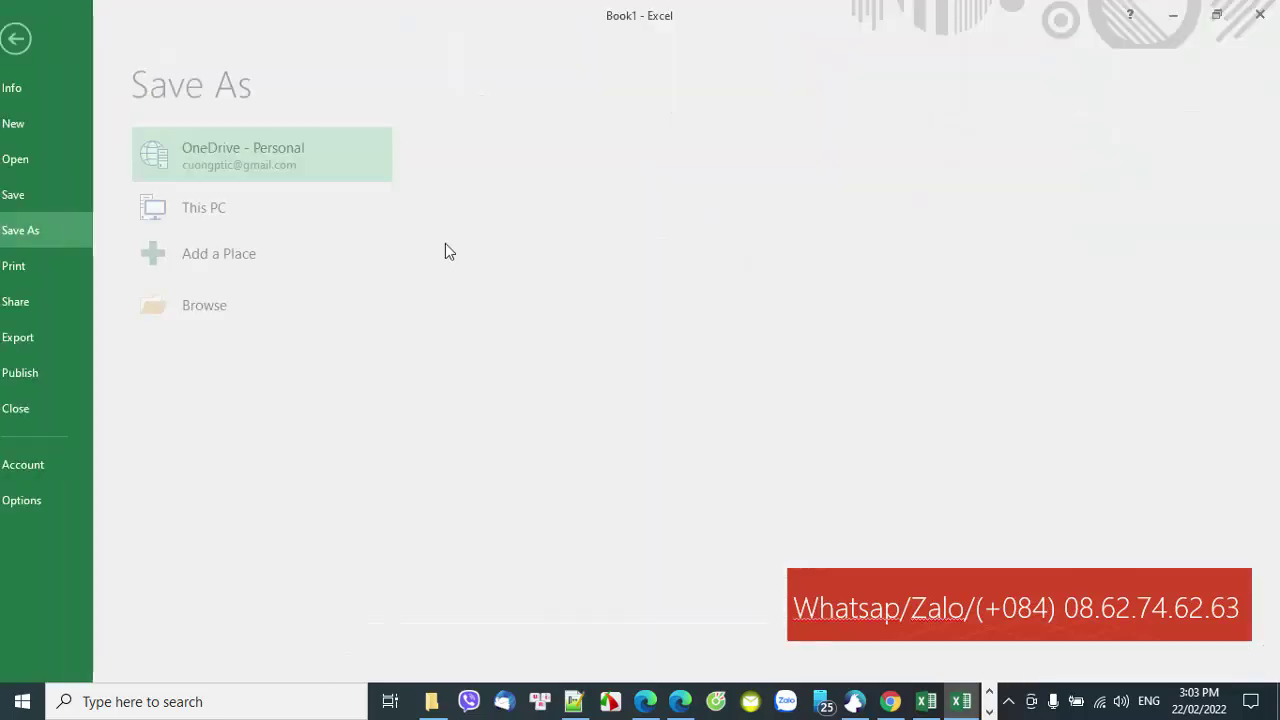
left_click(46, 31)
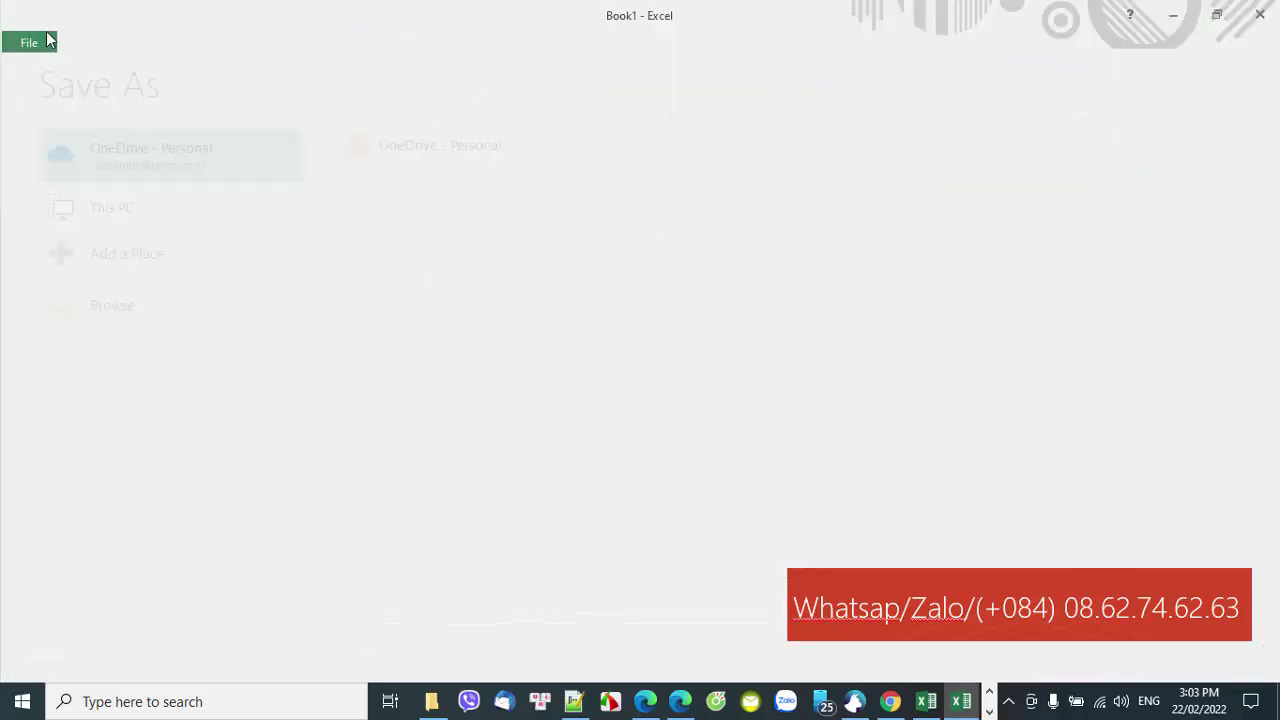
scroll(520, 470, "down", 1)
left_click(198, 410)
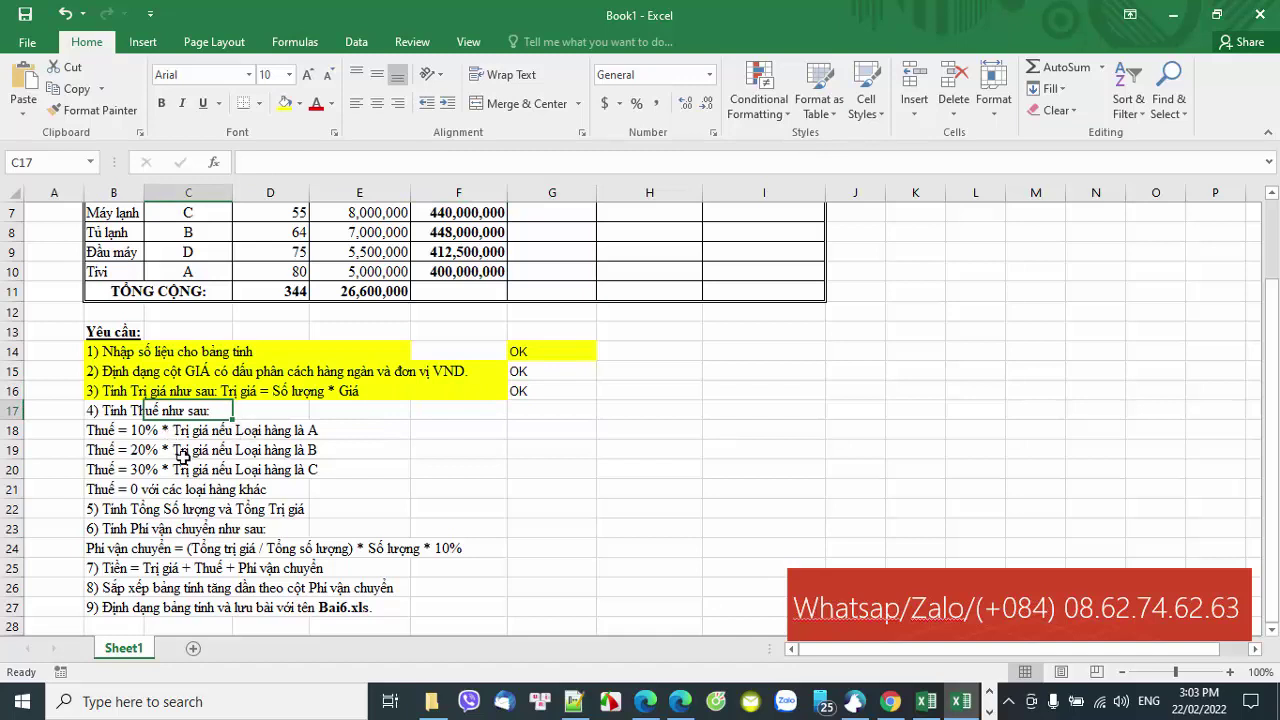
left_click(174, 468)
left_click(116, 432)
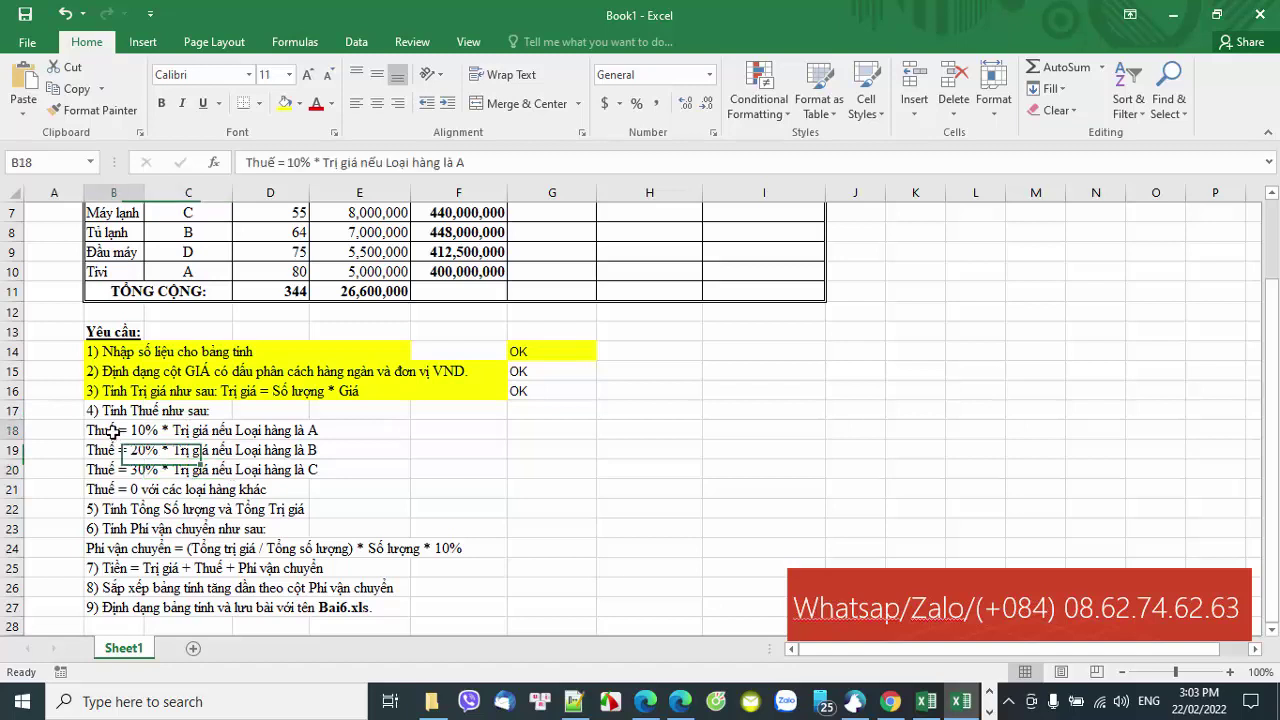
left_click(170, 432)
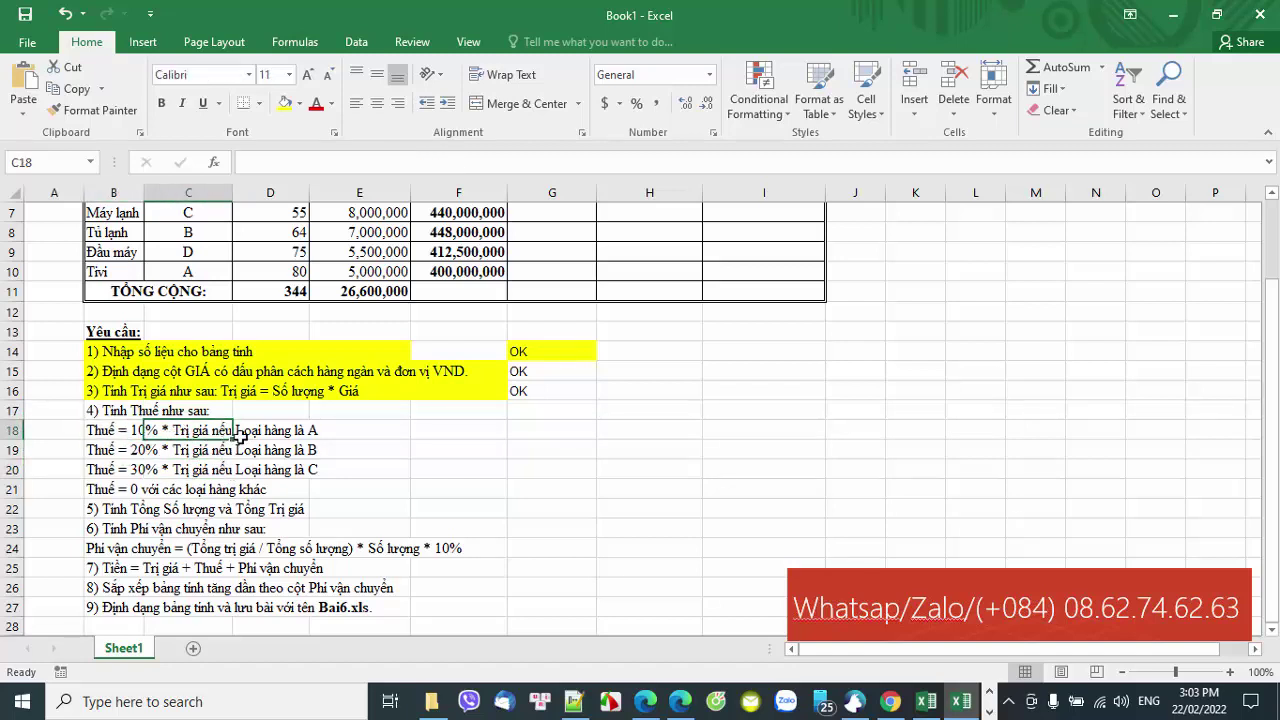
left_click(246, 437)
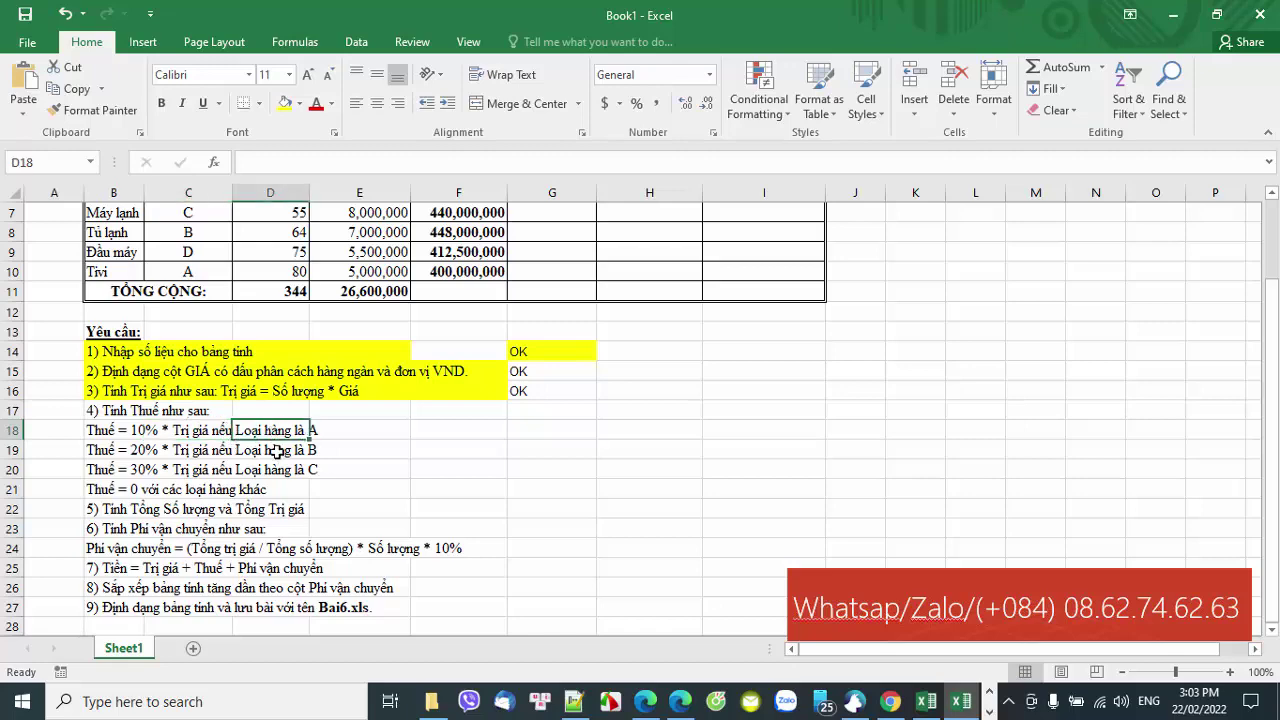
left_click(365, 432)
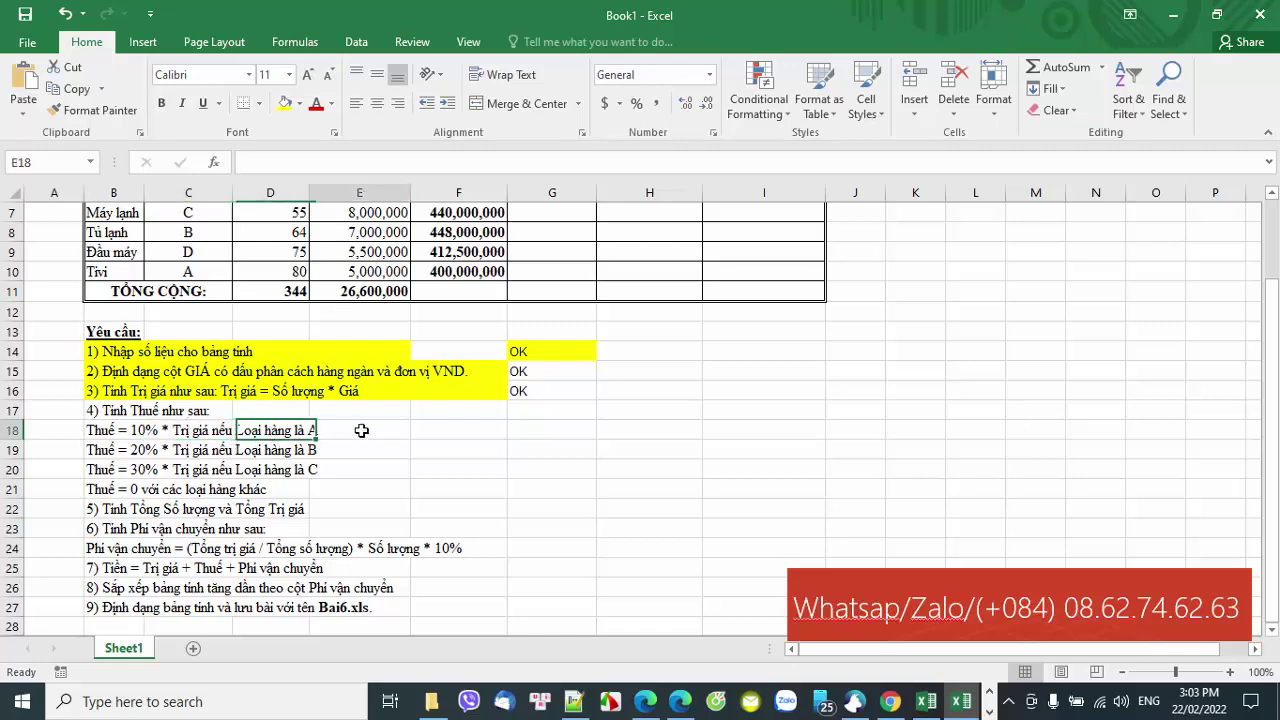
scroll(249, 428, "up", 1)
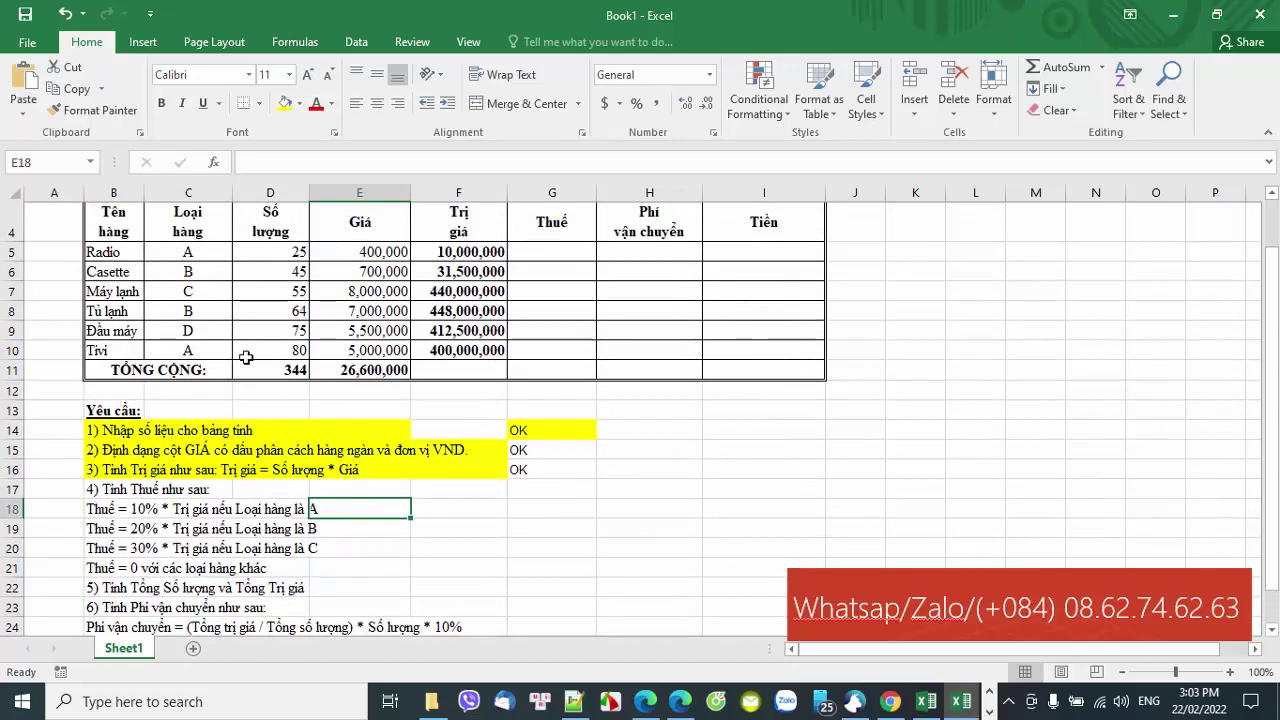
left_click(207, 254)
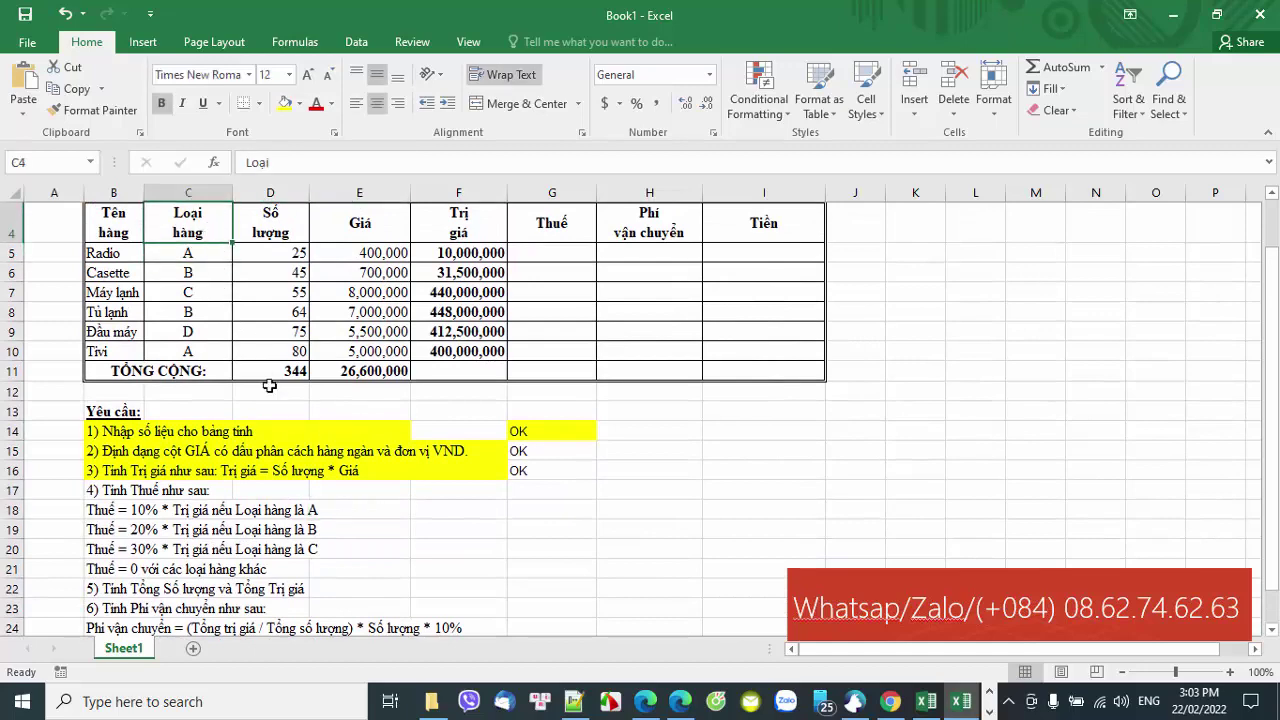
scroll(195, 330, "up", 1)
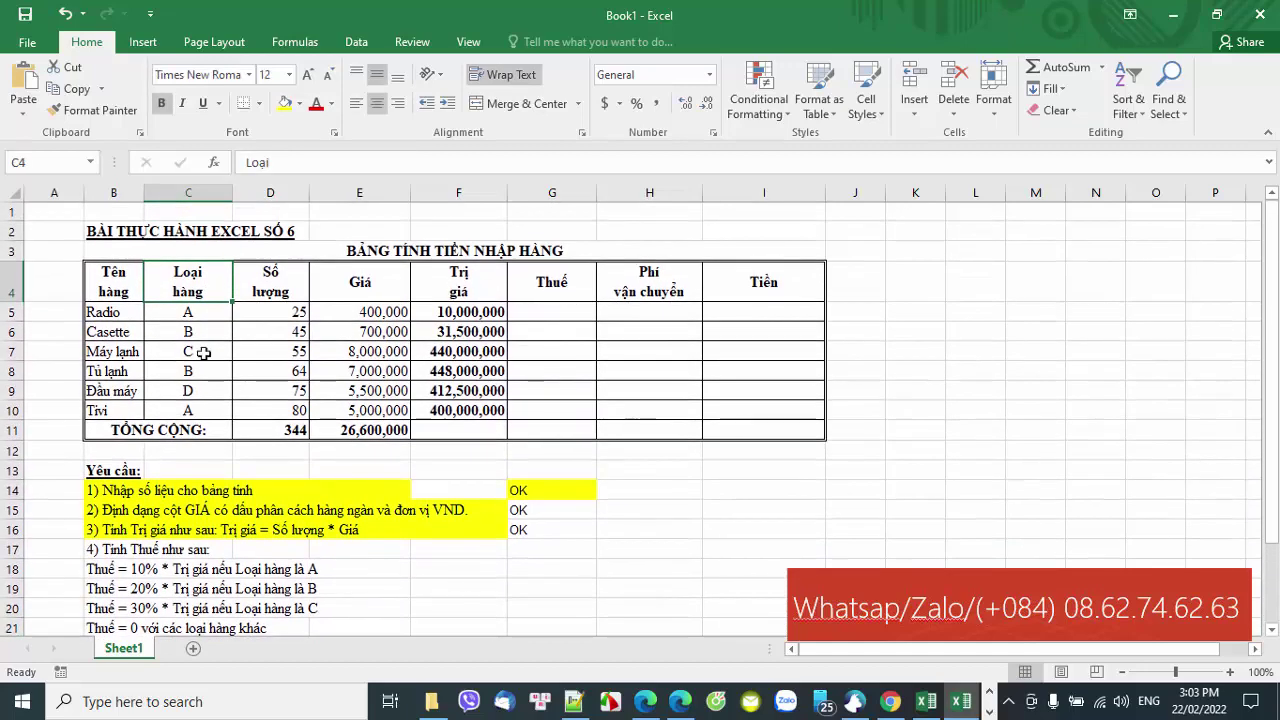
left_click(212, 410)
scroll(220, 453, "down", 1)
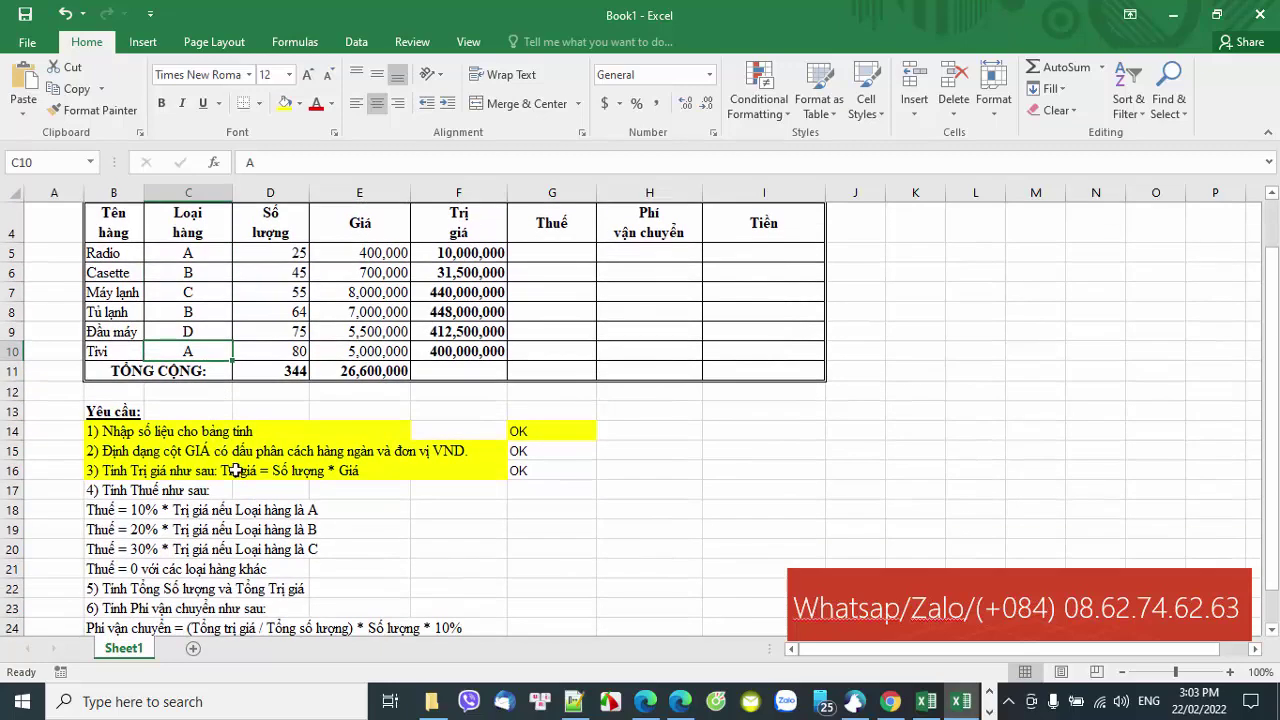
left_click(135, 509)
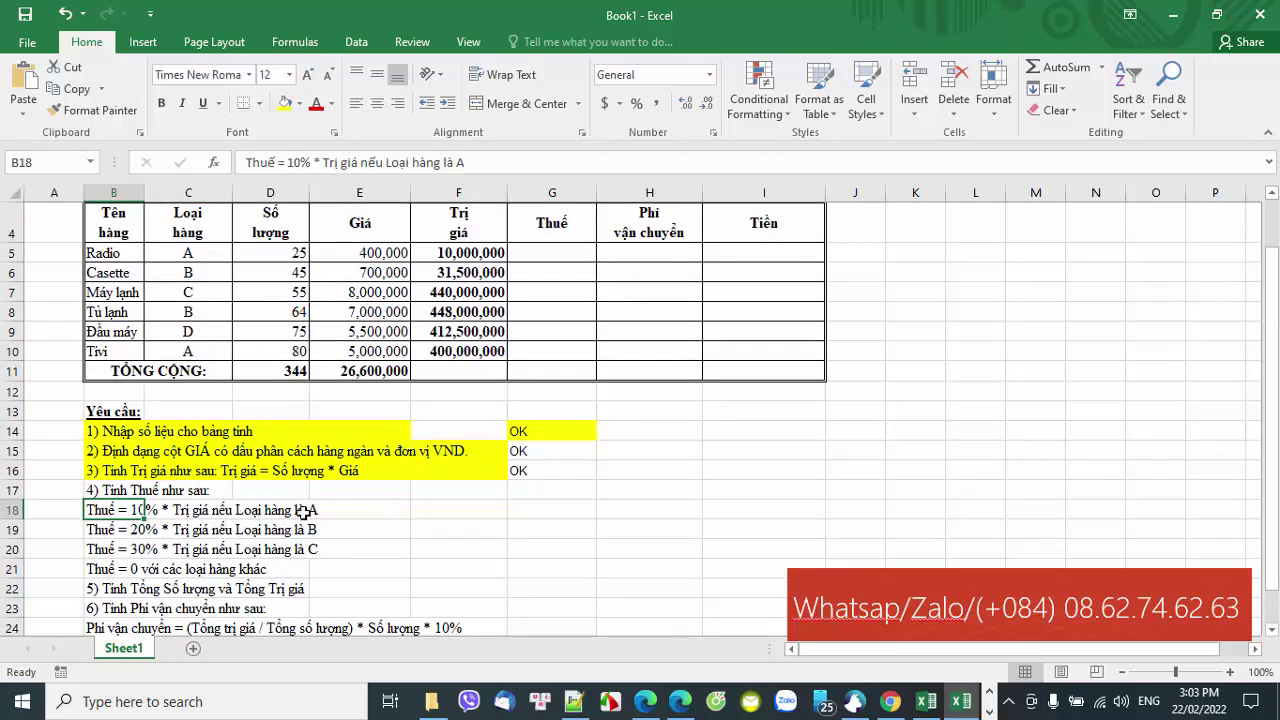
left_click(201, 274)
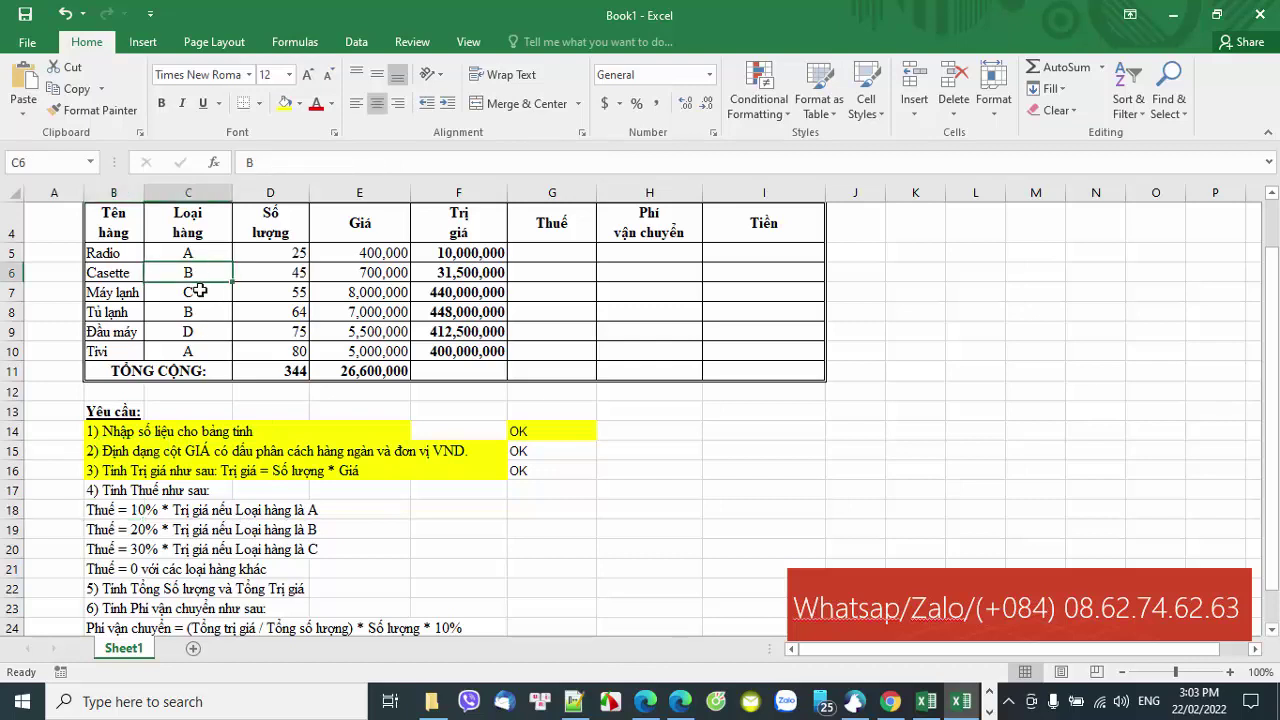
left_click(202, 316)
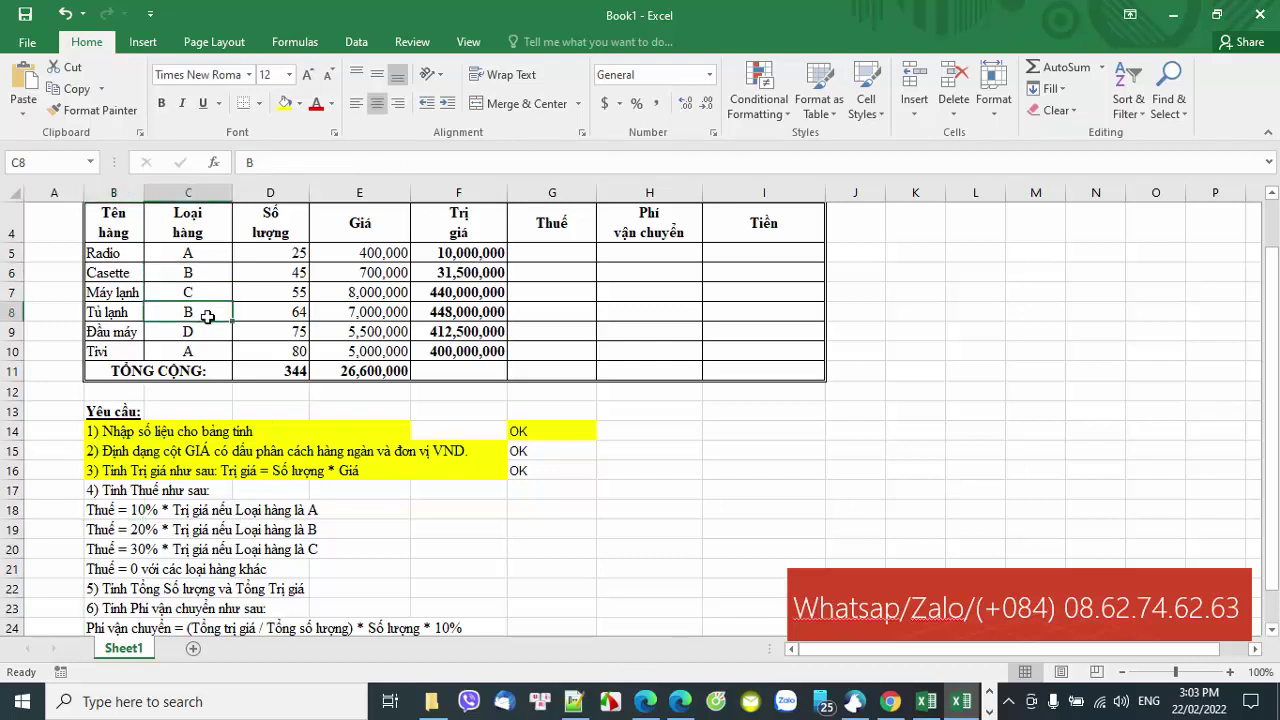
left_click(157, 527)
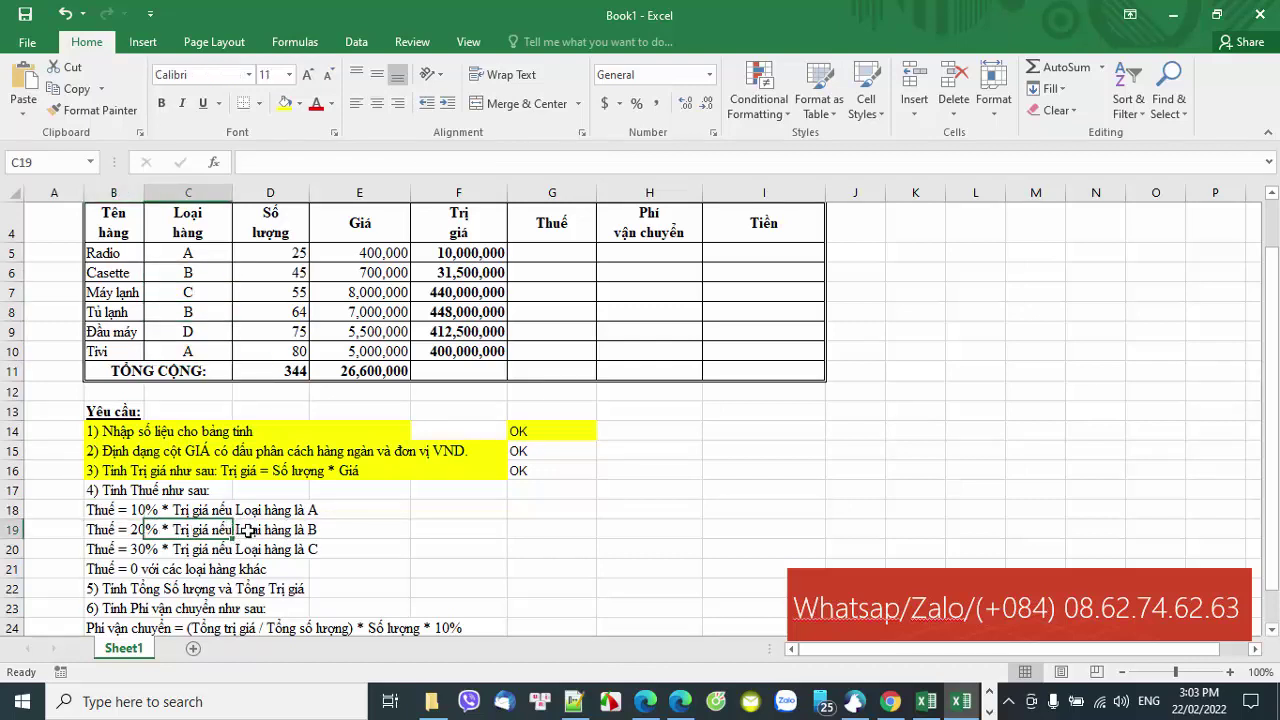
scroll(247, 532, "down", 1)
scroll(246, 498, "up", 1)
left_click(149, 551)
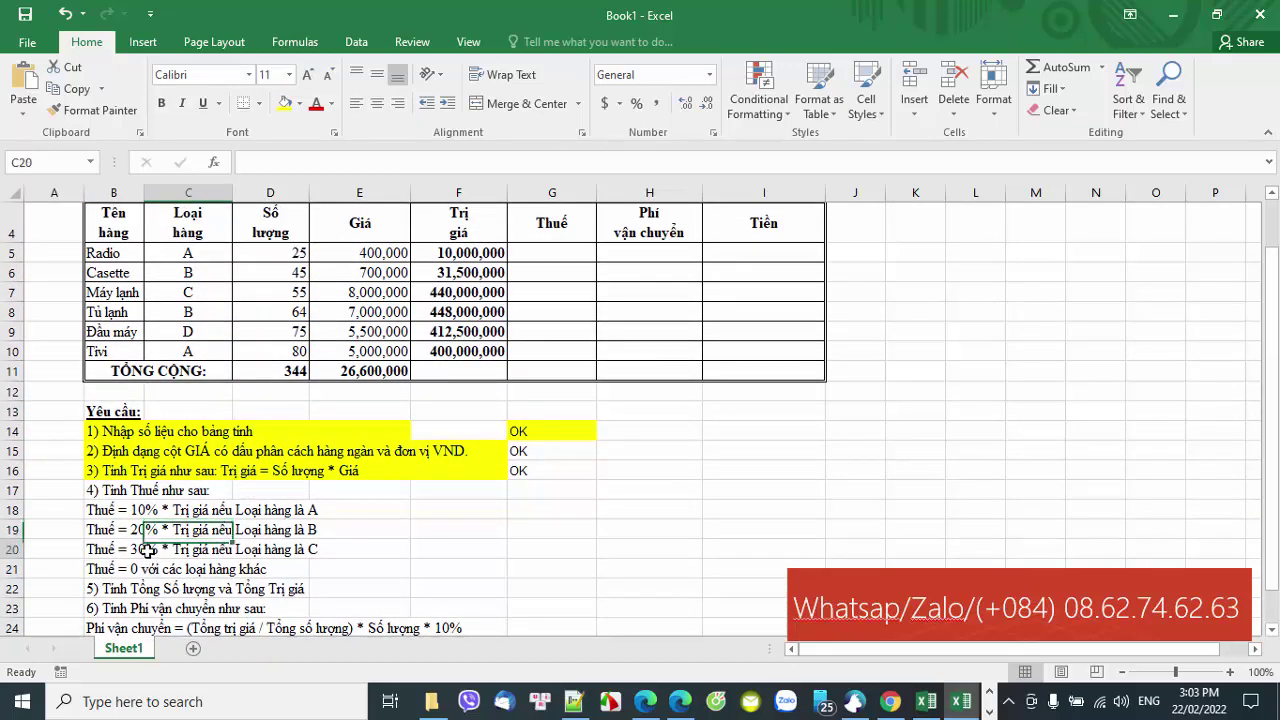
left_click(313, 552)
left_click(291, 570)
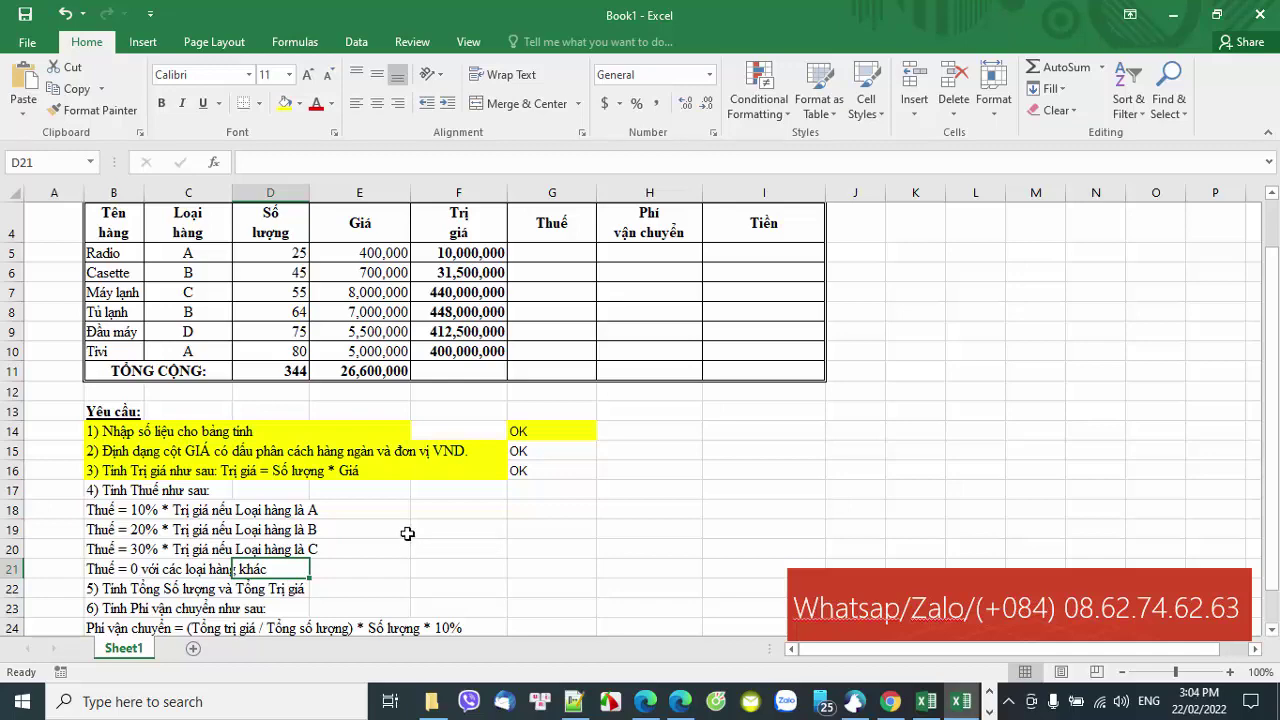
scroll(410, 526, "up", 1)
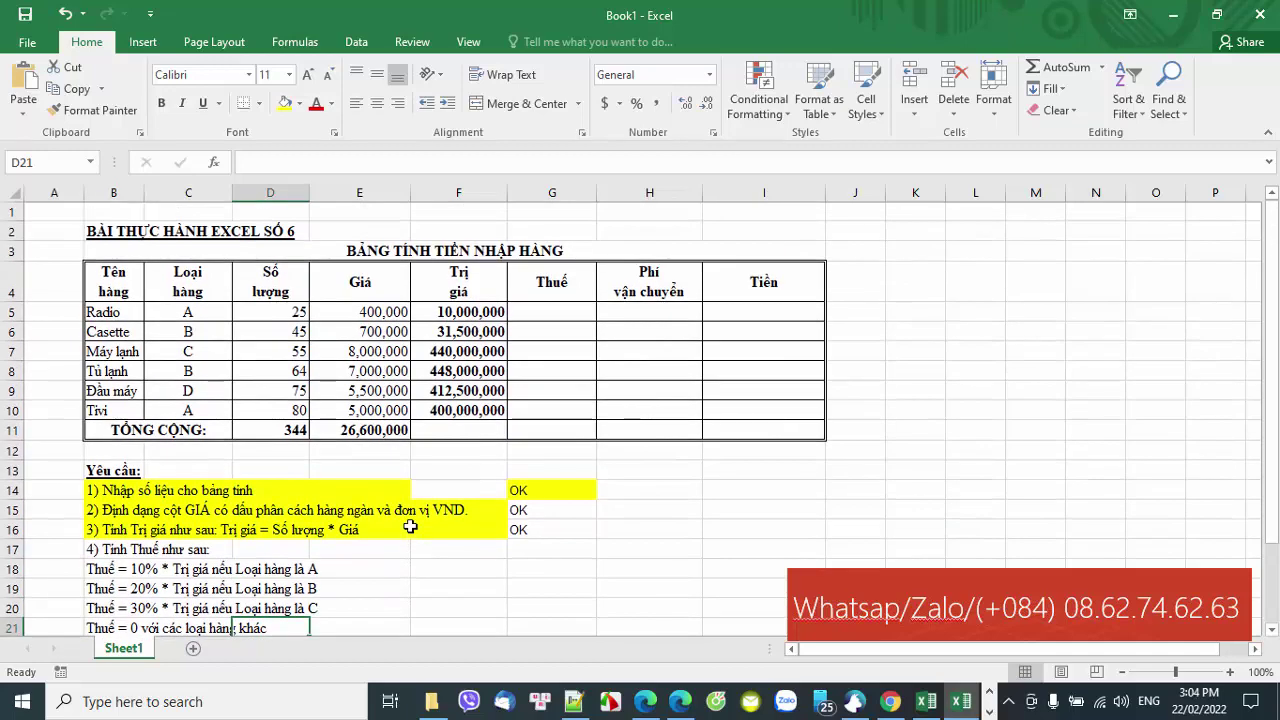
scroll(410, 526, "down", 1)
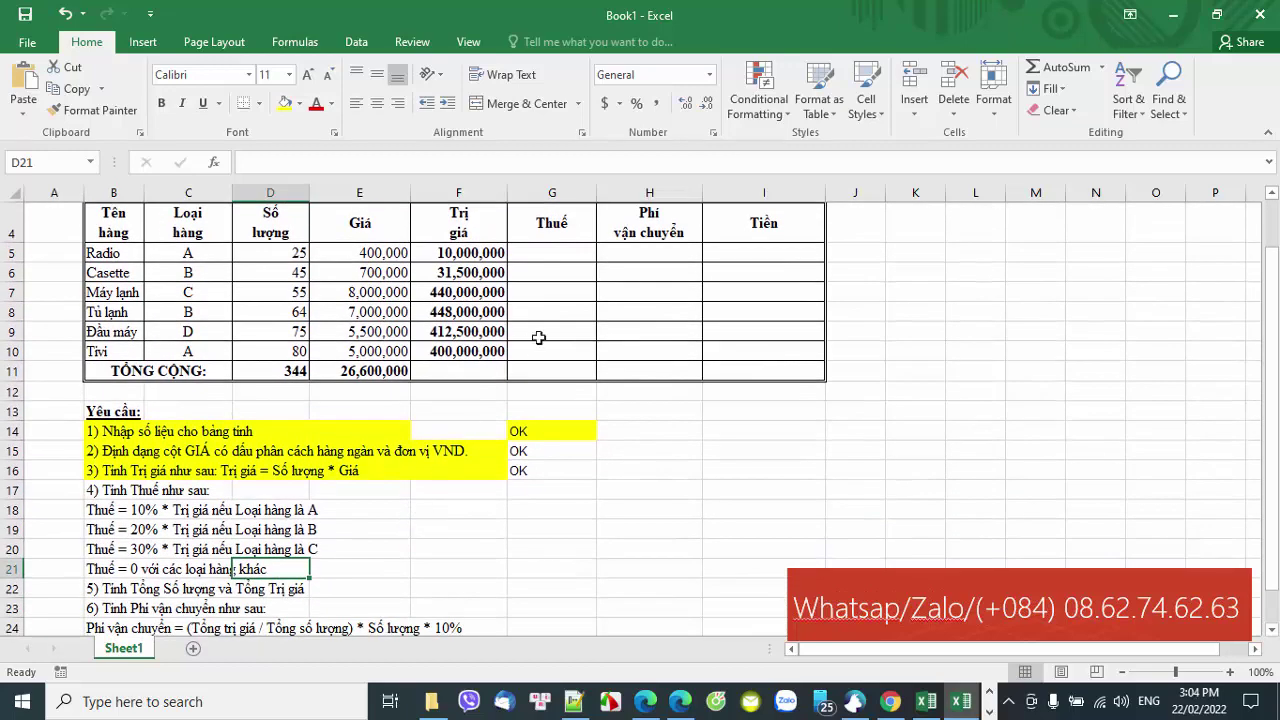
left_click(572, 255)
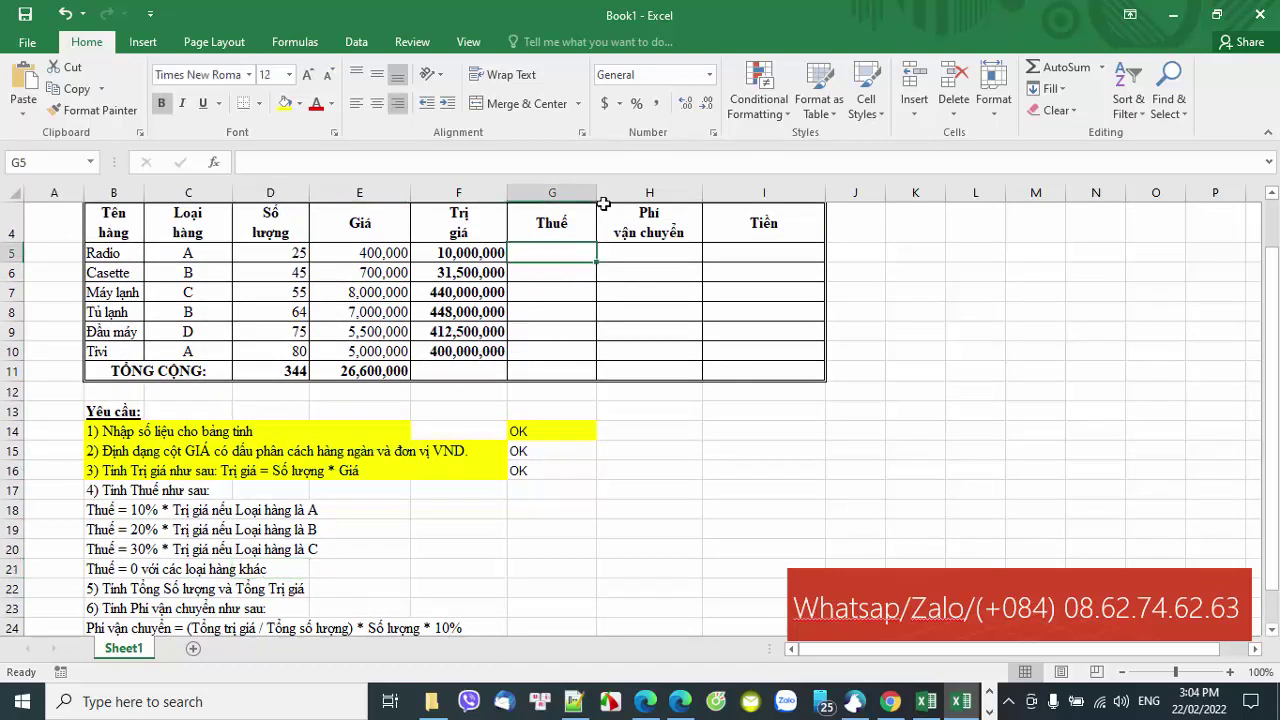
Widen column G for Thuế and read the 30% tax rule for category C
left_click_drag(596, 192, 686, 192)
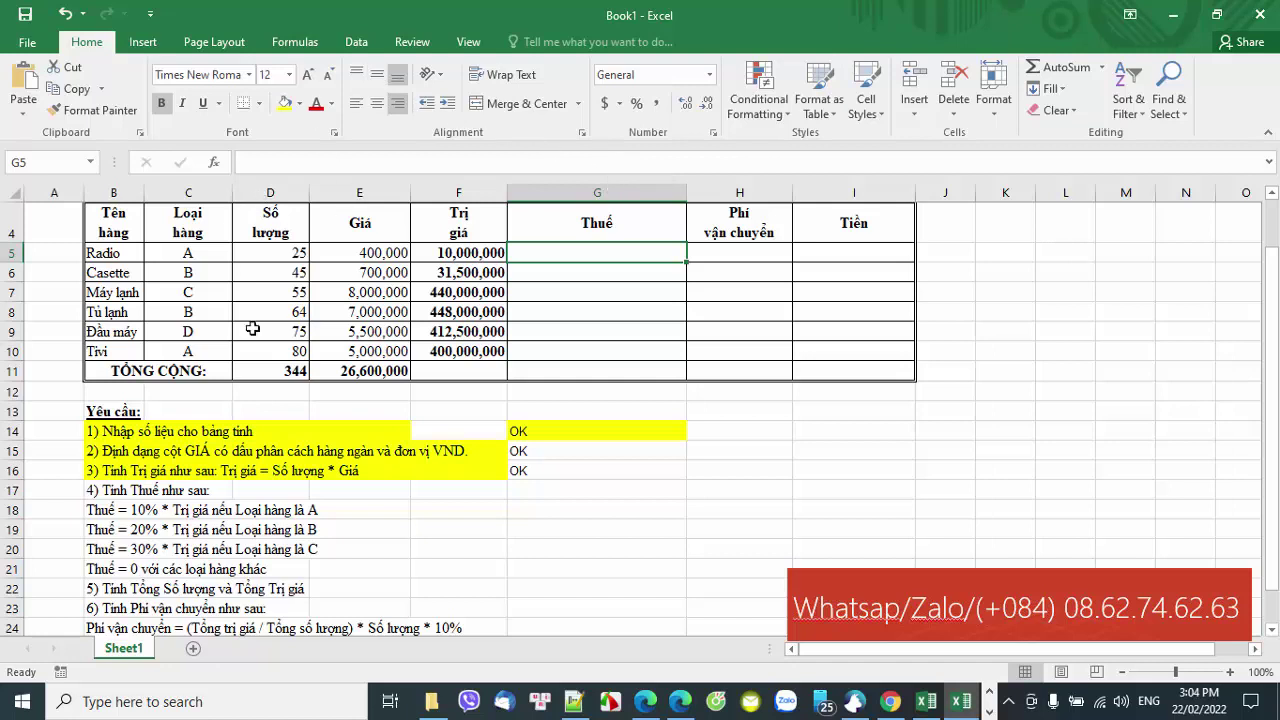
left_click(303, 551)
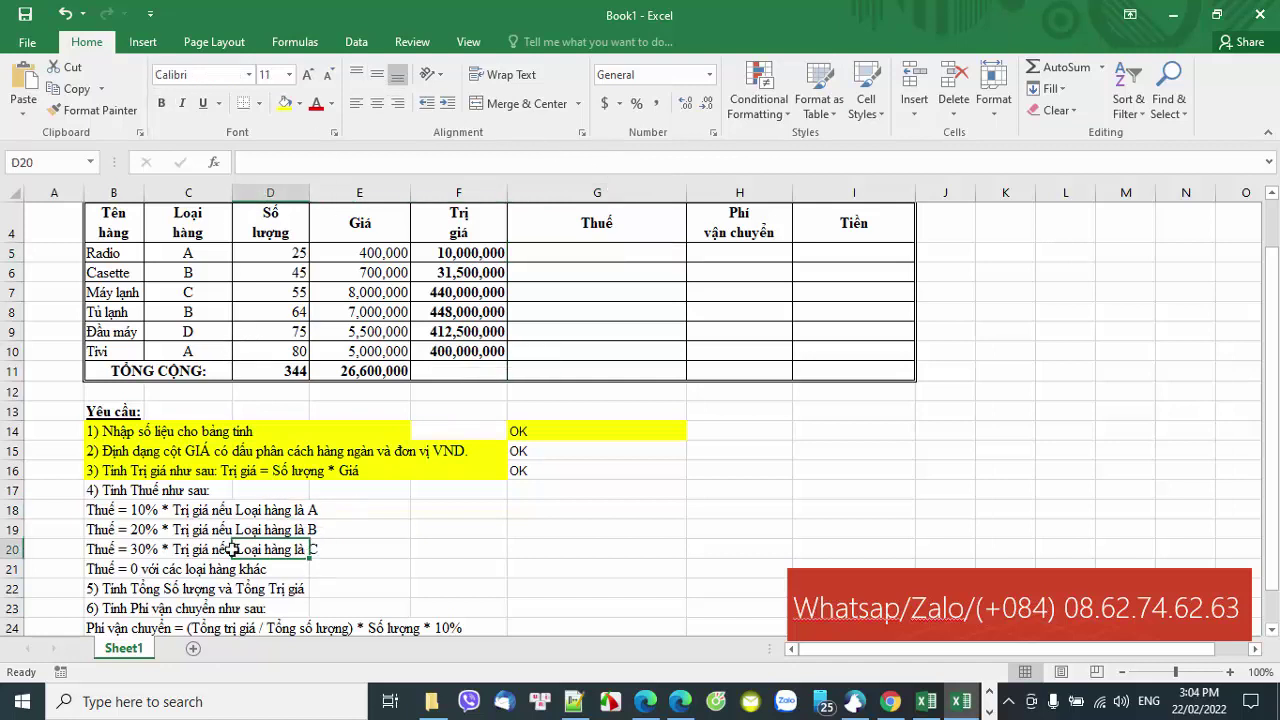
left_click_drag(159, 549, 300, 549)
left_click(319, 549)
left_click(138, 551)
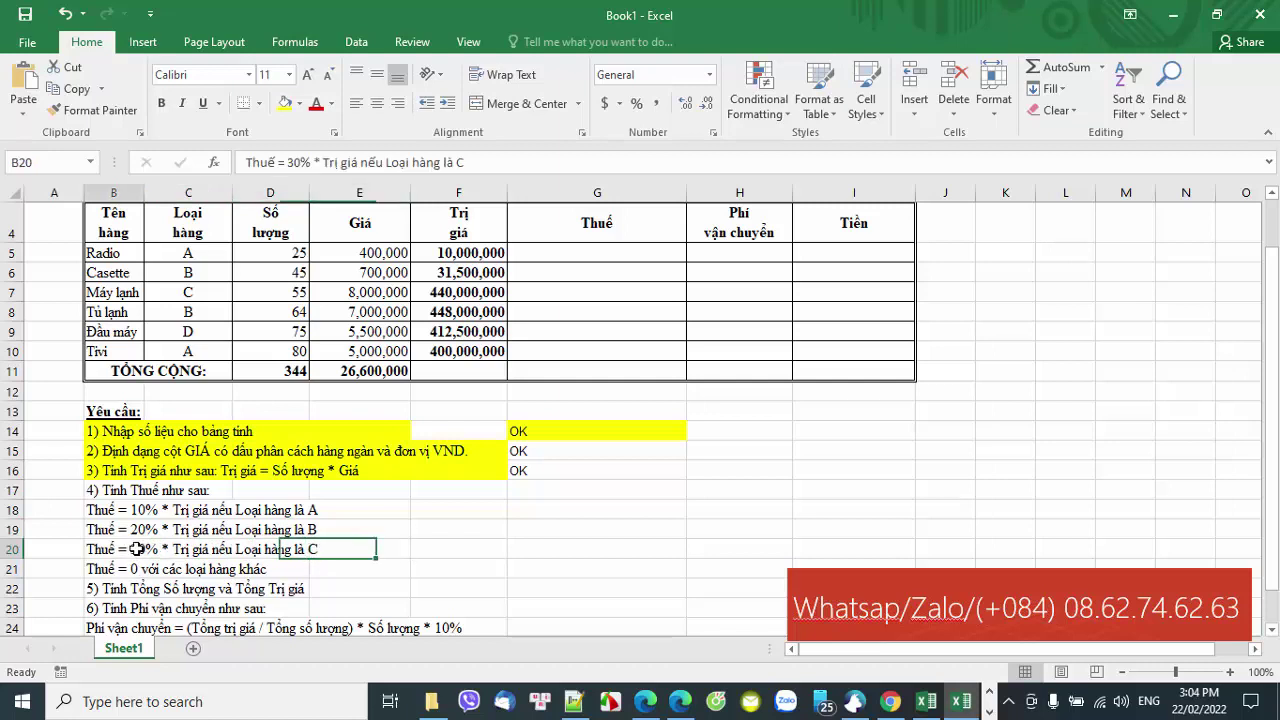
Start an =IF( formula in G5 for Radio's tax, then pause the screen recording
left_click(592, 252)
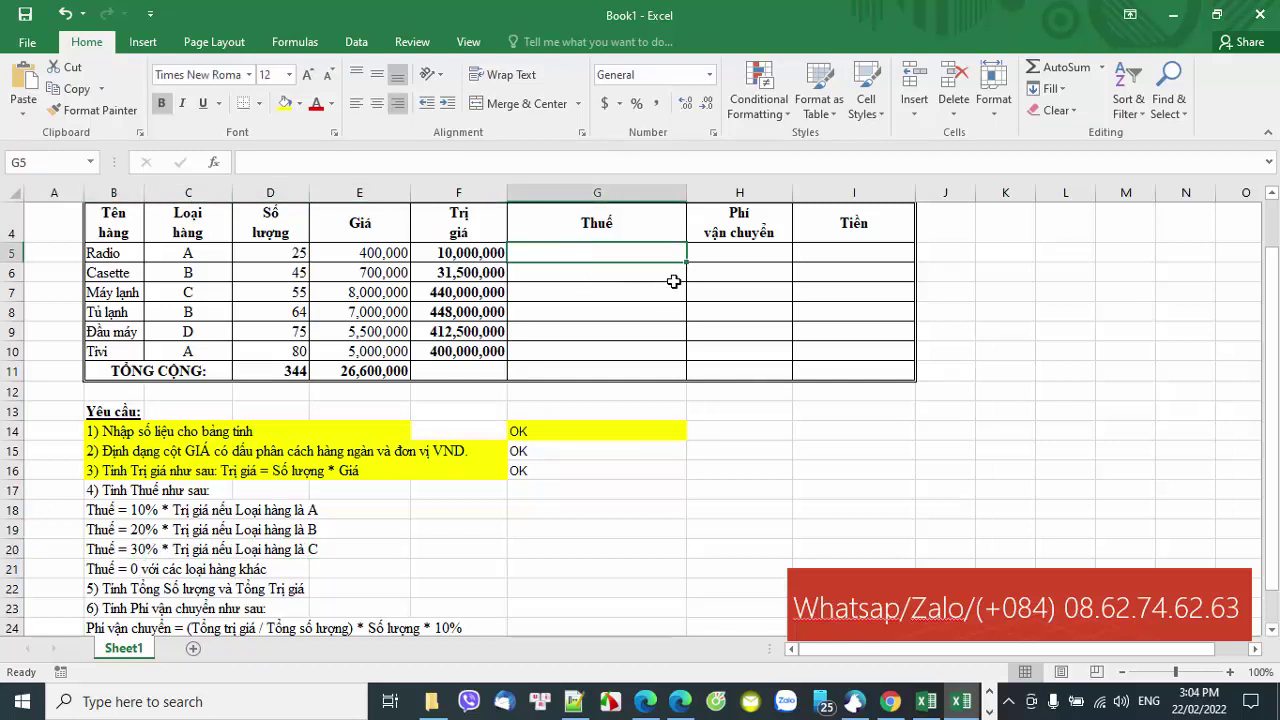
type("=")
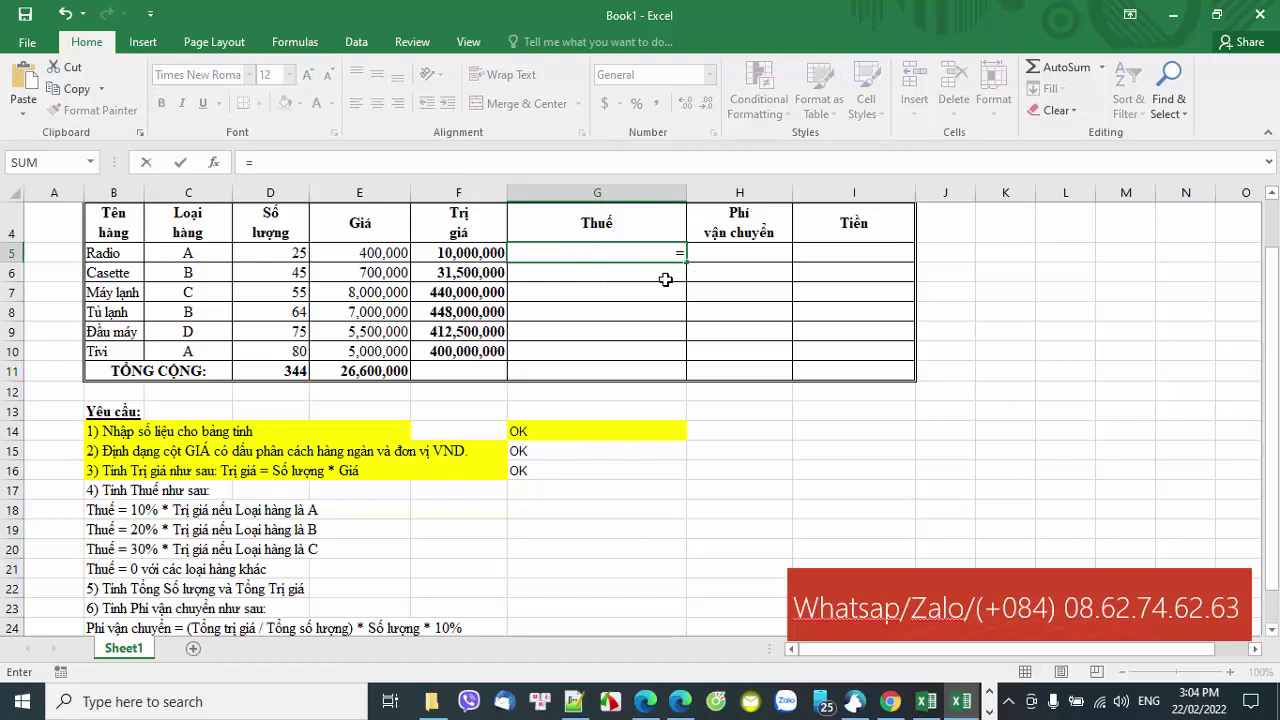
type("IF")
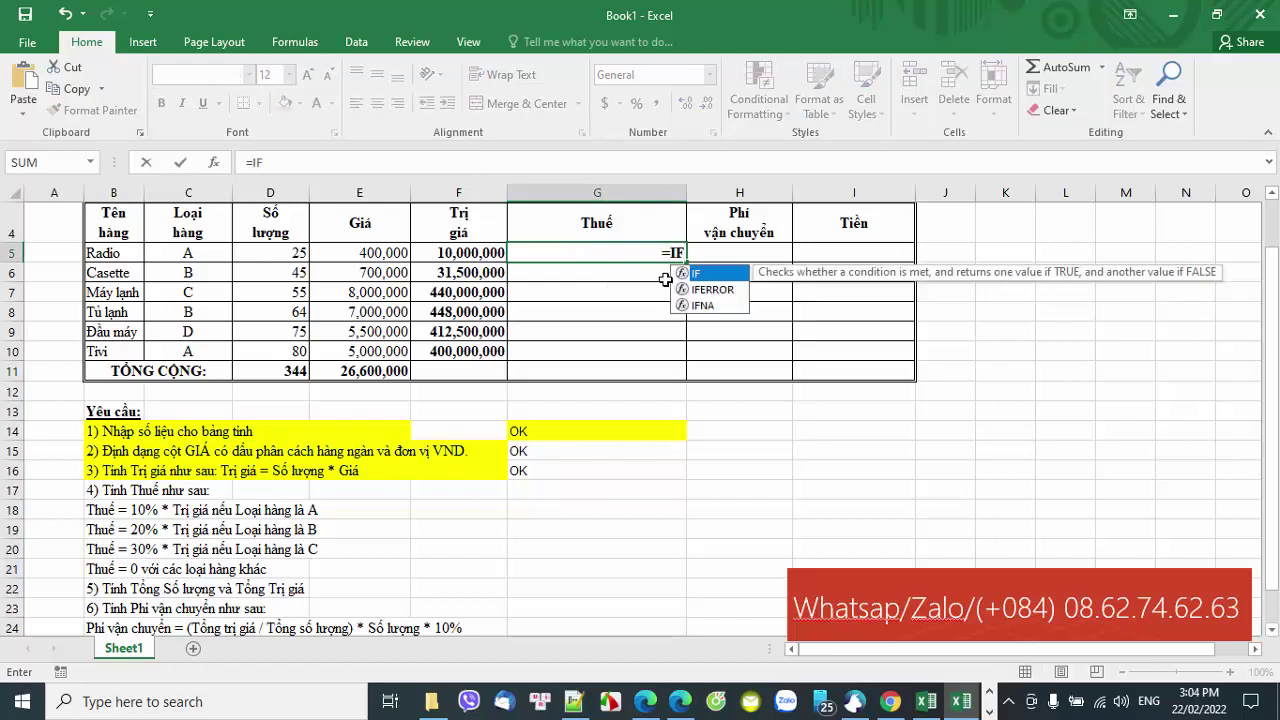
type("(")
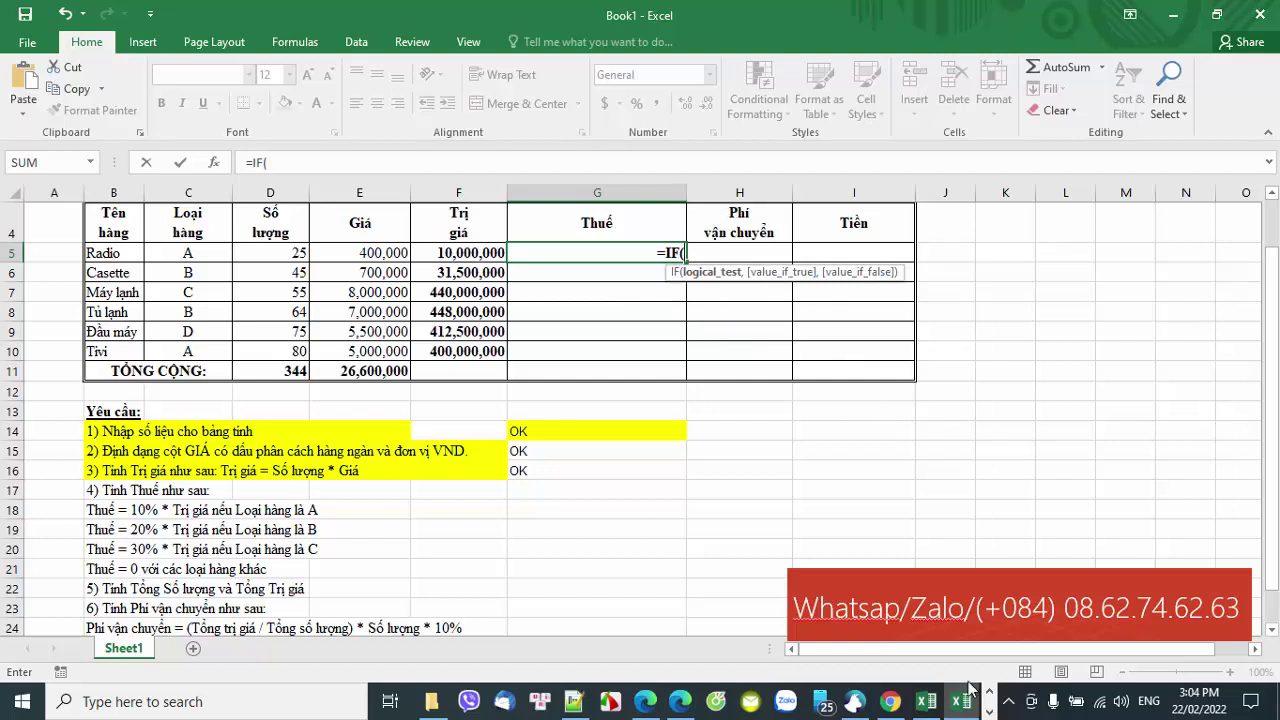
left_click(988, 712)
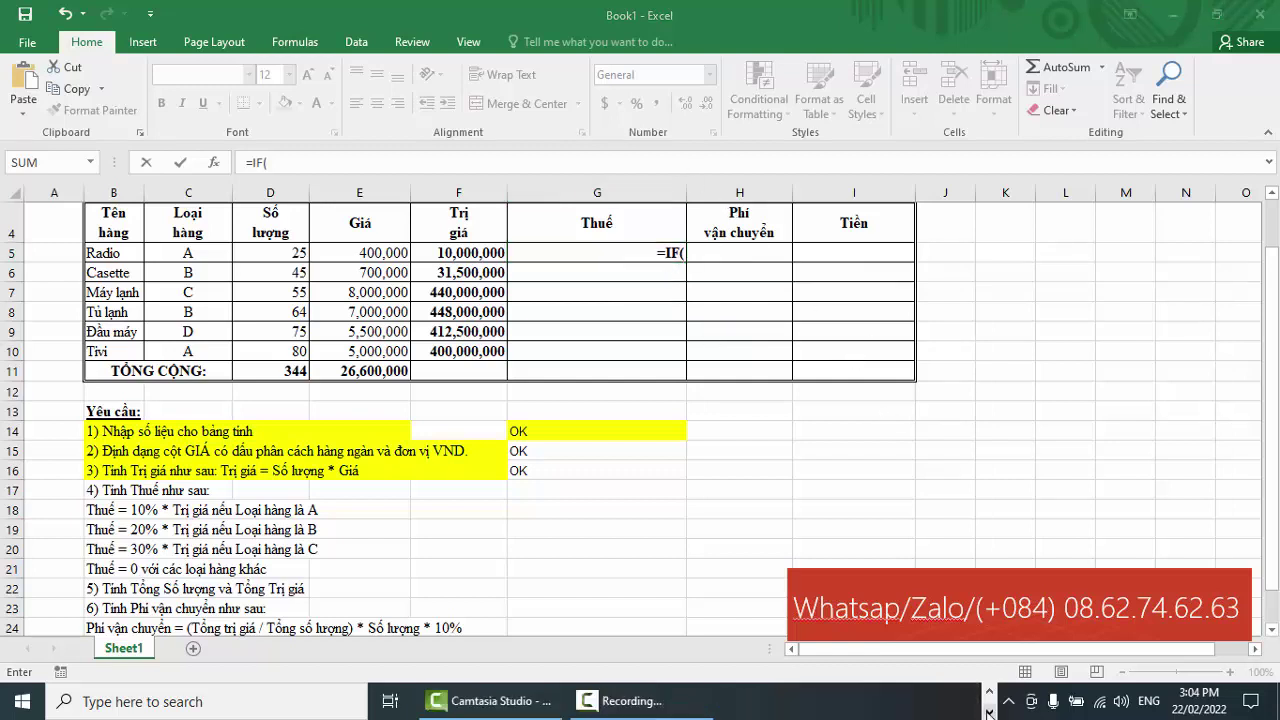
left_click(615, 701)
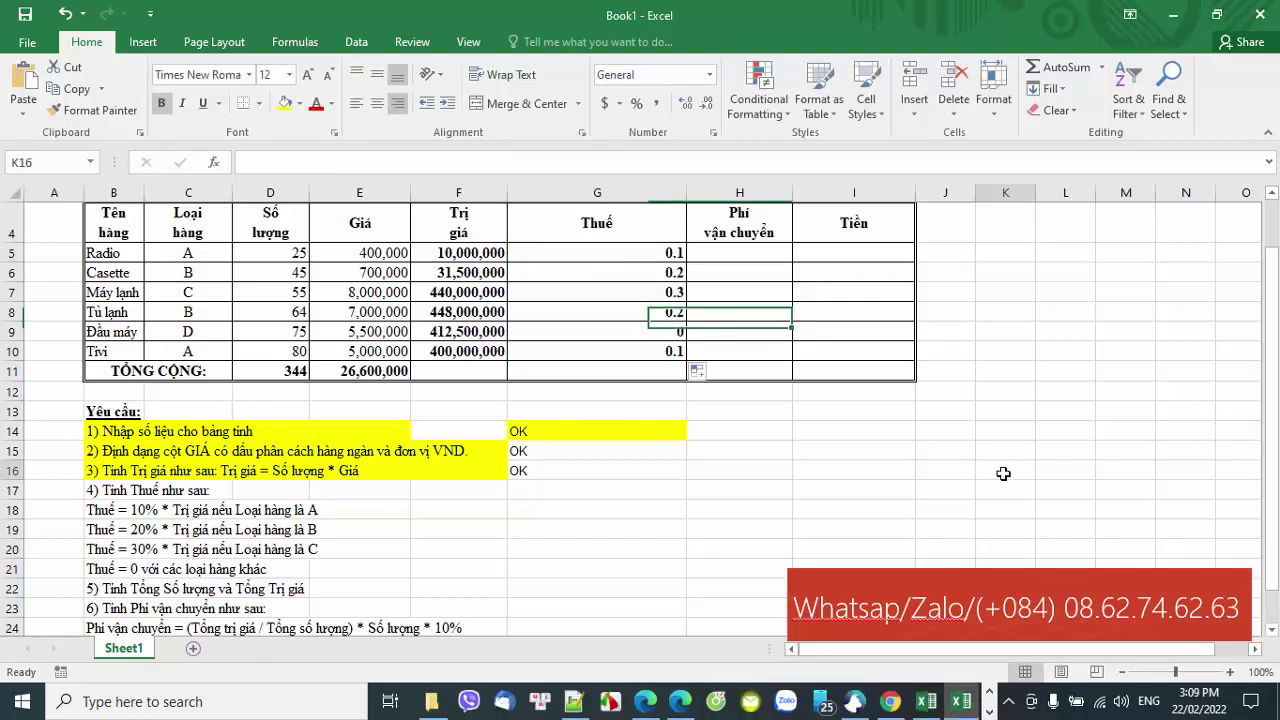
left_click(990, 468)
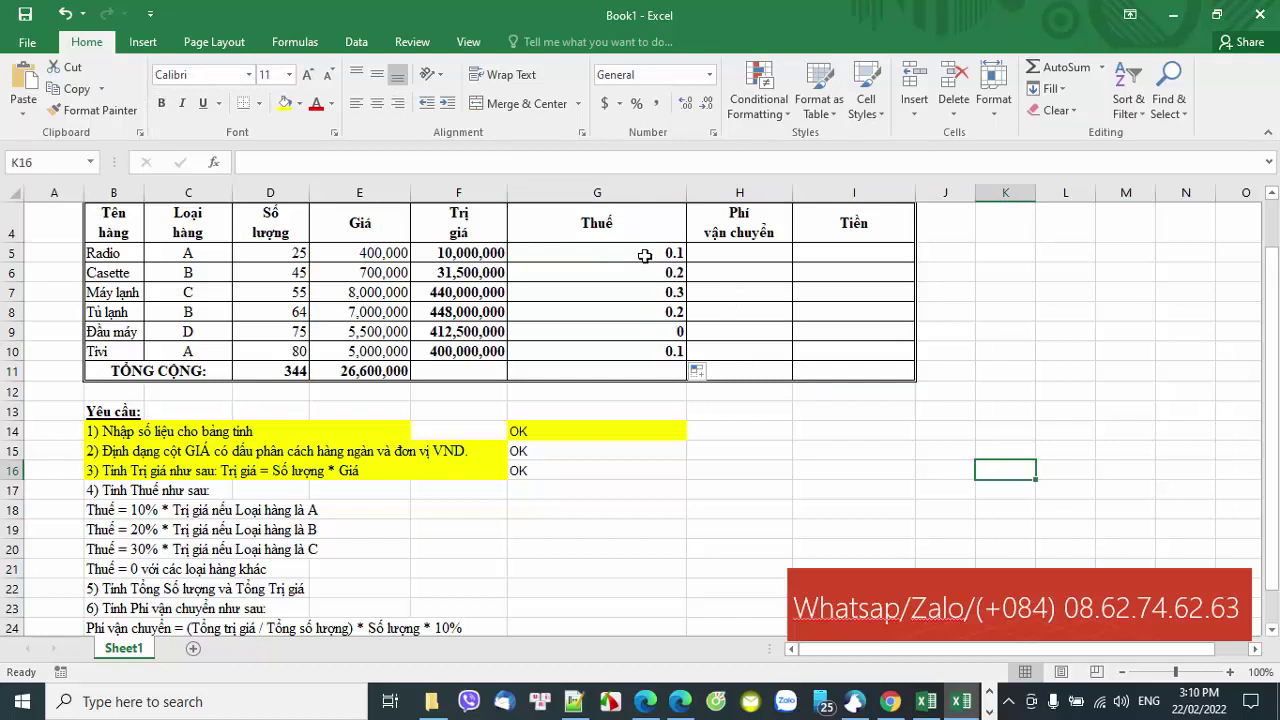
Review the A 10%, B 20%, C 30% and other 0 tax rules, then edit G5's formula
left_click(134, 514)
left_click(316, 513)
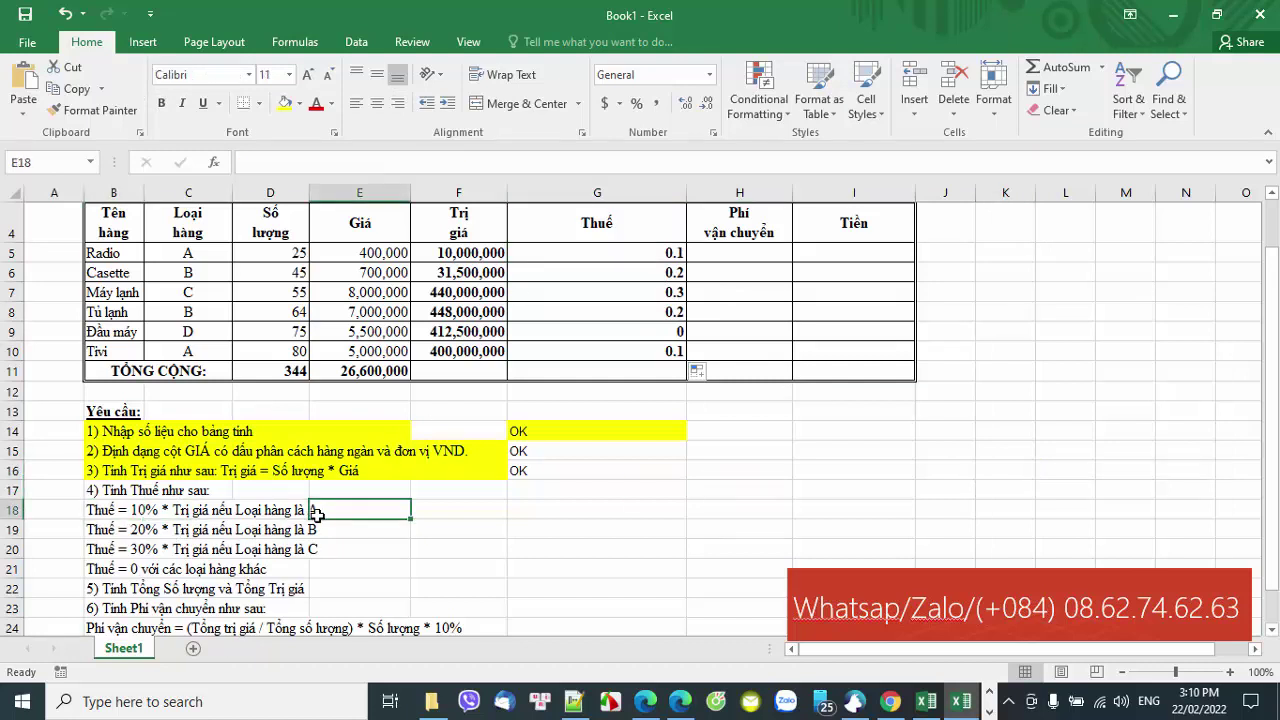
left_click(132, 534)
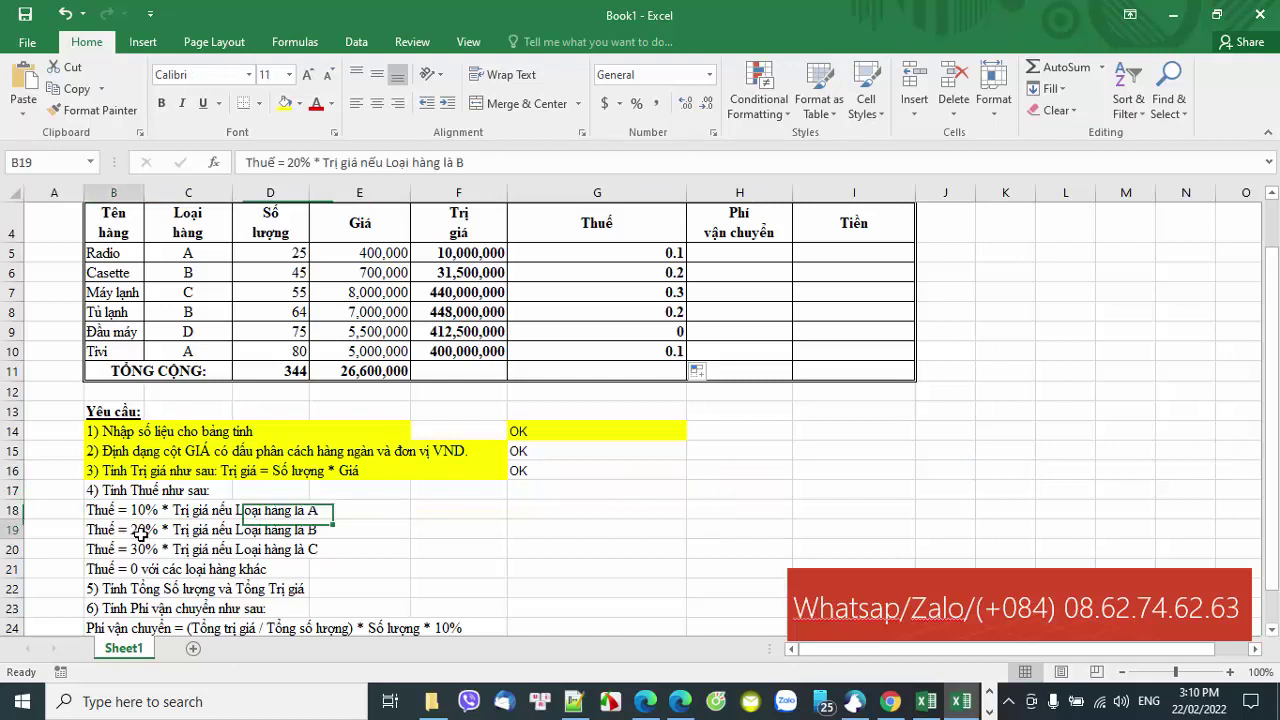
left_click(314, 531)
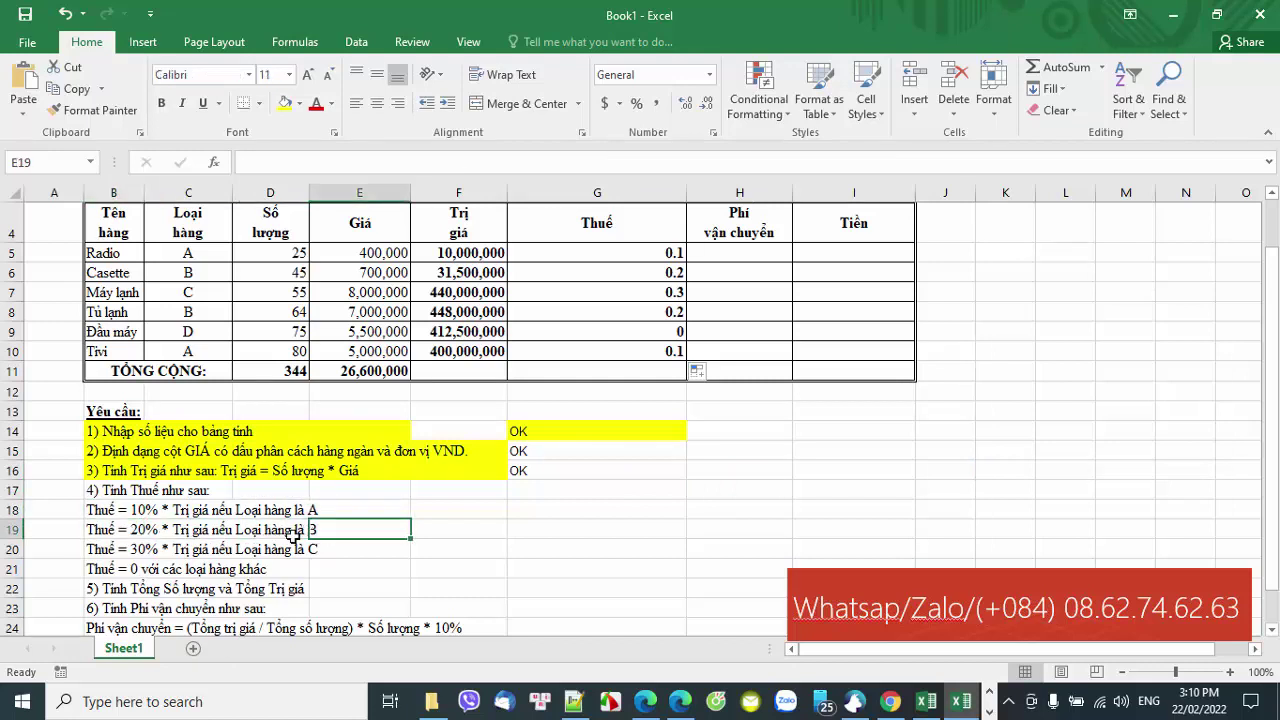
left_click(148, 549)
left_click(314, 550)
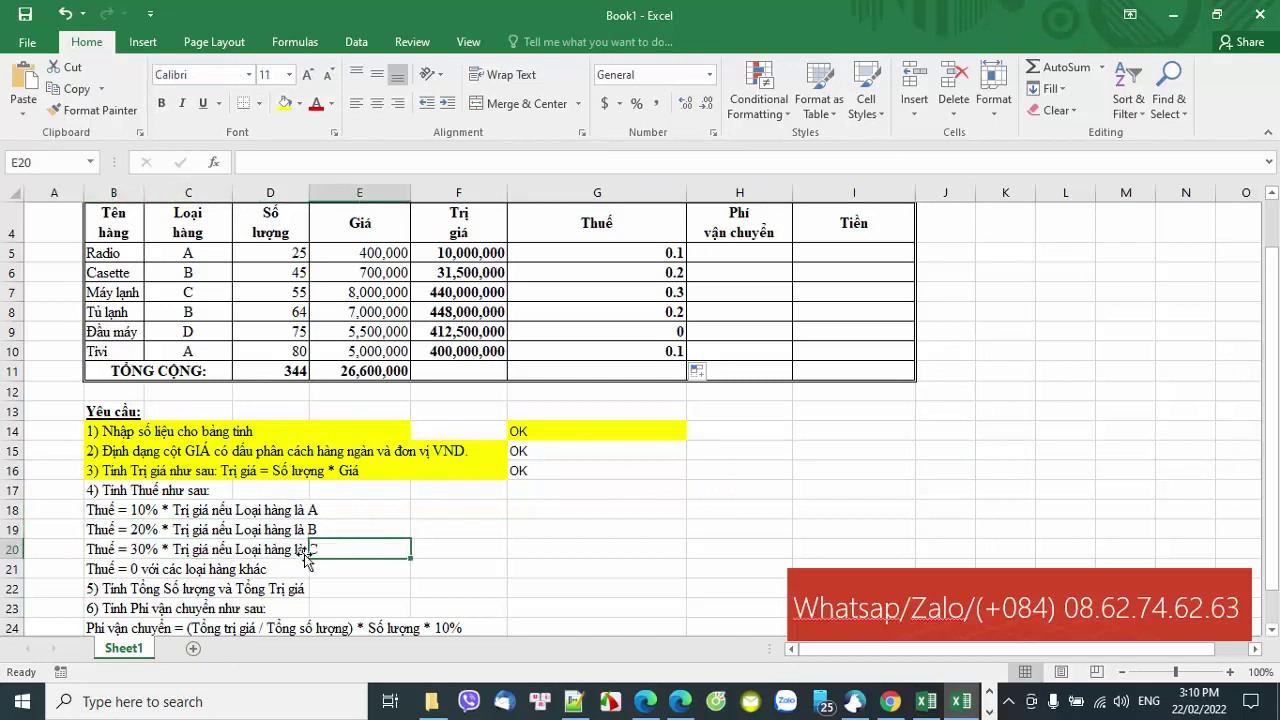
left_click(172, 568)
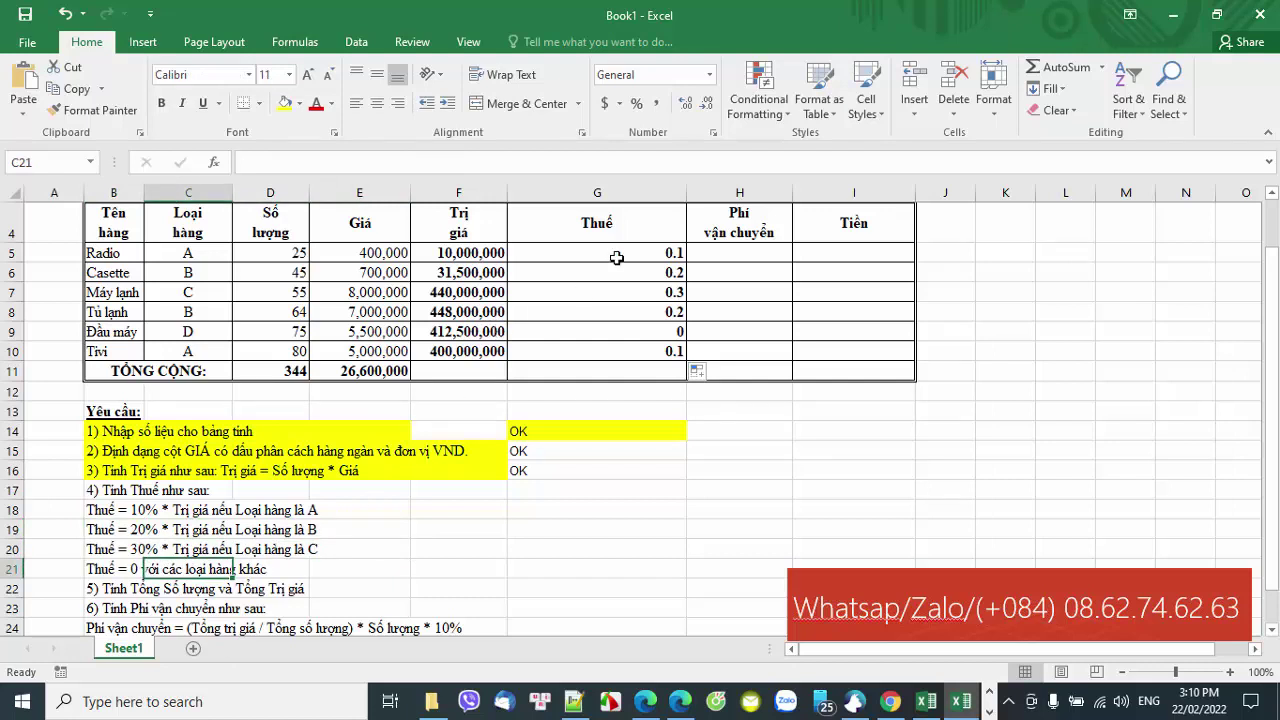
double_click(617, 251)
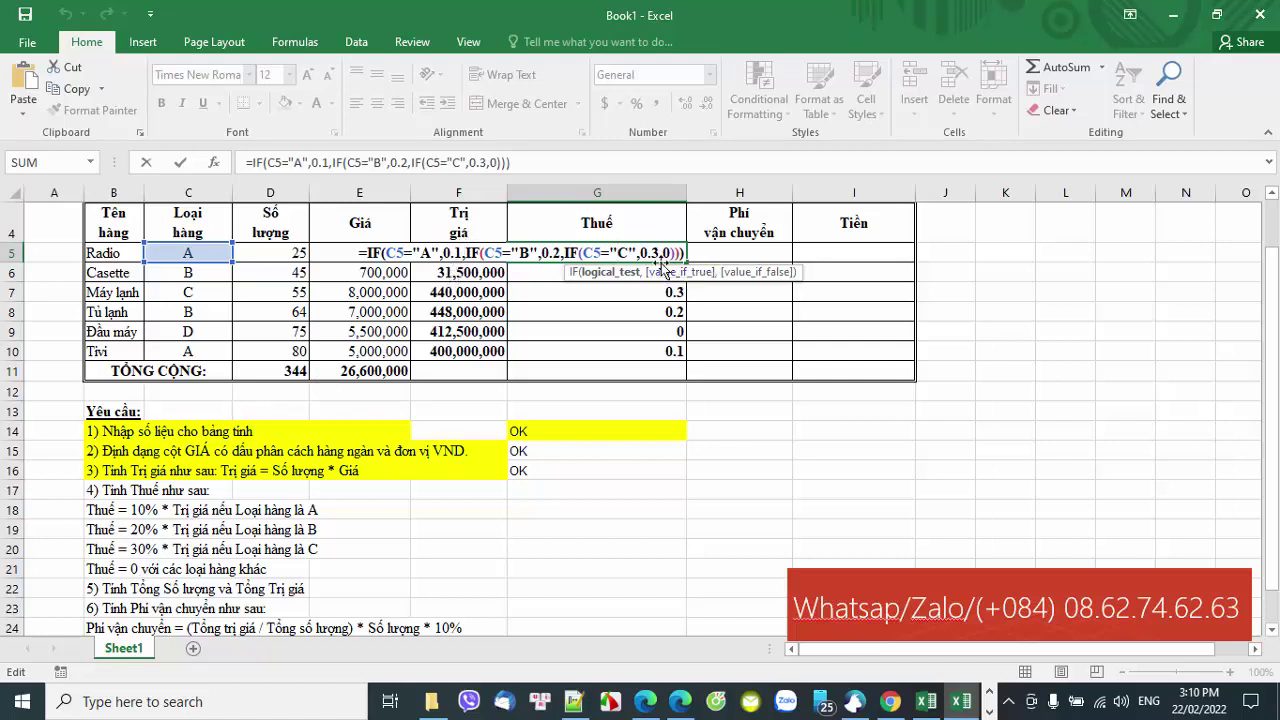
Append *F5 to the nested IF tax formula in G5 so Radio's tax shows 1000000
left_click(659, 253)
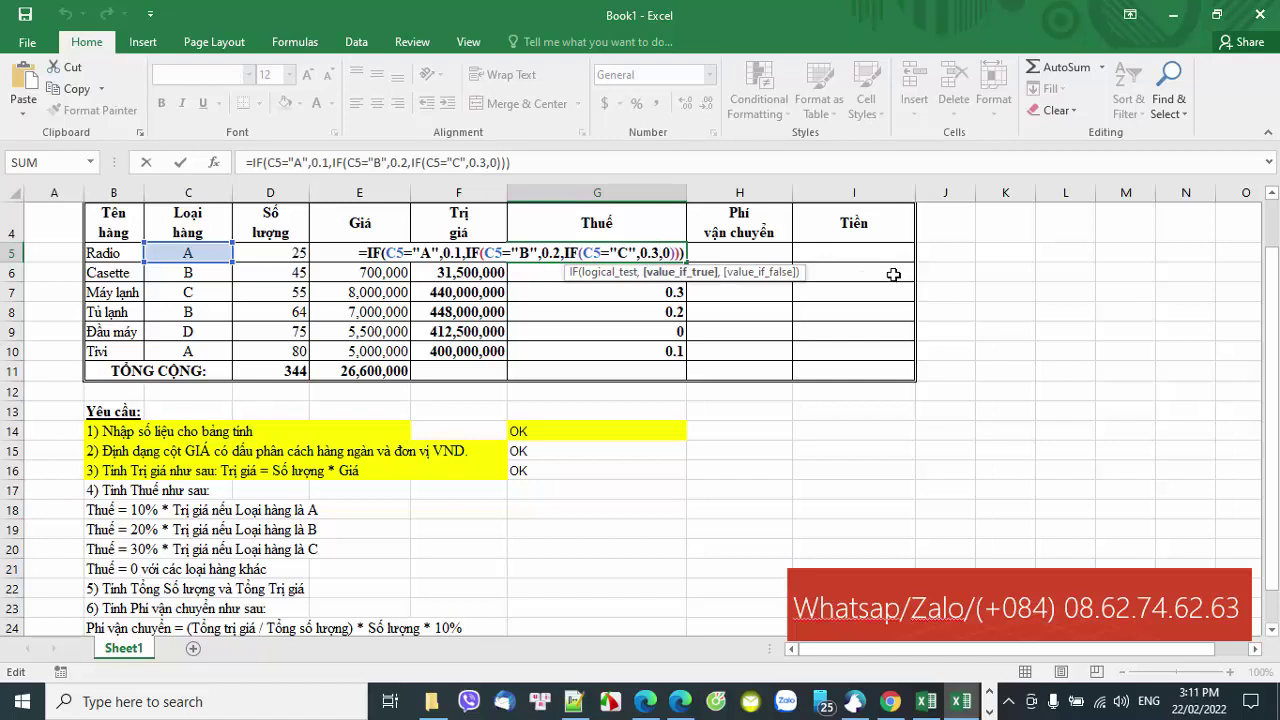
key("Right")
key("Right")
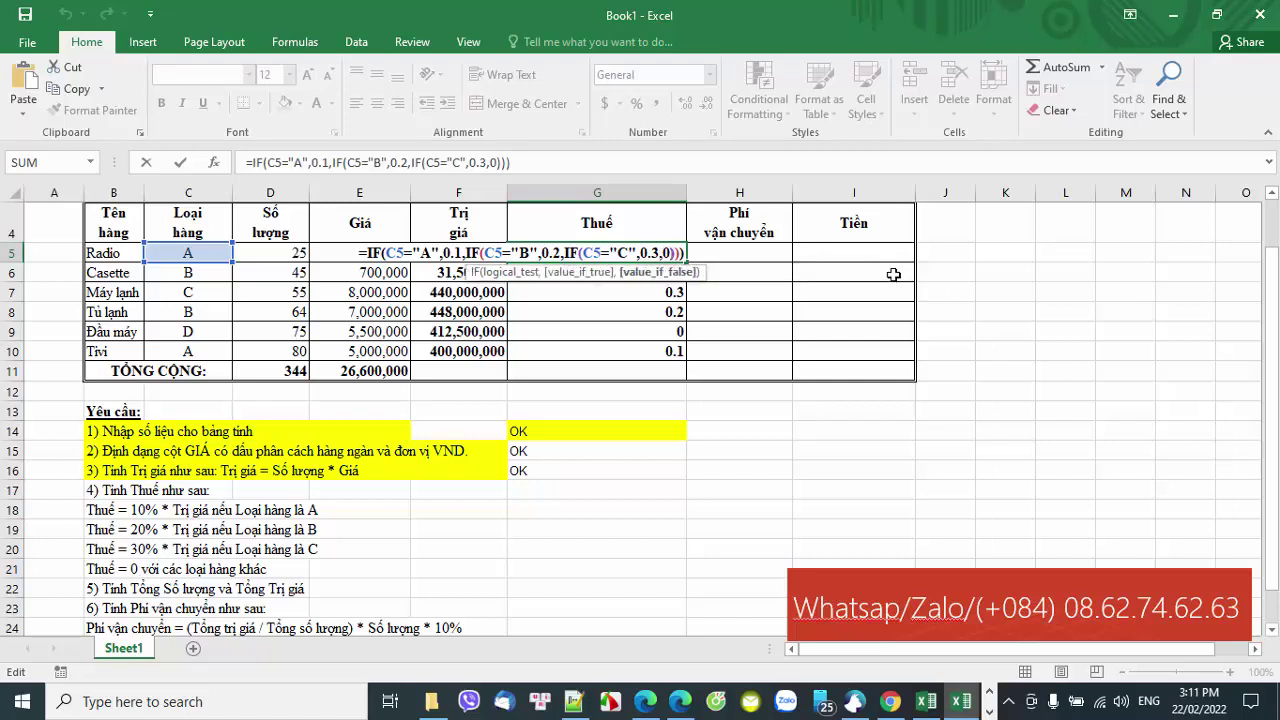
key("Right")
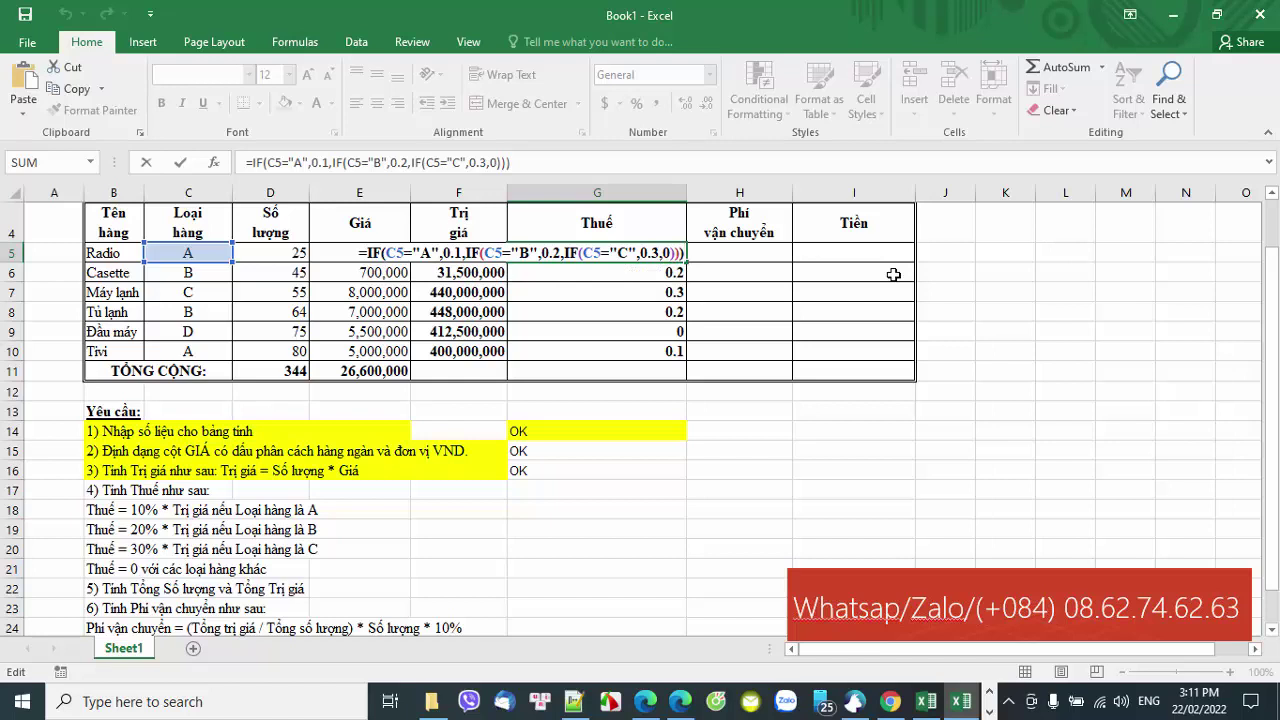
type("*")
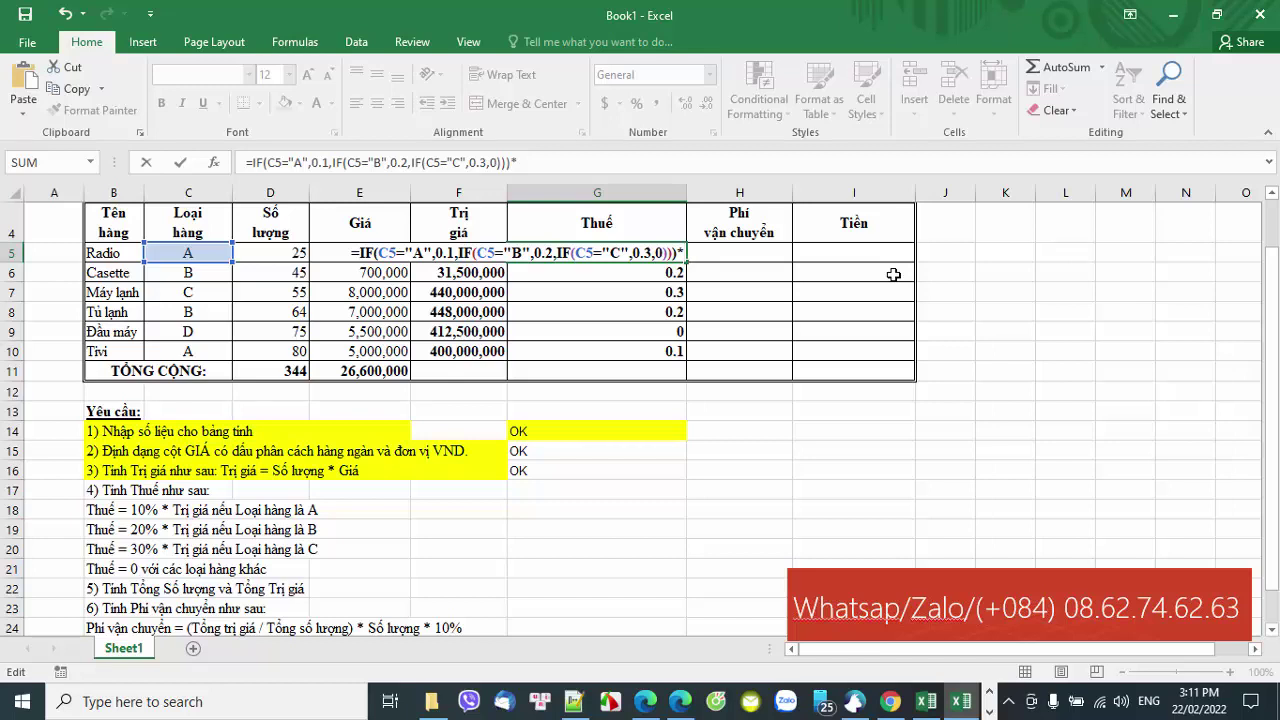
type("F")
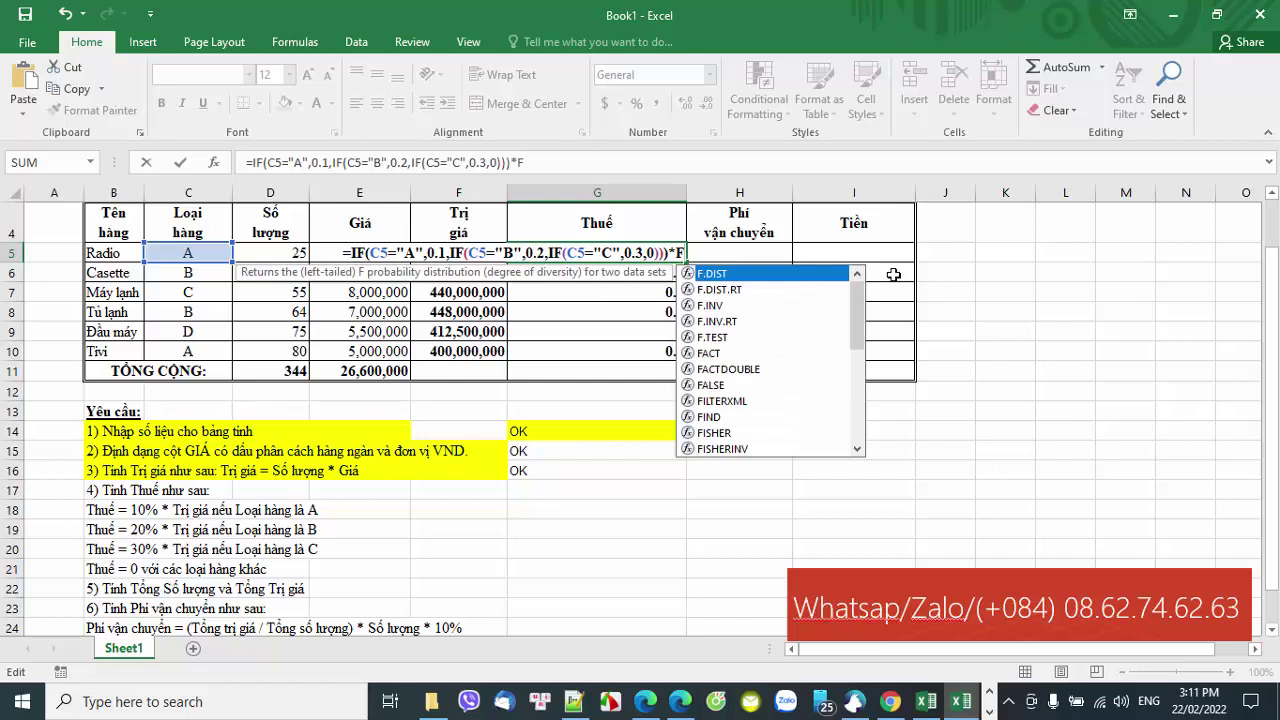
type("5")
key("Return")
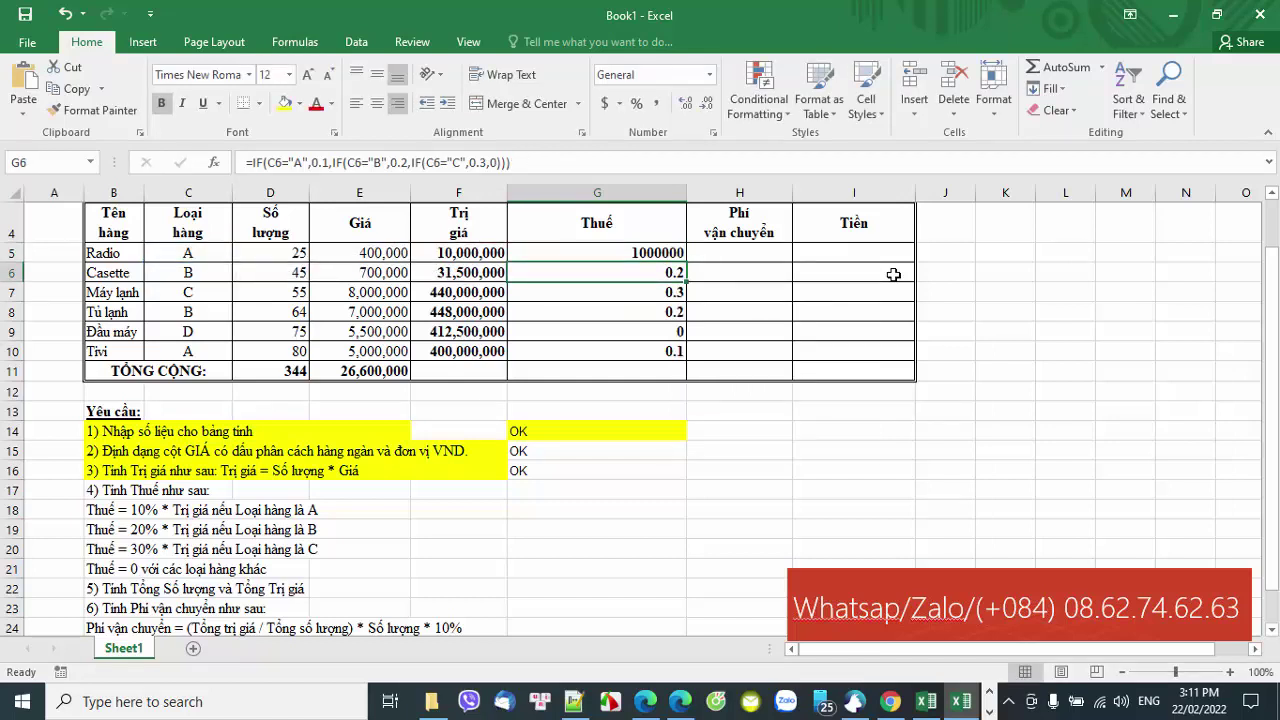
Copy the G5 tax formula down through G10
left_click(486, 254)
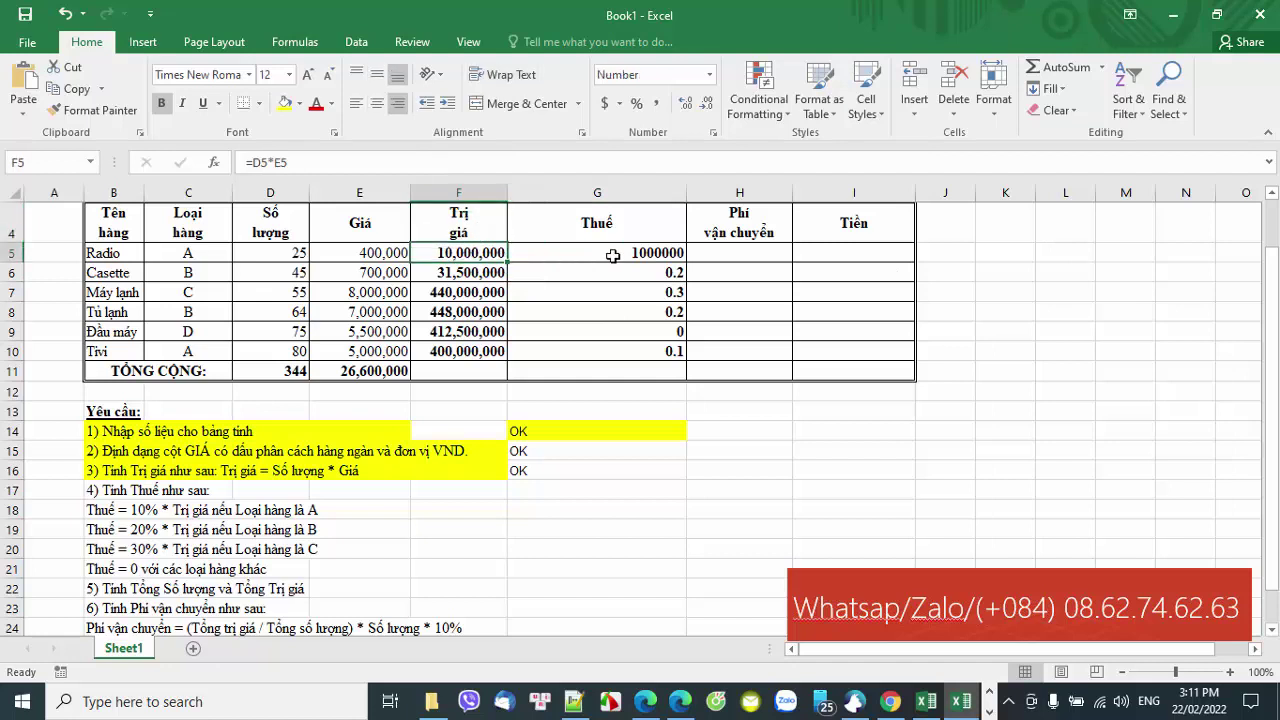
left_click(168, 512)
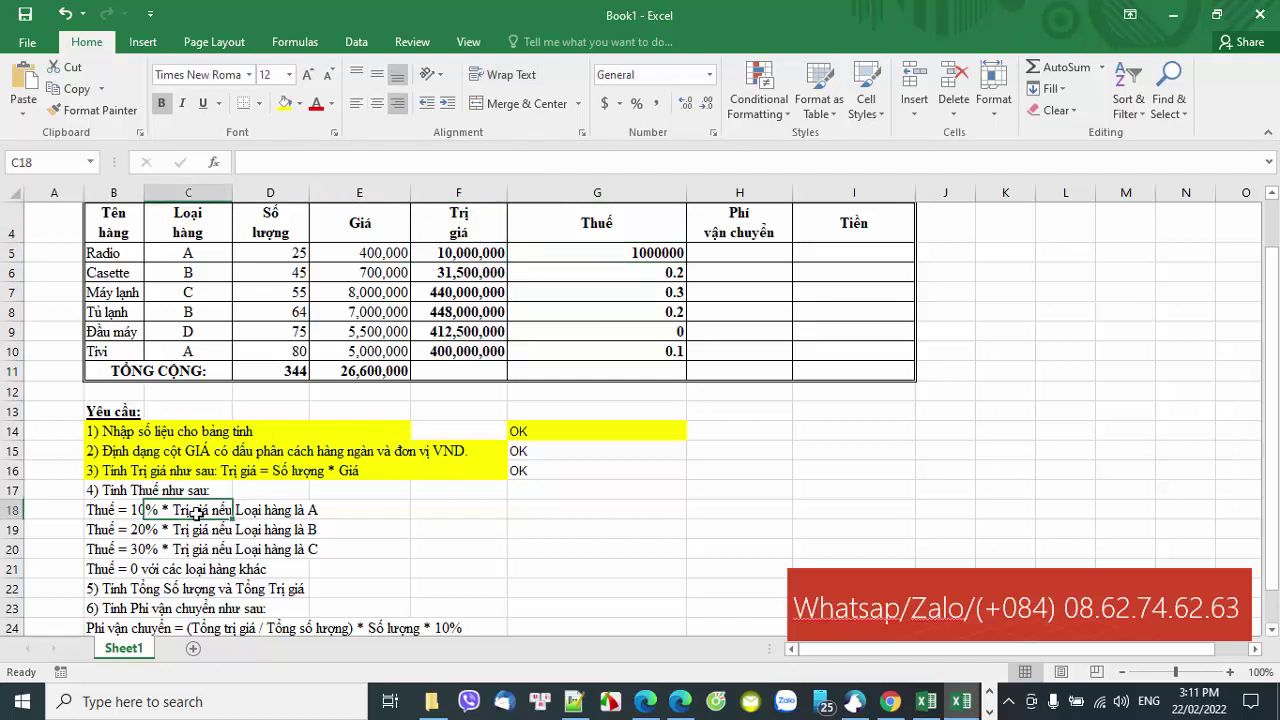
left_click(631, 252)
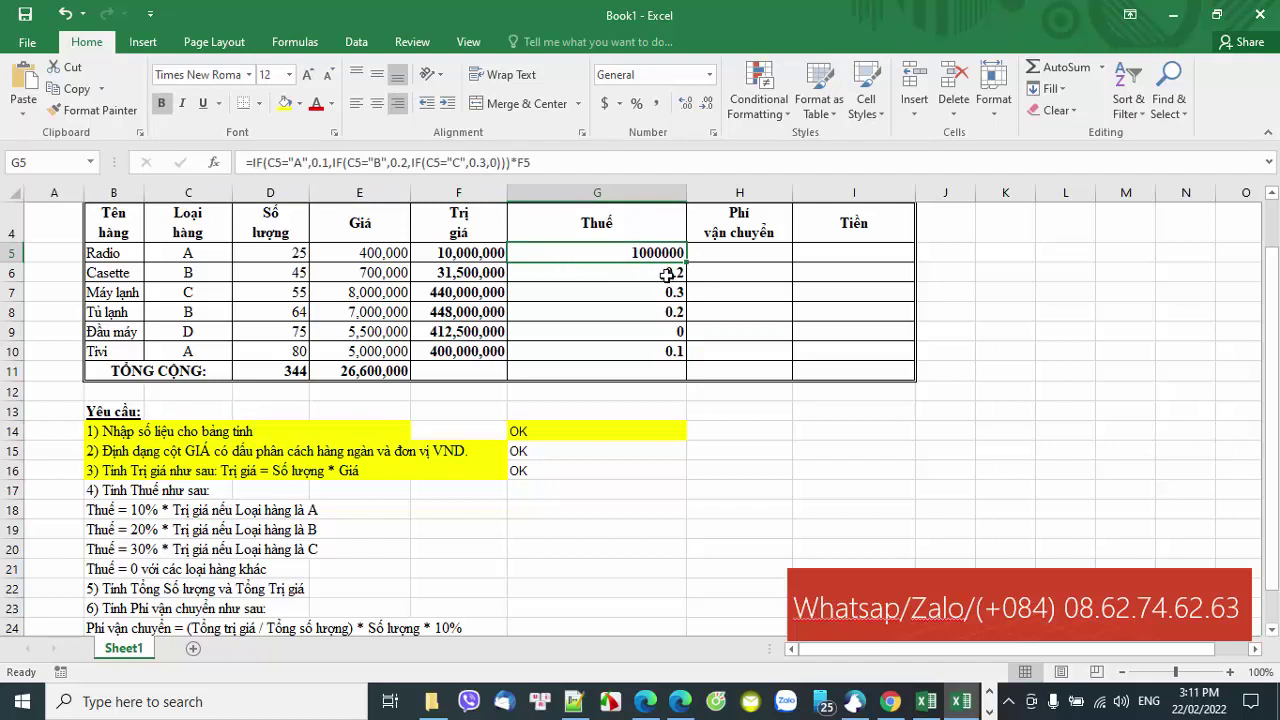
left_click(488, 257)
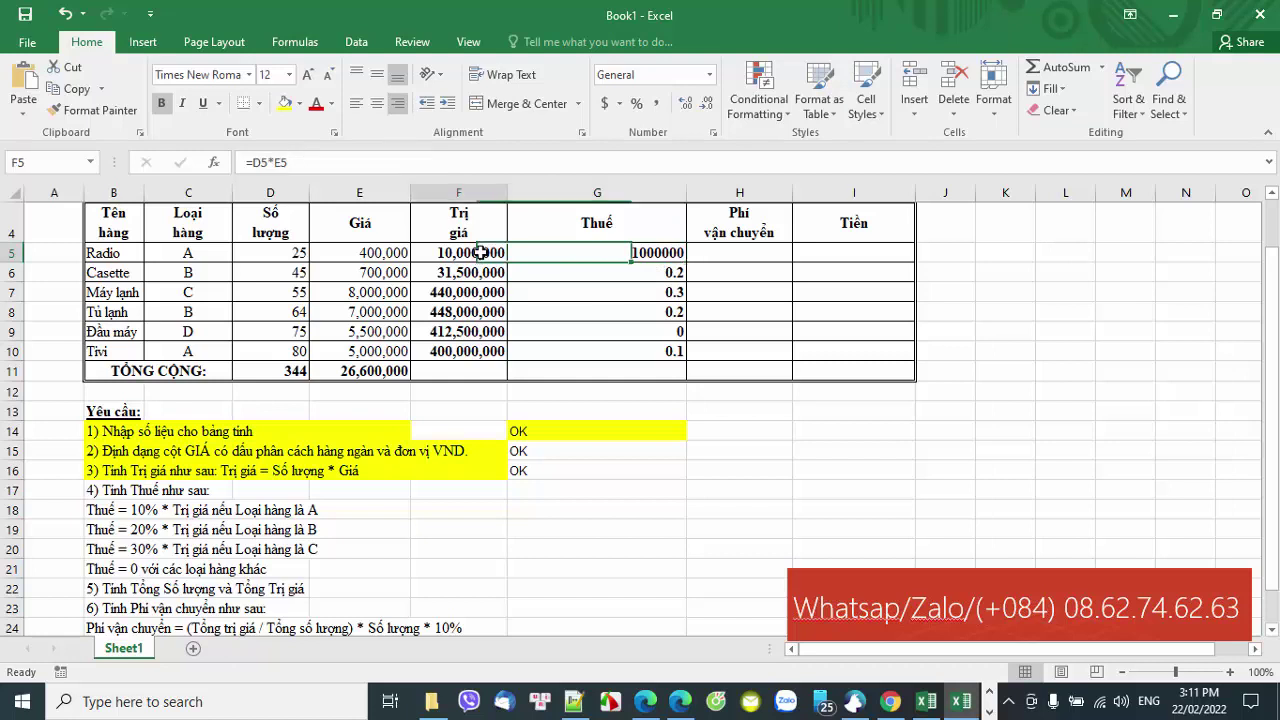
left_click(610, 253)
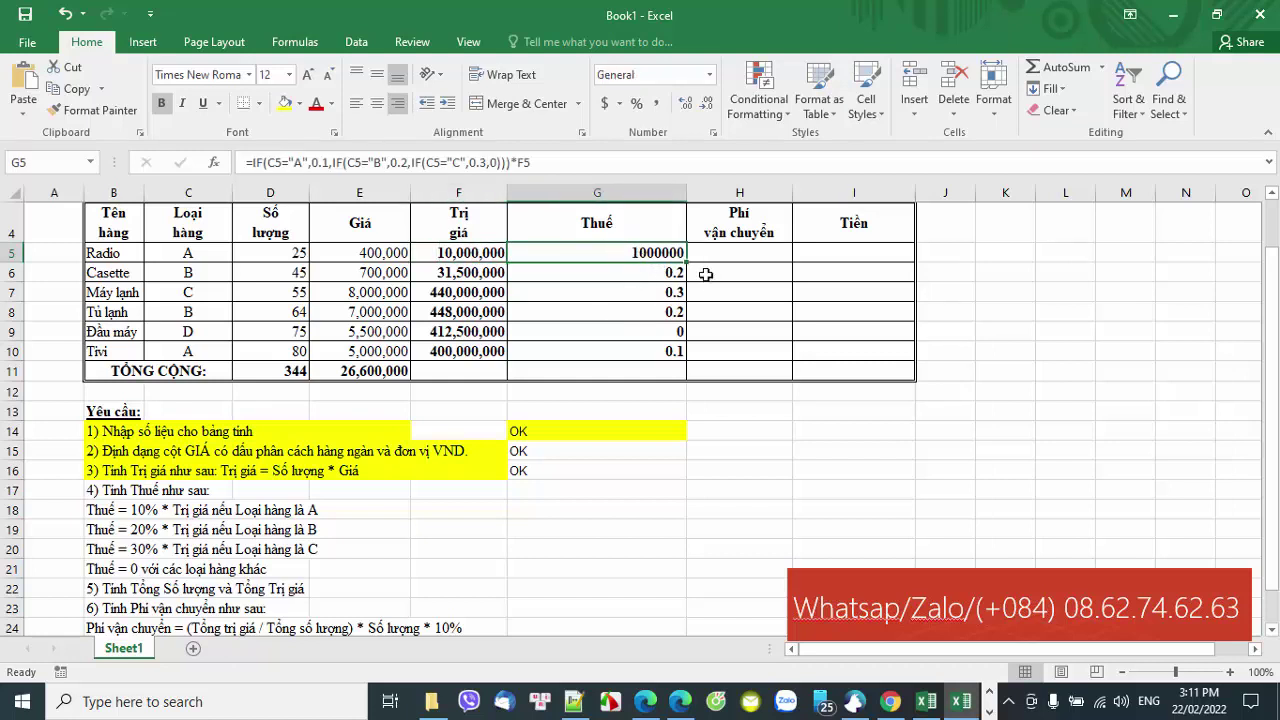
left_click_drag(687, 262, 684, 357)
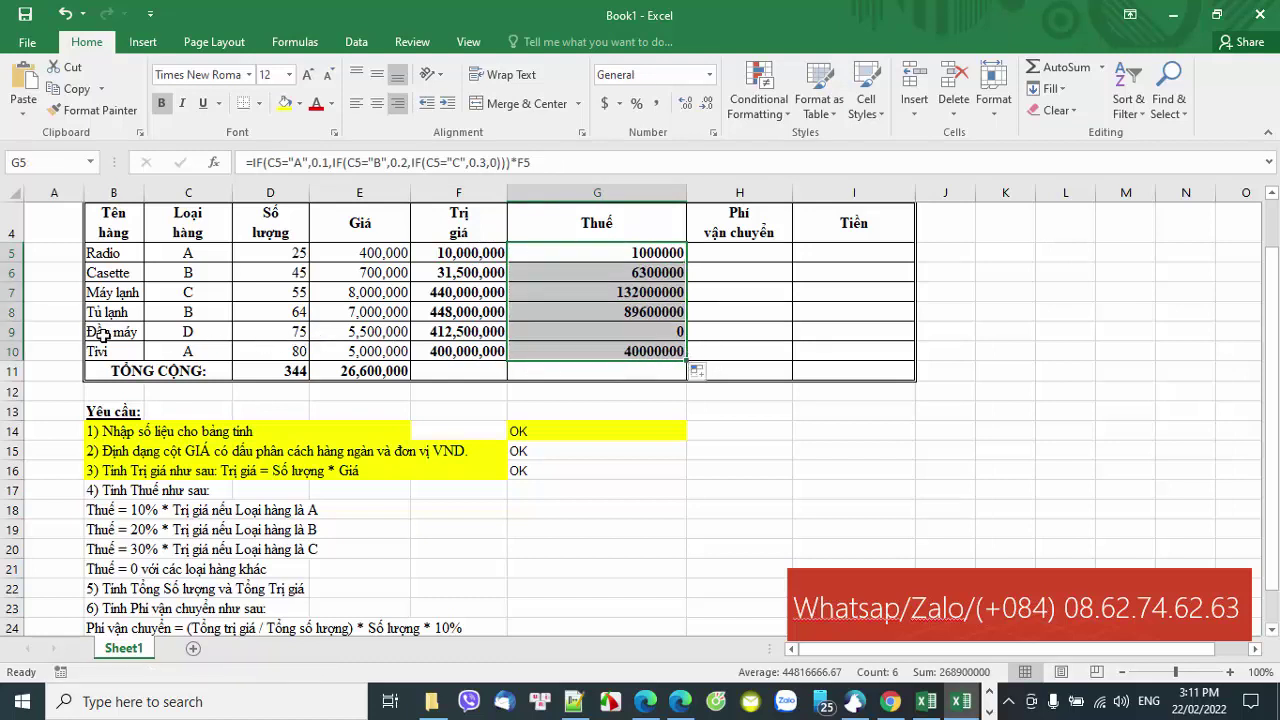
Check the copied taxes against the category tax rules, then select G5:G10
left_click(5, 331)
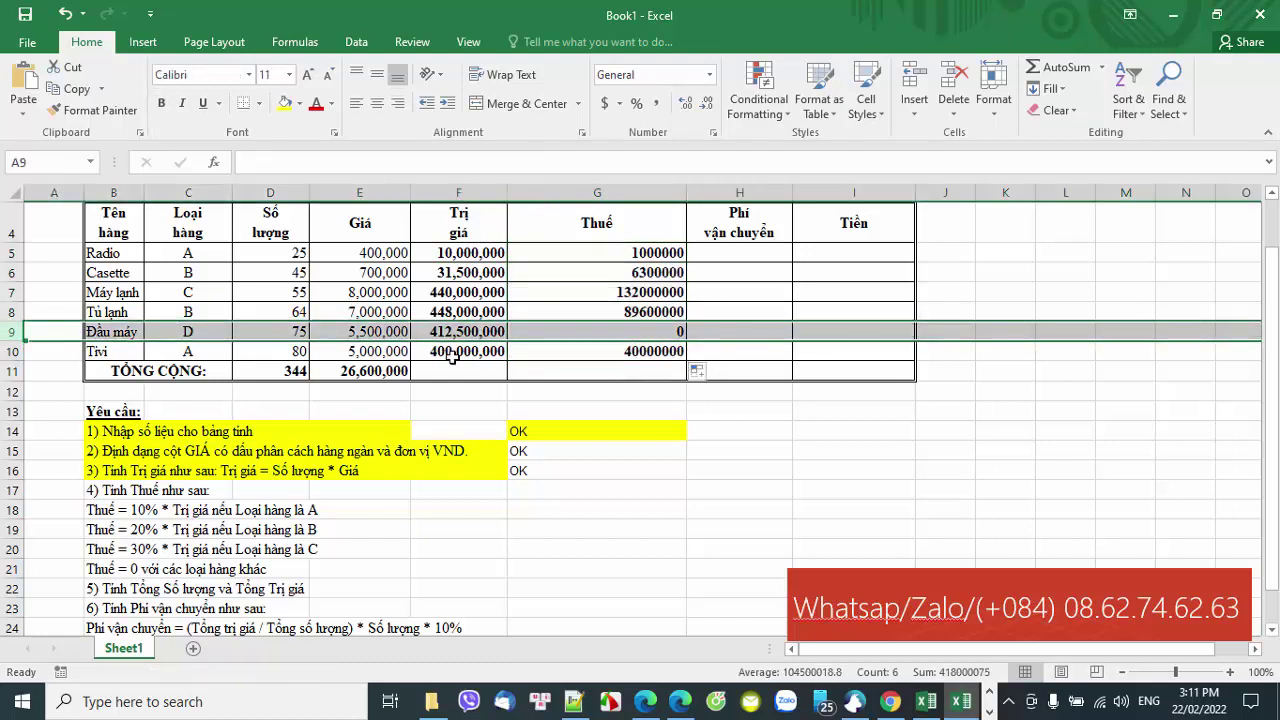
left_click(149, 512)
left_click(324, 530)
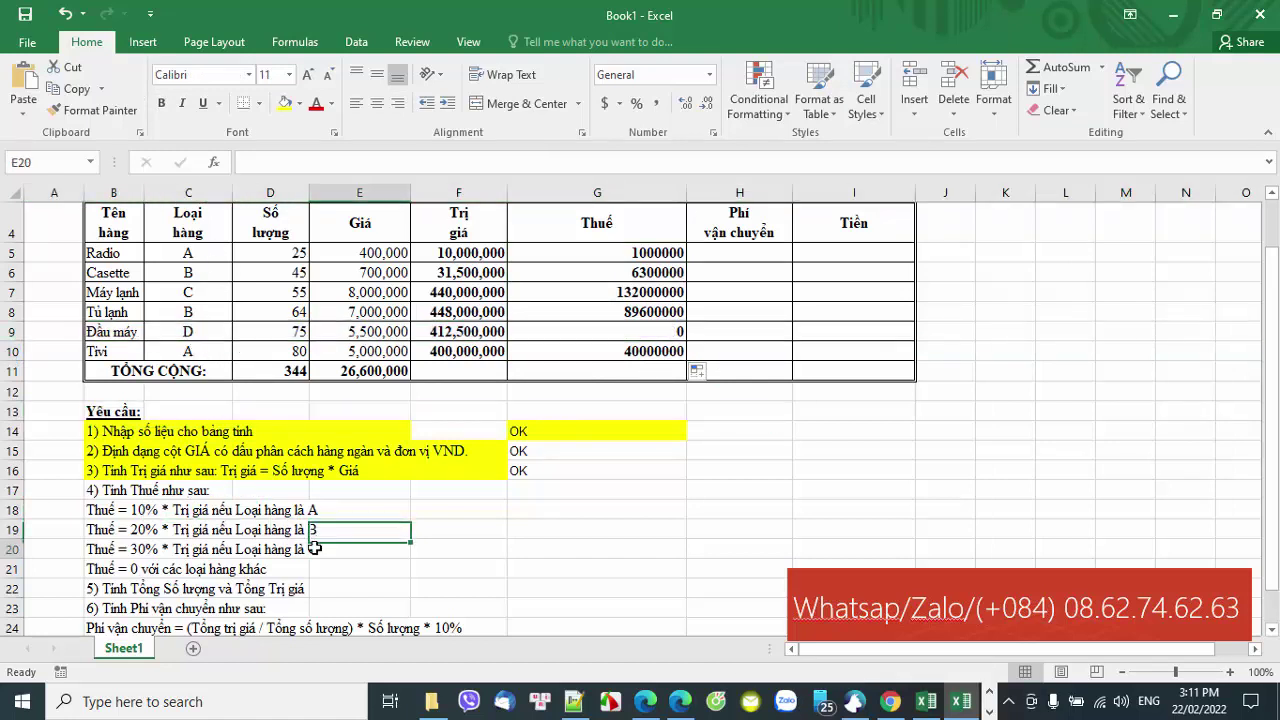
left_click(316, 548)
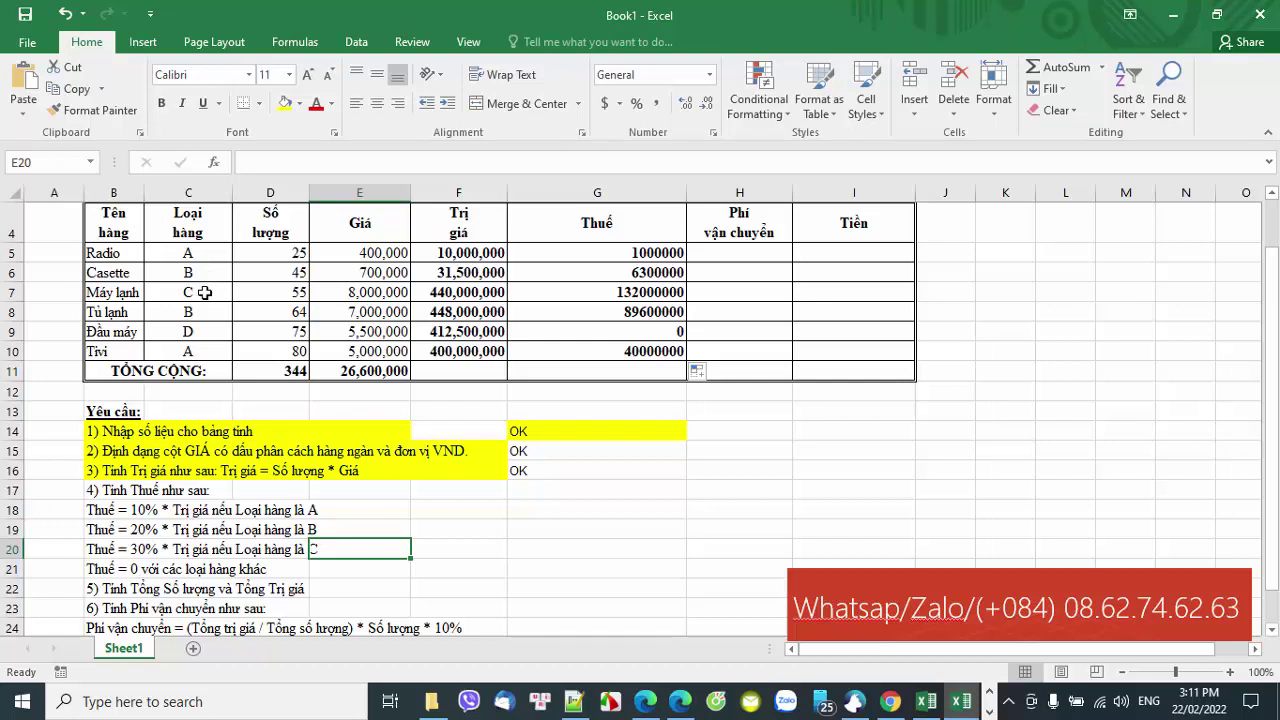
left_click_drag(218, 253, 669, 293)
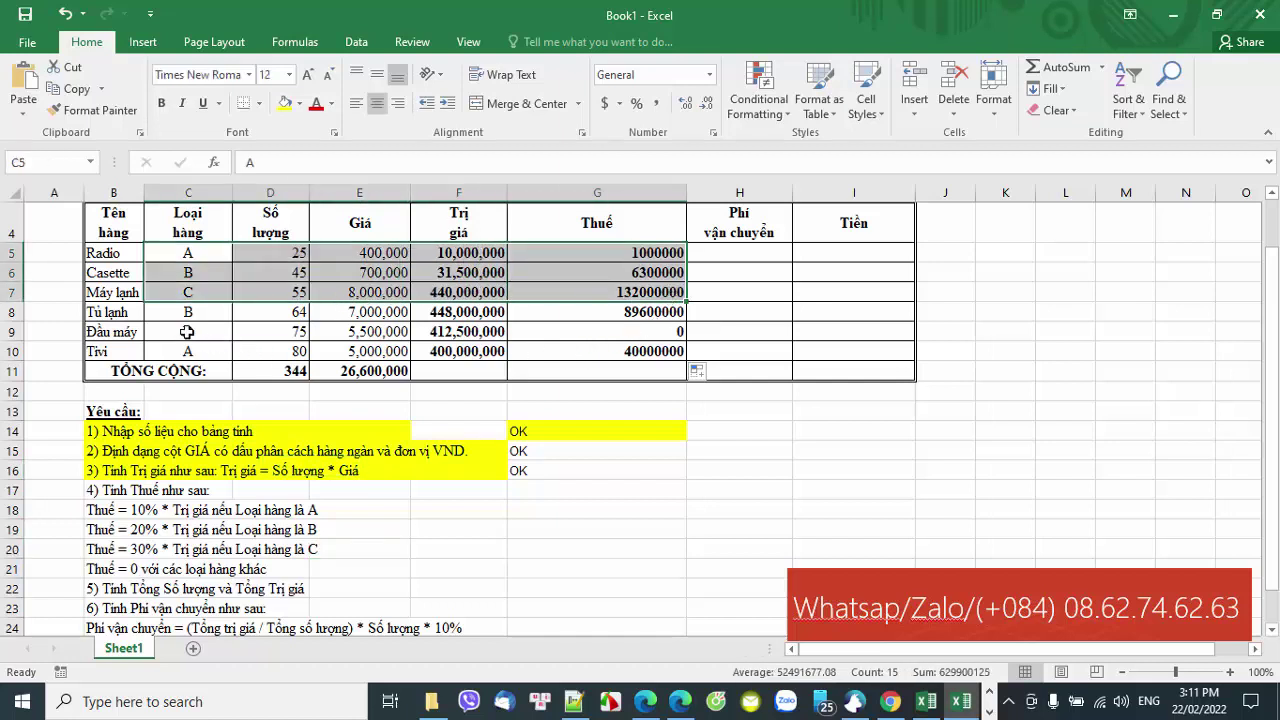
left_click_drag(187, 331, 679, 333)
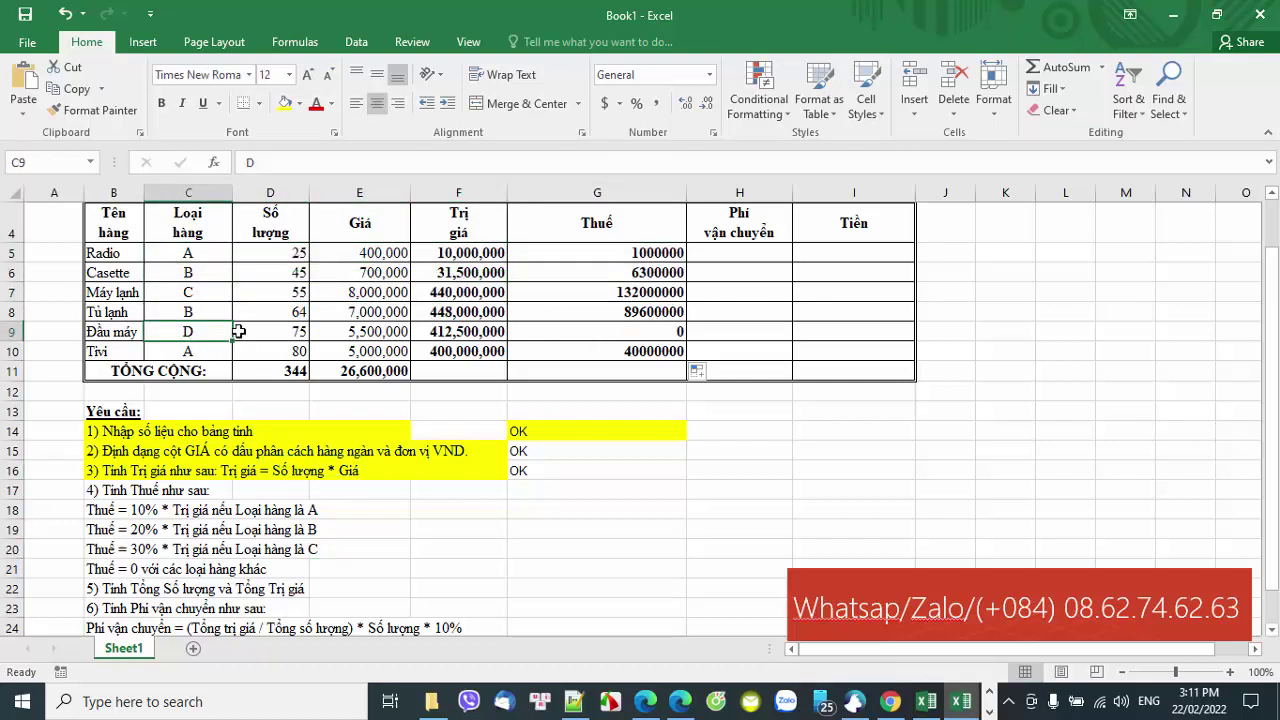
left_click(670, 332)
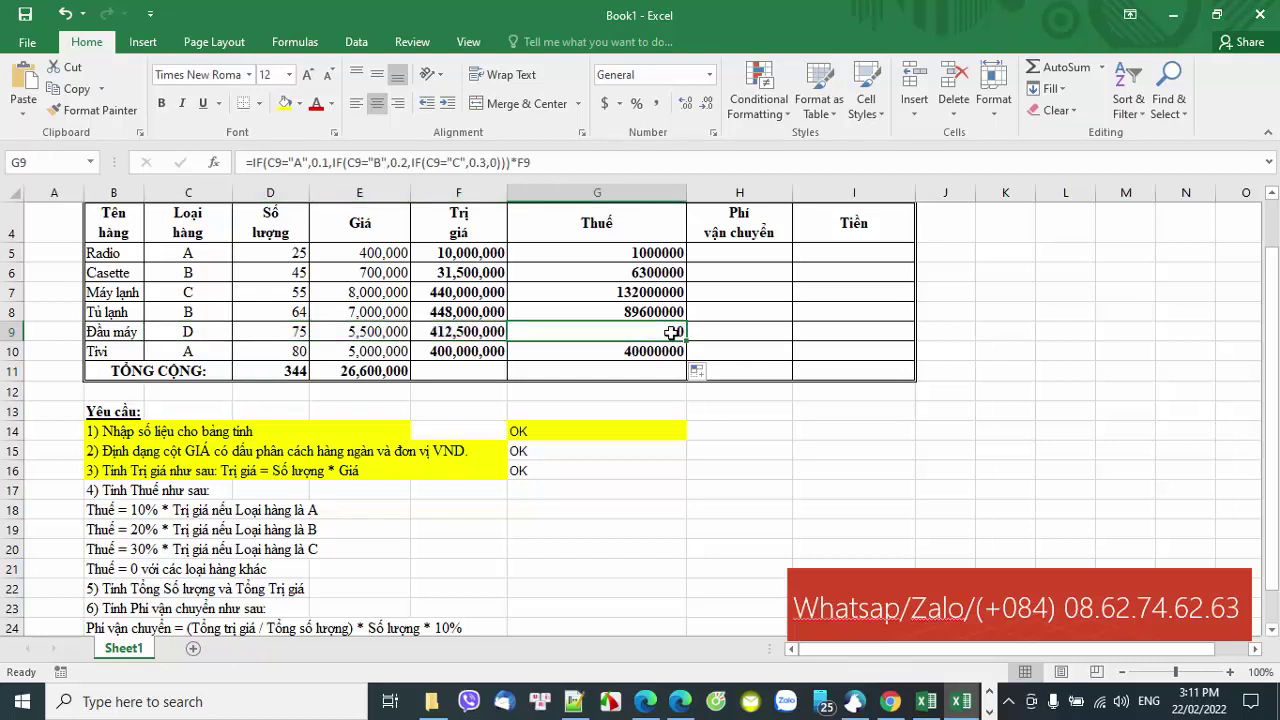
left_click(627, 253)
left_click_drag(627, 253, 650, 351)
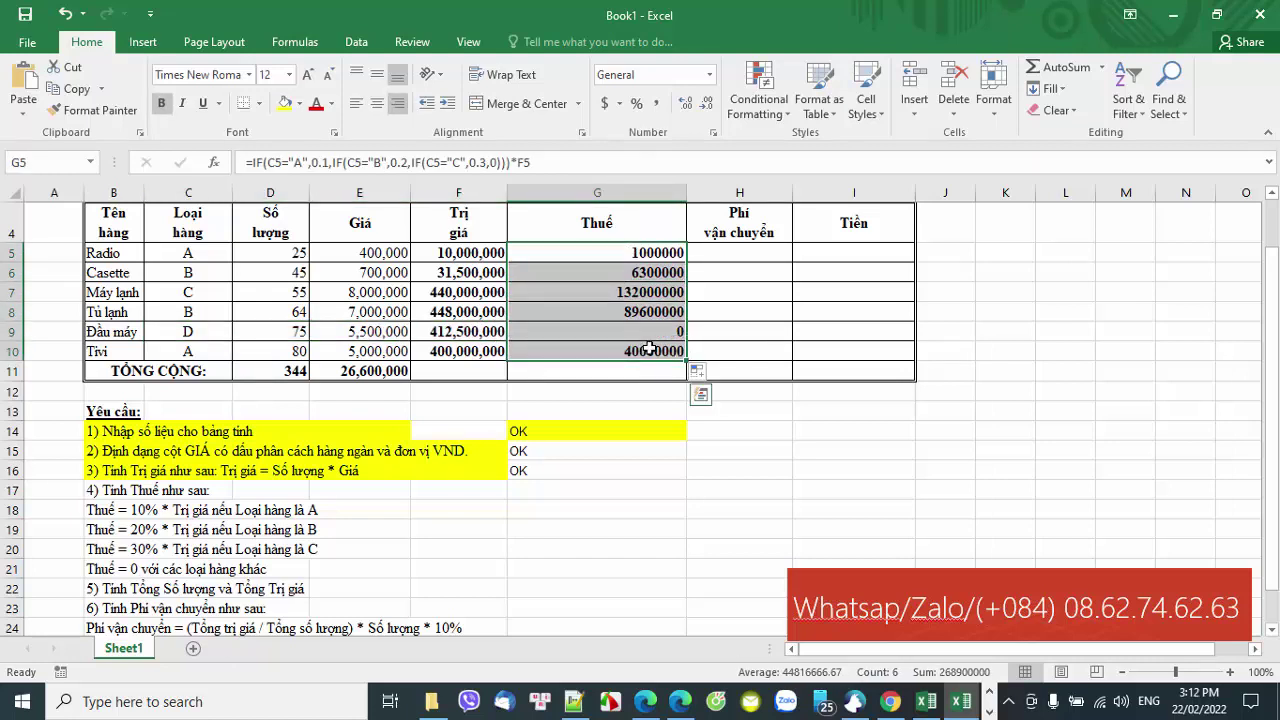
Format G5:G10 as Number with 0 decimal places and a 1000 separator
right_click(624, 291)
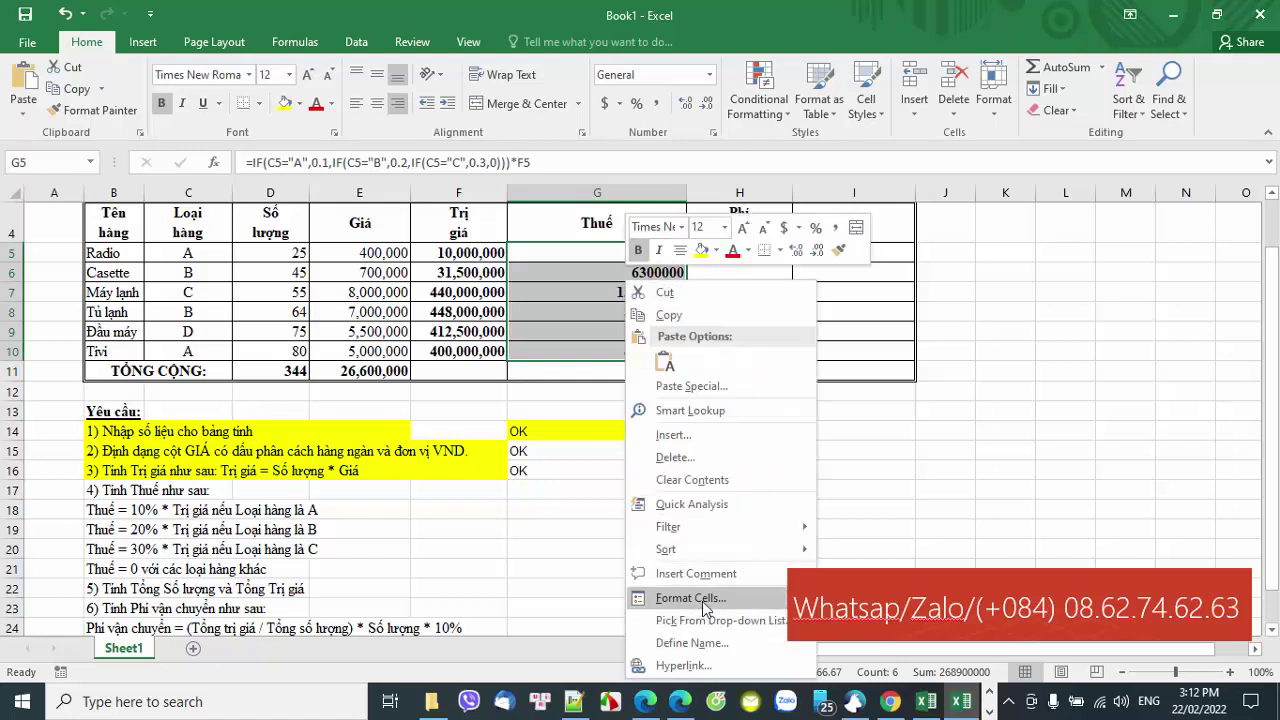
left_click(702, 594)
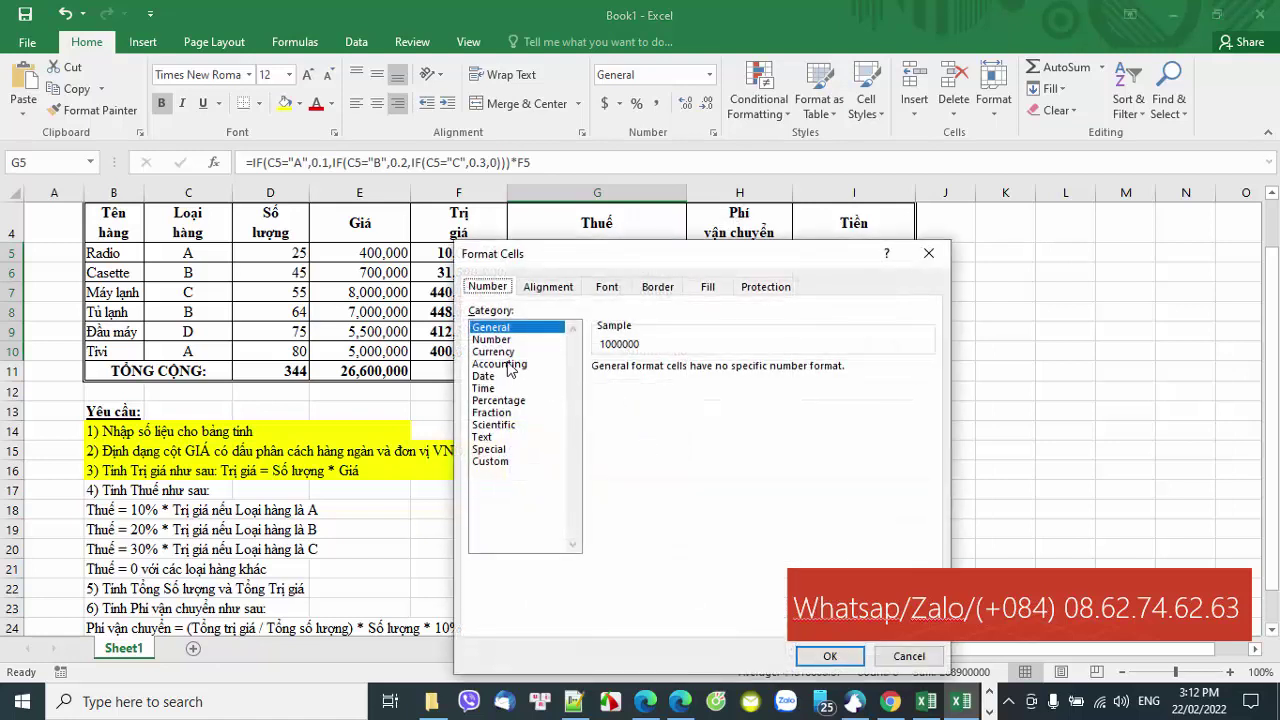
left_click(505, 340)
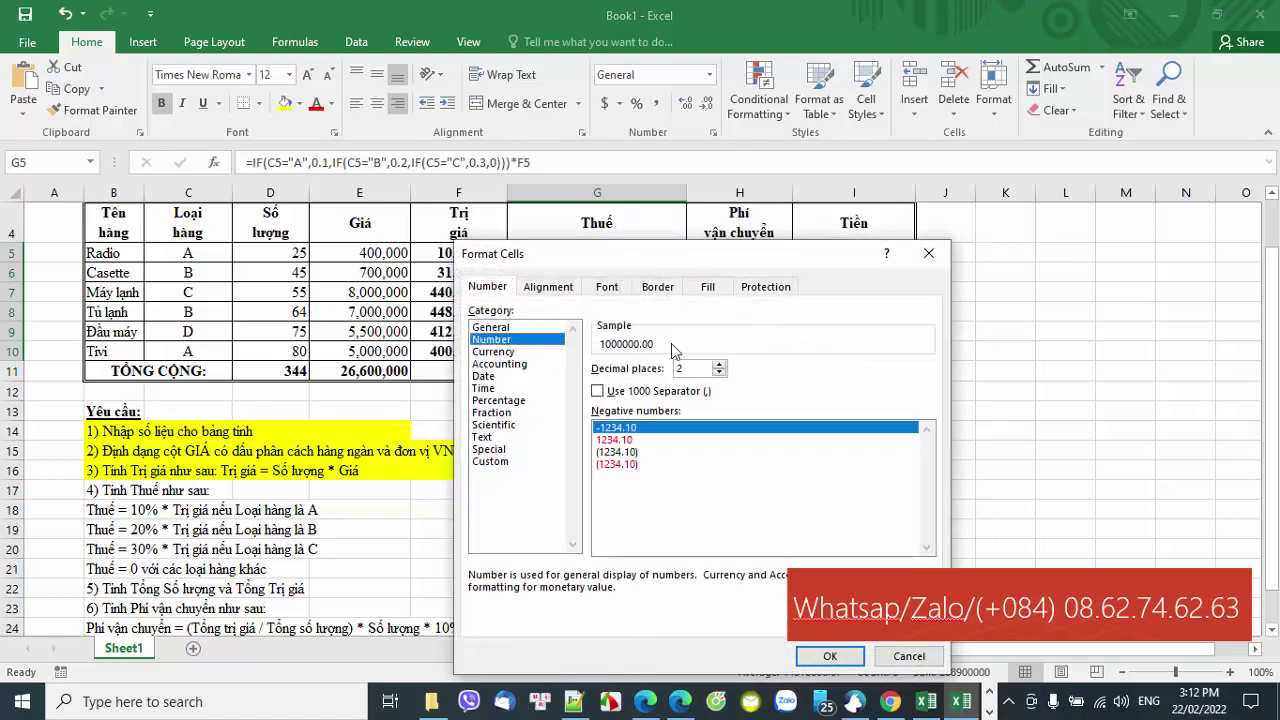
double_click(718, 372)
left_click(606, 440)
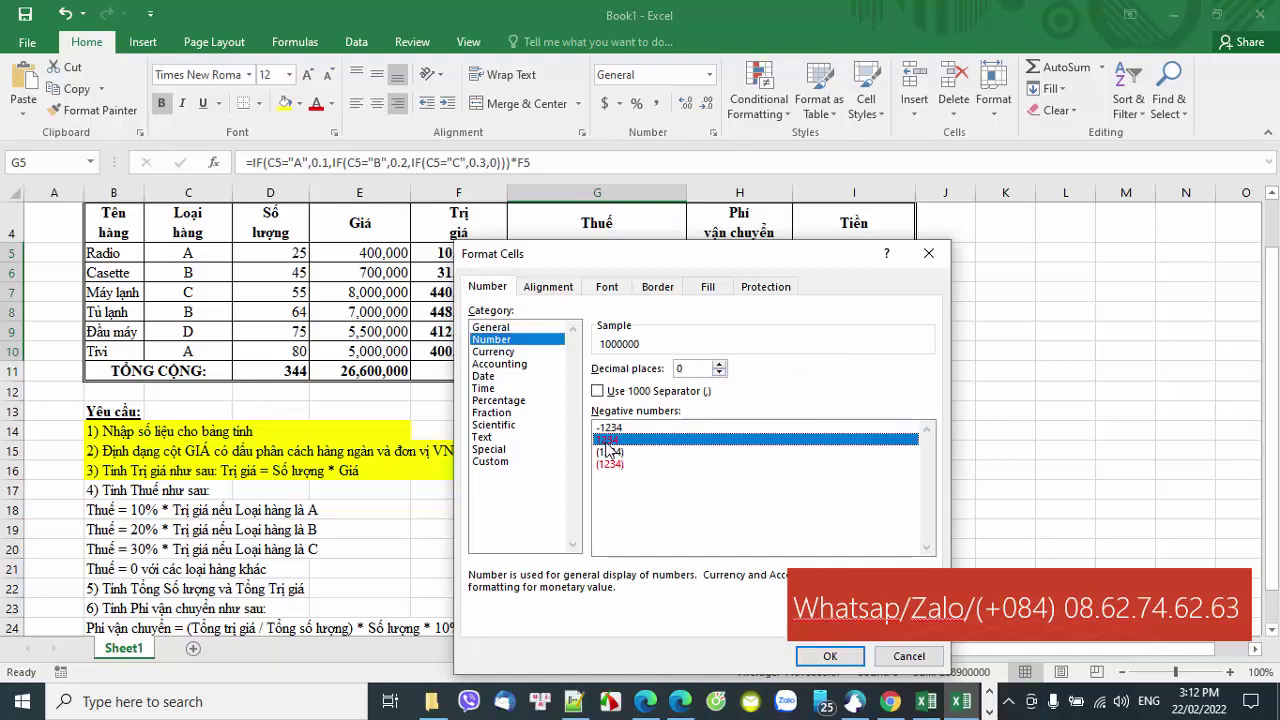
left_click(598, 391)
left_click(830, 656)
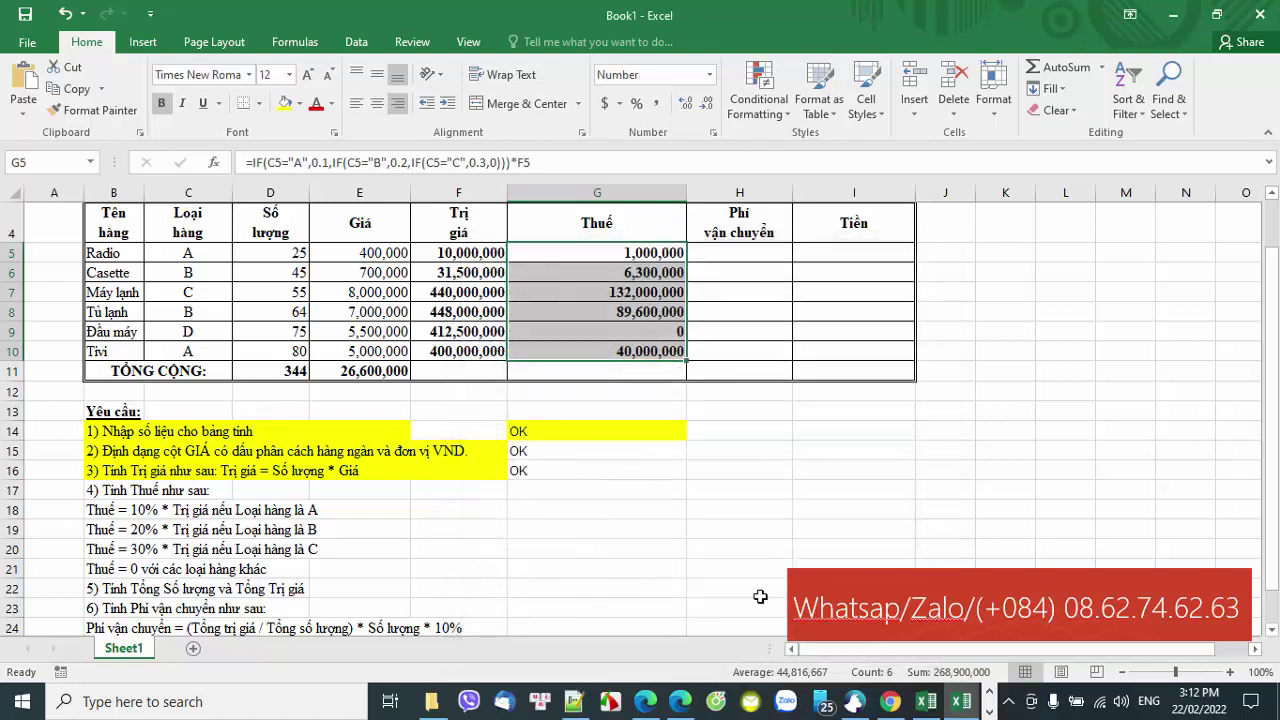
left_click(632, 262)
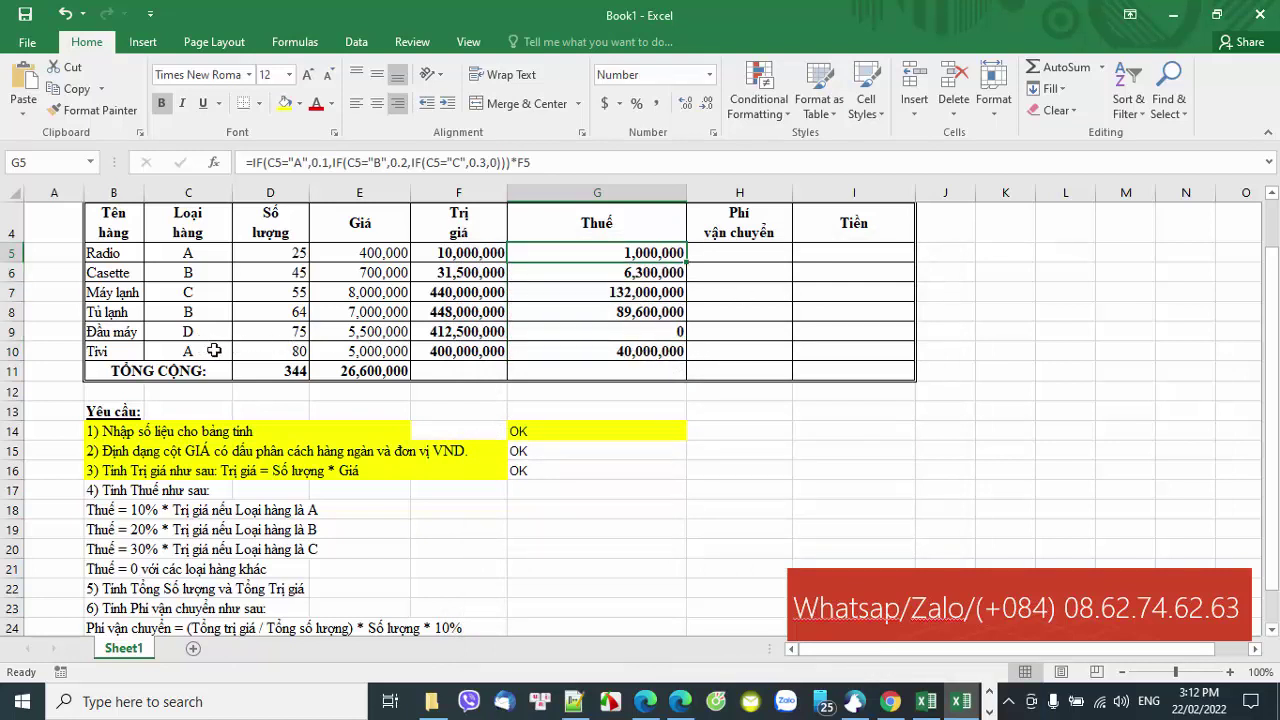
left_click(191, 258)
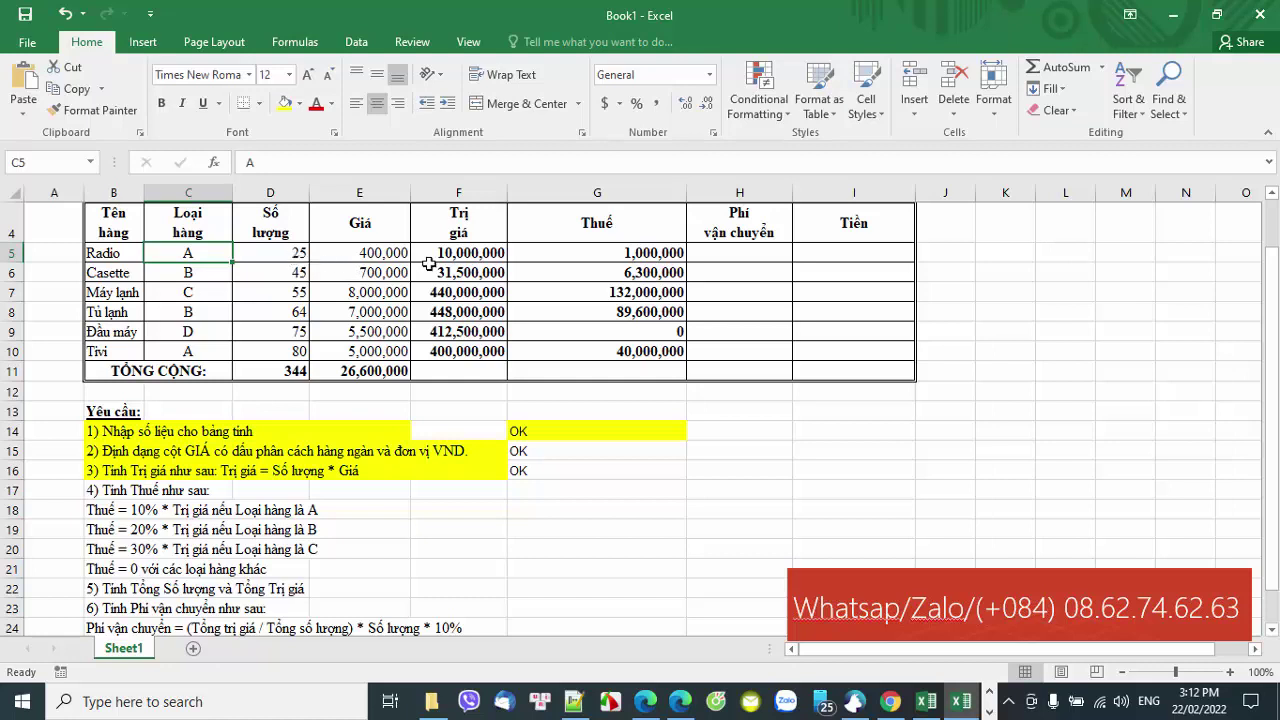
left_click(455, 253)
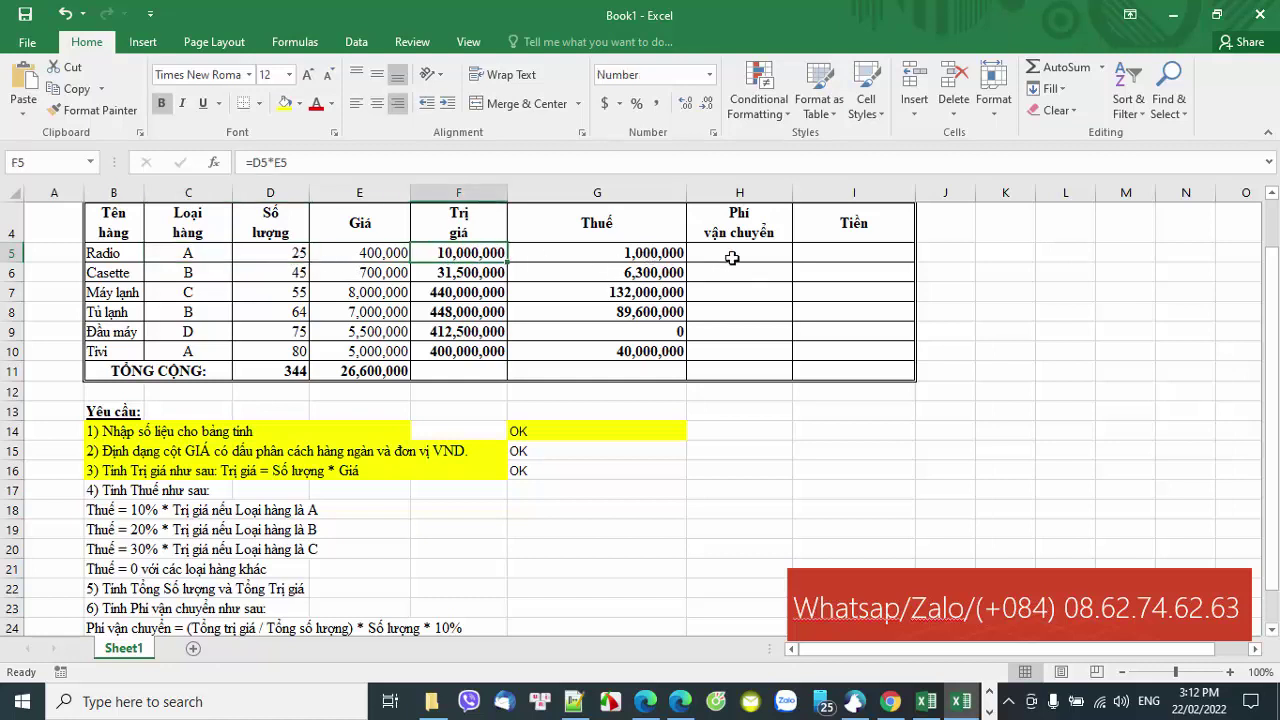
left_click(650, 253)
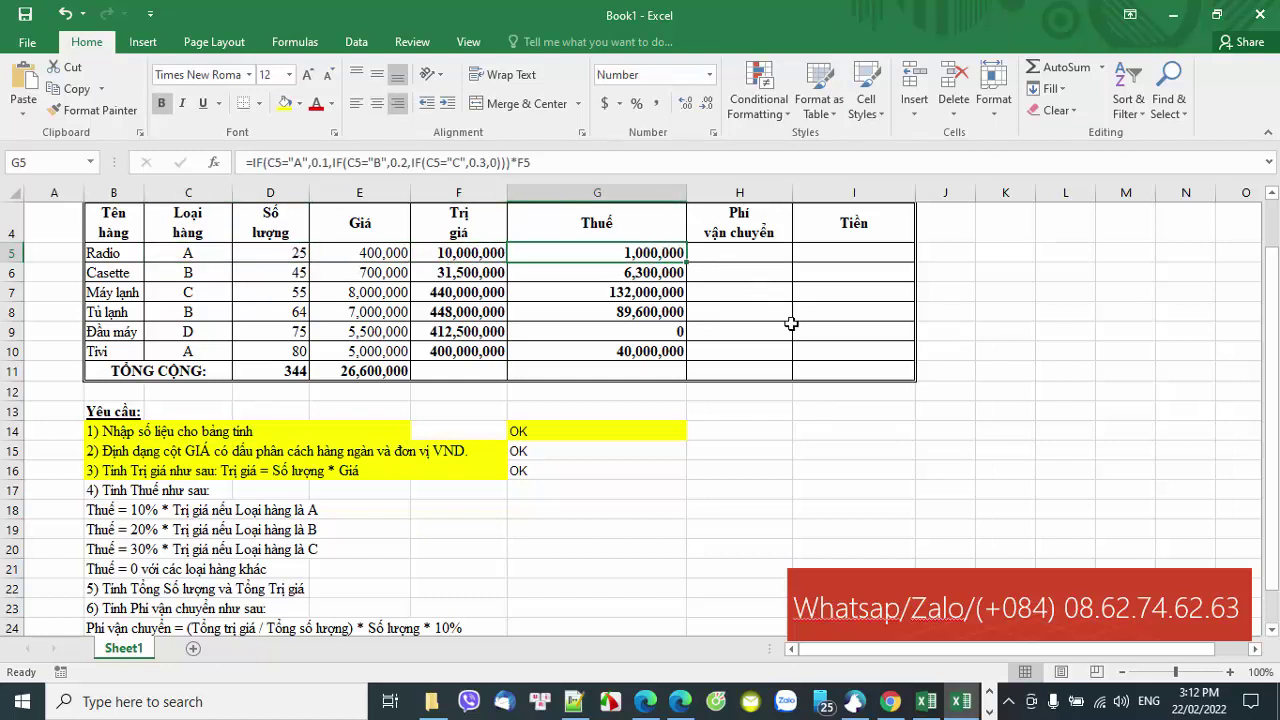
left_click(212, 277)
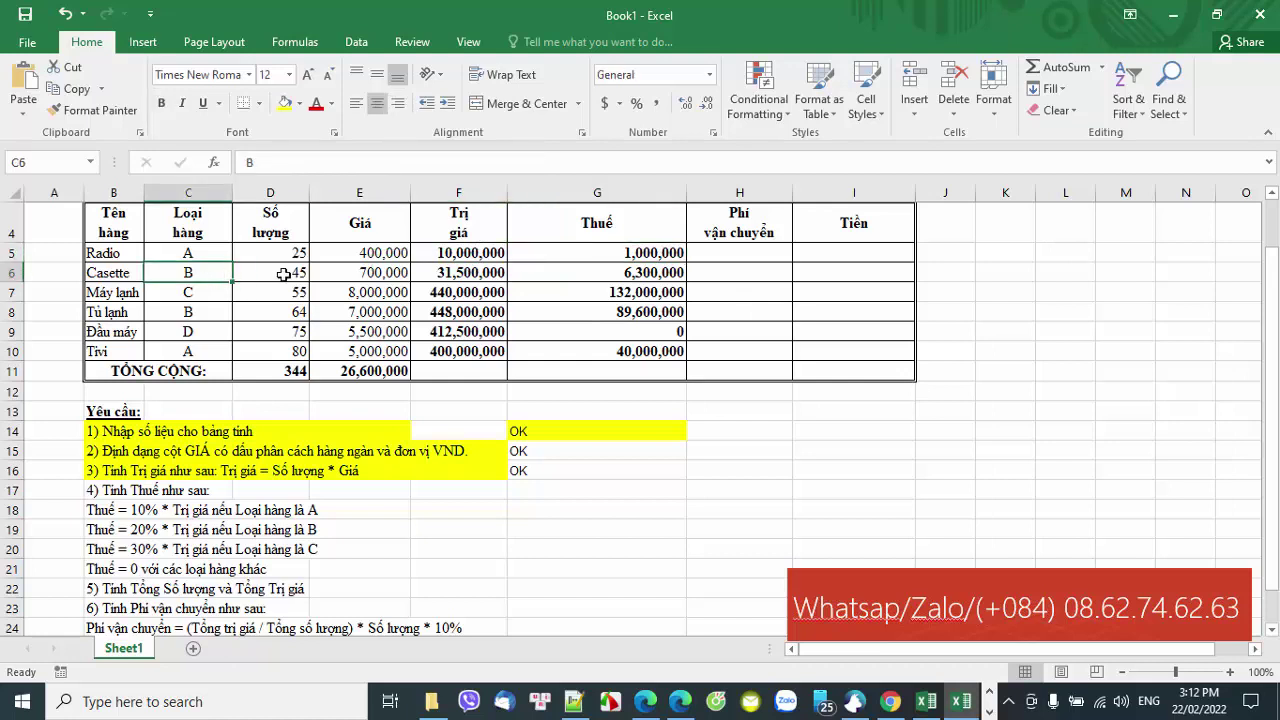
left_click(285, 275)
left_click(390, 274)
left_click(468, 276)
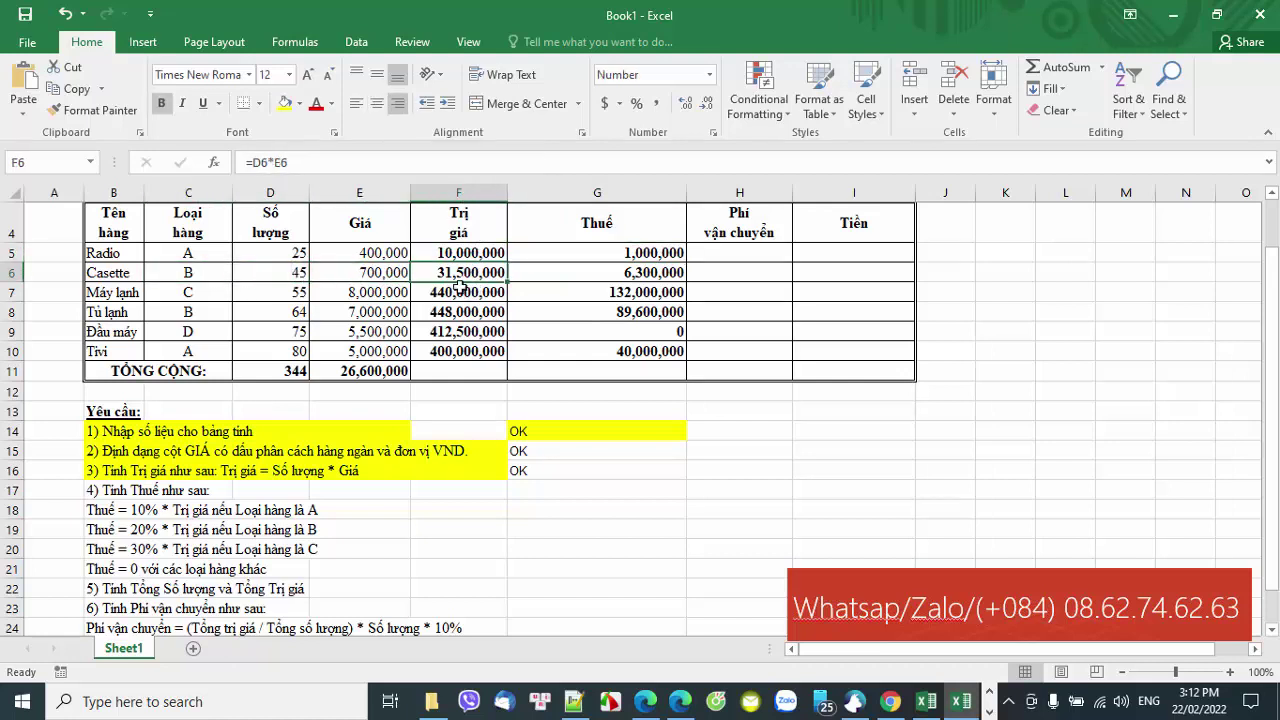
left_click(660, 273)
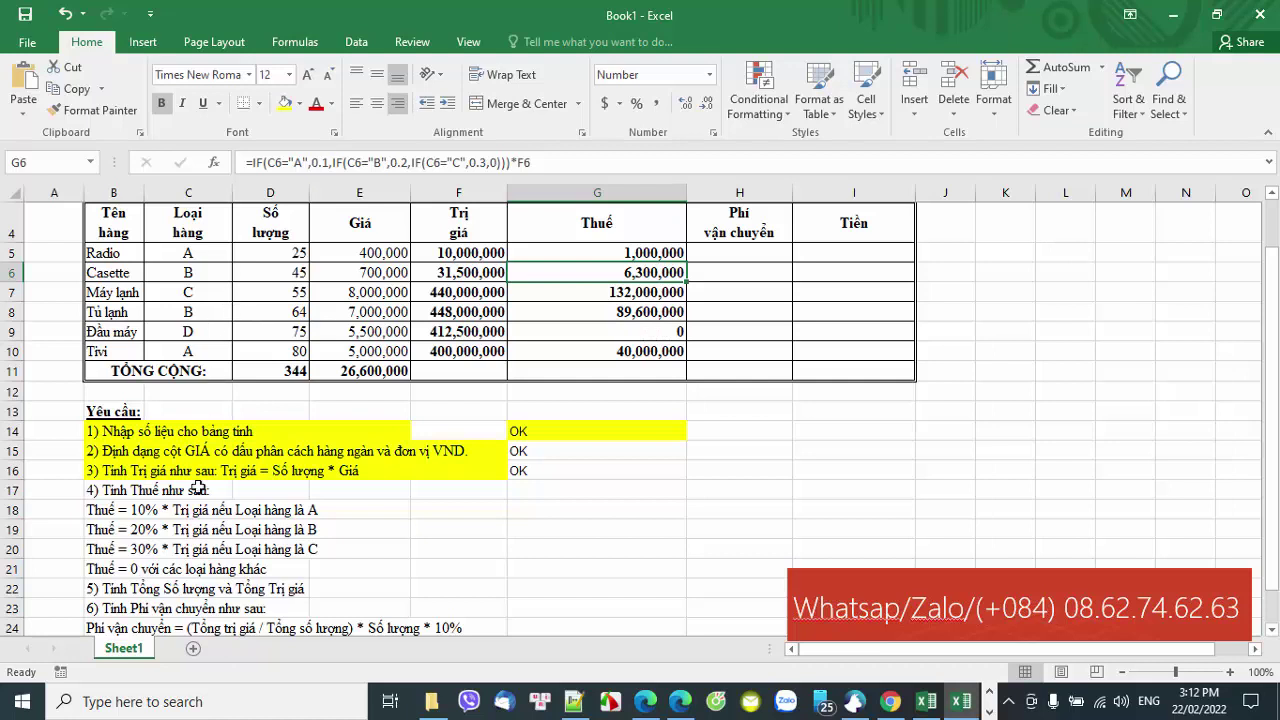
left_click(160, 553)
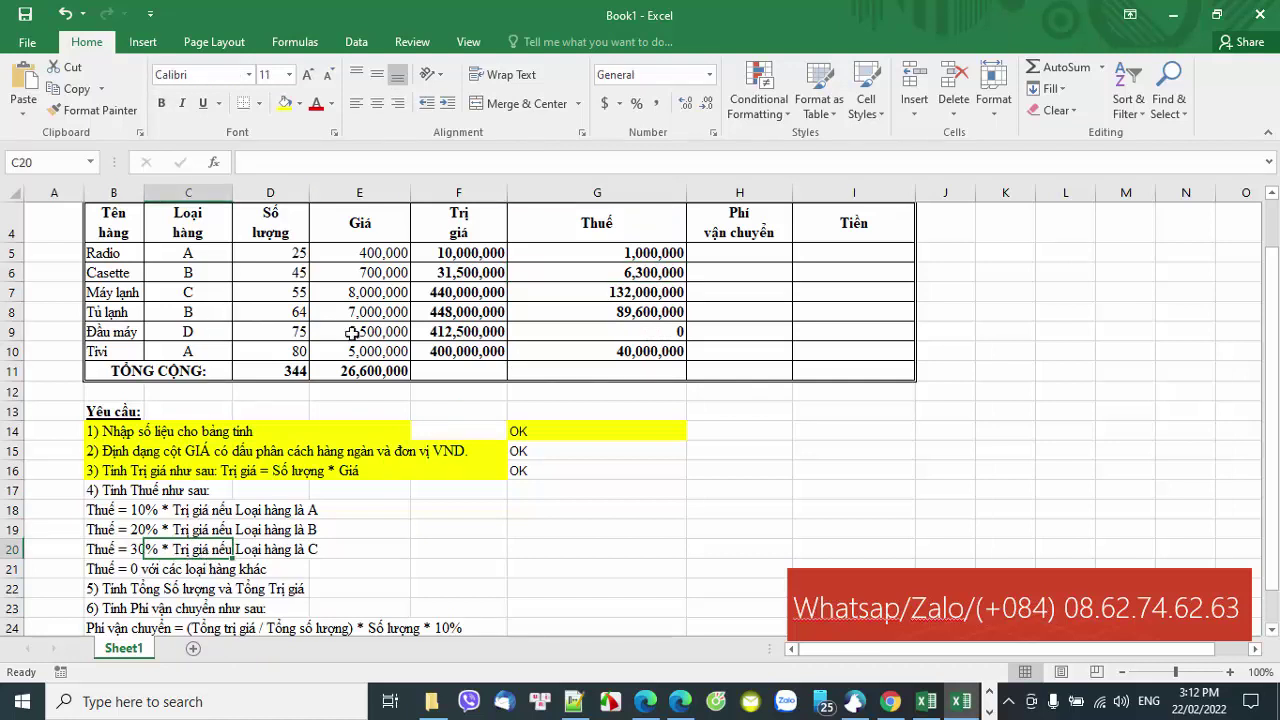
left_click(14, 292)
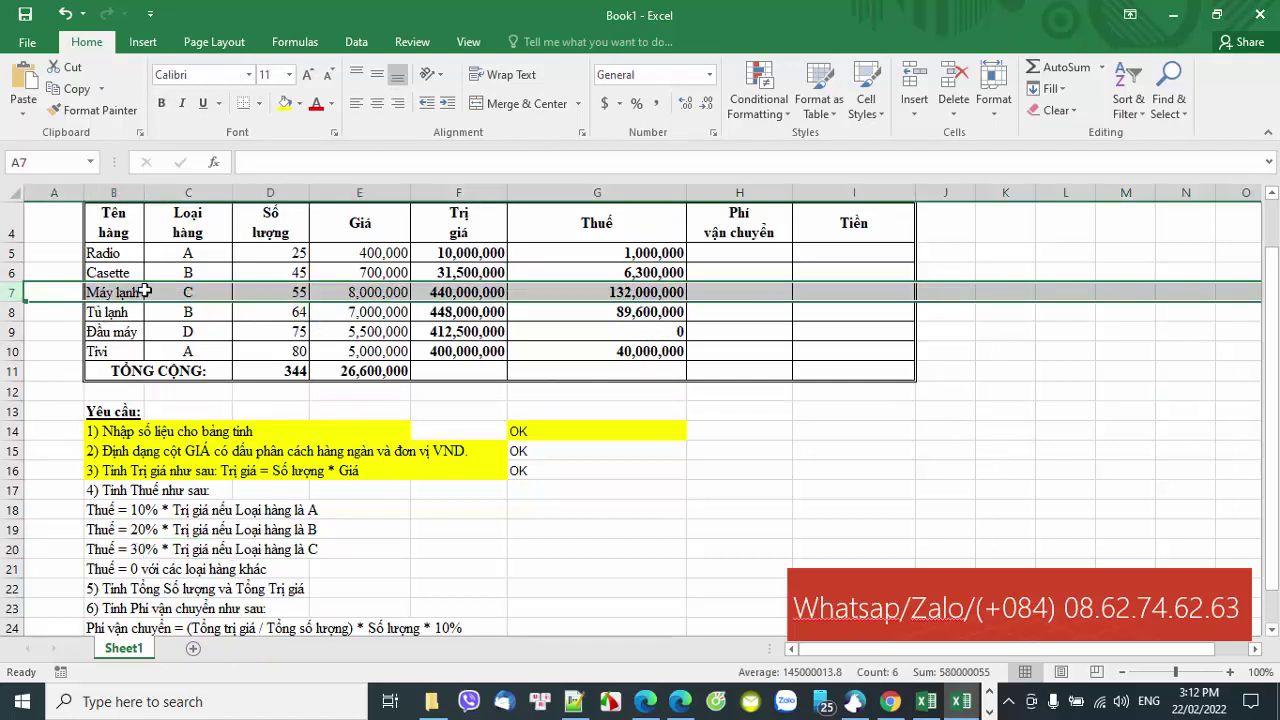
left_click(470, 294)
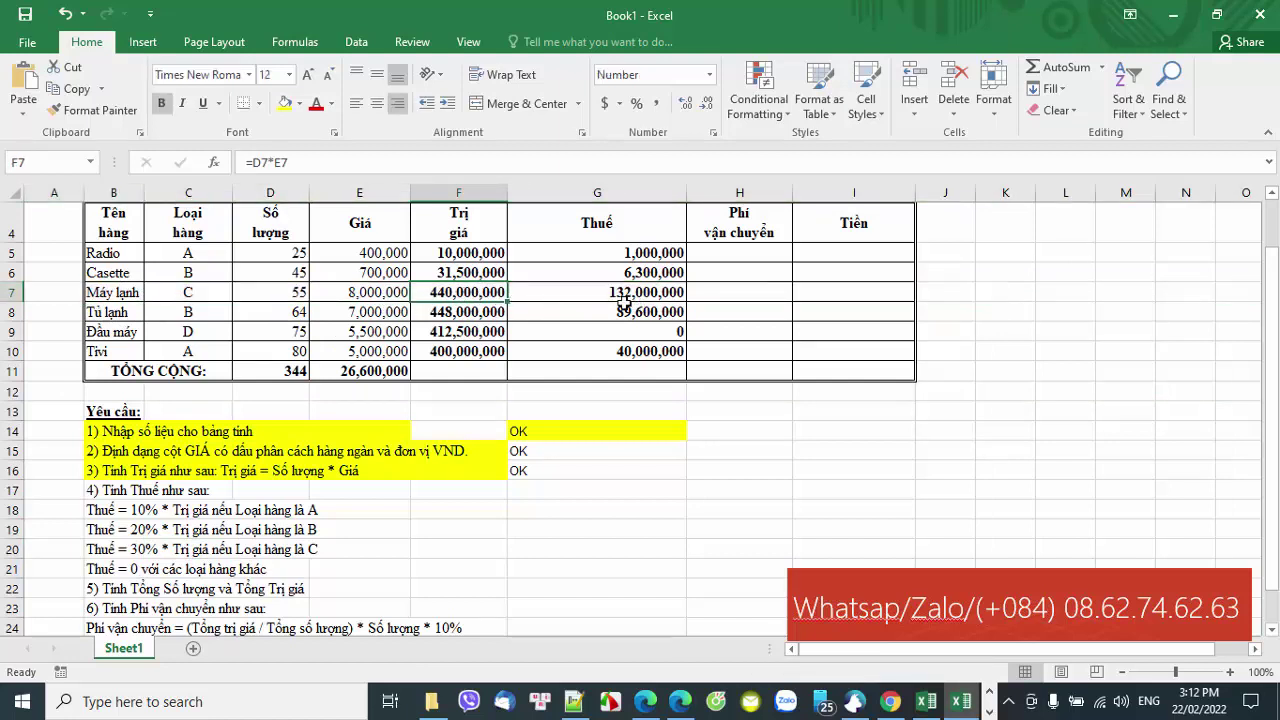
left_click(647, 292)
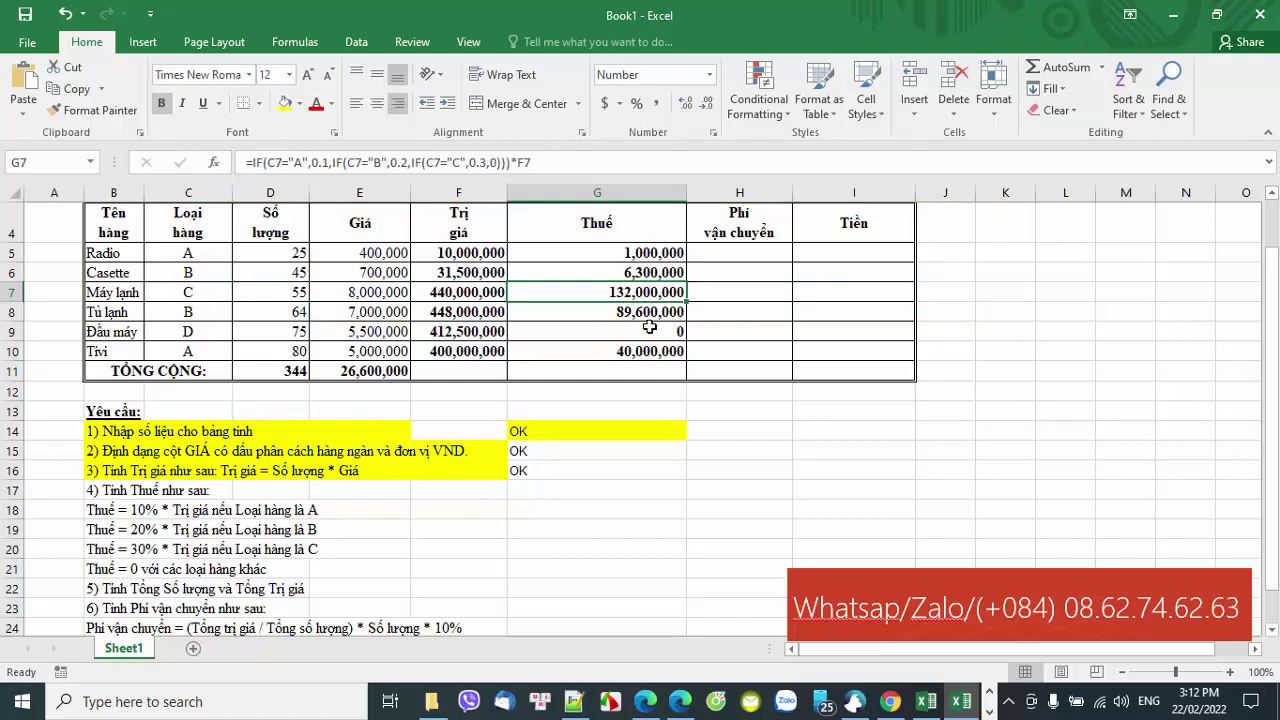
left_click(463, 292)
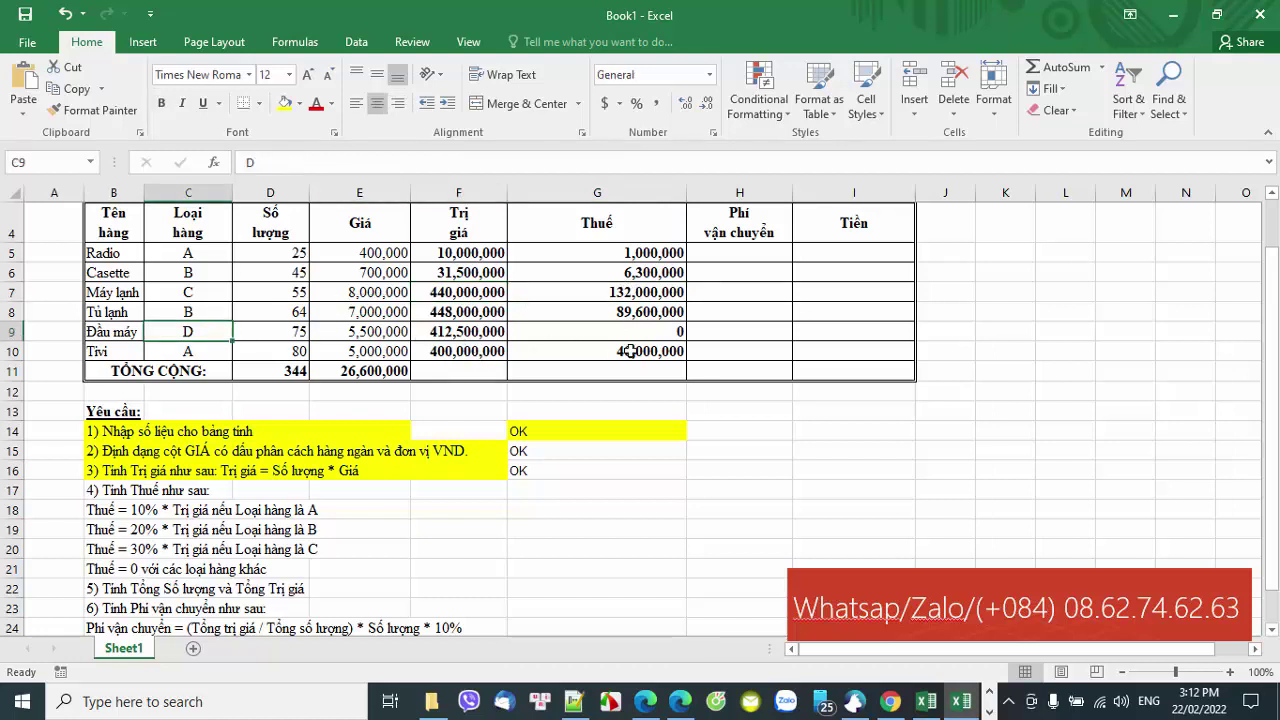
left_click(634, 333)
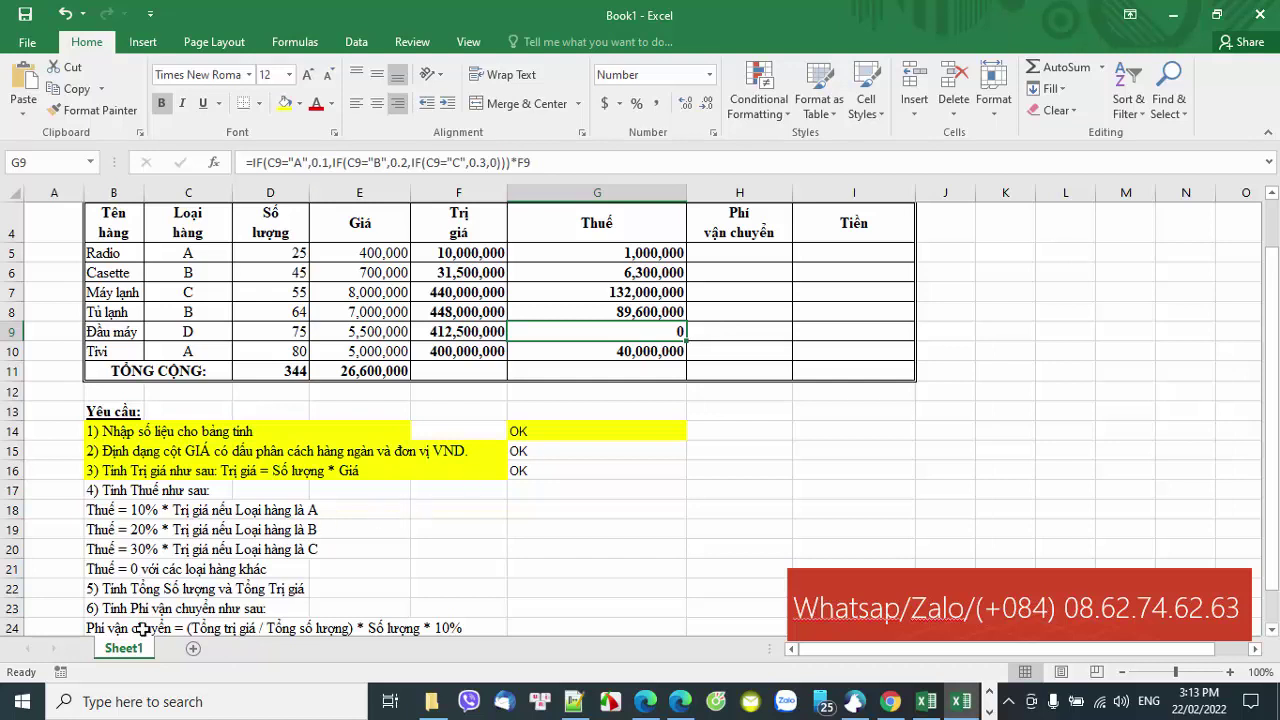
left_click(185, 494)
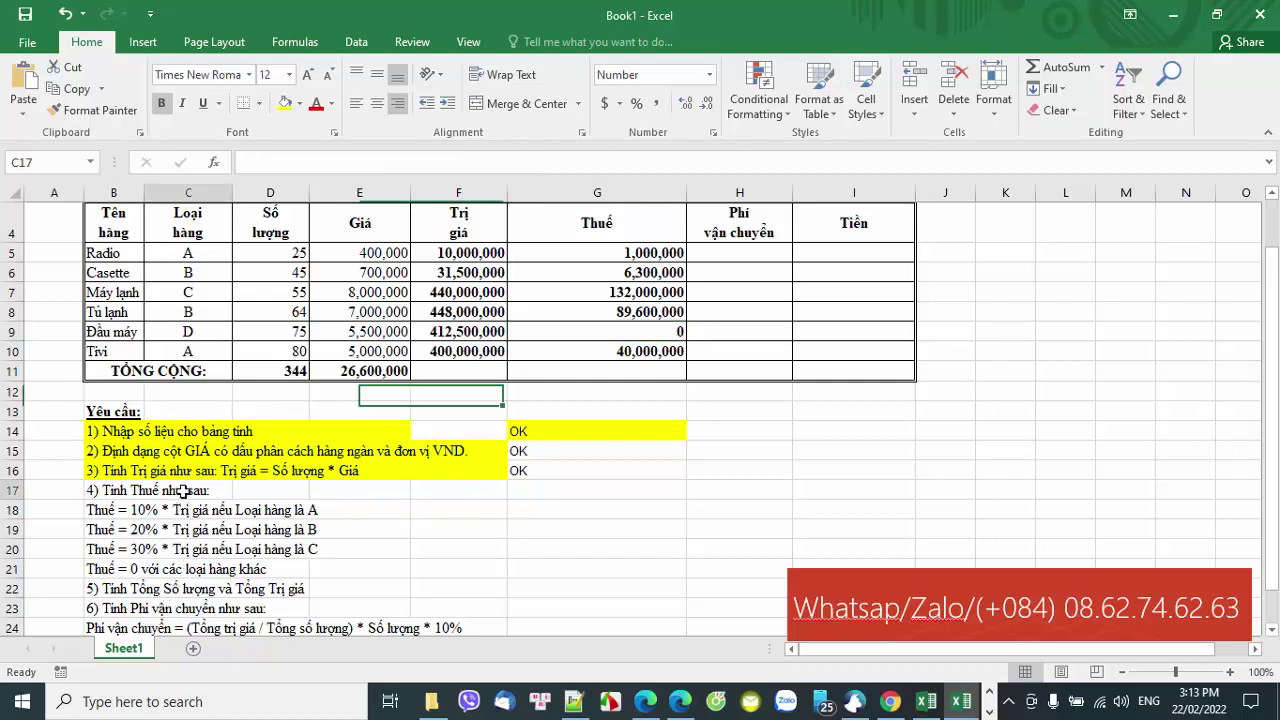
mouse_move(96, 489)
left_mouse_down()
mouse_move(438, 500)
mouse_move(437, 489)
left_mouse_up()
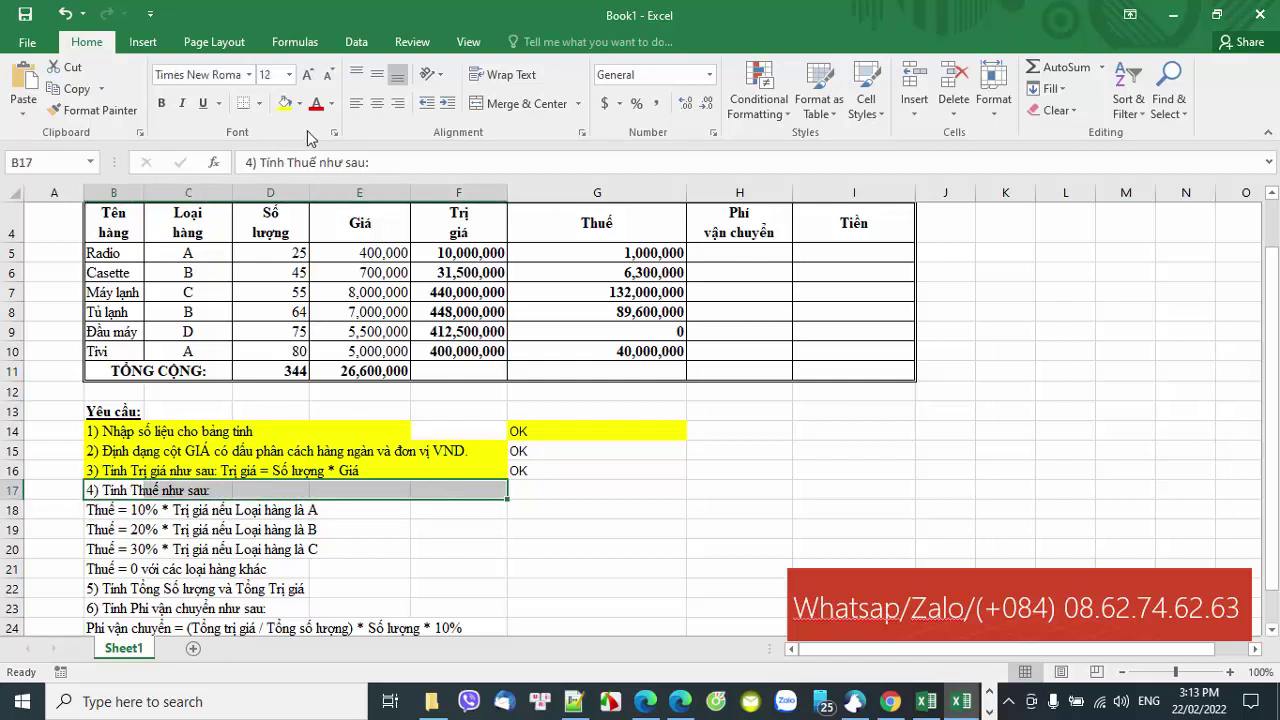
left_click(285, 103)
left_click(563, 487)
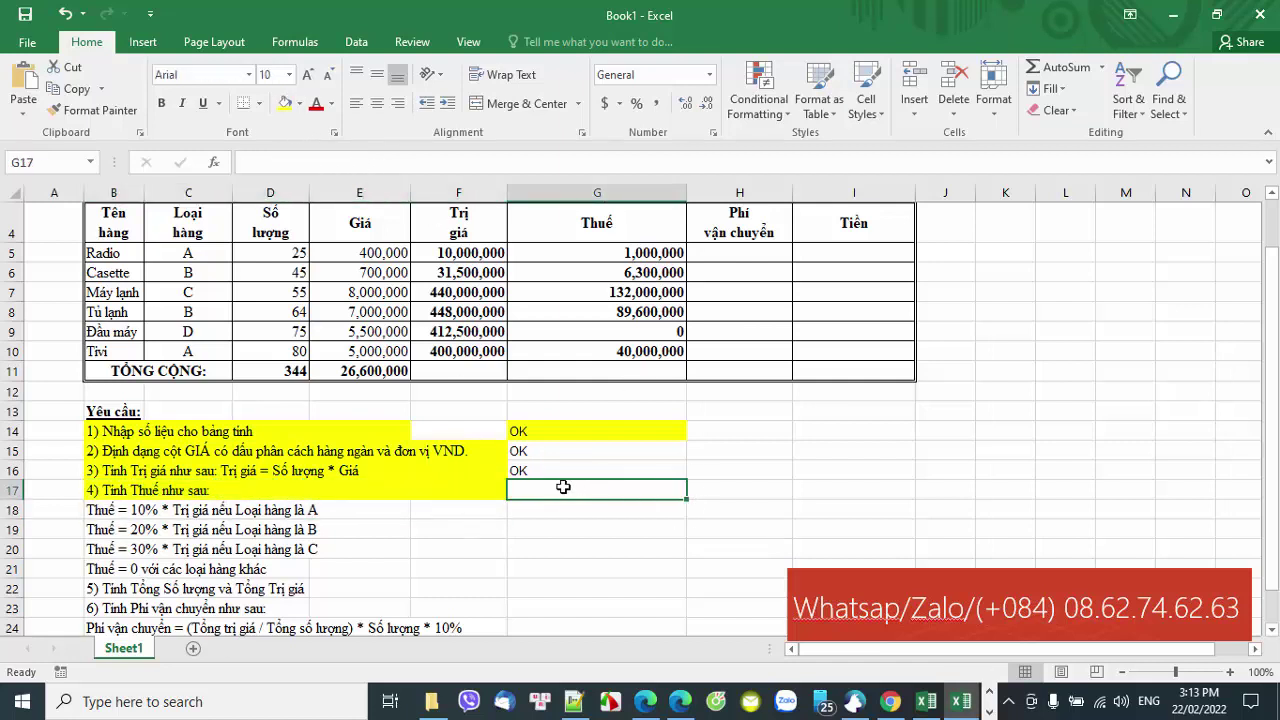
type("OK")
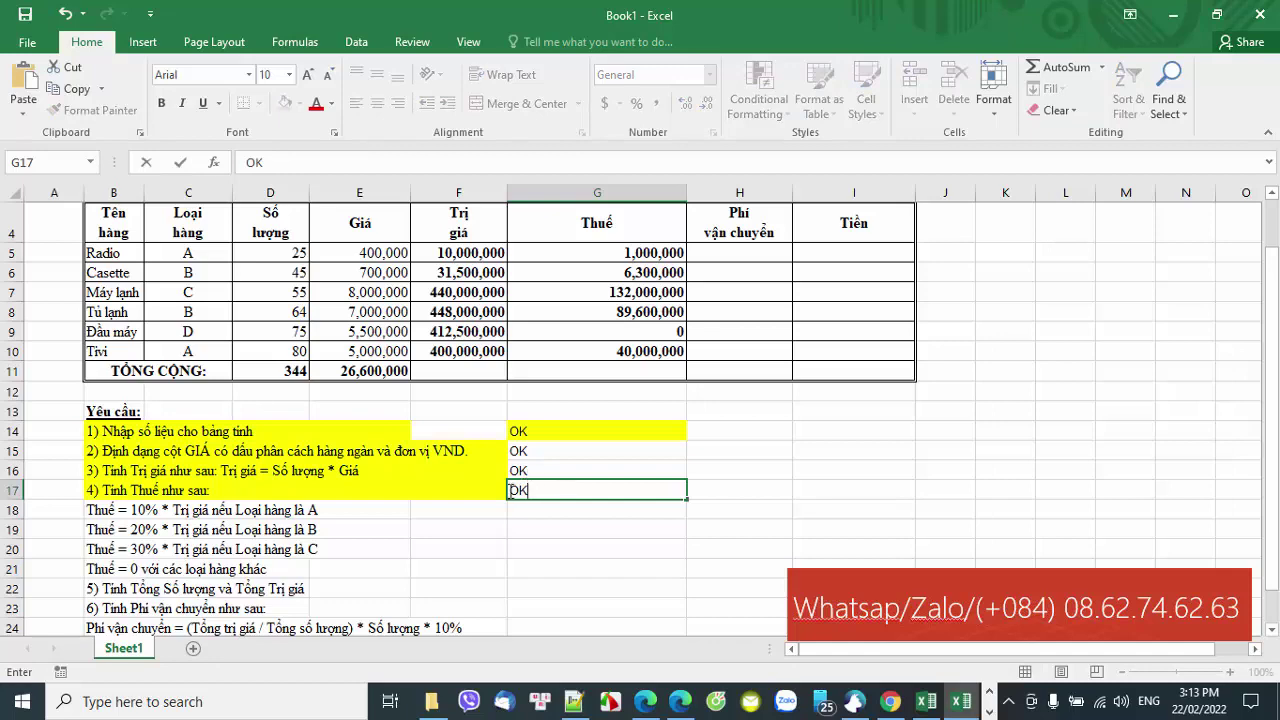
scroll(299, 577, "down", 1)
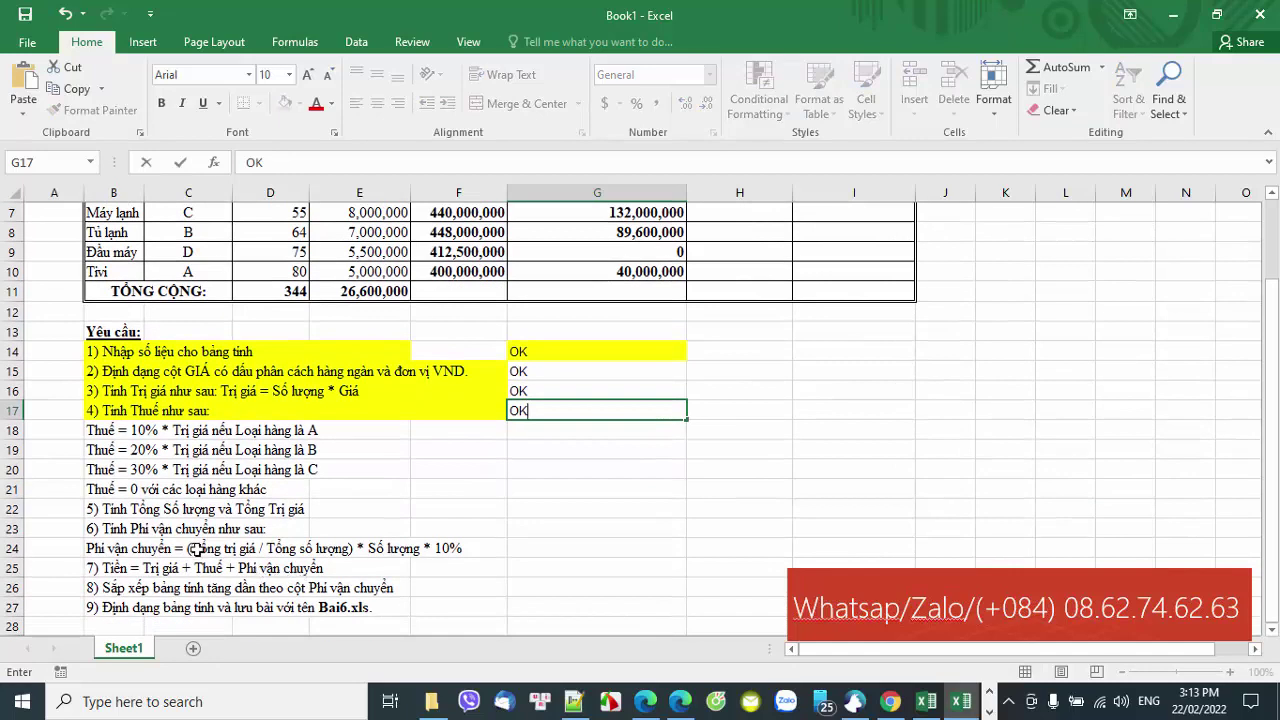
left_click(129, 510)
left_click(238, 509)
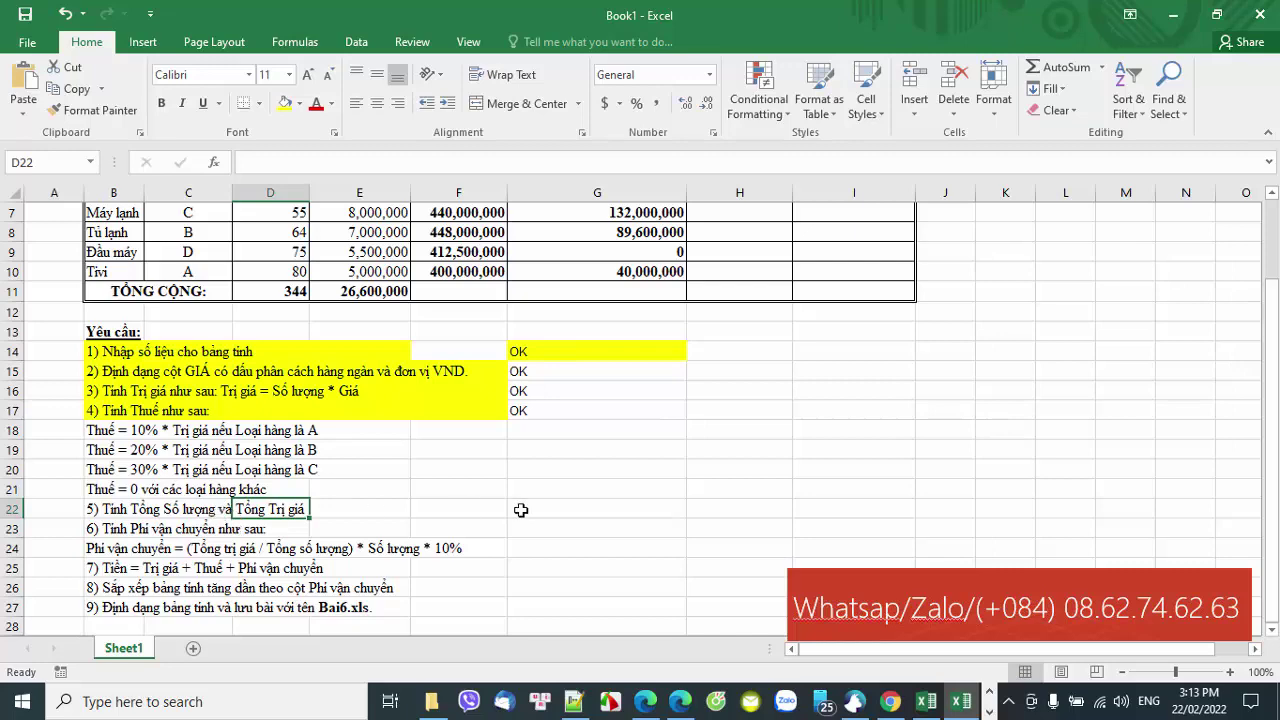
scroll(521, 510, "up", 1)
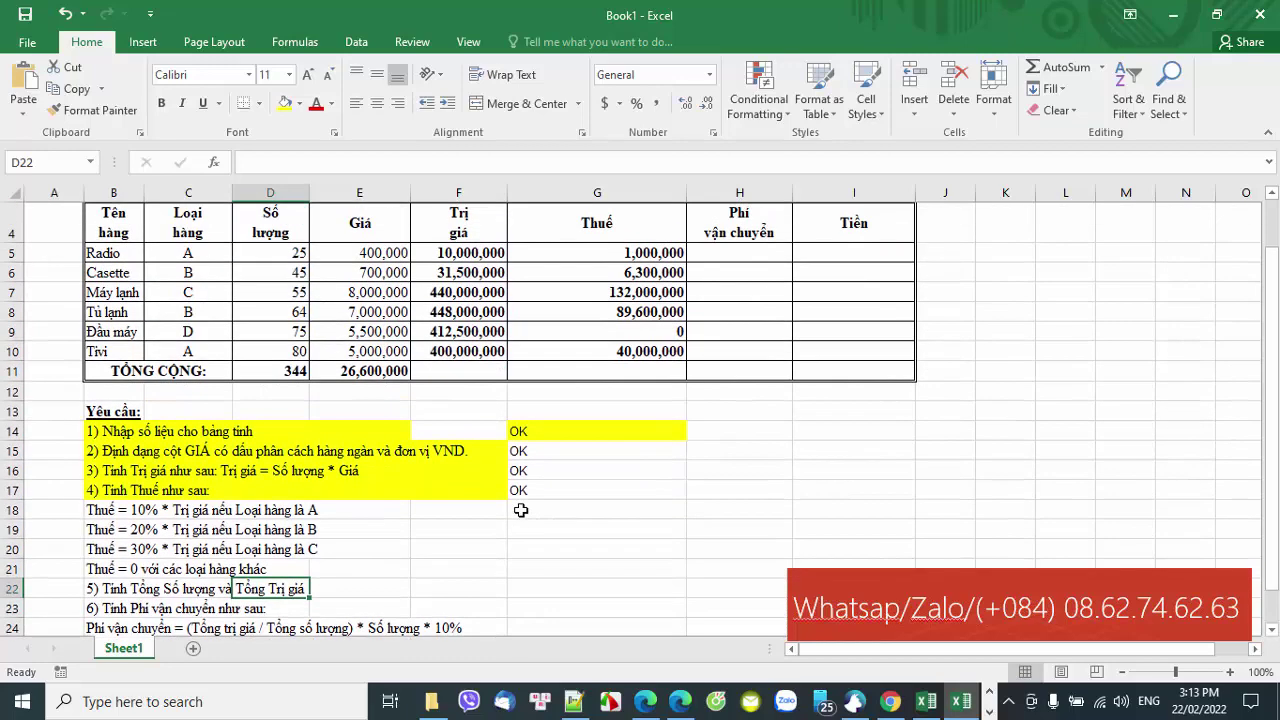
scroll(521, 510, "up", 1)
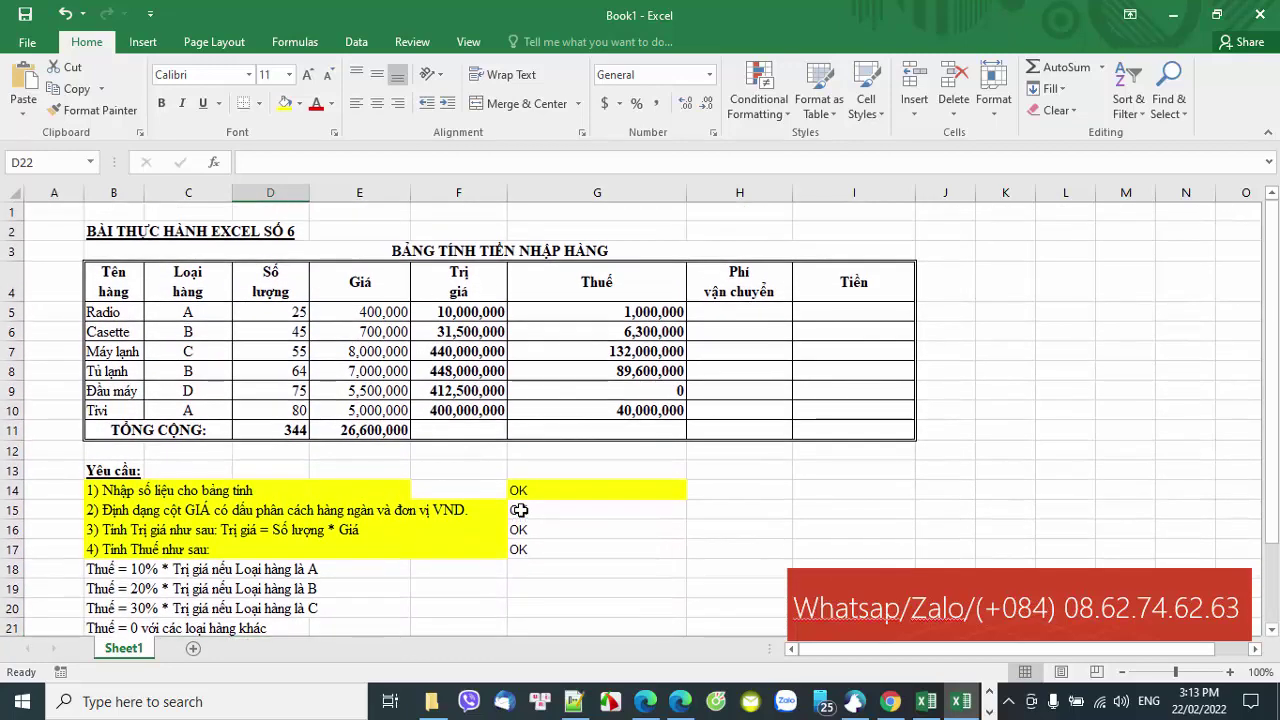
AutoSum the Trị giá column into F11, giving 1,742,000,000
left_click(479, 433)
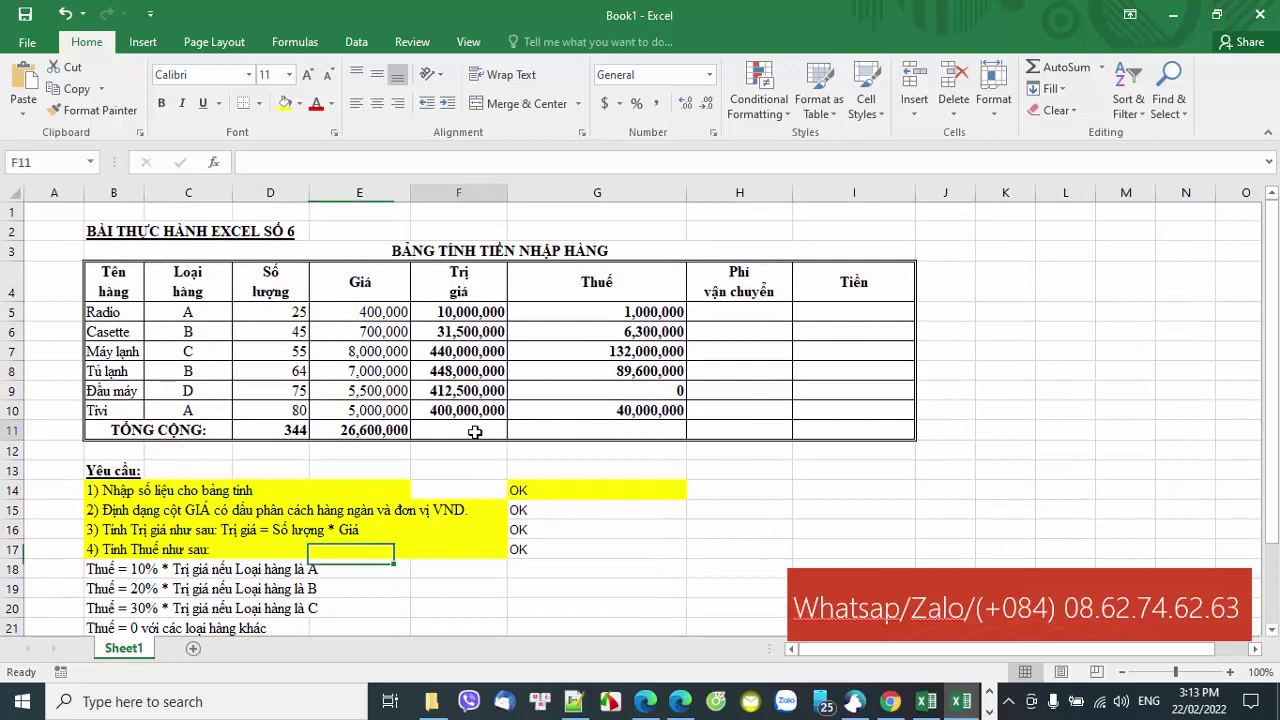
scroll(493, 489, "down", 1)
scroll(493, 489, "down", 1)
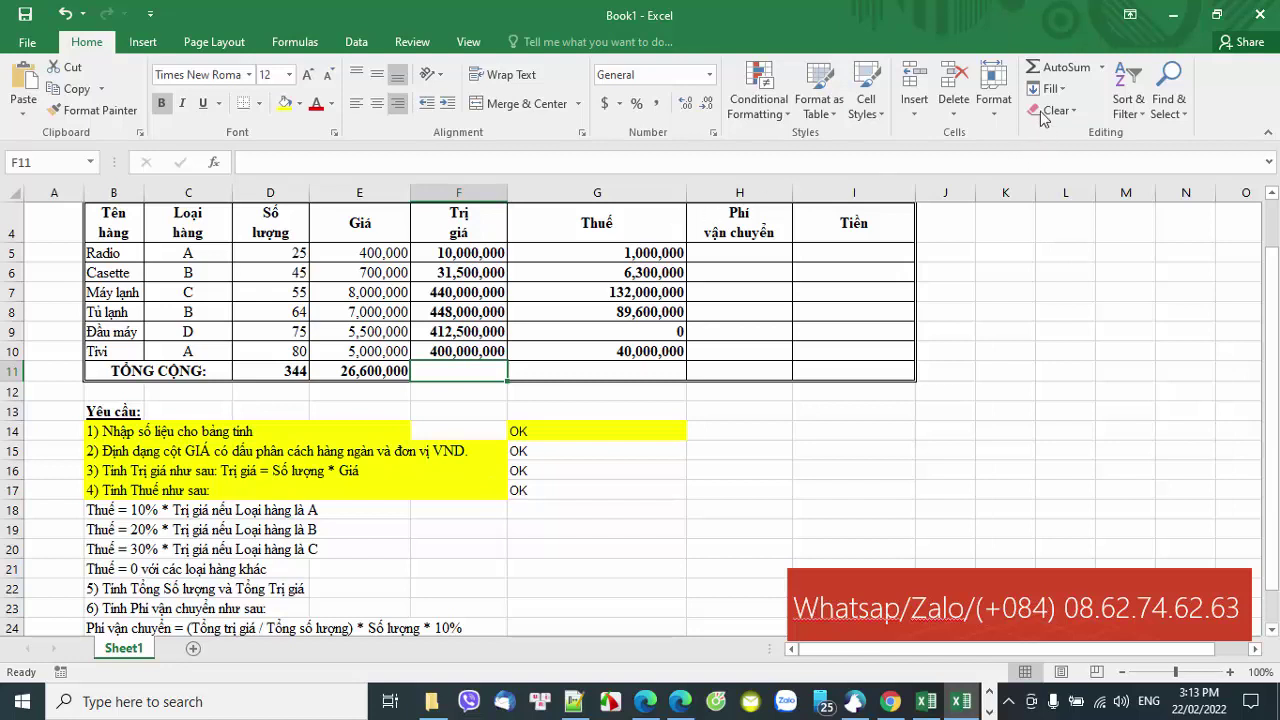
left_click(1058, 67)
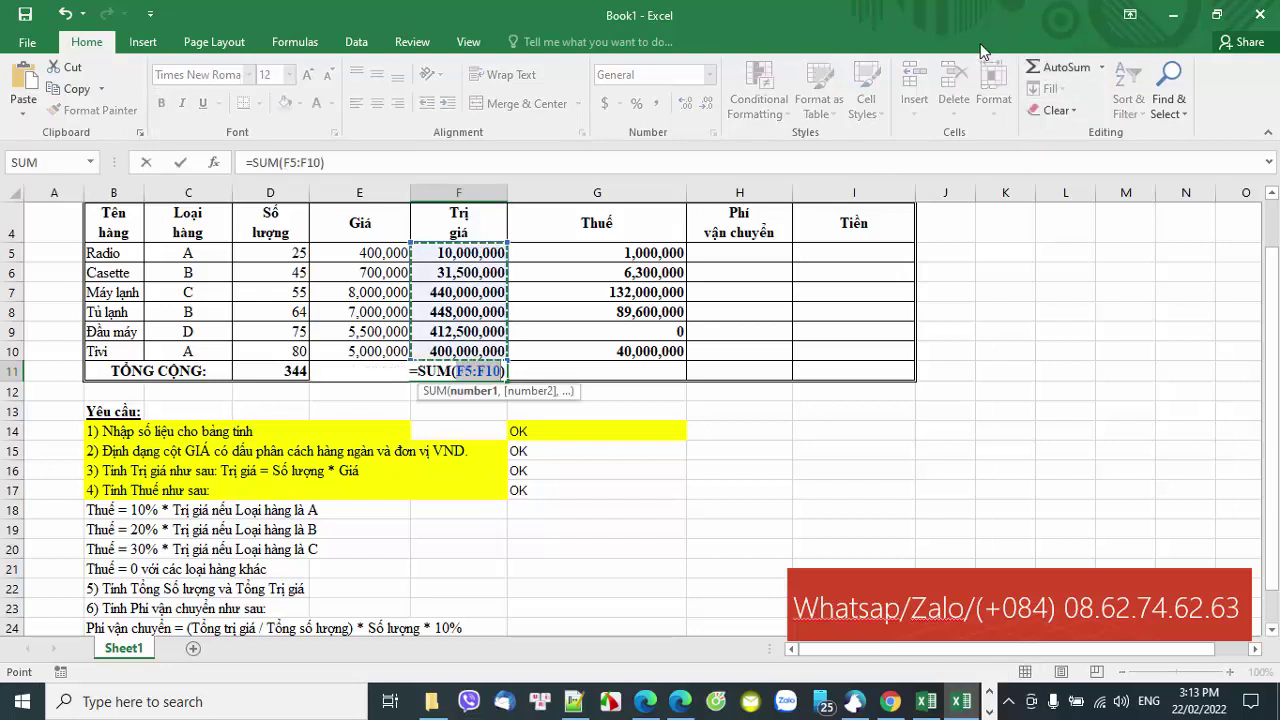
key("Return")
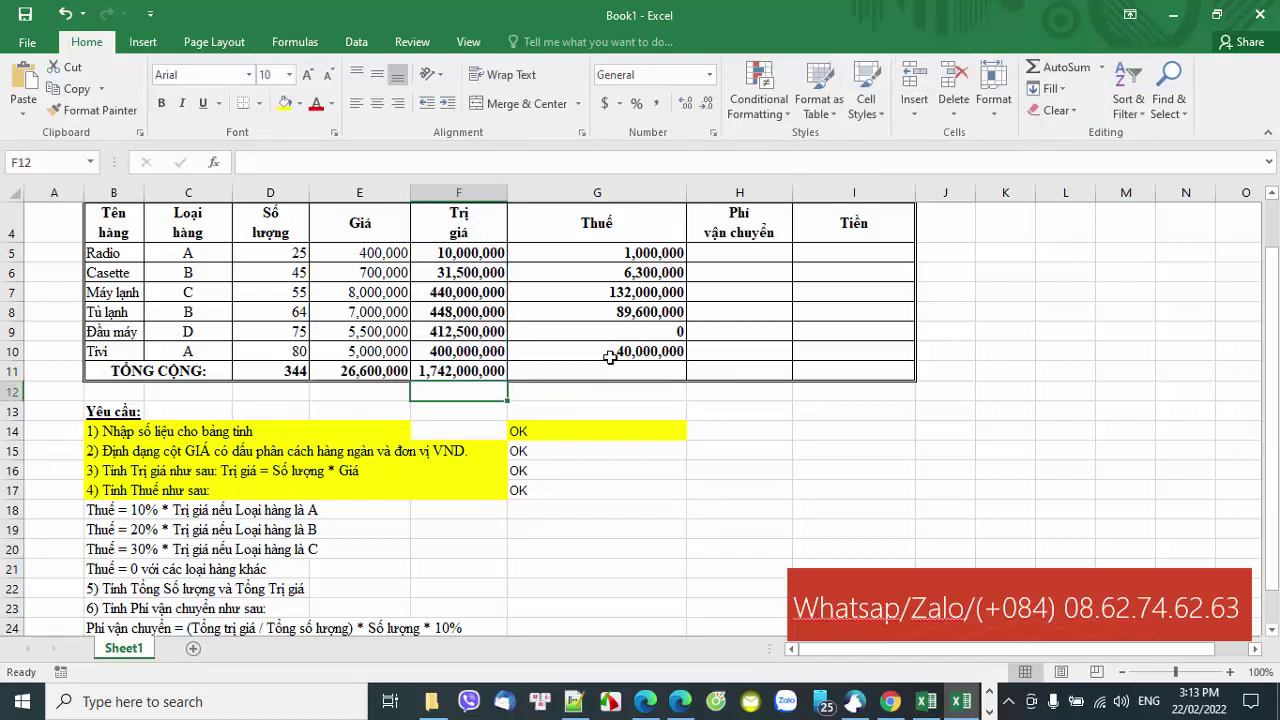
AutoSum the Thuế column into G11, giving 268,900,000
left_click(654, 370)
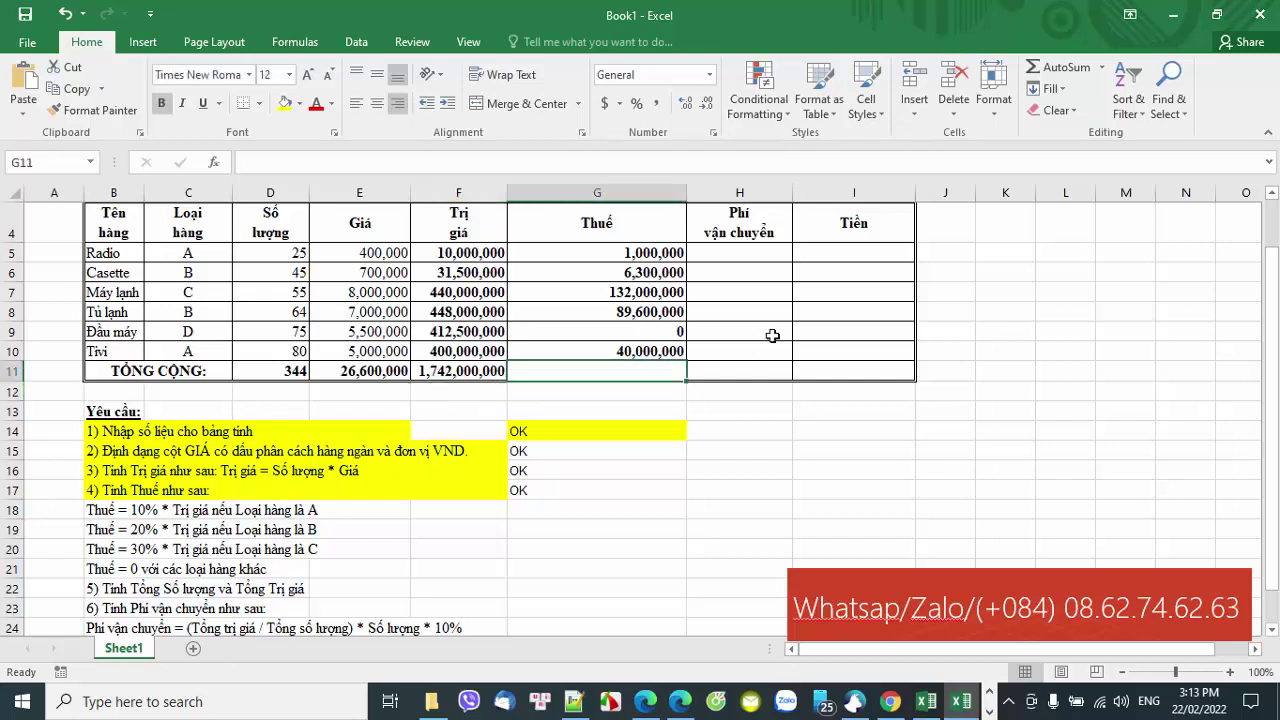
left_click(1066, 67)
key("Return")
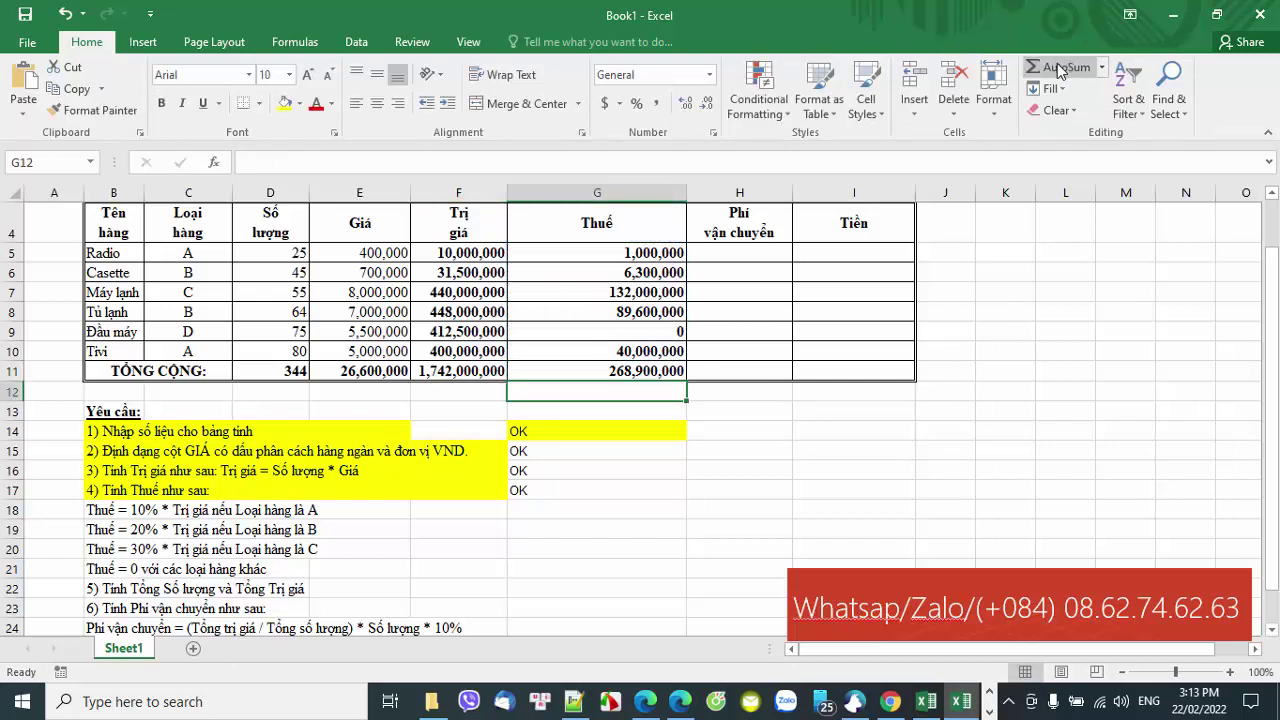
left_click(636, 371)
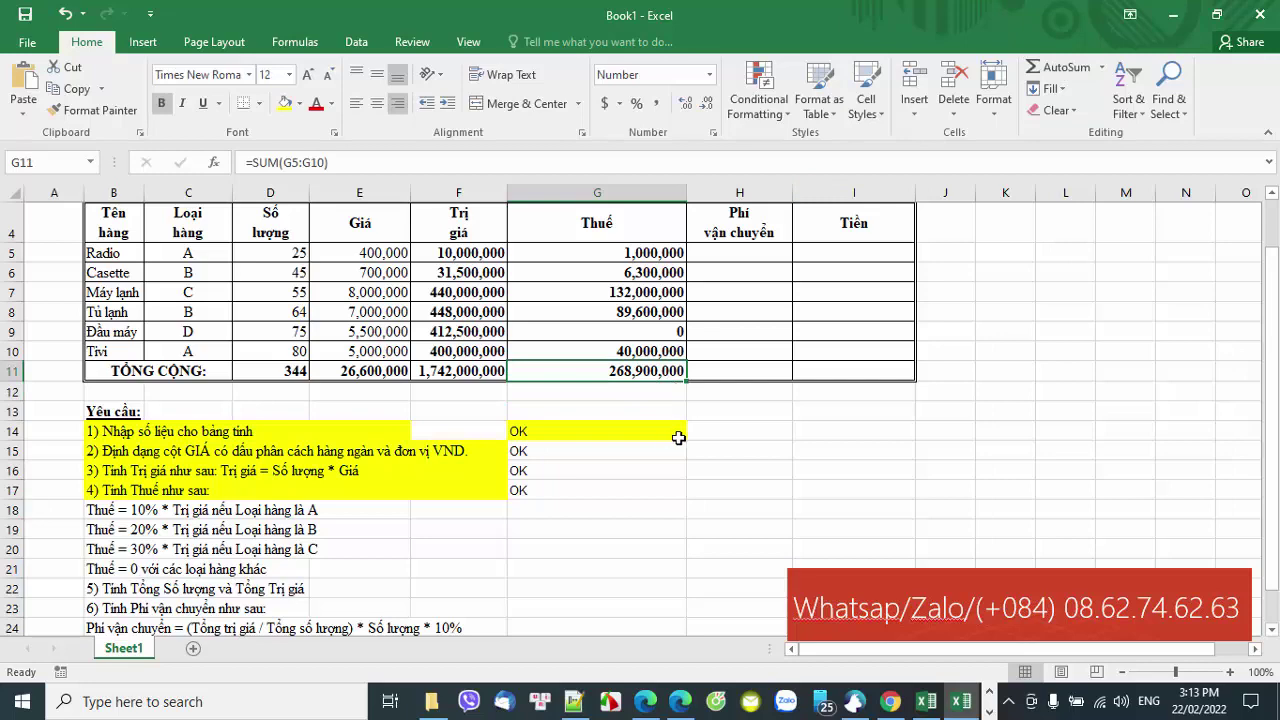
scroll(735, 417, "down", 1)
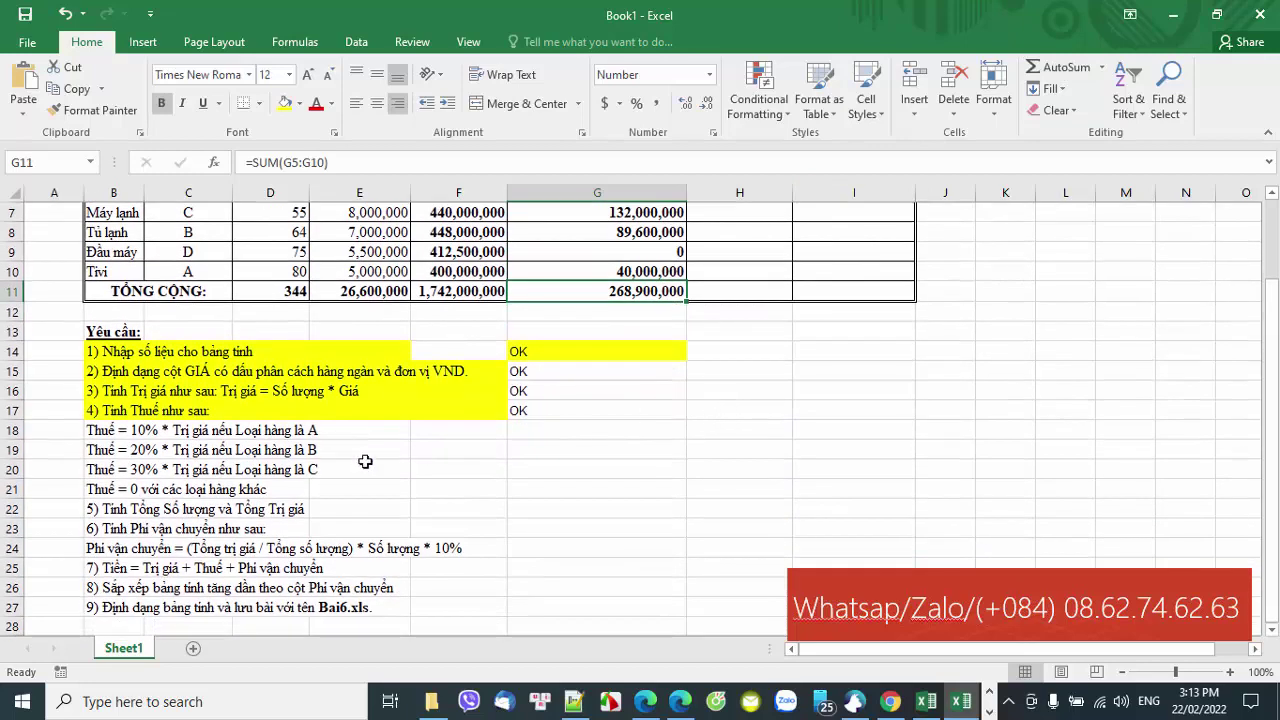
Fill requirement 5 (B22:F22) with yellow and enter OK in G22
left_click(190, 511)
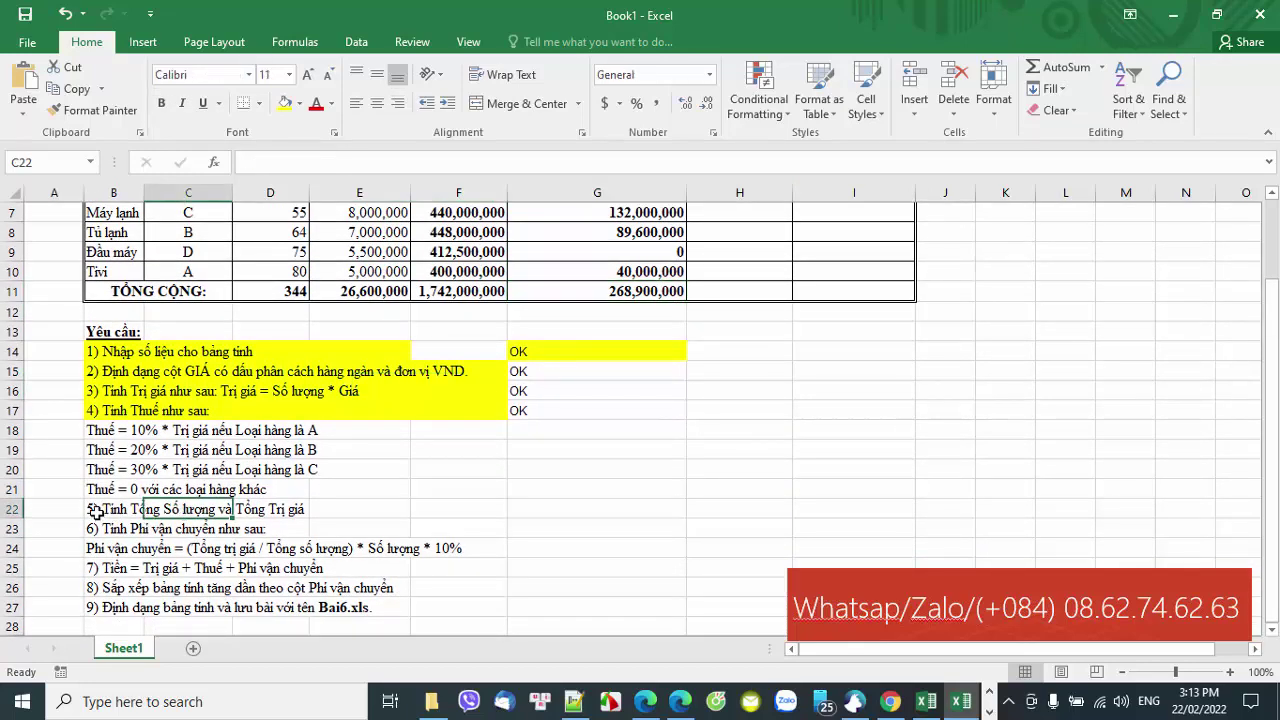
left_click_drag(93, 509, 495, 509)
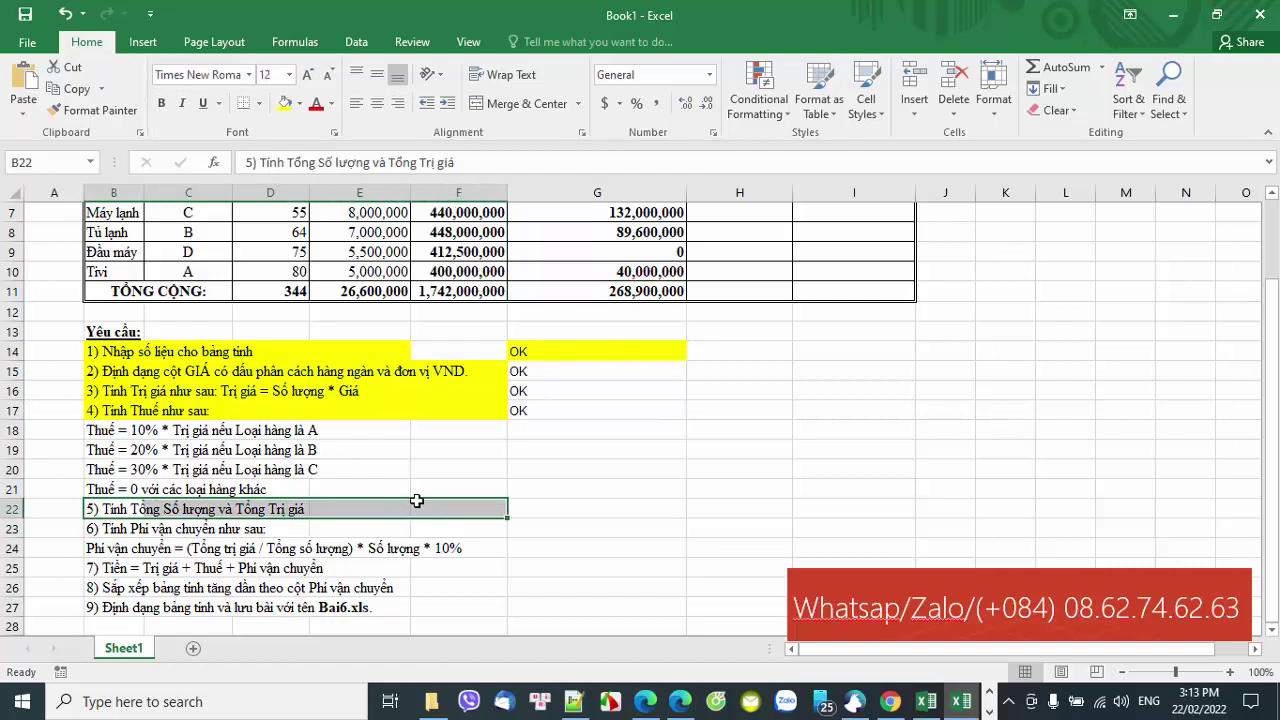
left_click(284, 103)
left_click(561, 515)
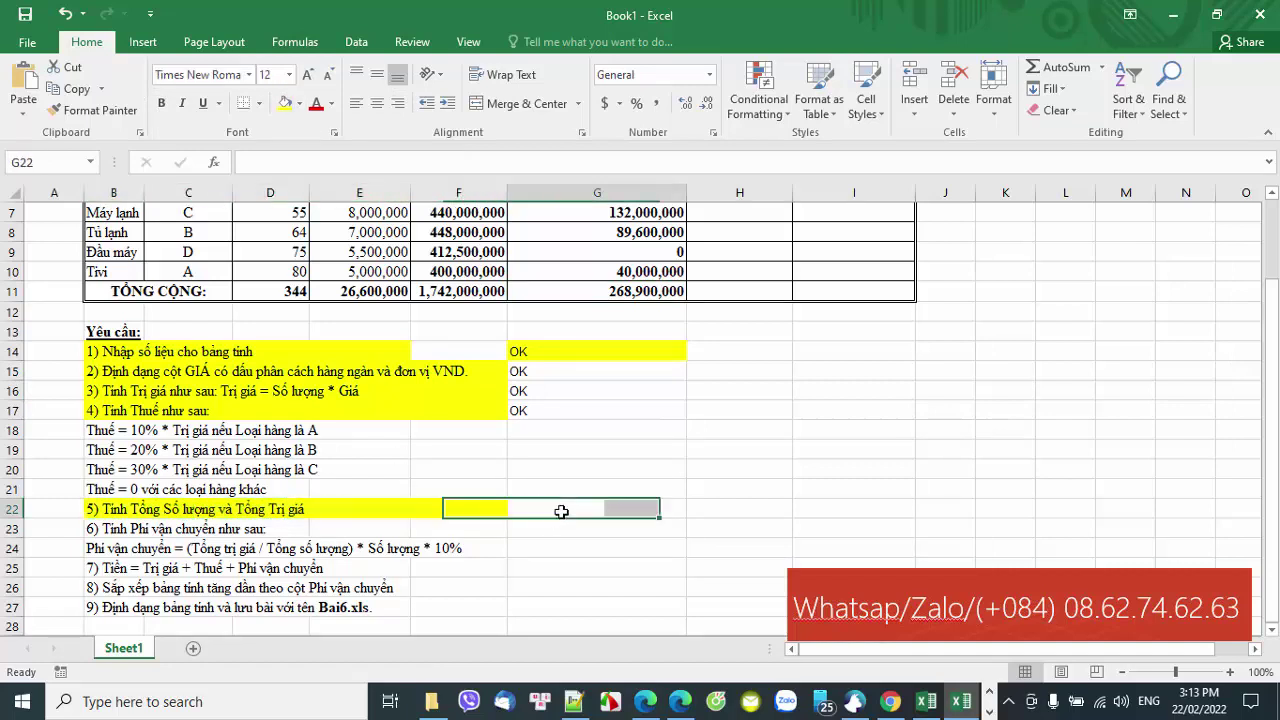
type("OK")
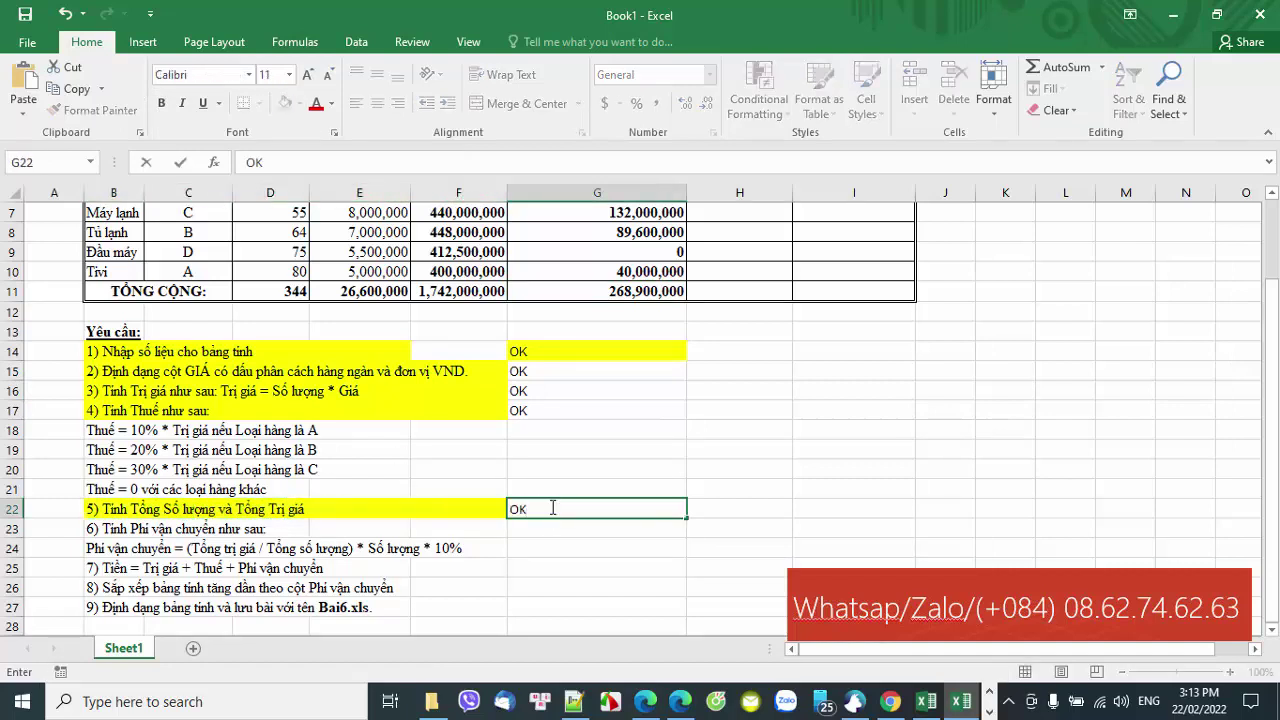
left_click(205, 530)
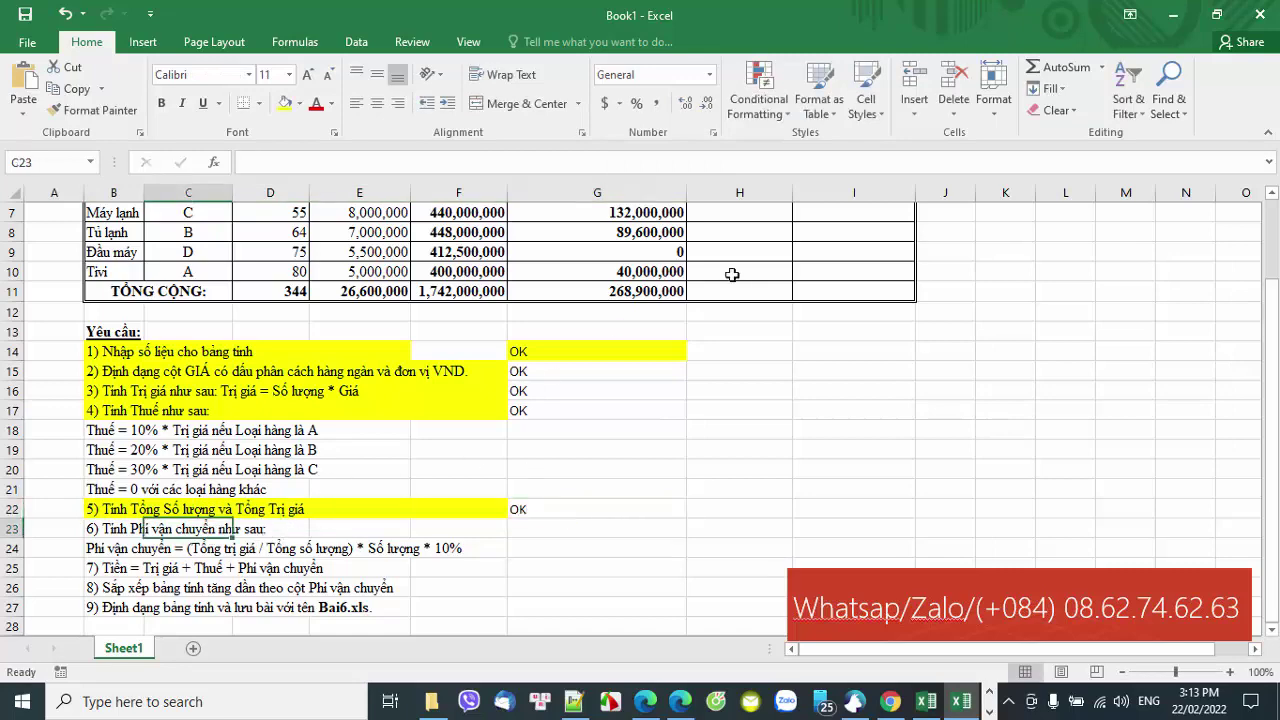
scroll(732, 274, "up", 2)
left_click(875, 286)
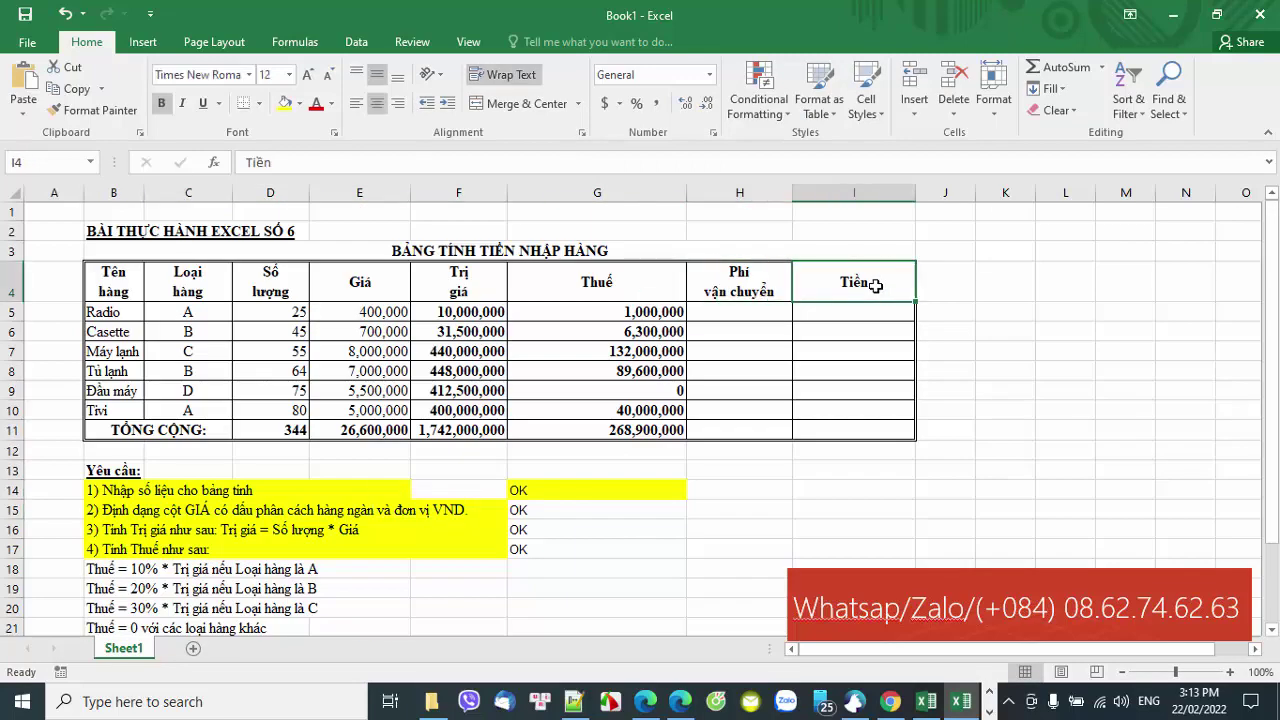
scroll(679, 372, "down", 2)
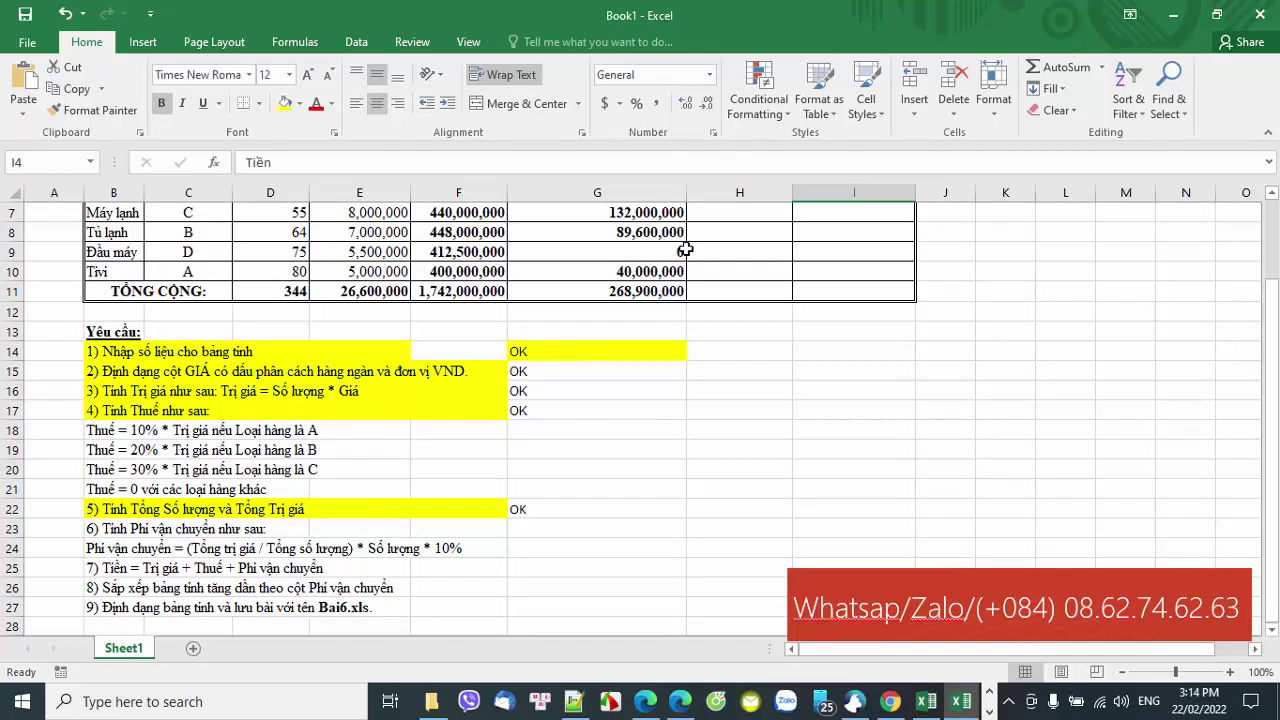
left_click(198, 550)
left_click(262, 550)
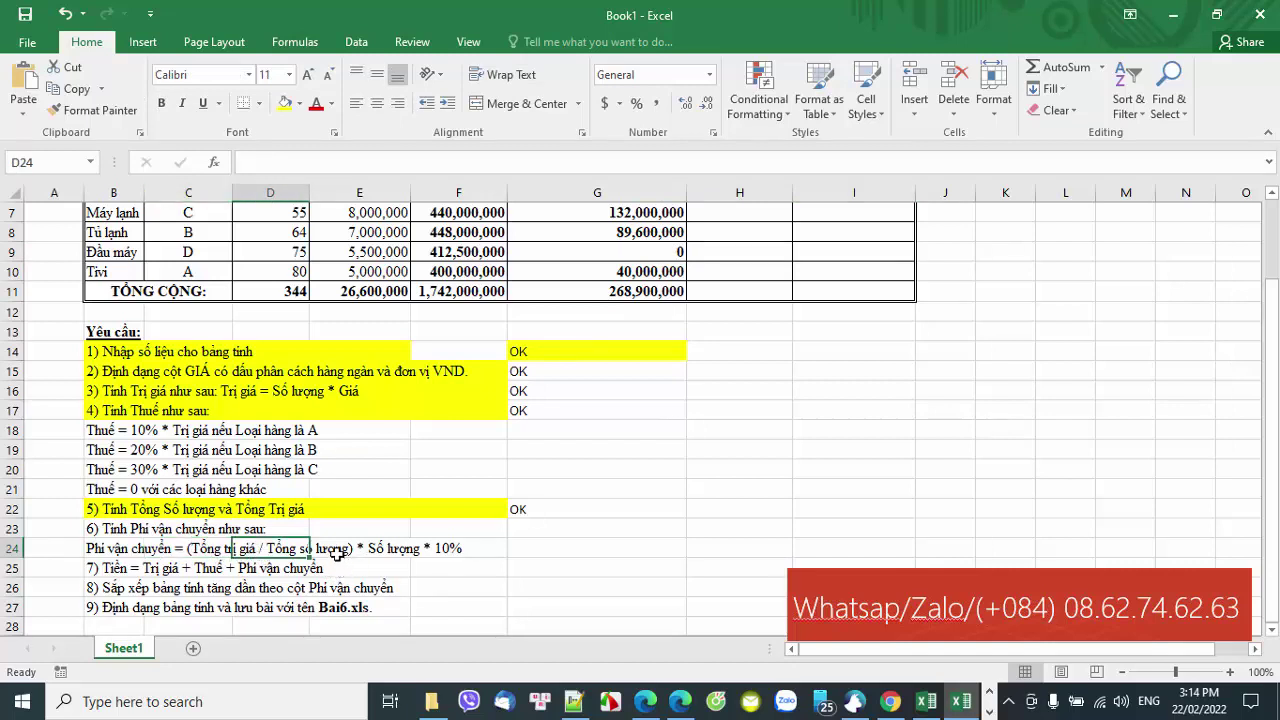
left_click(337, 553)
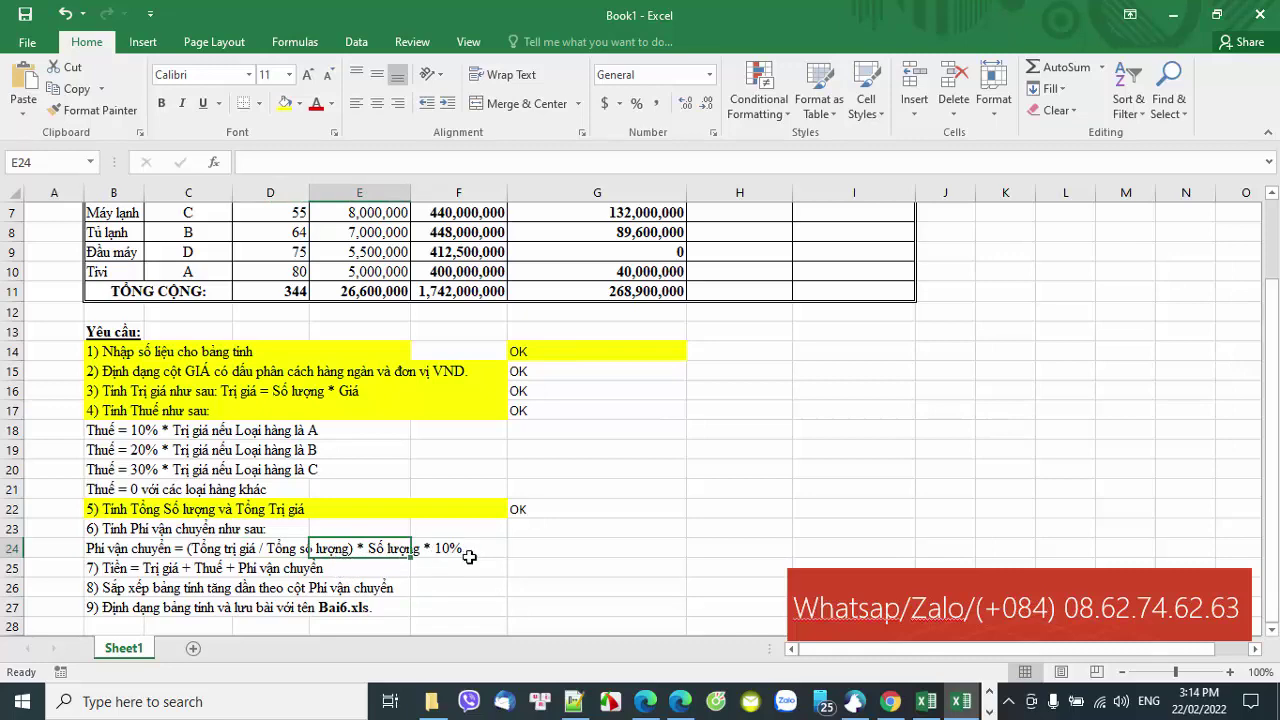
scroll(469, 557, "up", 2)
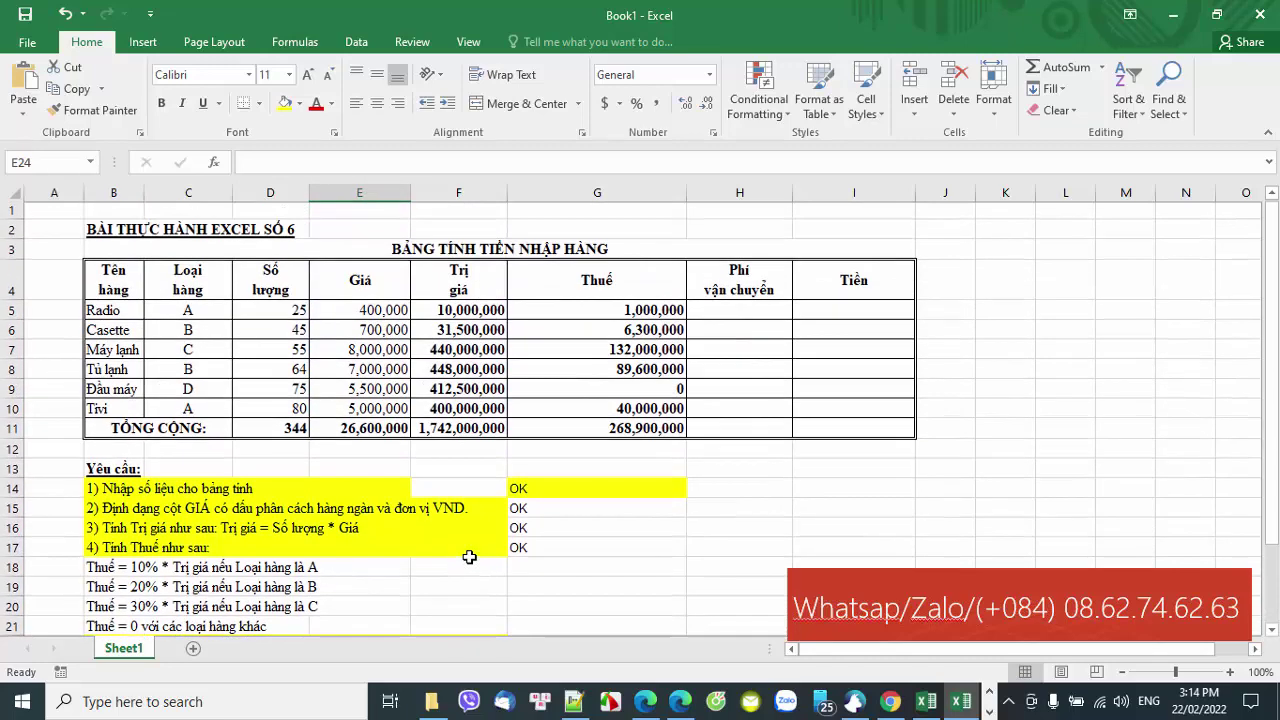
left_click(481, 272)
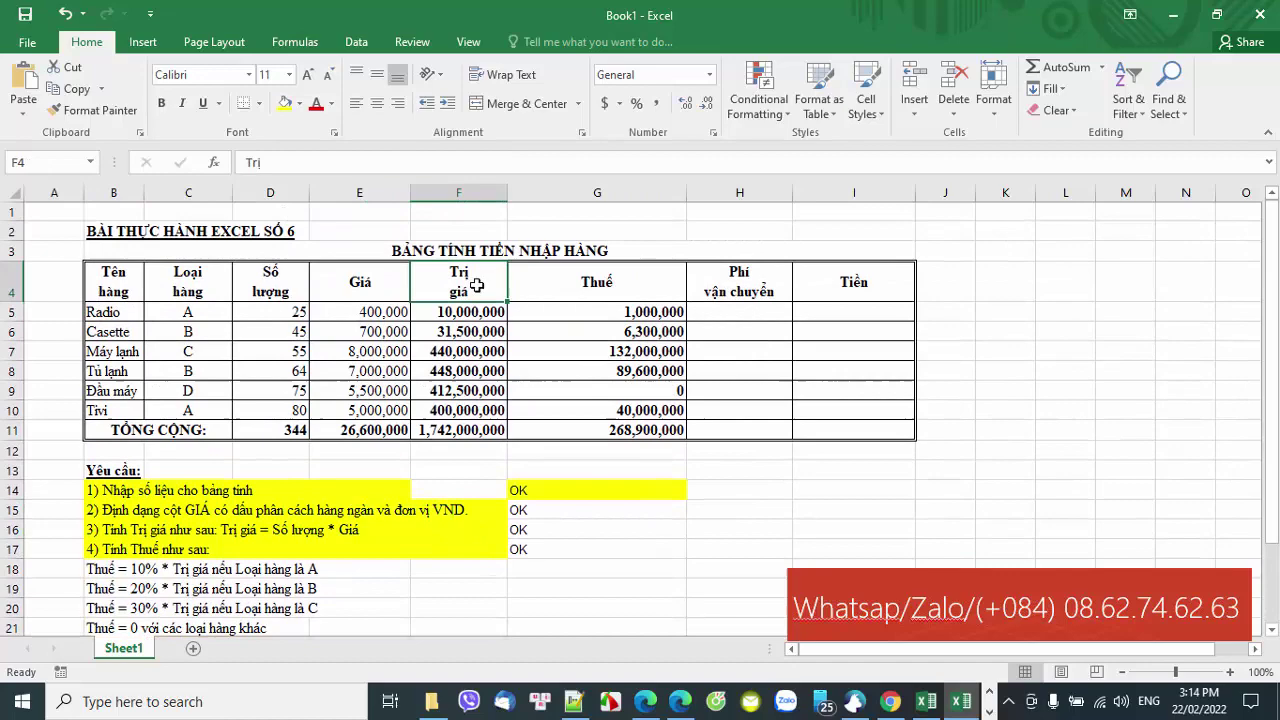
left_click(476, 432)
scroll(515, 505, "down", 1)
scroll(524, 520, "down", 1)
scroll(524, 520, "down", 1)
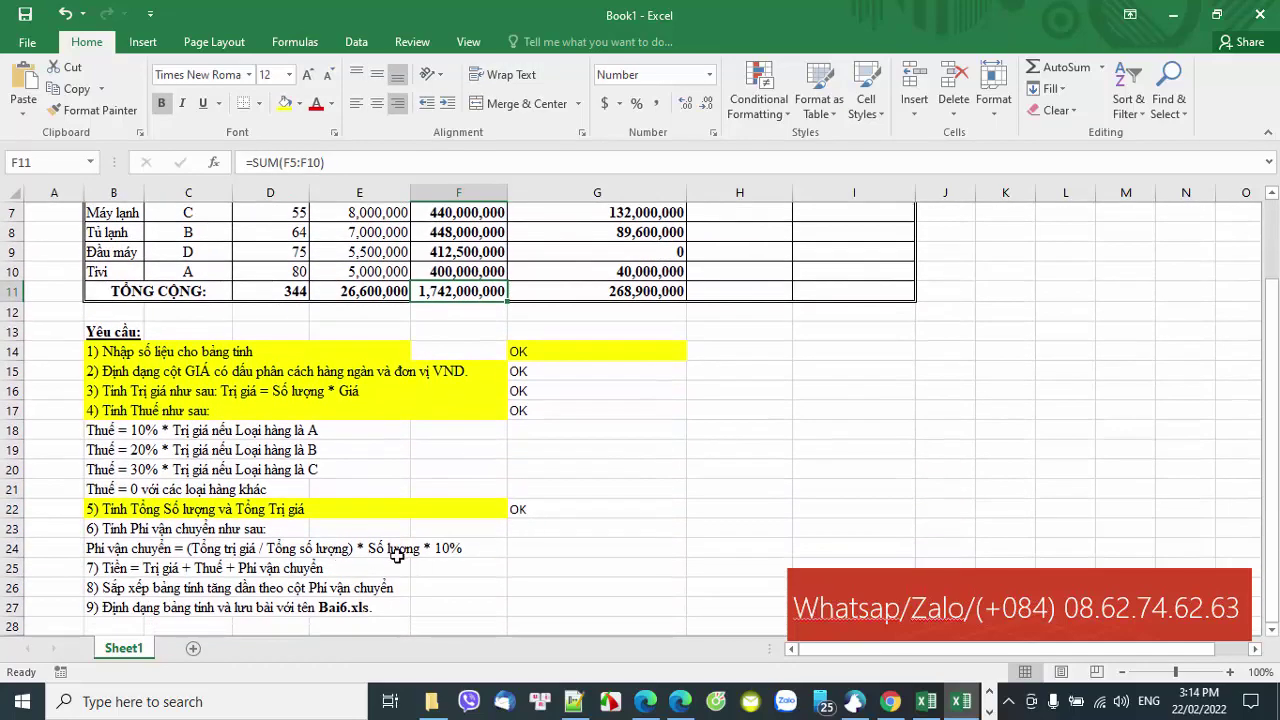
scroll(397, 555, "up", 1)
scroll(393, 556, "up", 1)
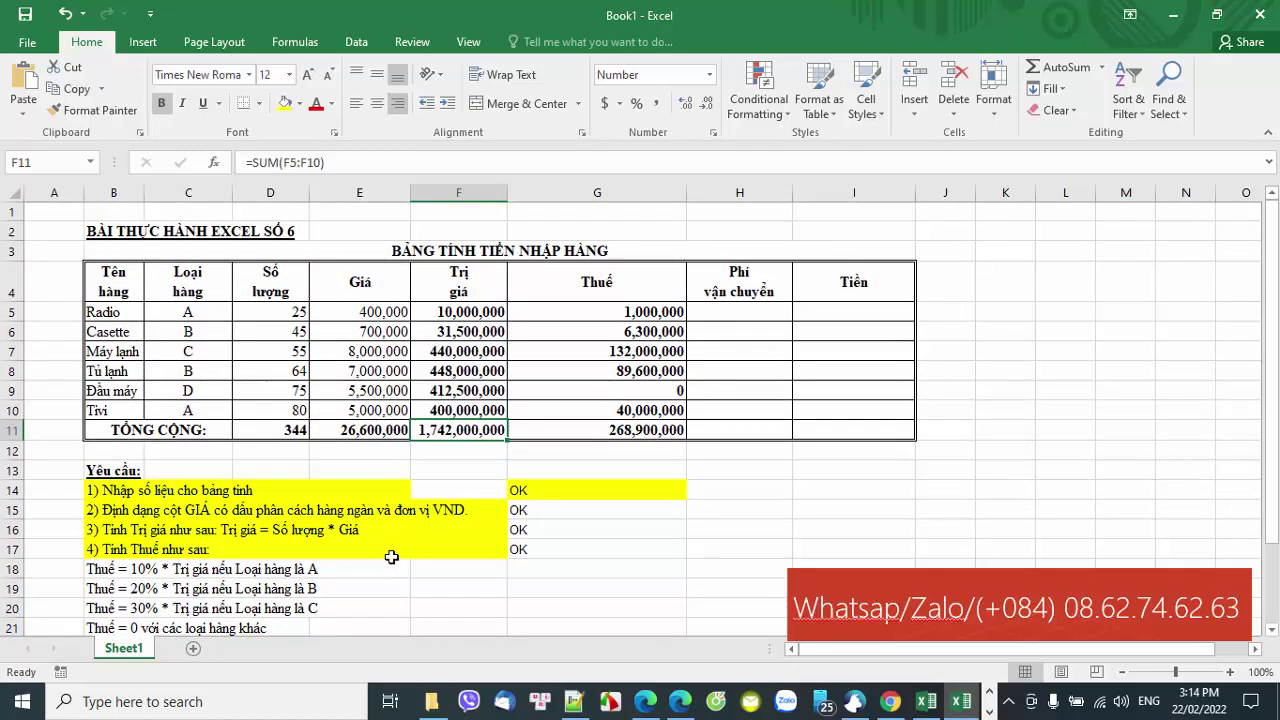
left_click(287, 428)
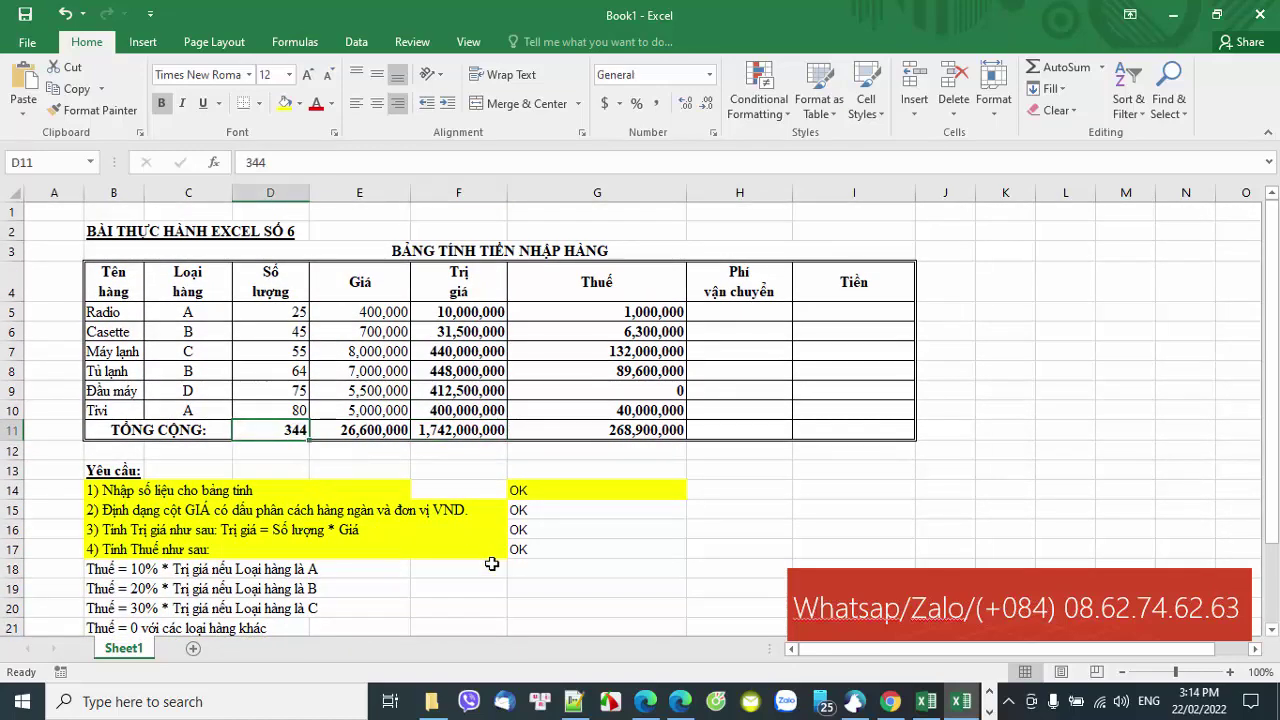
scroll(491, 564, "down", 1)
scroll(491, 563, "down", 1)
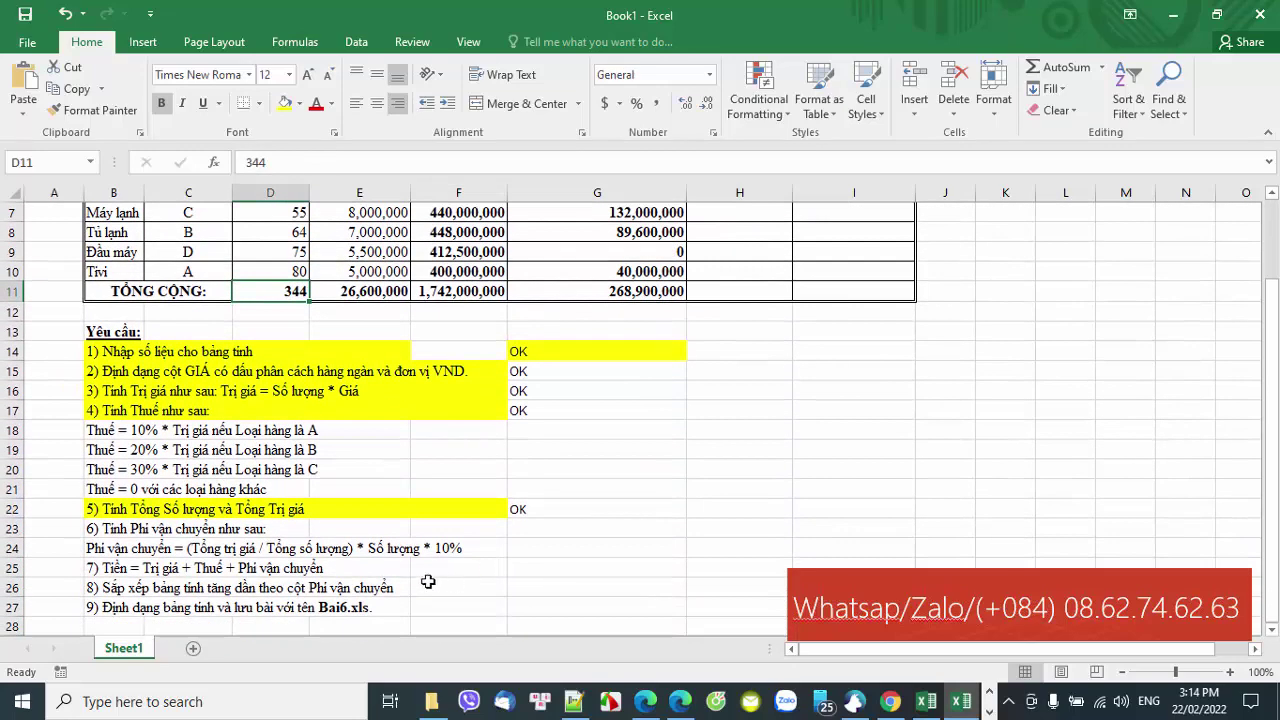
left_click(340, 470)
left_click(395, 550)
left_click(440, 555)
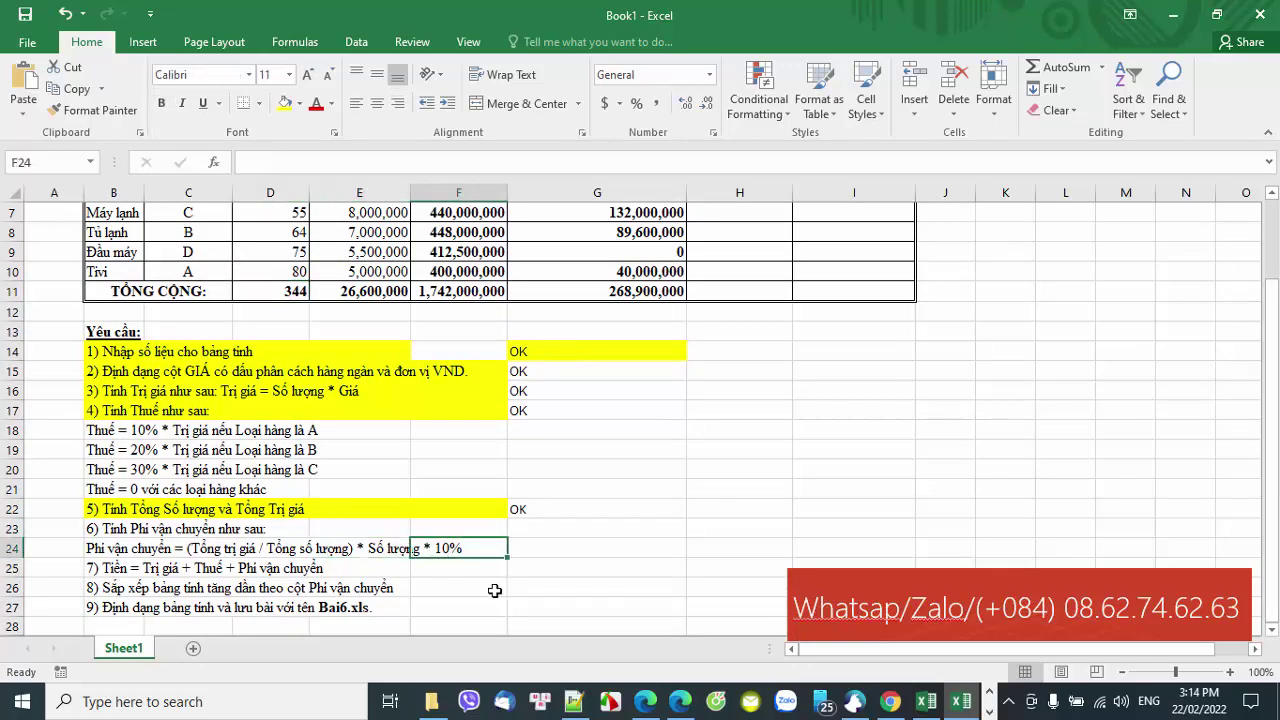
scroll(548, 530, "up", 2)
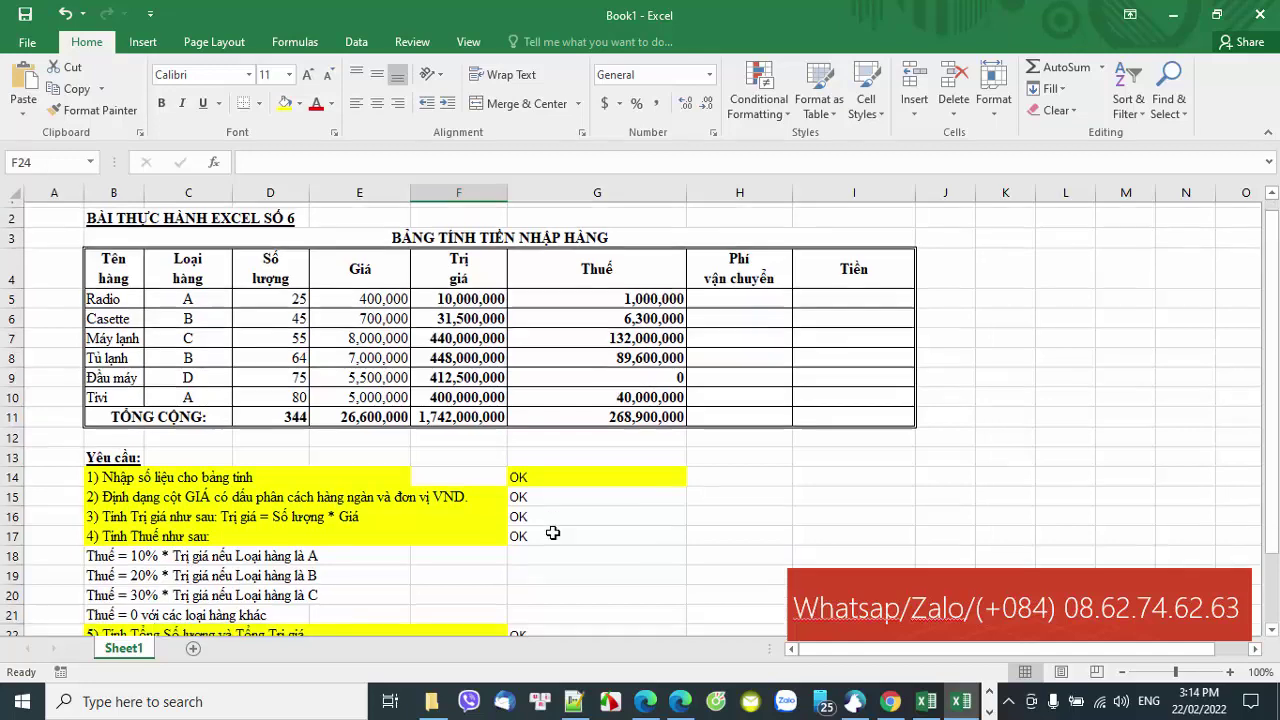
scroll(552, 533, "down", 2)
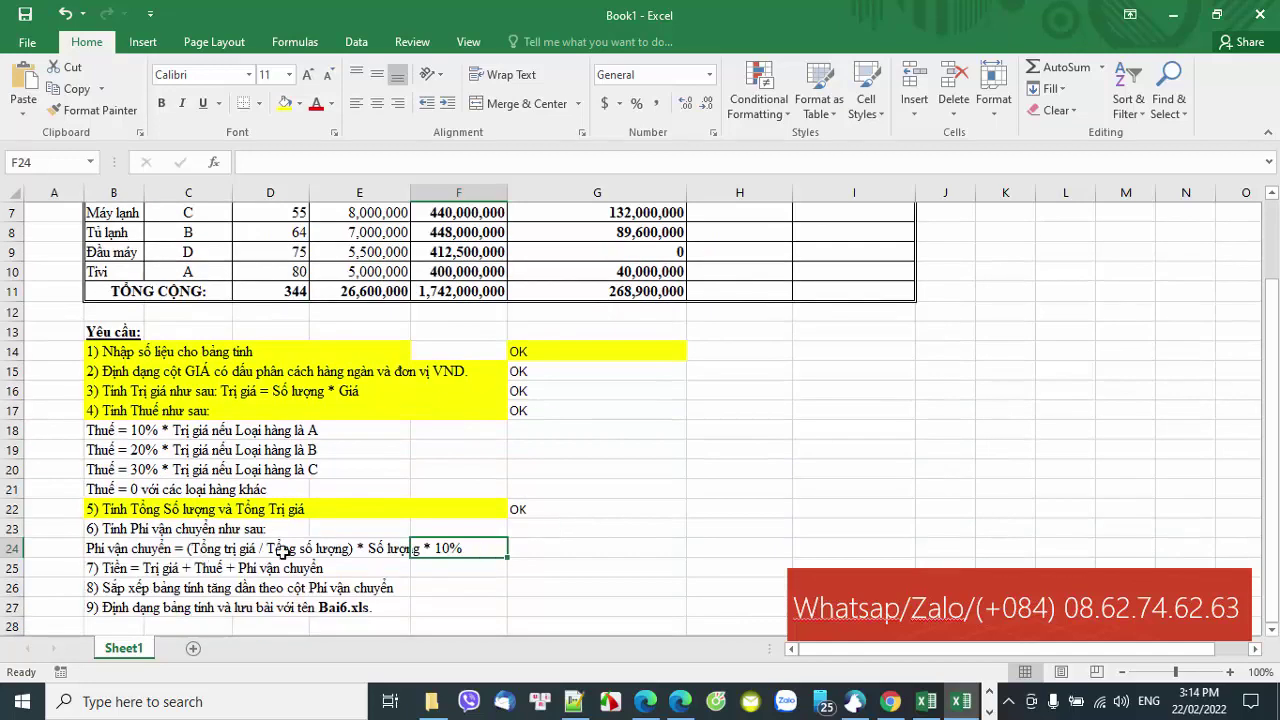
left_click(265, 552)
scroll(471, 576, "up", 2)
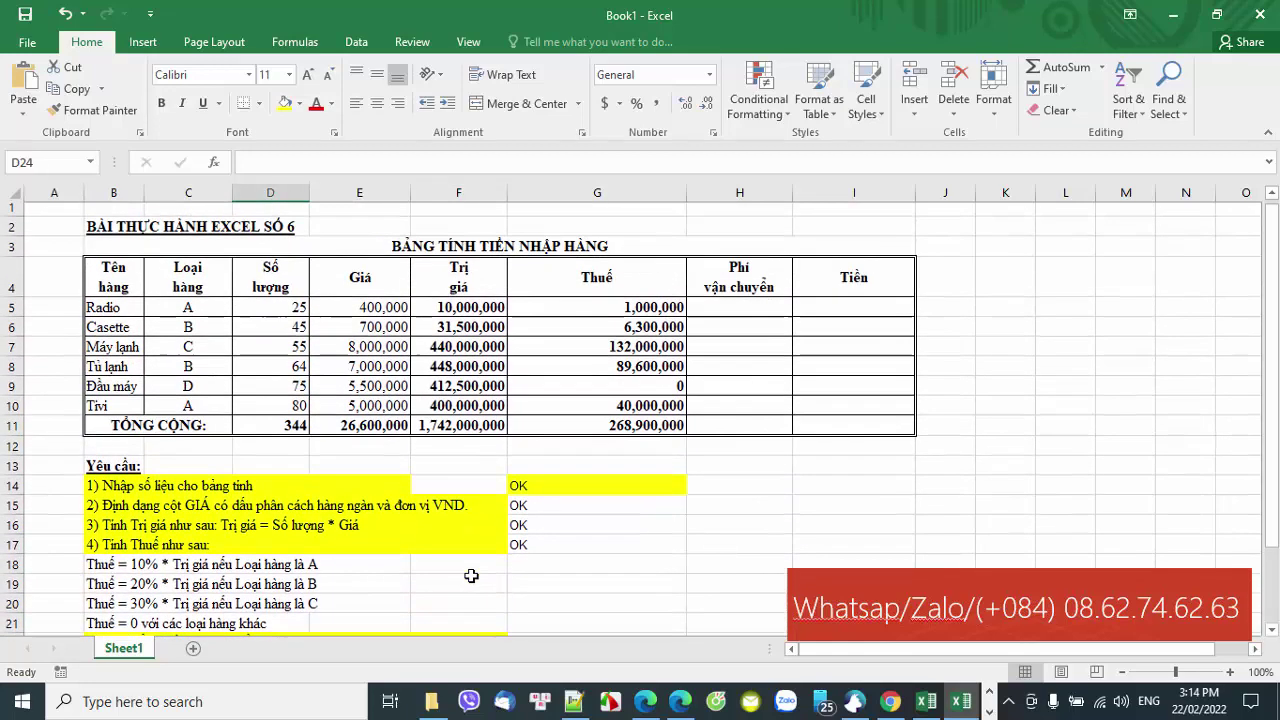
left_click(705, 313)
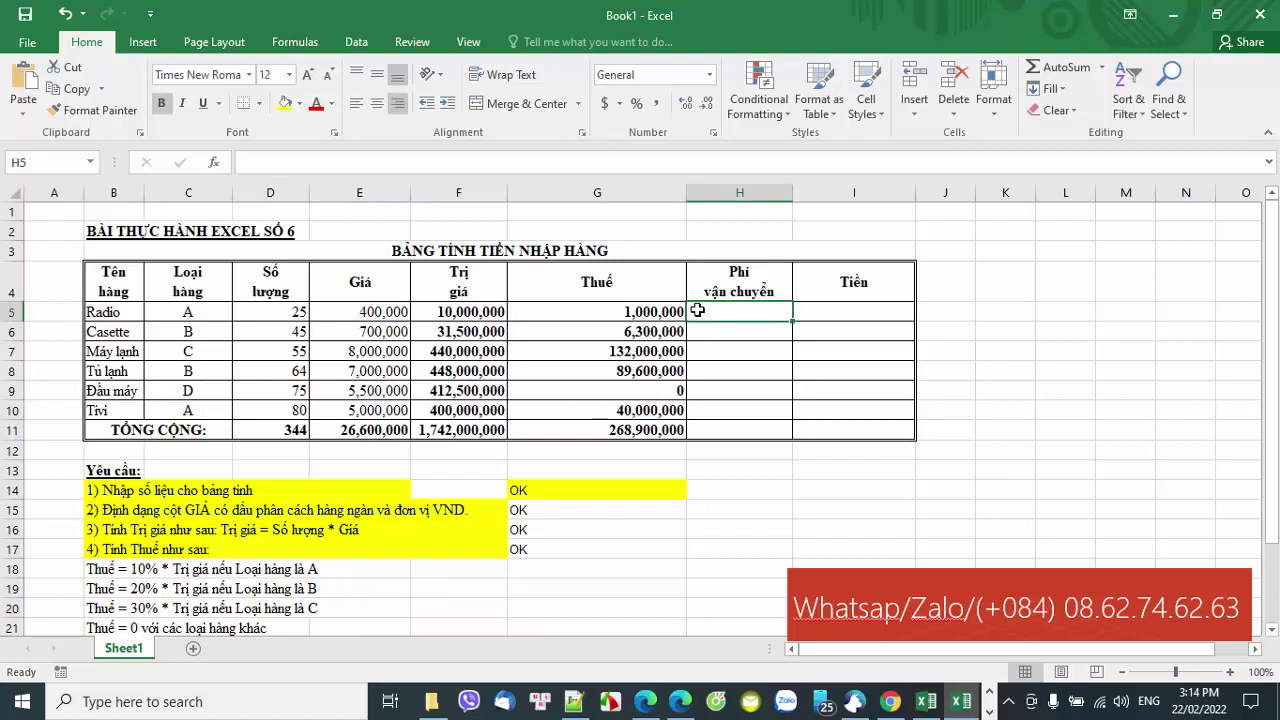
Enter =F11/D11*D5*0.1 in H5 by picking the total value, total quantity and Radio quantity cells
type("=")
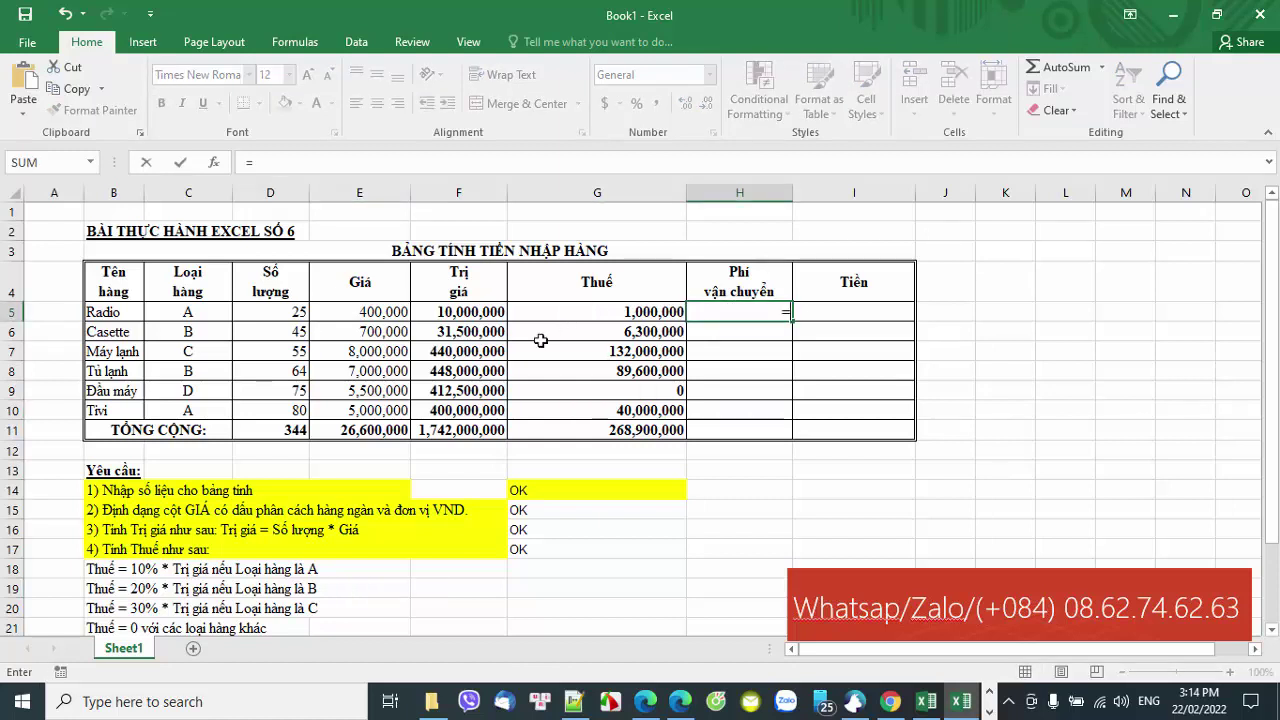
left_click(476, 432)
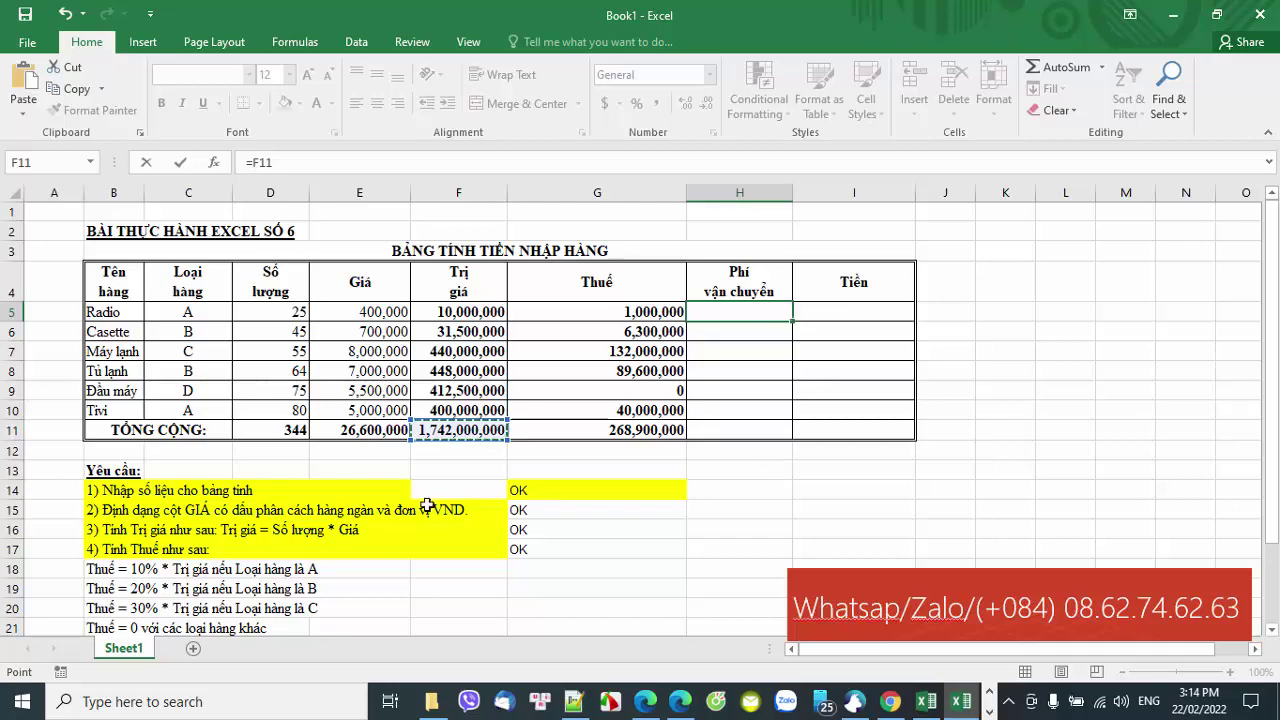
scroll(428, 504, "down", 2)
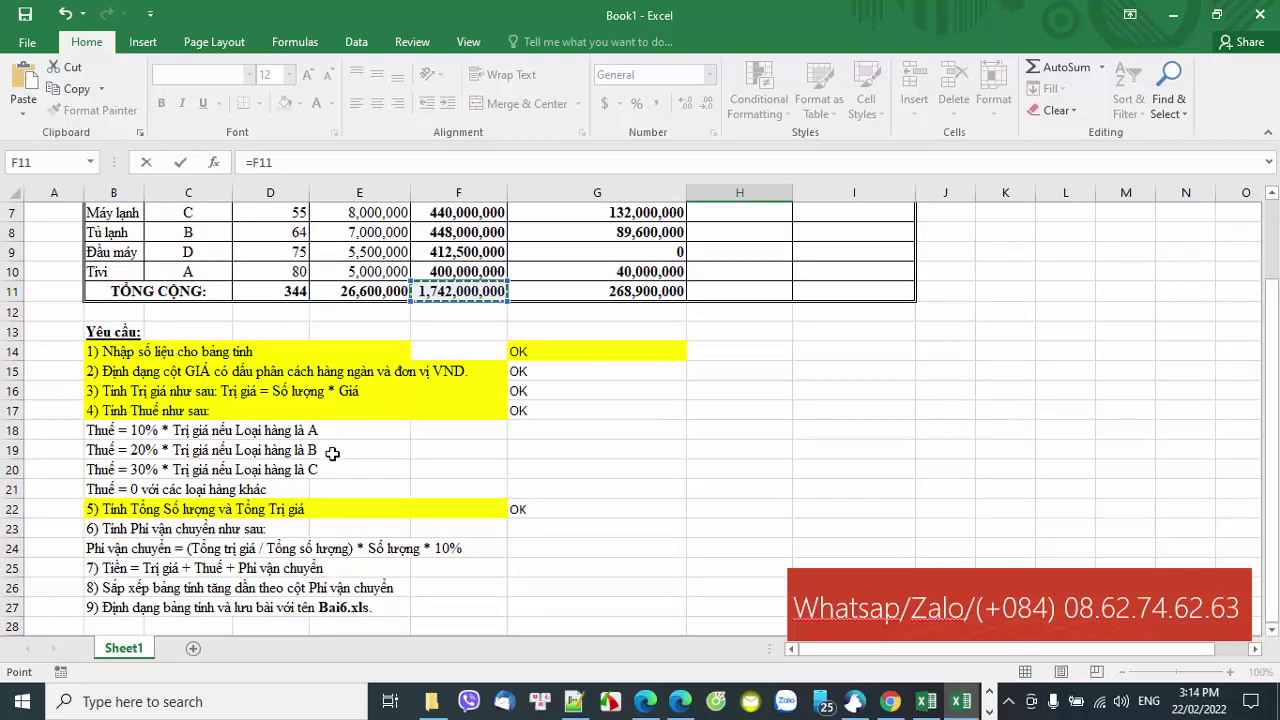
scroll(455, 400, "up", 2)
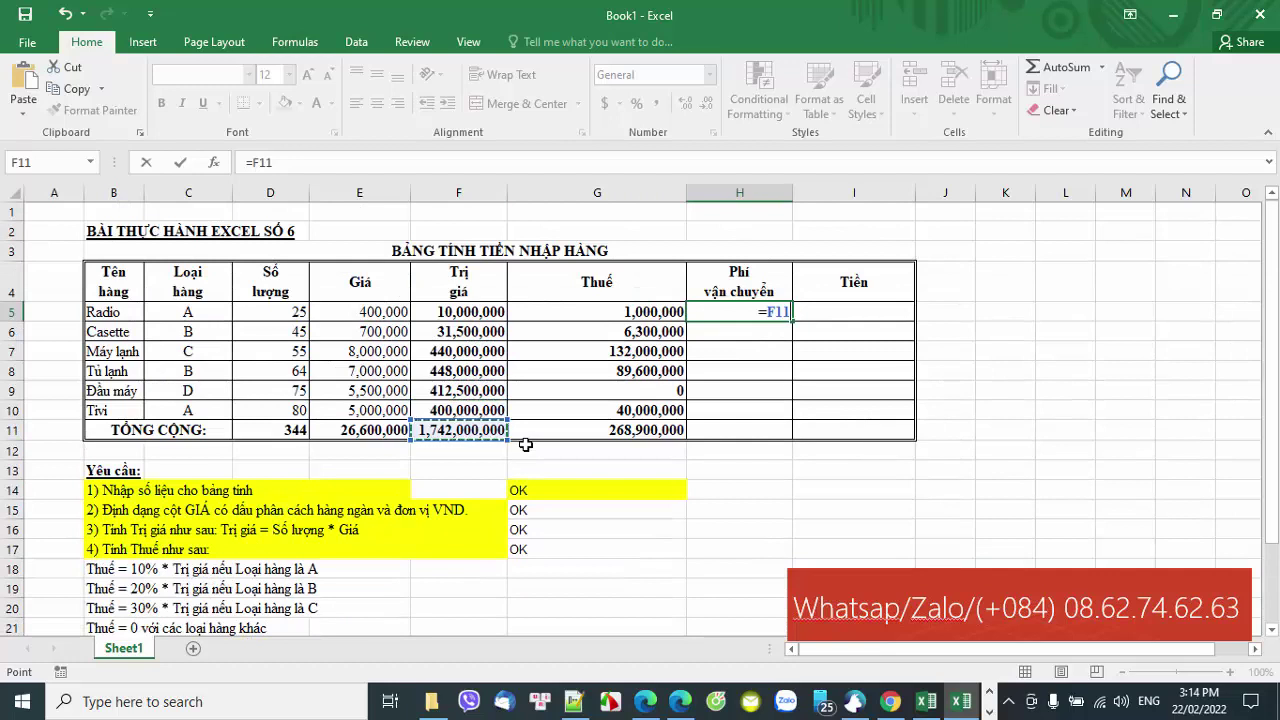
type("/")
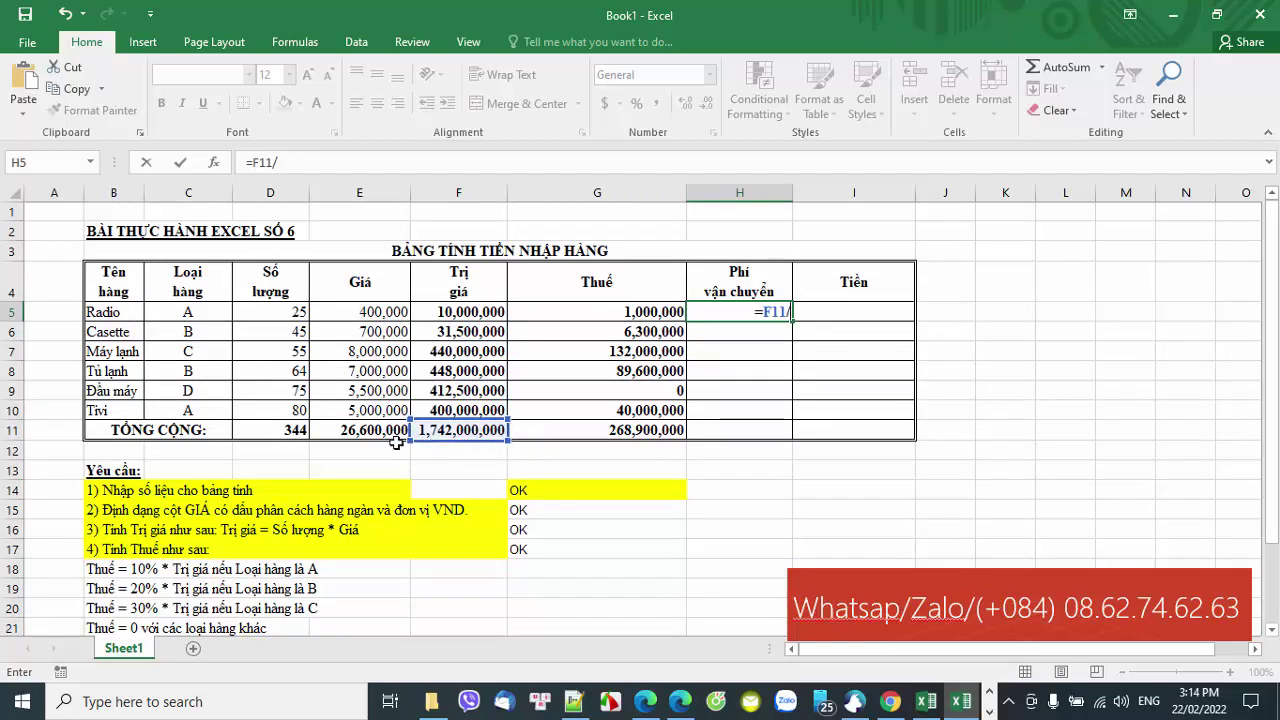
left_click(297, 430)
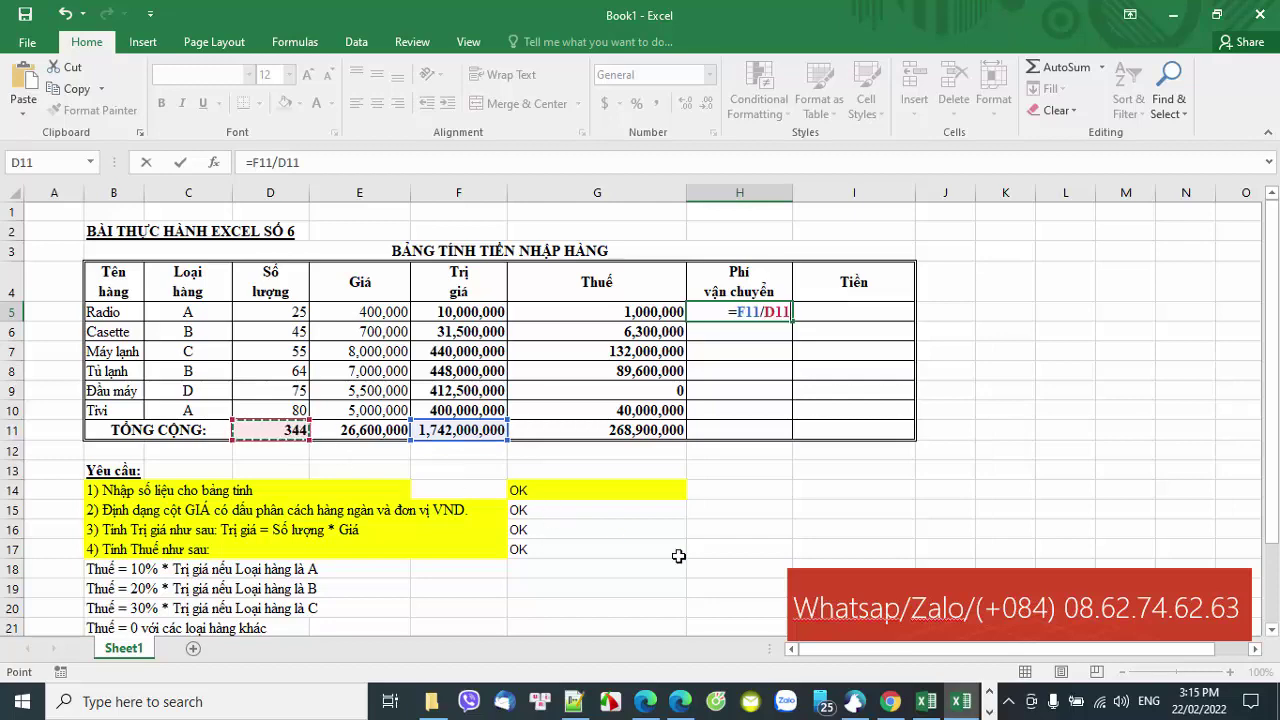
scroll(678, 556, "down", 1)
scroll(678, 556, "down", 1)
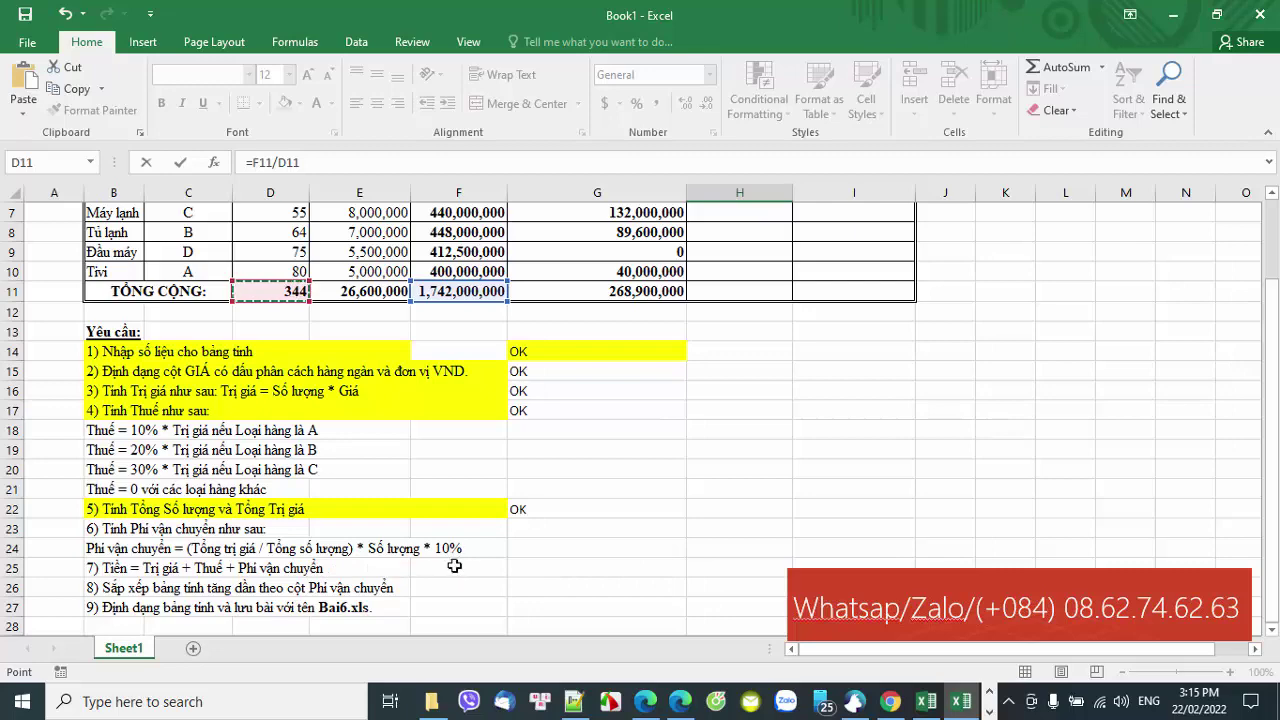
scroll(546, 581, "up", 1)
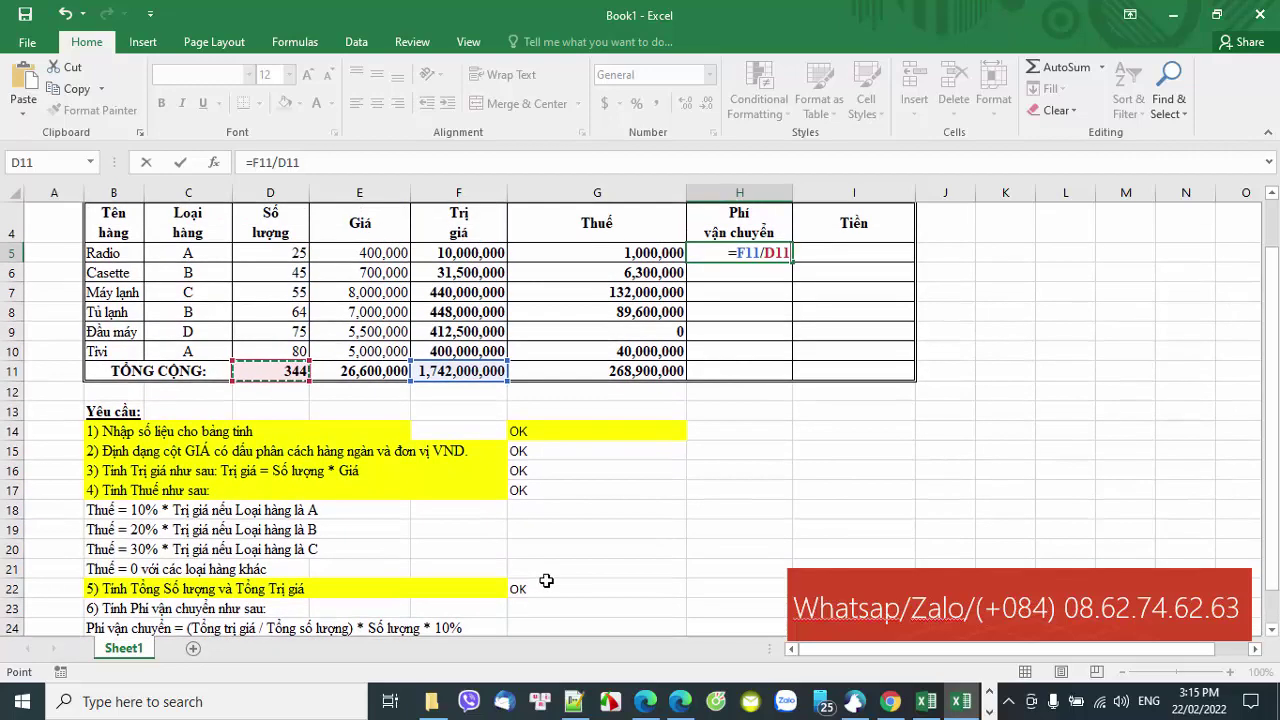
scroll(546, 581, "up", 1)
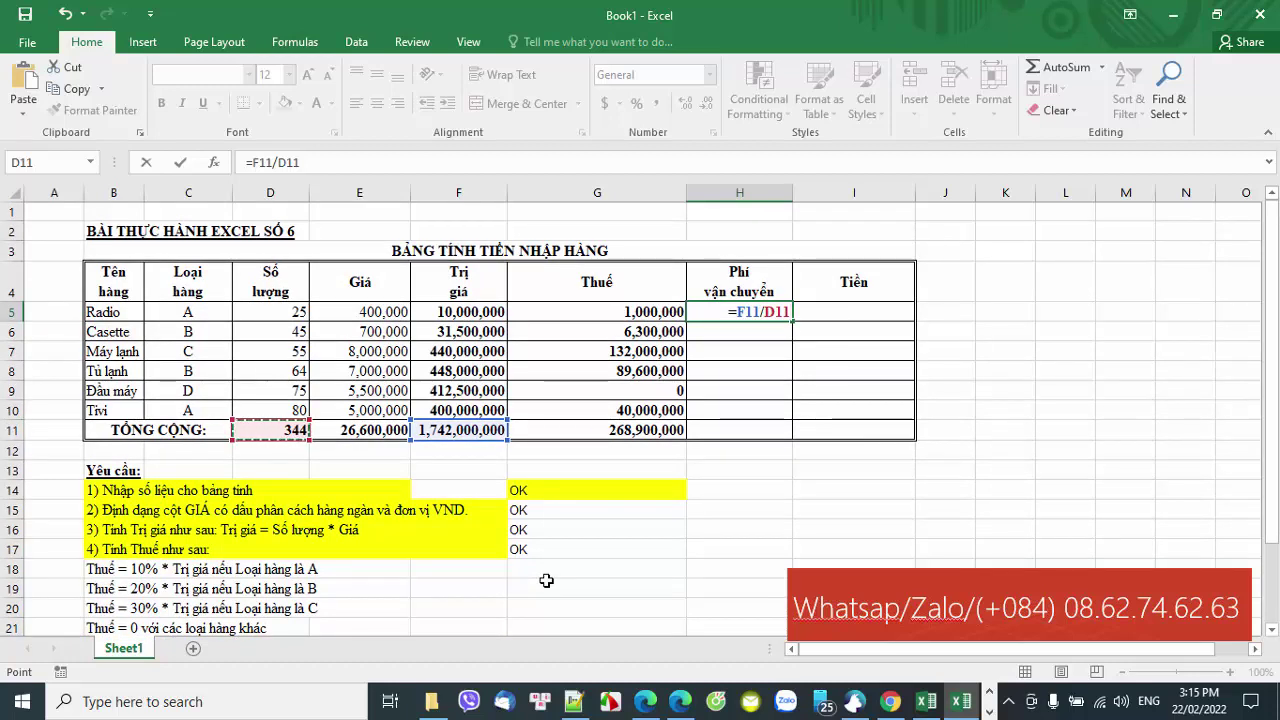
type("*")
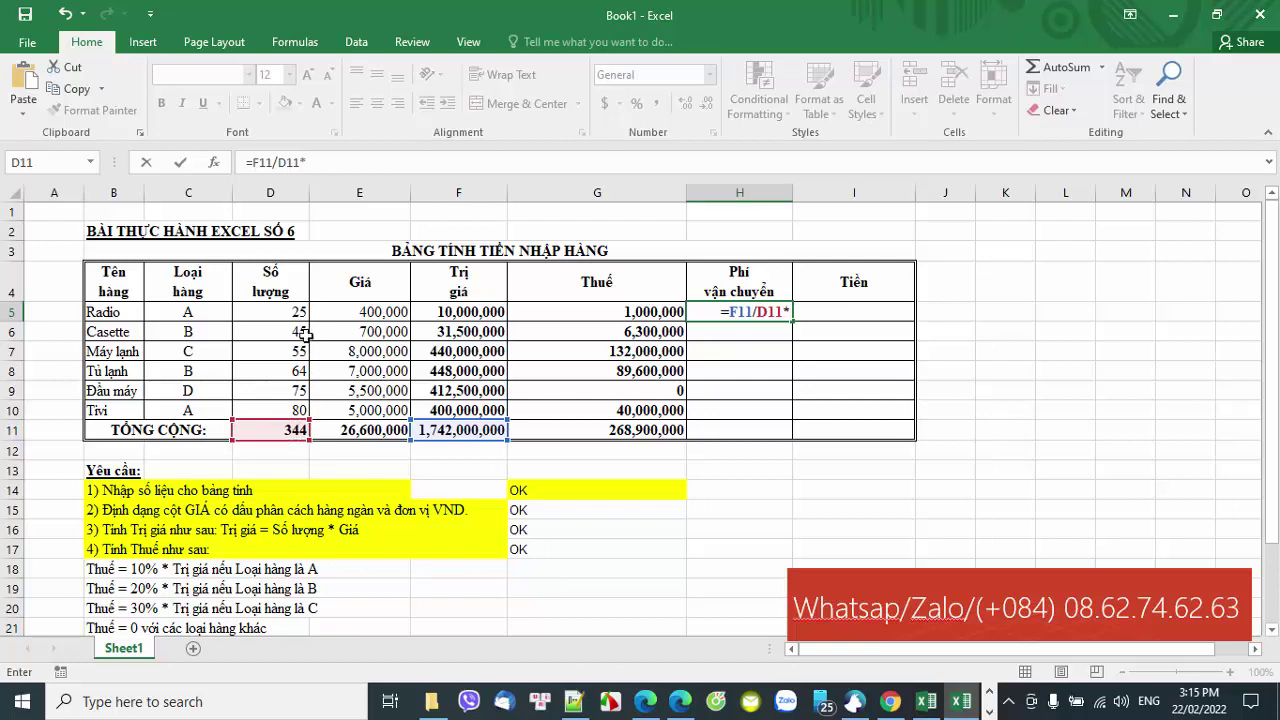
left_click(284, 311)
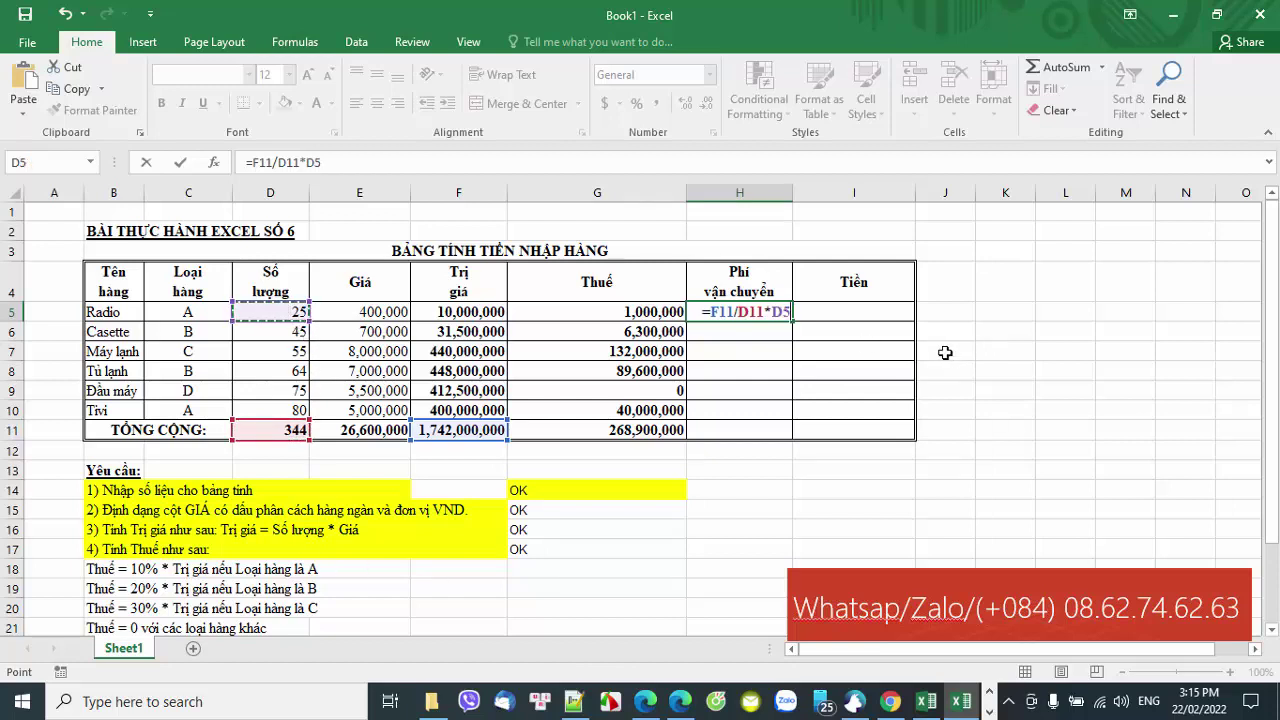
type("*")
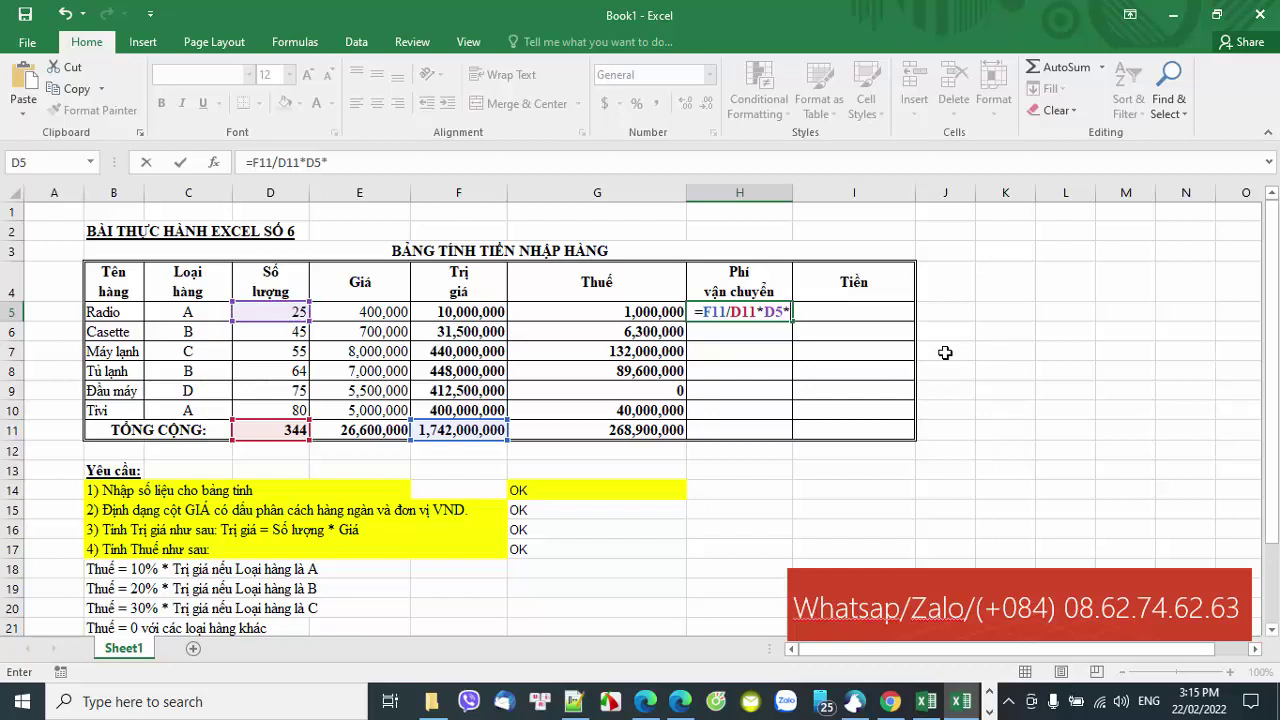
type("0")
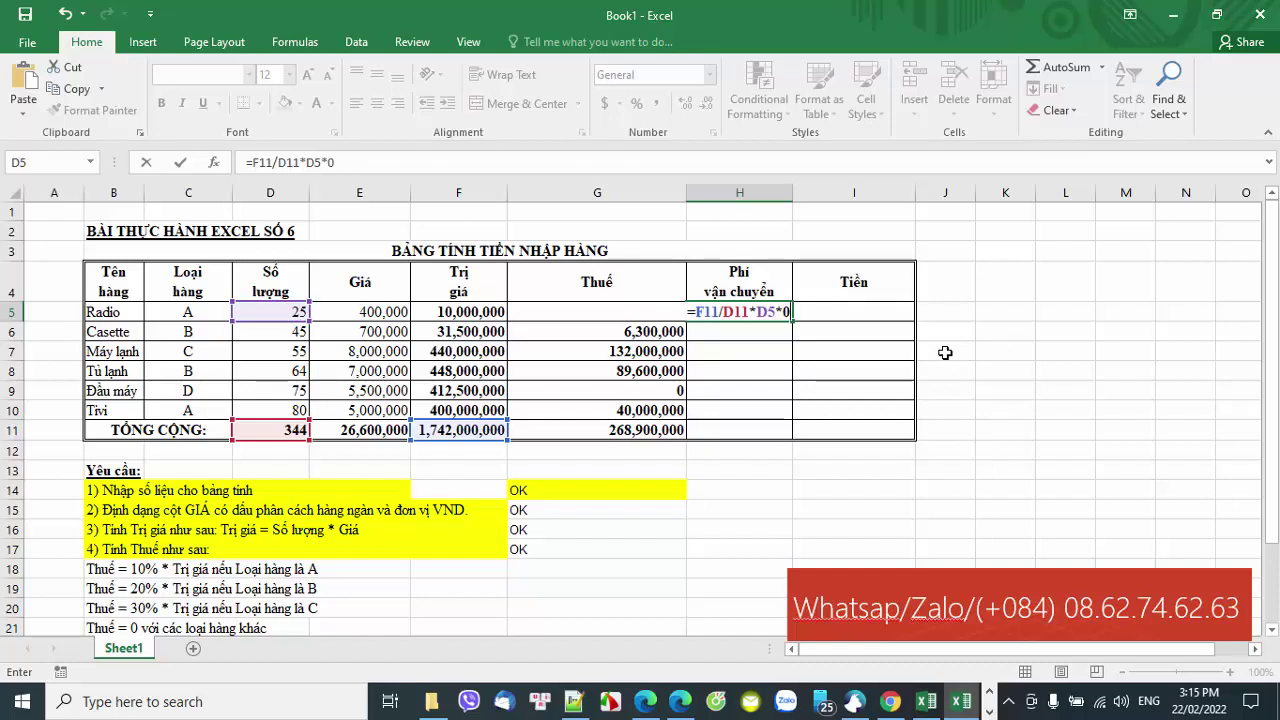
type(".1")
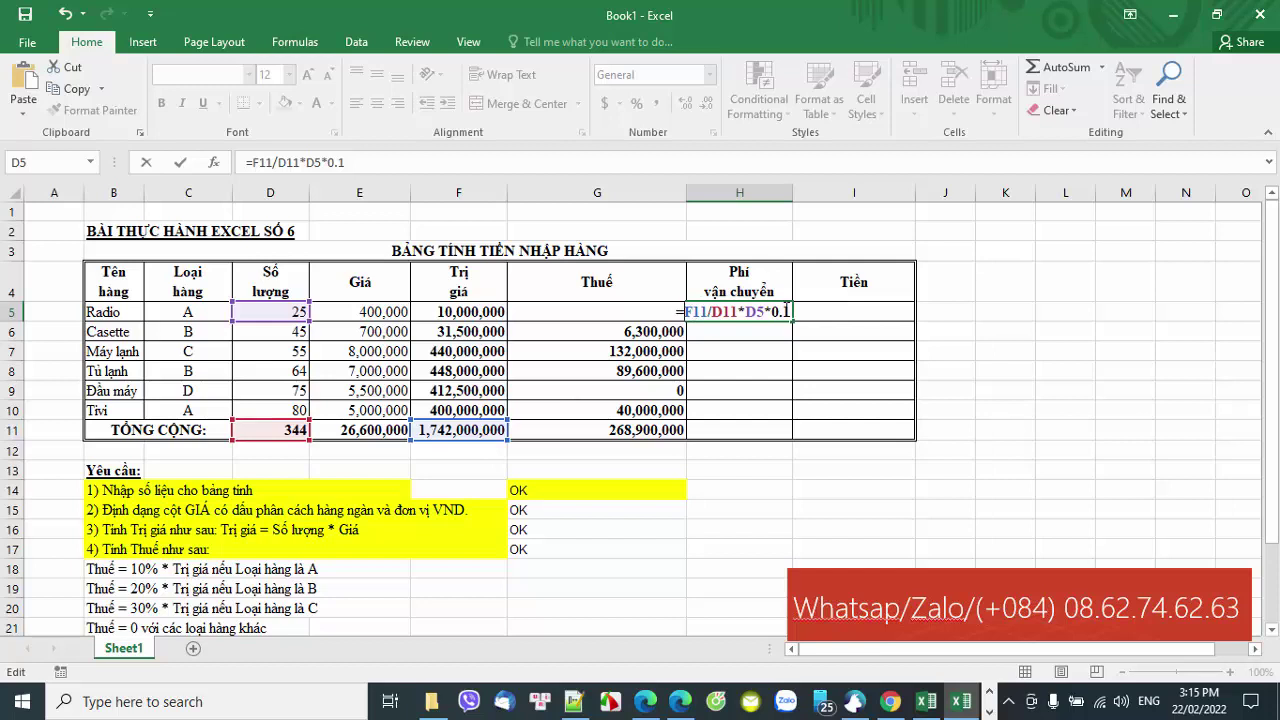
Make both totals absolute so the formula reads =$F$11/$D$11*D5*0.1
type("$F")
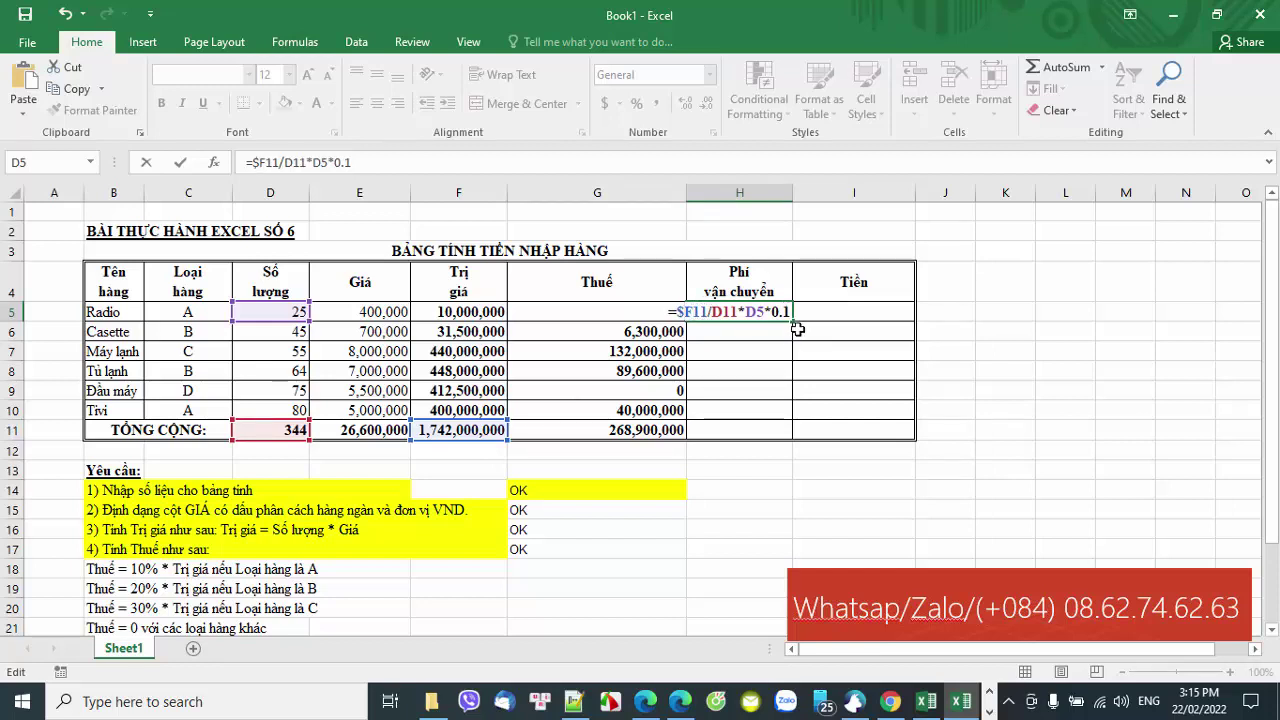
type("$")
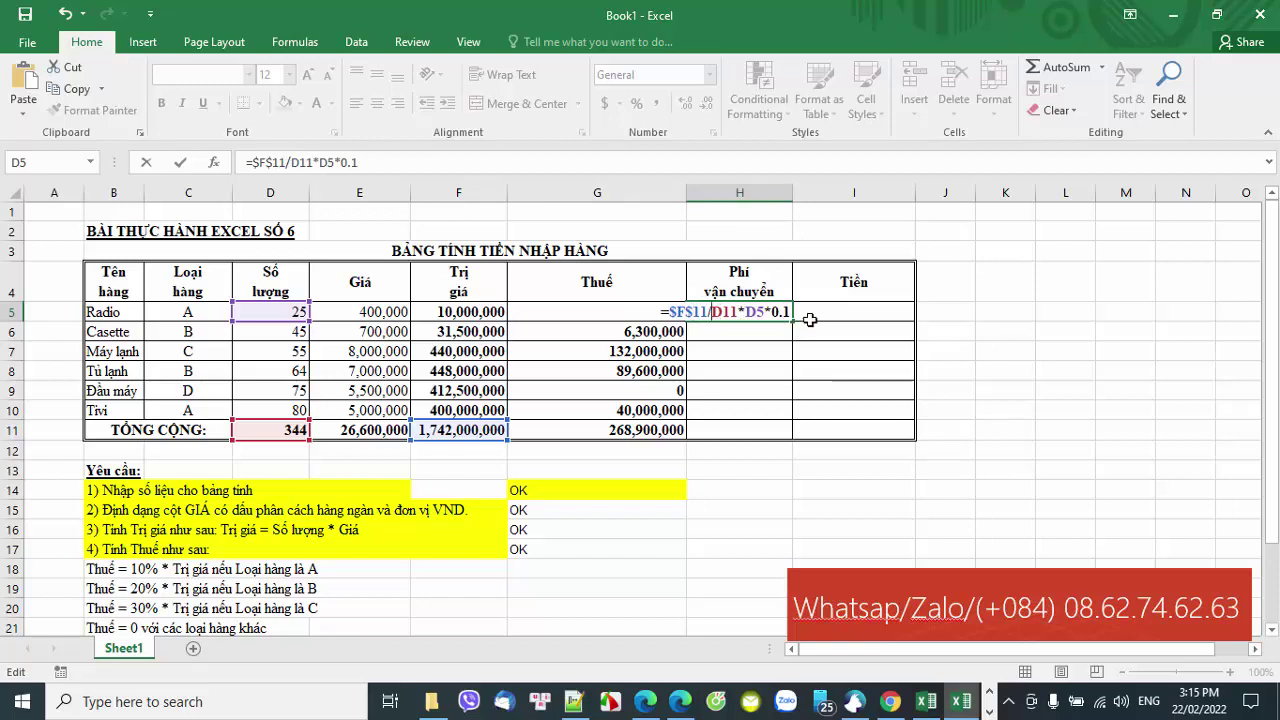
type("$")
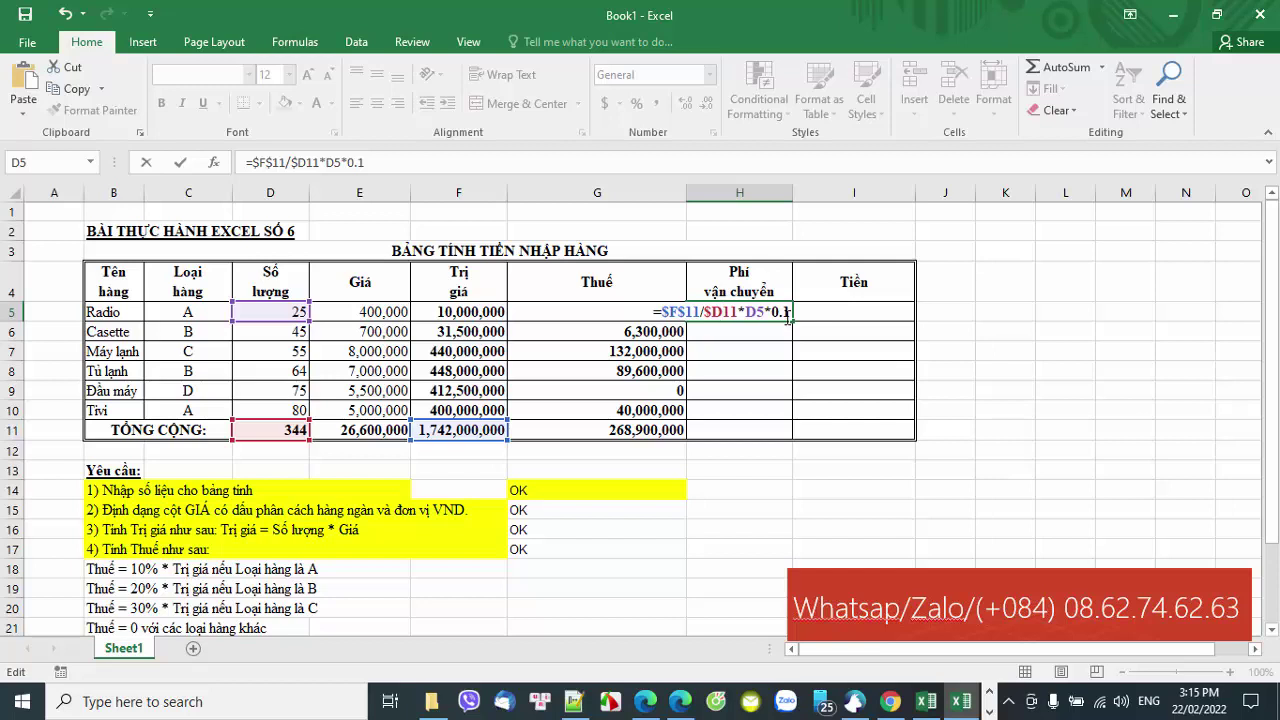
type("$")
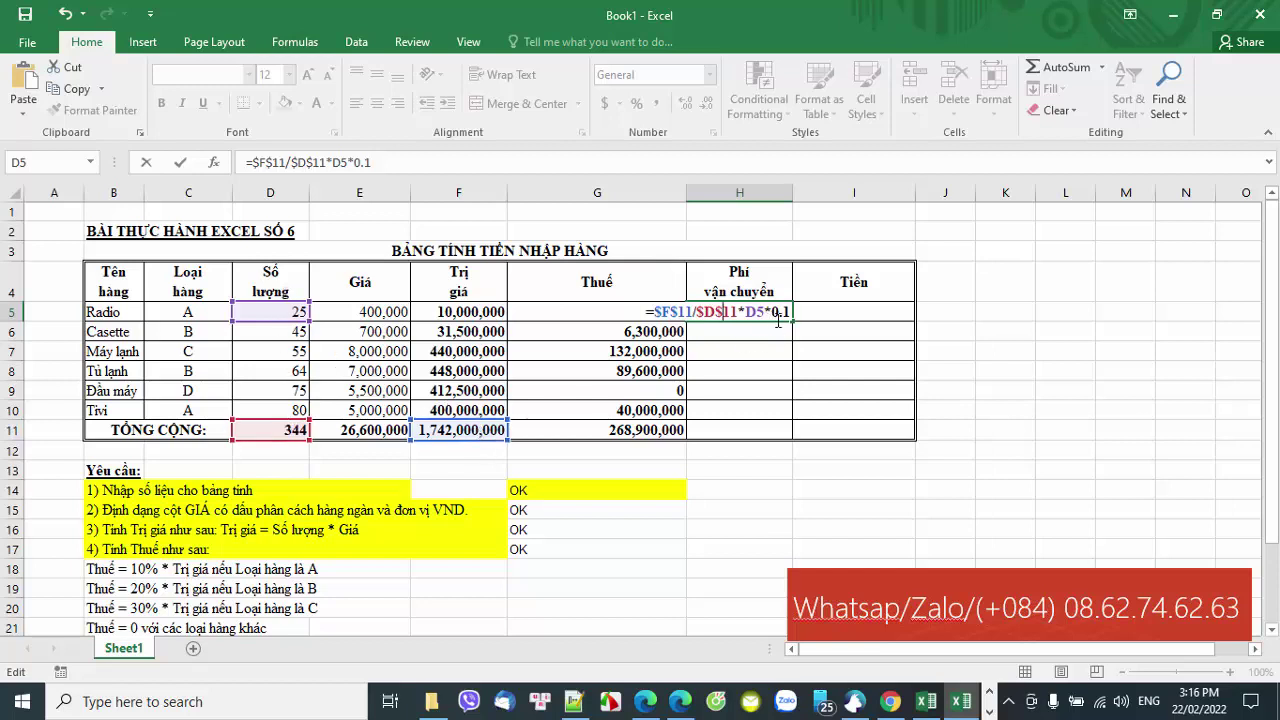
Commit the H5 shipping-fee formula, copy it down to H10, and select H5:H10
key("Return")
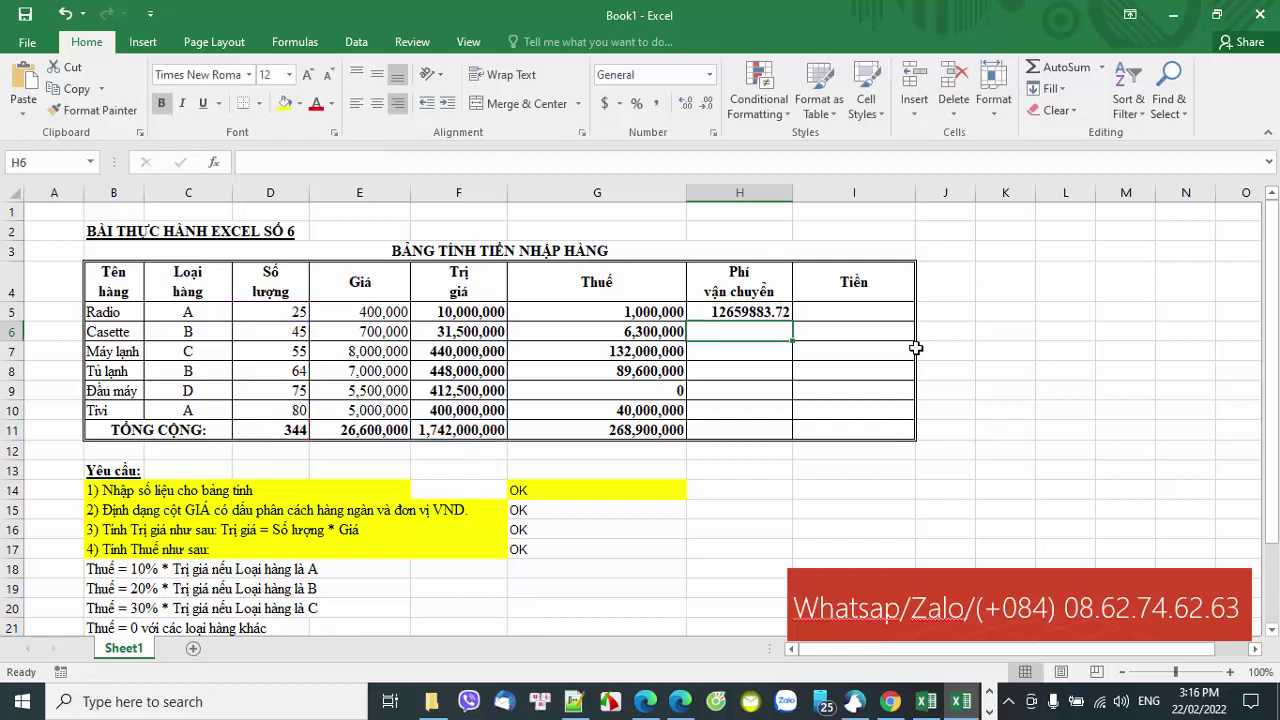
left_click(758, 313)
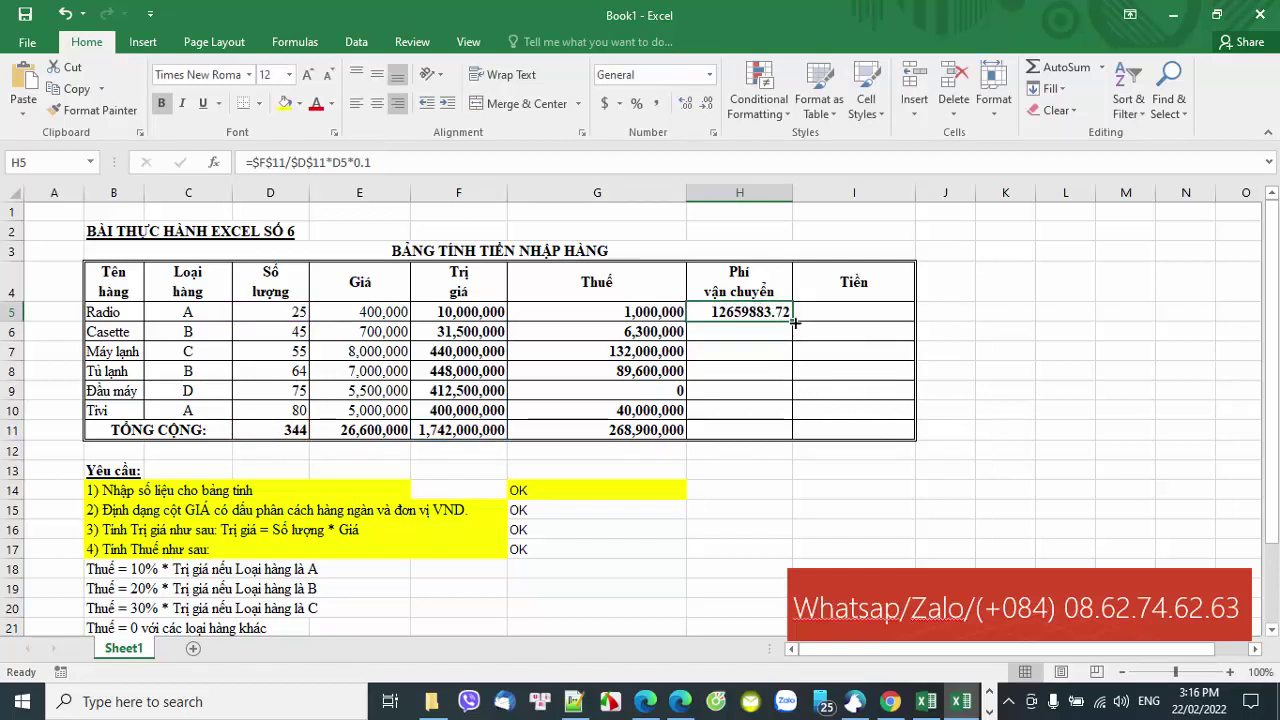
scroll(655, 411, "down", 1)
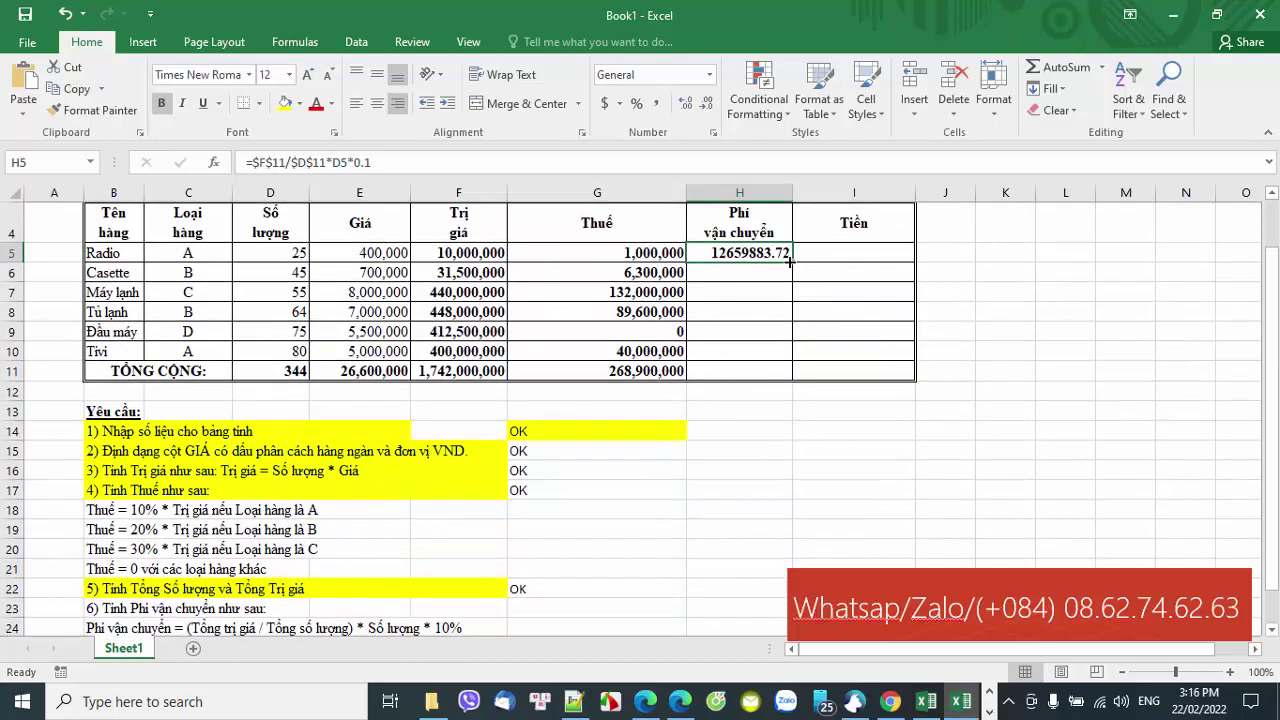
left_click_drag(790, 260, 786, 360)
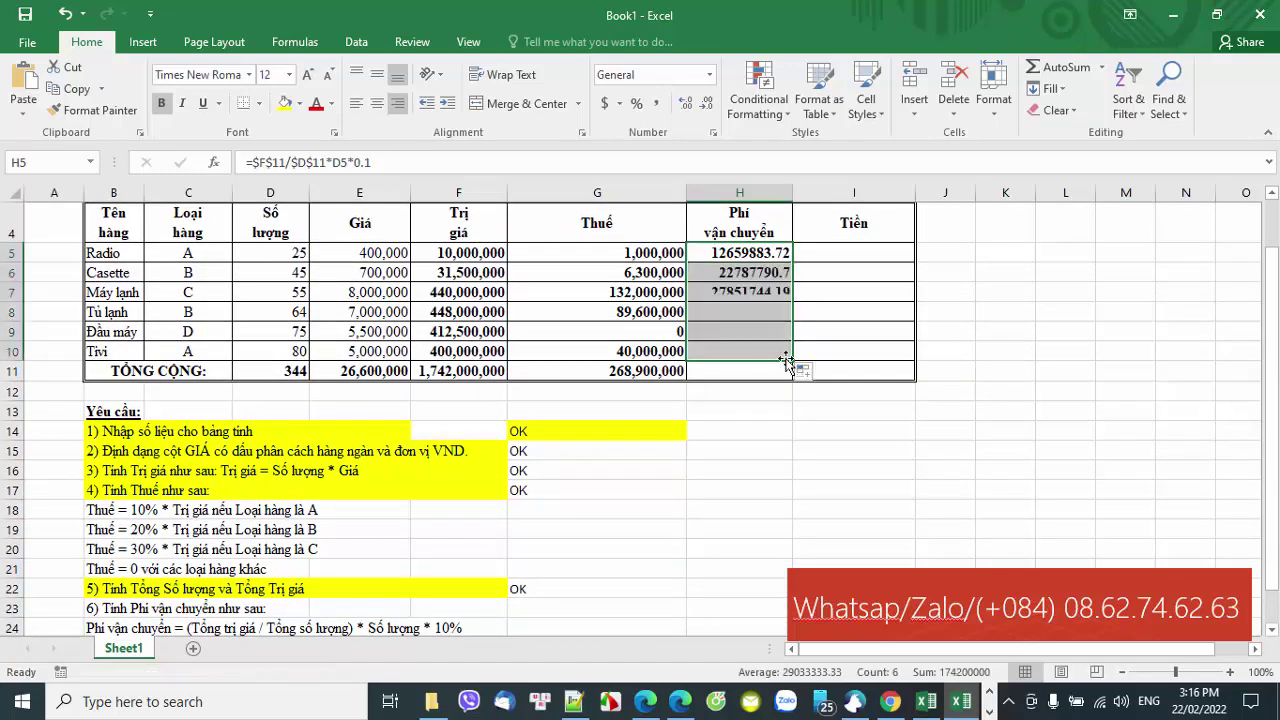
scroll(855, 395, "up", 1)
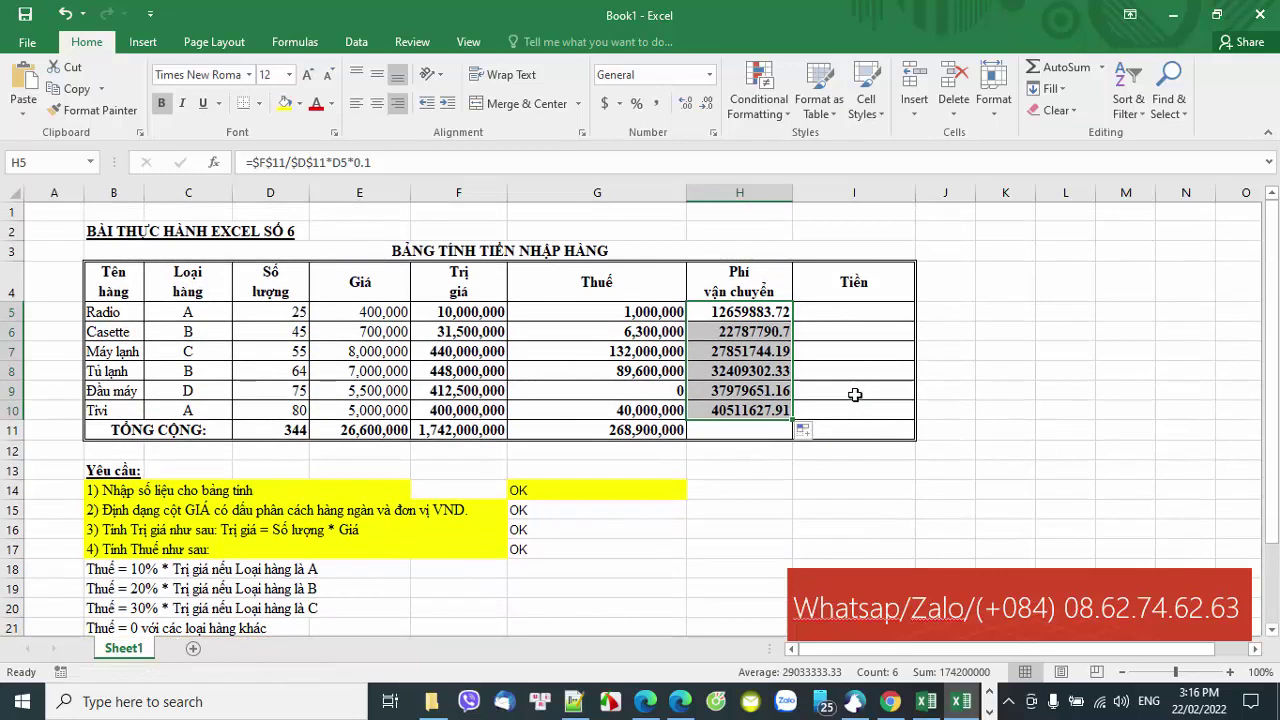
left_click_drag(760, 311, 761, 399)
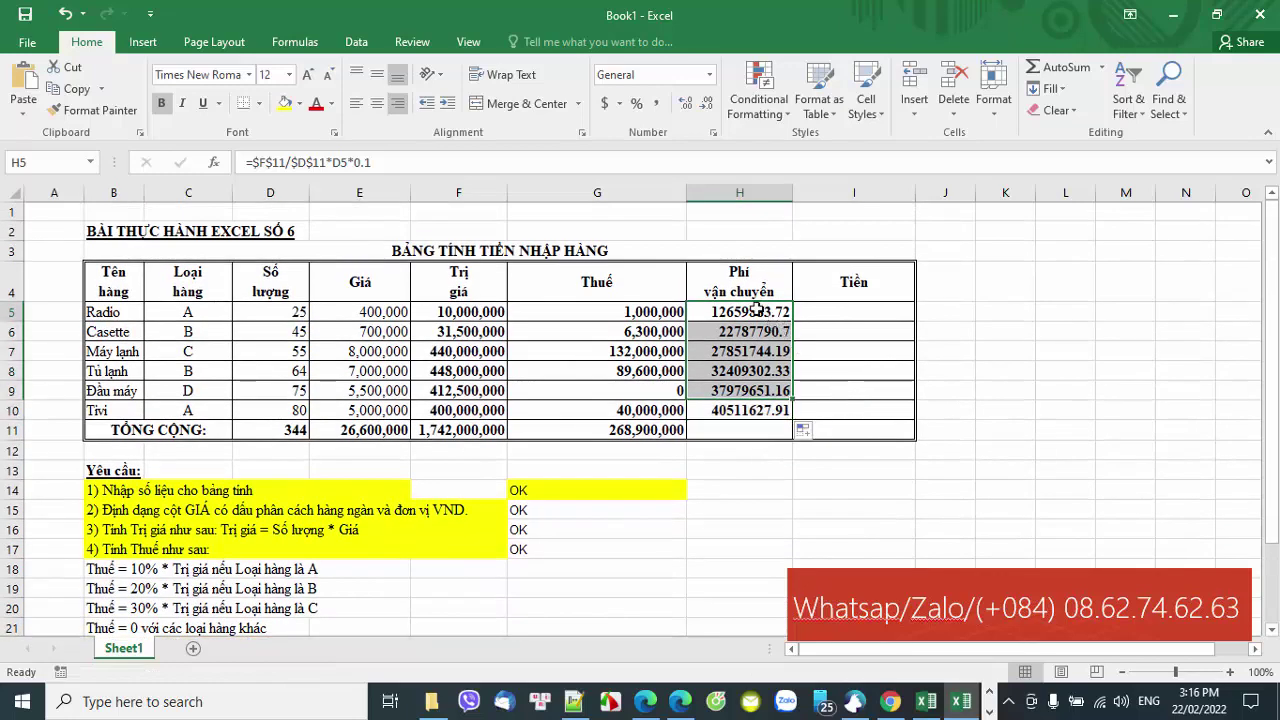
Format the shipping fees as Number with 0 decimals and thousands separators
right_click(757, 376)
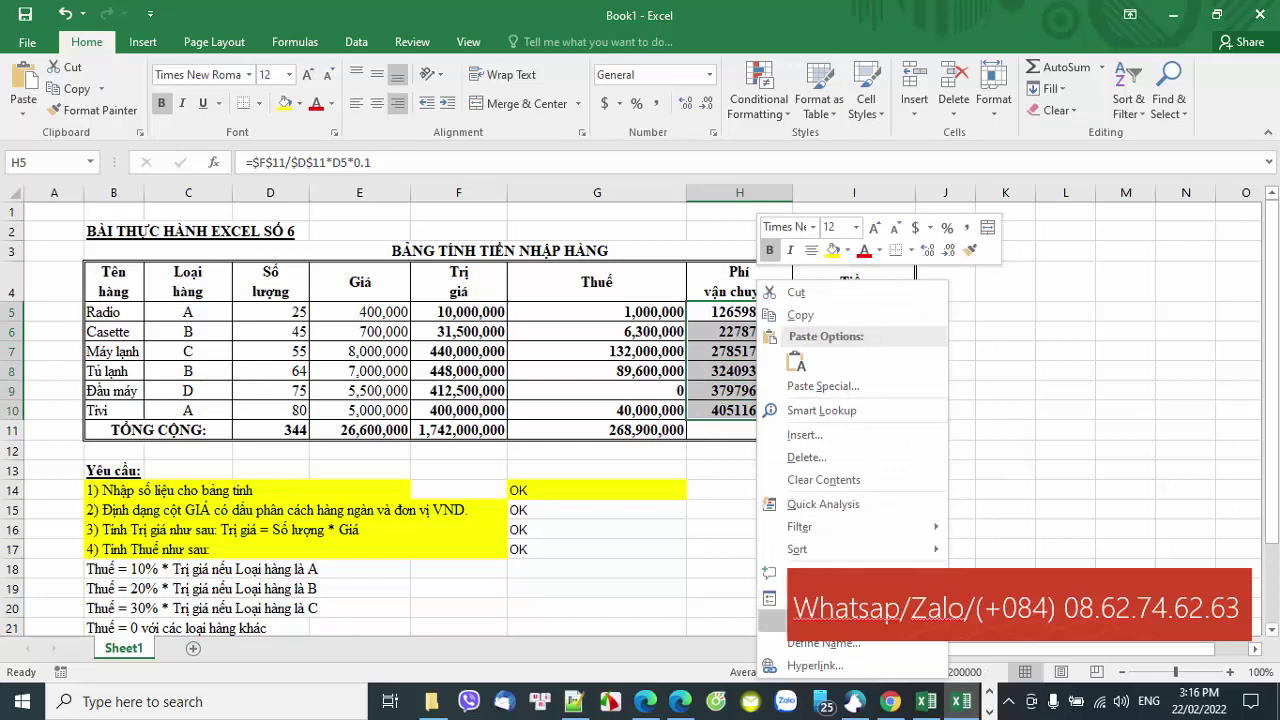
left_click(773, 598)
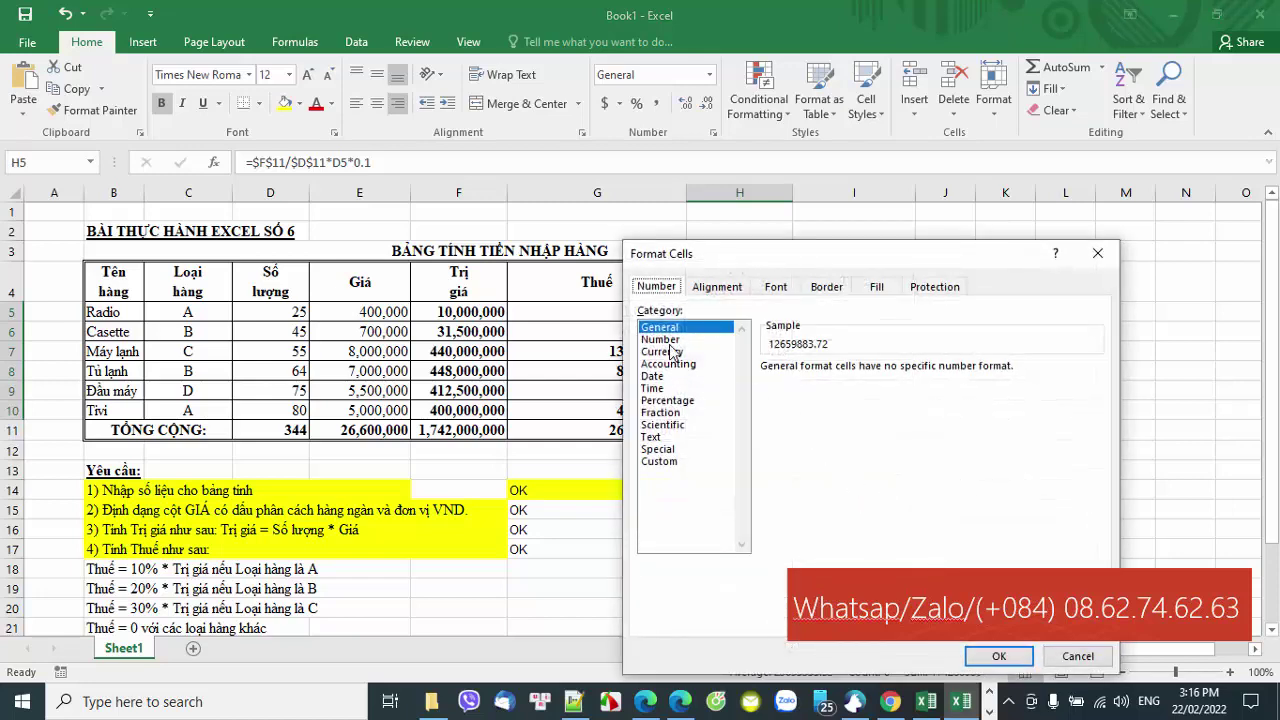
left_click(662, 340)
left_click(888, 373)
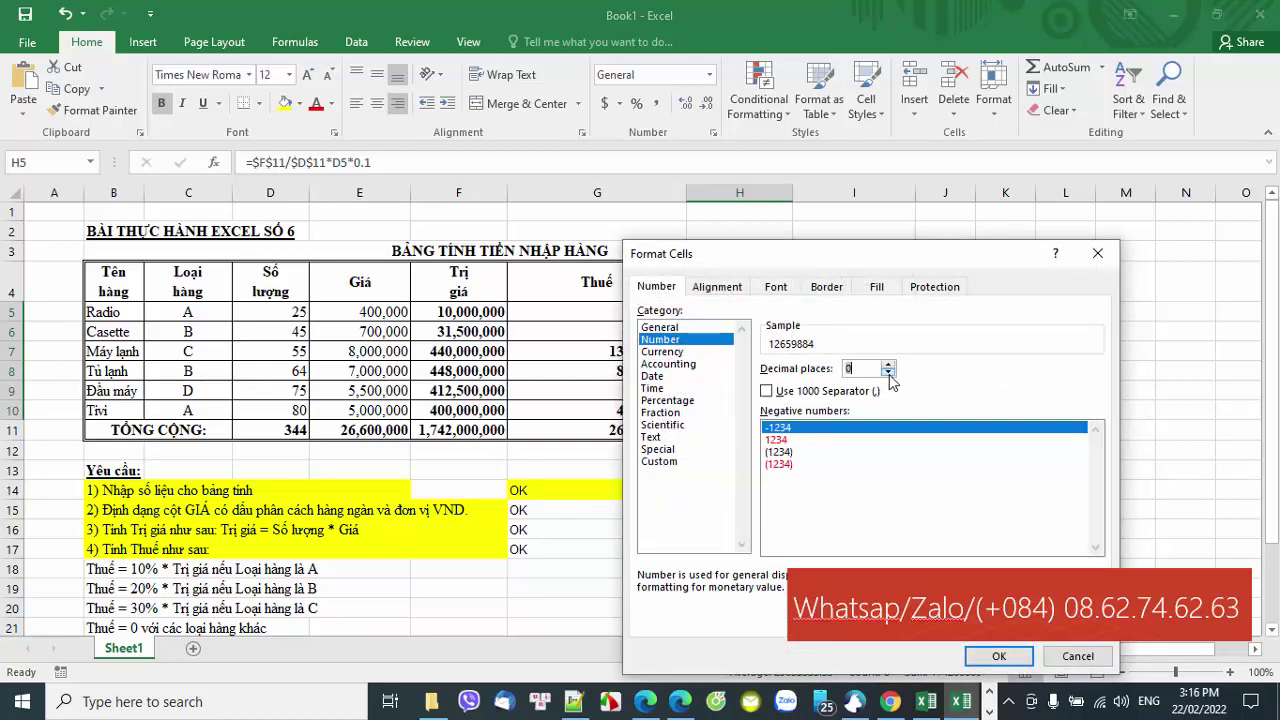
left_click(888, 373)
left_click(793, 440)
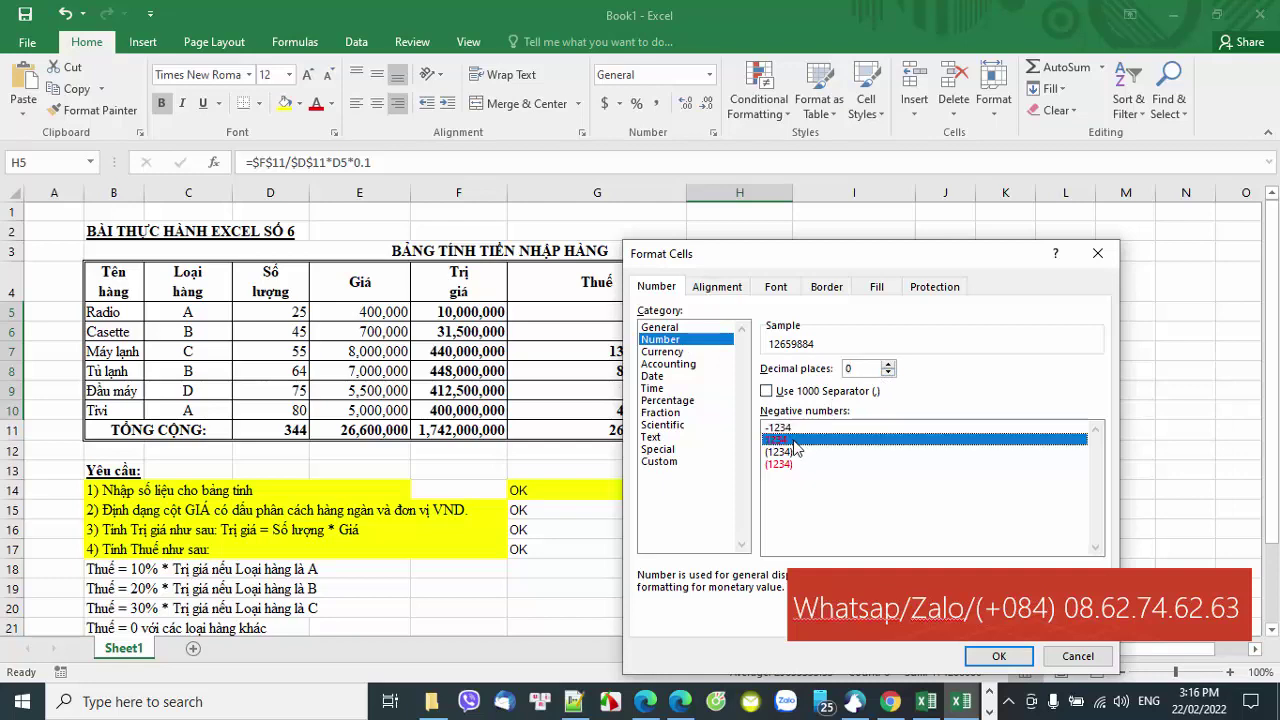
left_click(767, 391)
left_click(990, 656)
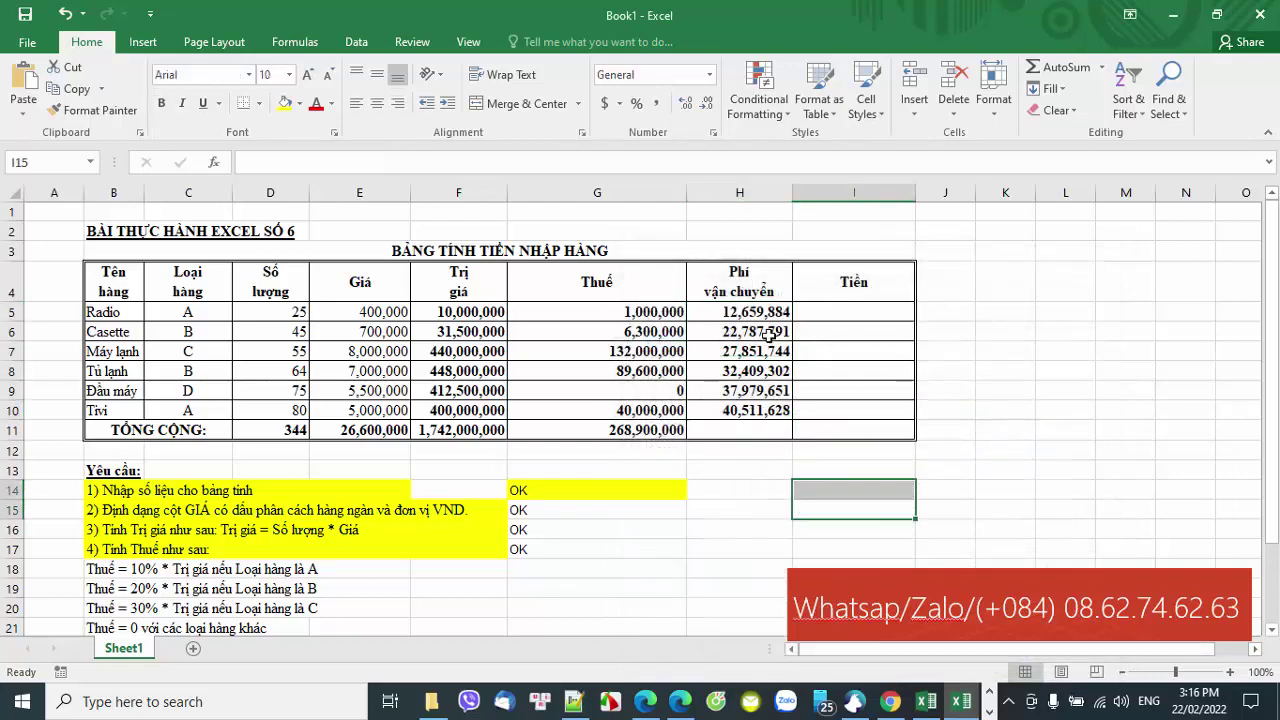
Check the copied shipping-fee formulas in H5, H6 and H7
left_click(755, 315)
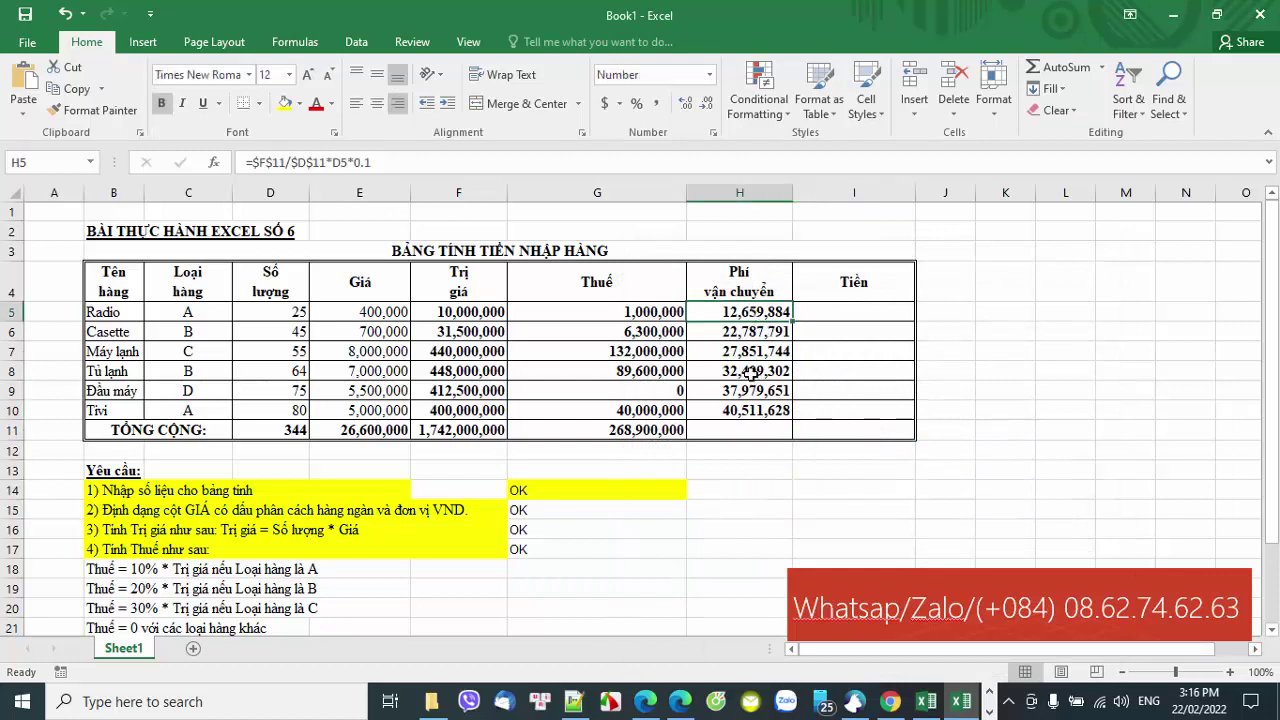
left_click(758, 335)
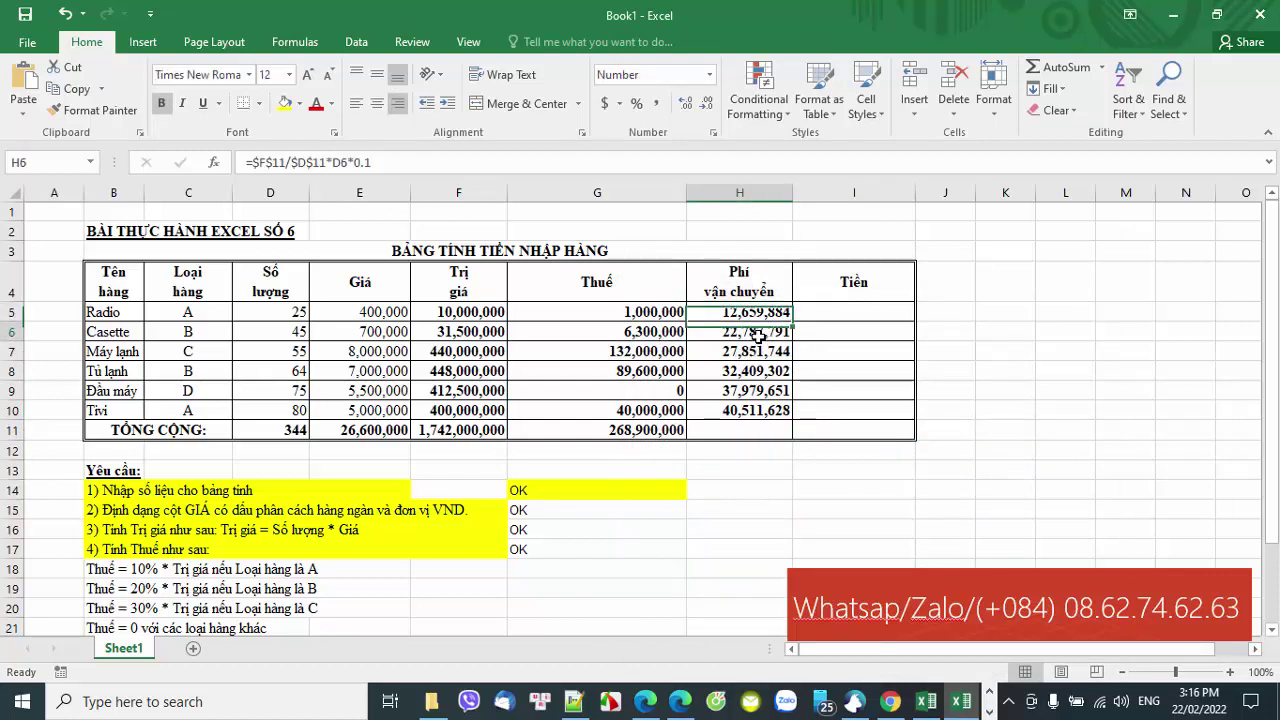
left_click(755, 352)
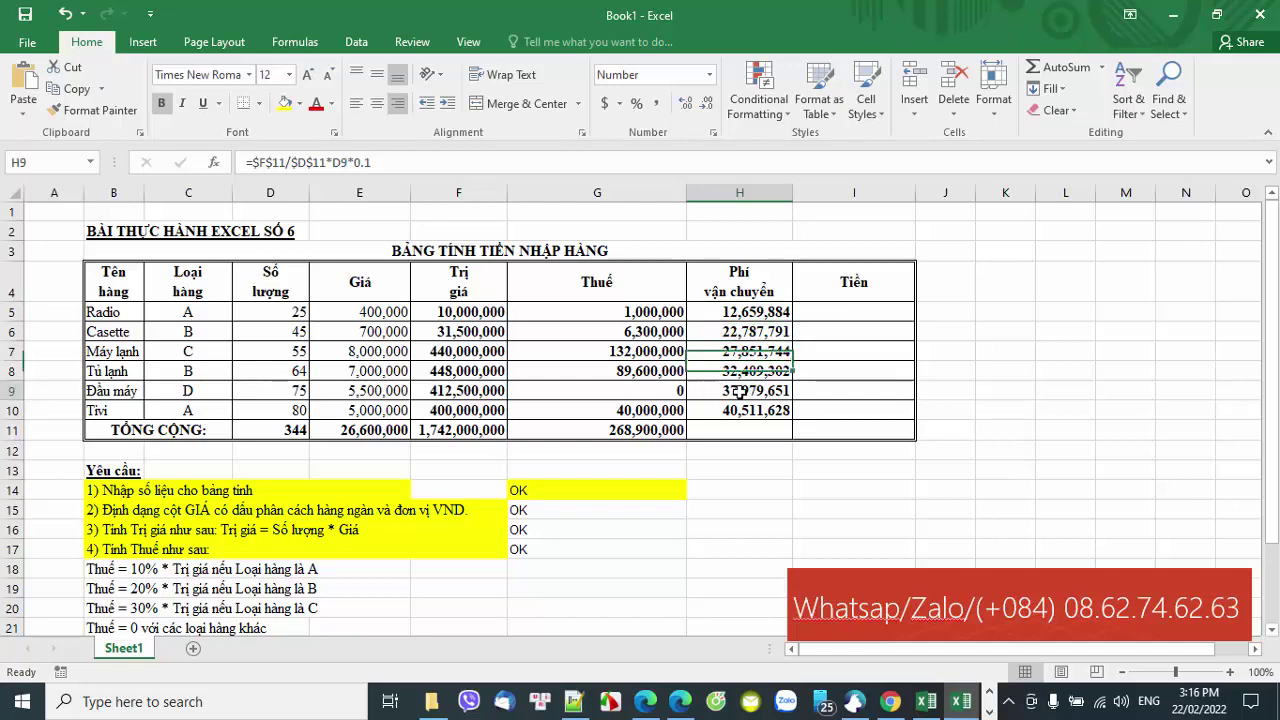
left_click(763, 479)
scroll(763, 479, "down", 1)
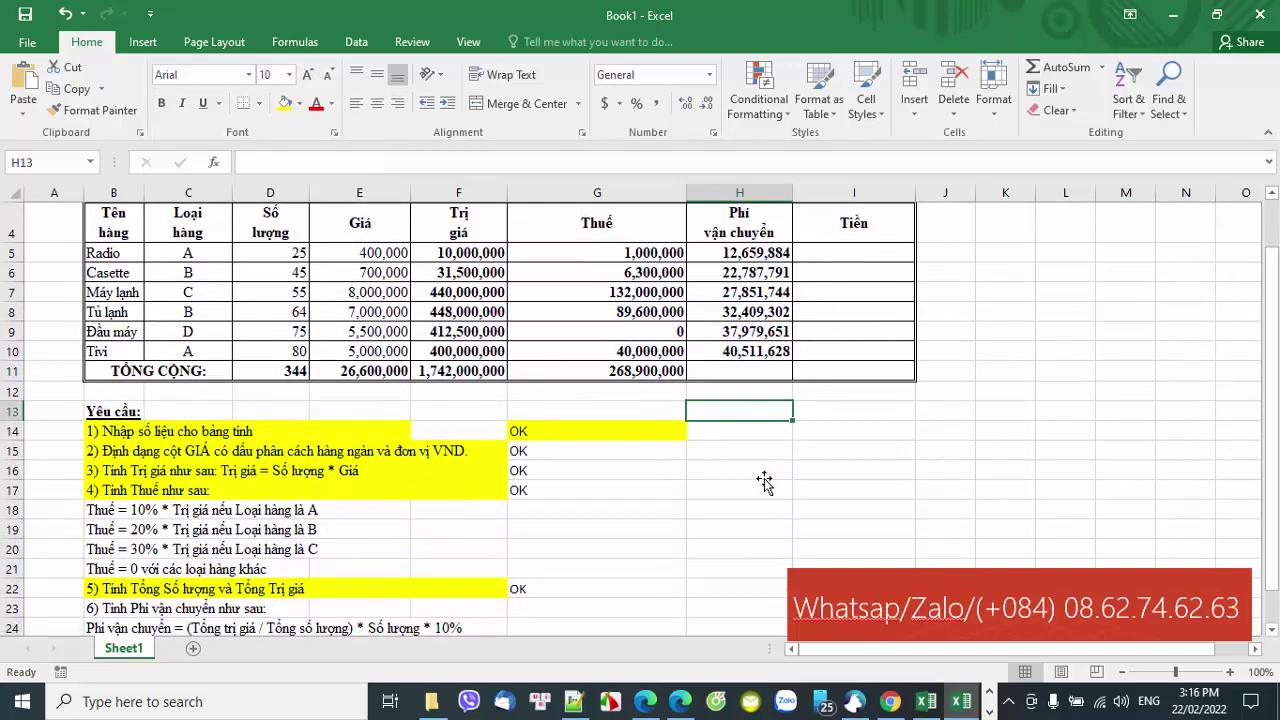
scroll(764, 482, "down", 1)
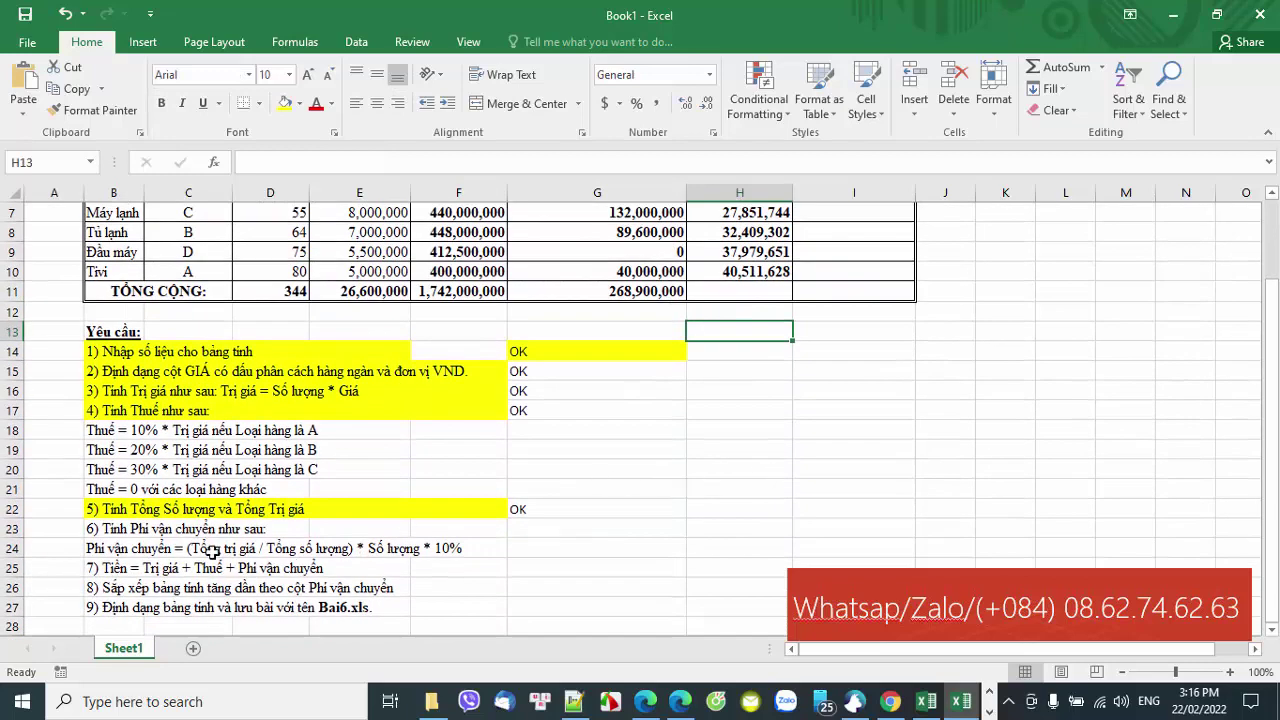
Fill requirement 6 (B23:F23) with yellow and enter OK in G23
left_click_drag(100, 530, 478, 533)
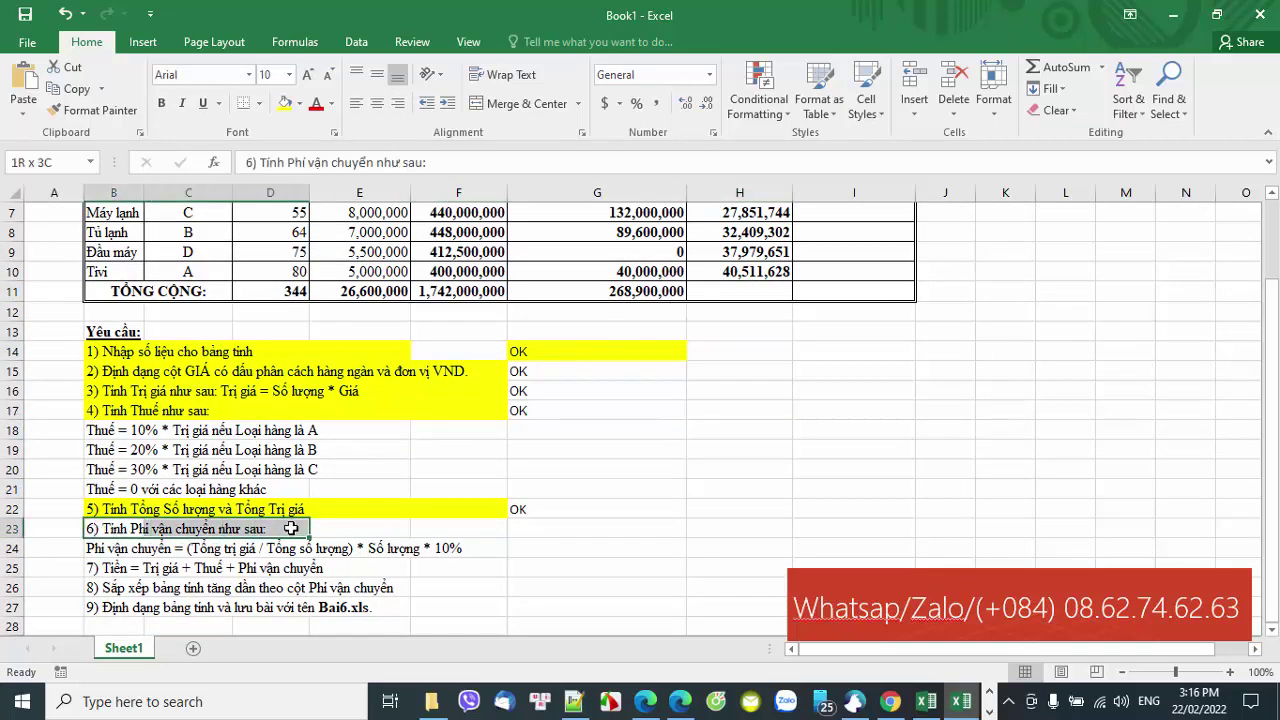
left_click(285, 103)
left_click(536, 530)
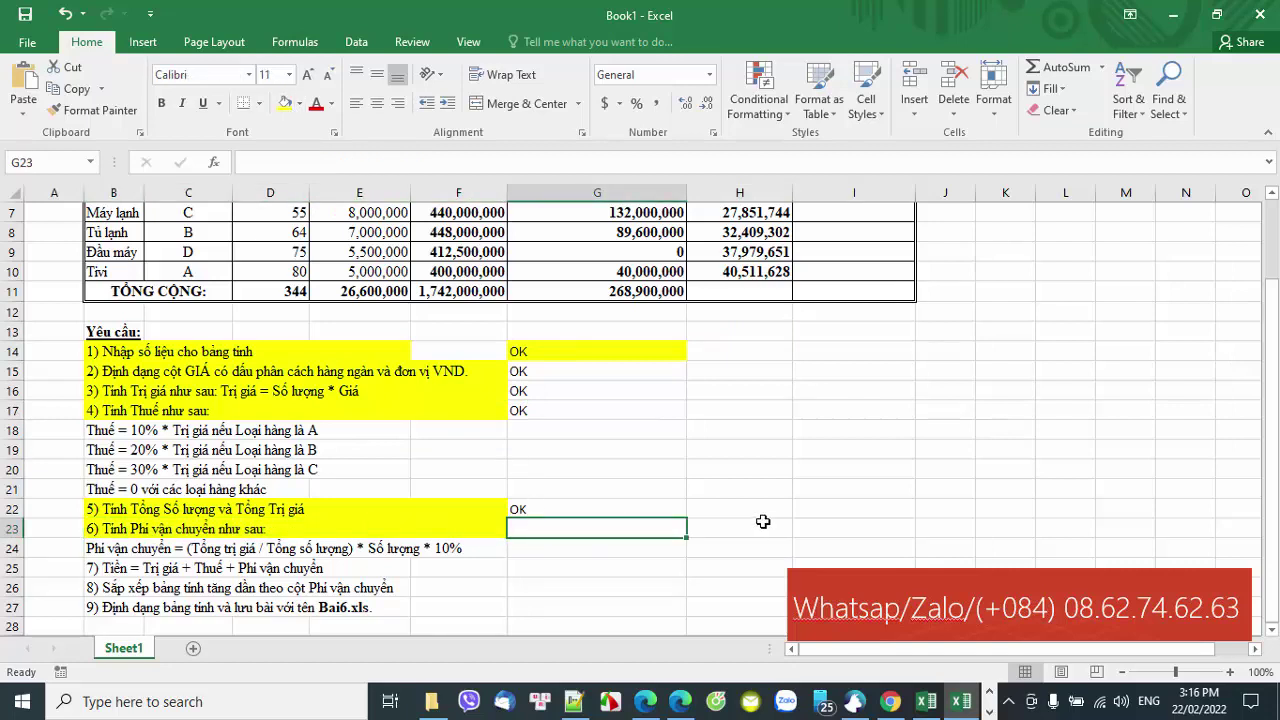
type("OK")
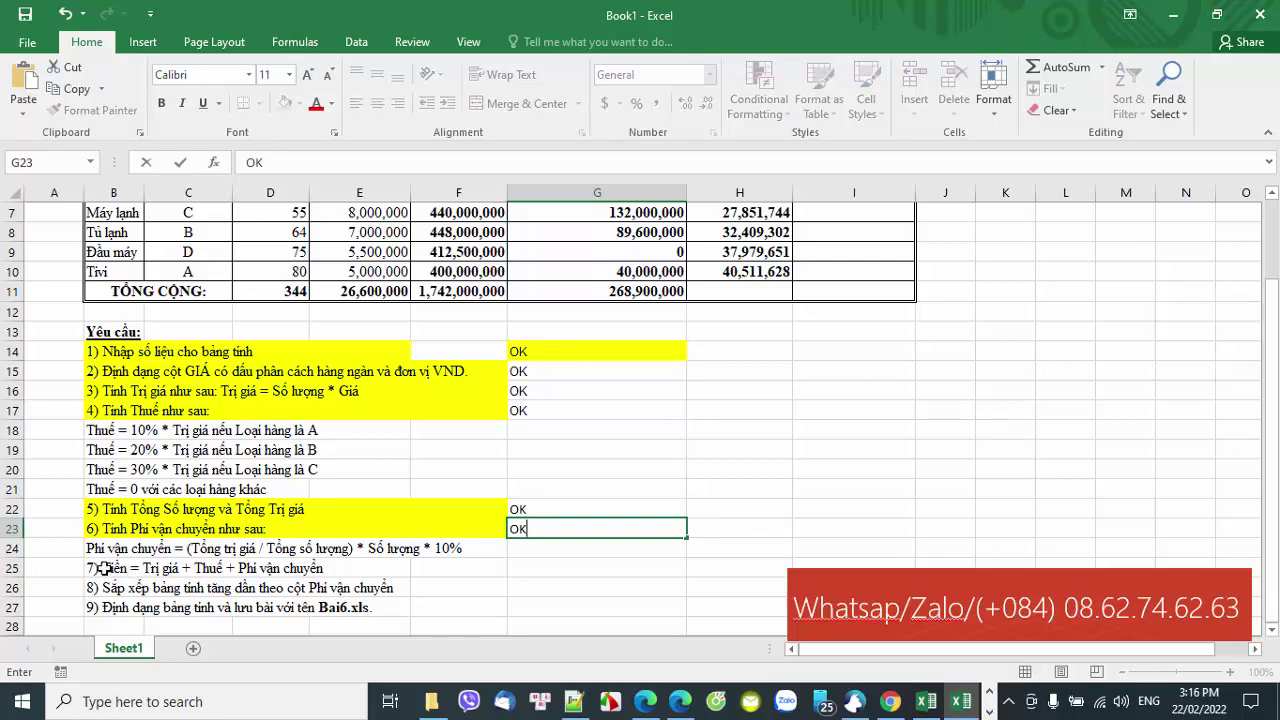
left_click_drag(104, 568, 302, 568)
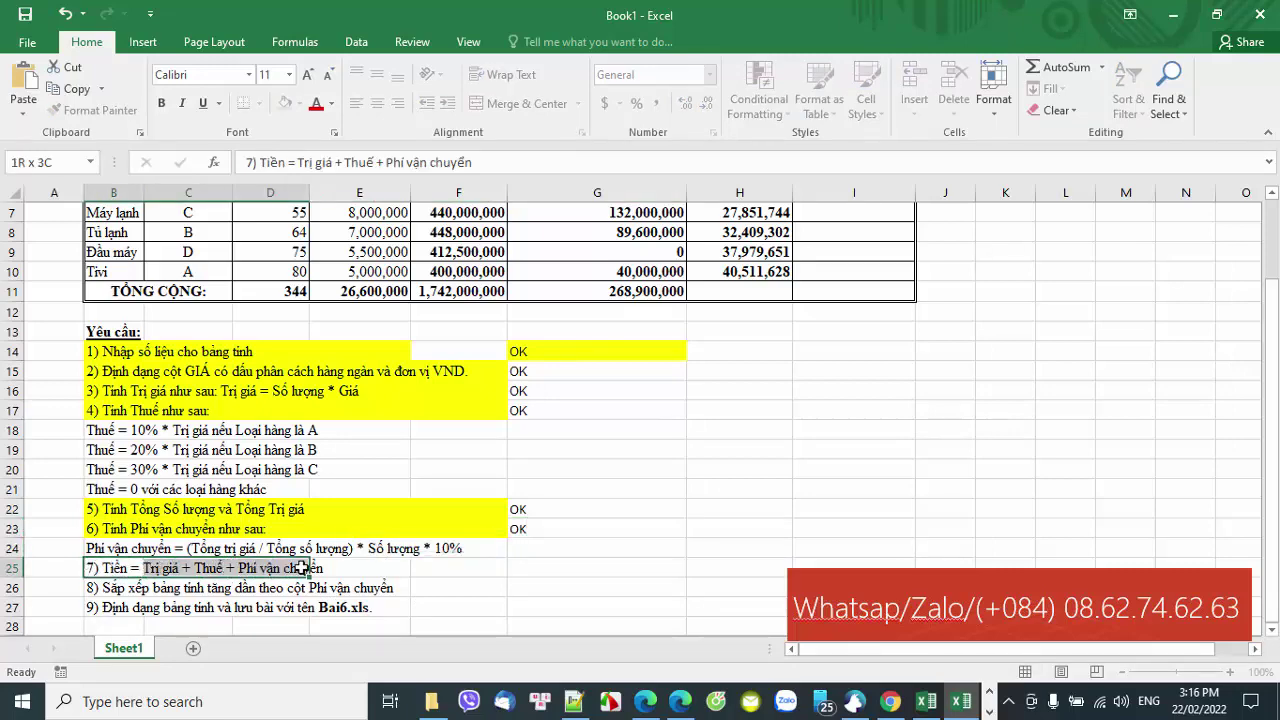
Build =F5+G5+H5 in I5 from Radio's Trị giá, Thuế and shipping fee
scroll(563, 606, "up", 2)
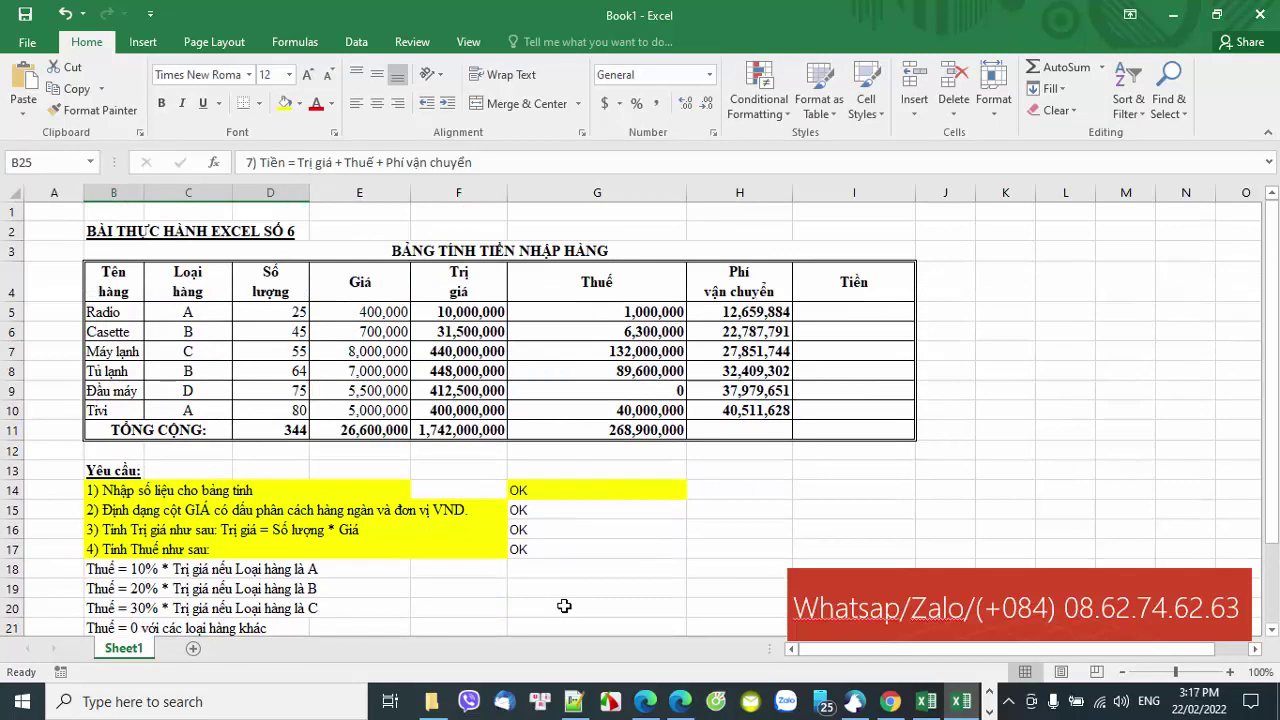
scroll(564, 606, "down", 1)
left_click(831, 255)
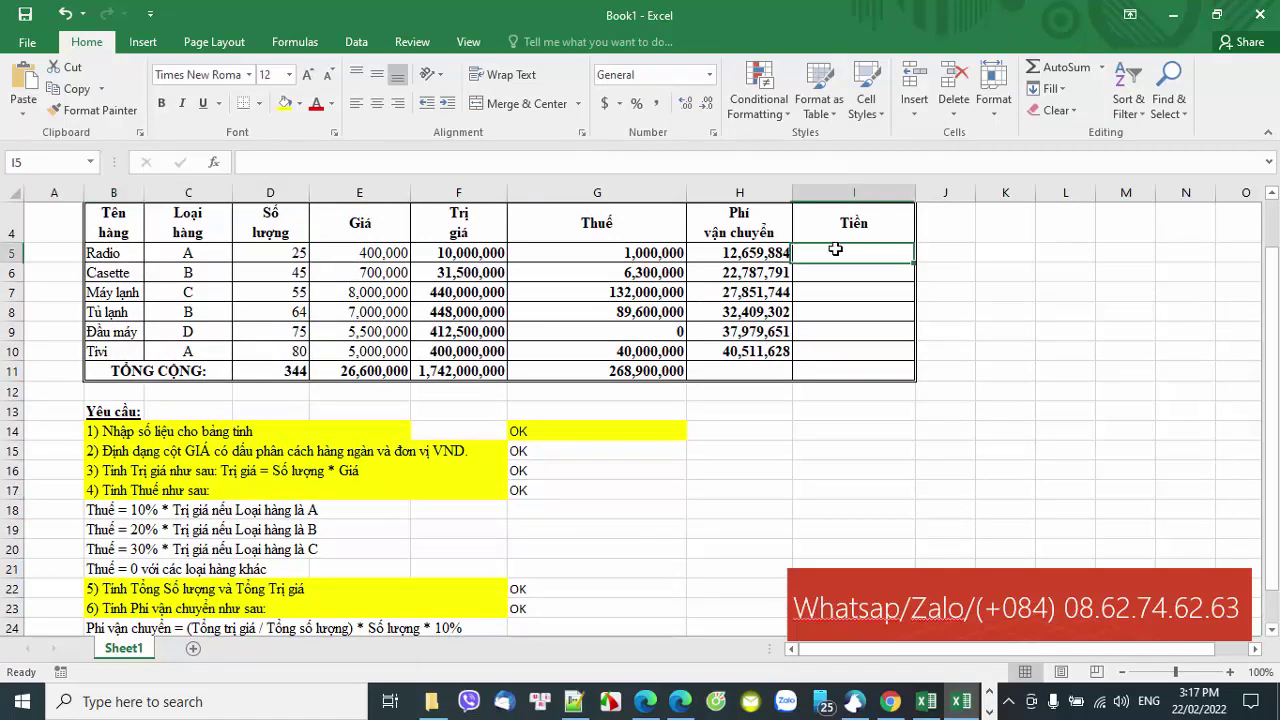
scroll(576, 572, "down", 2)
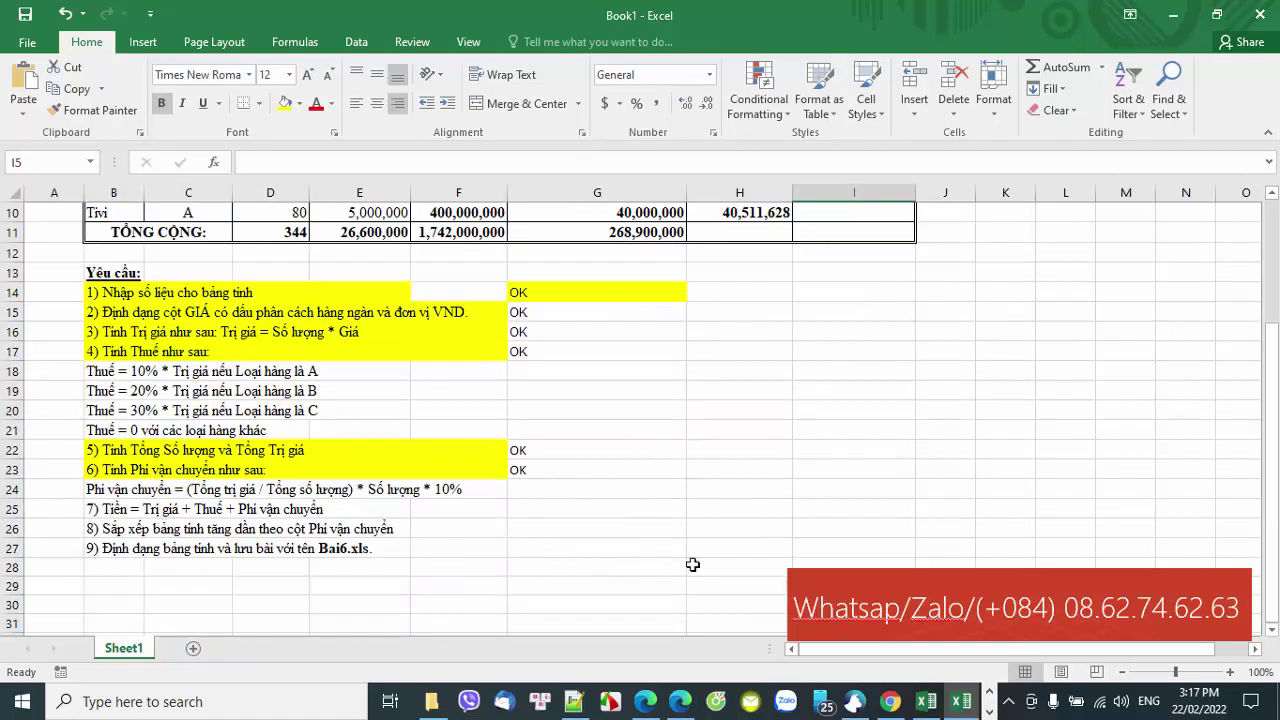
scroll(692, 565, "up", 3)
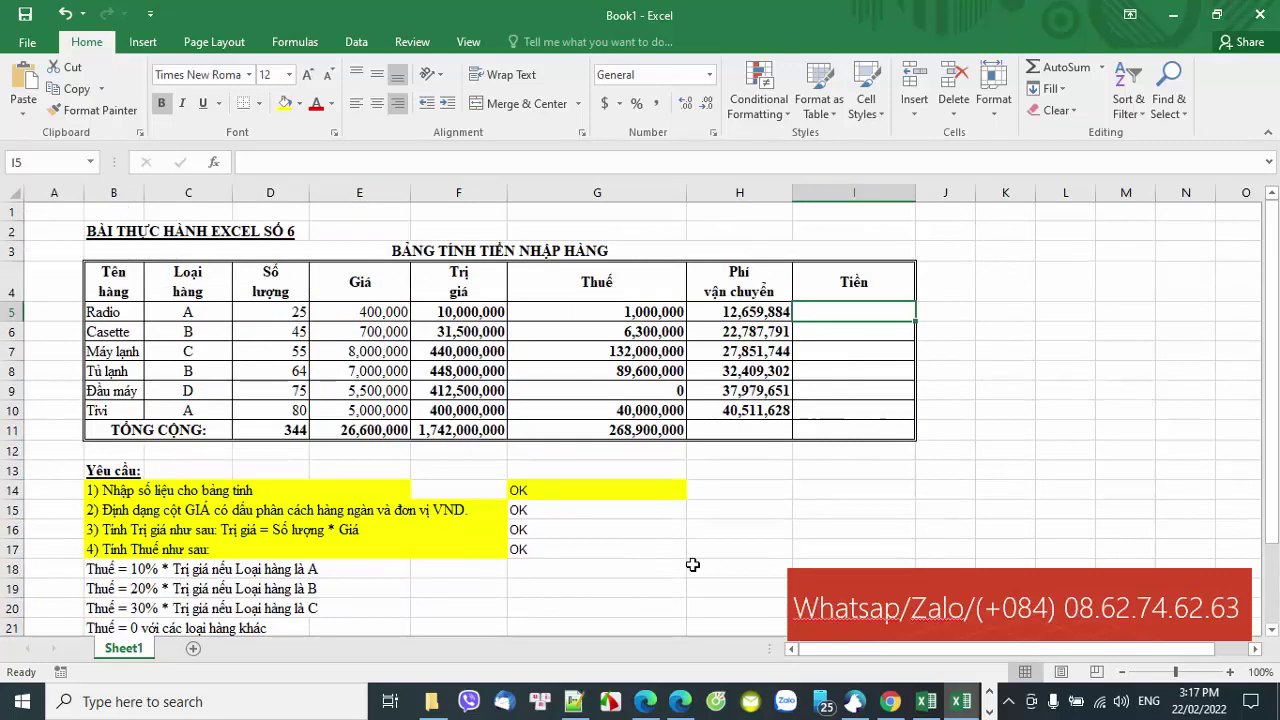
left_click(585, 312)
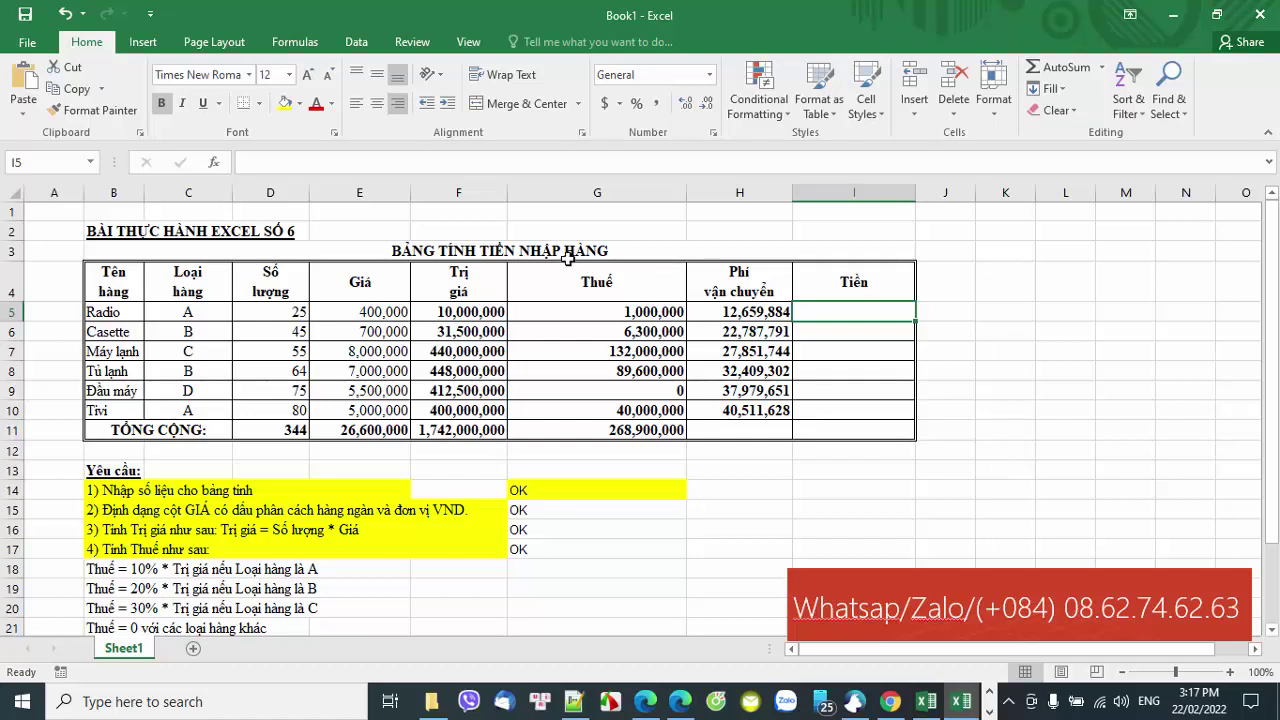
type("=")
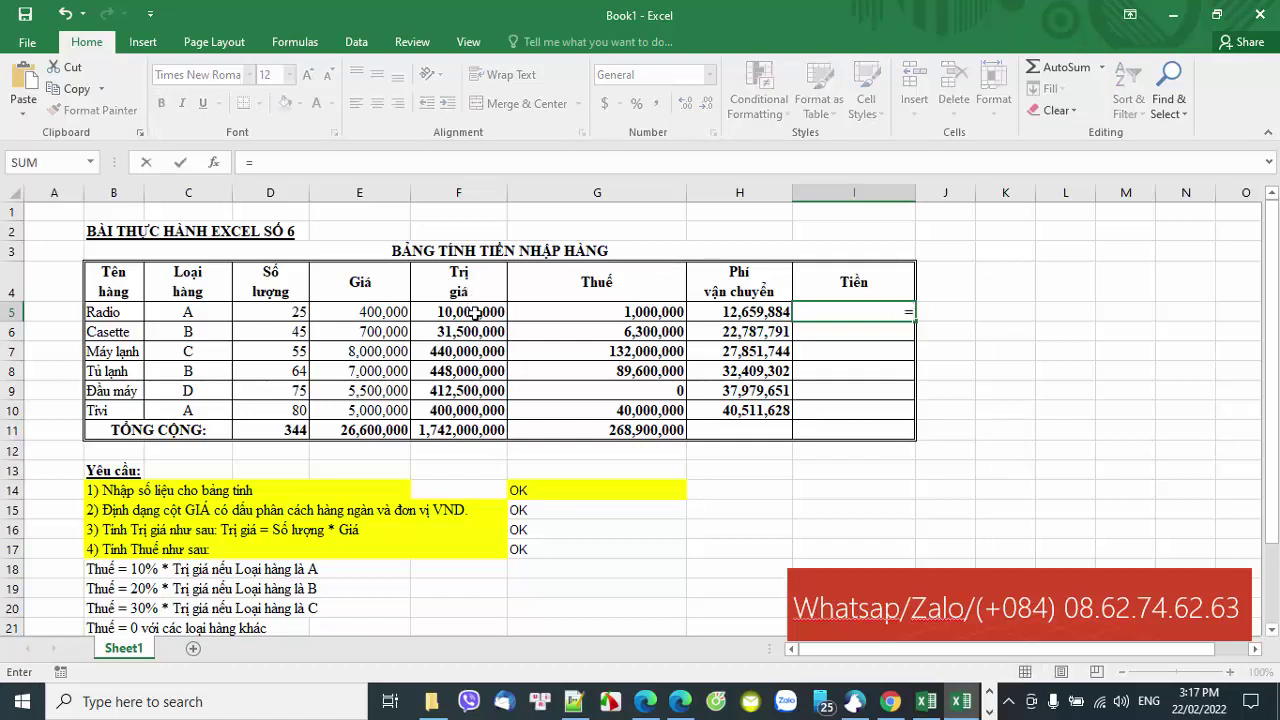
left_click(474, 312)
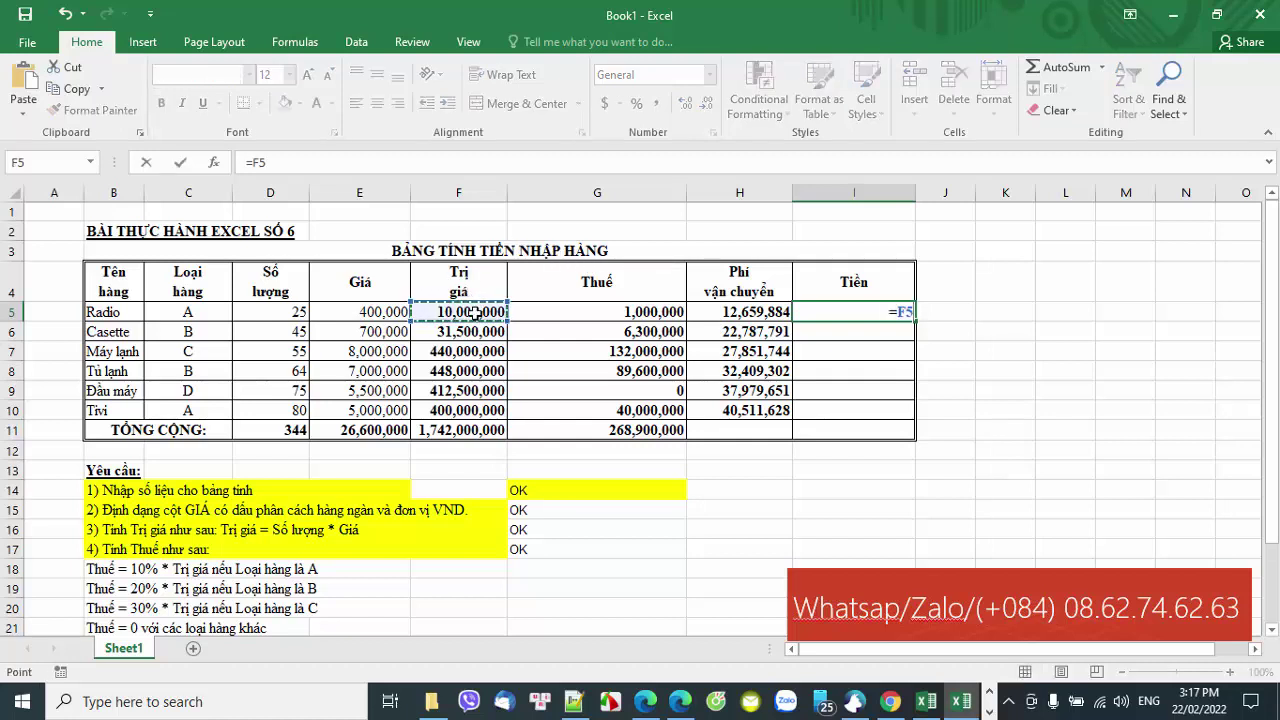
type("+")
left_click(600, 311)
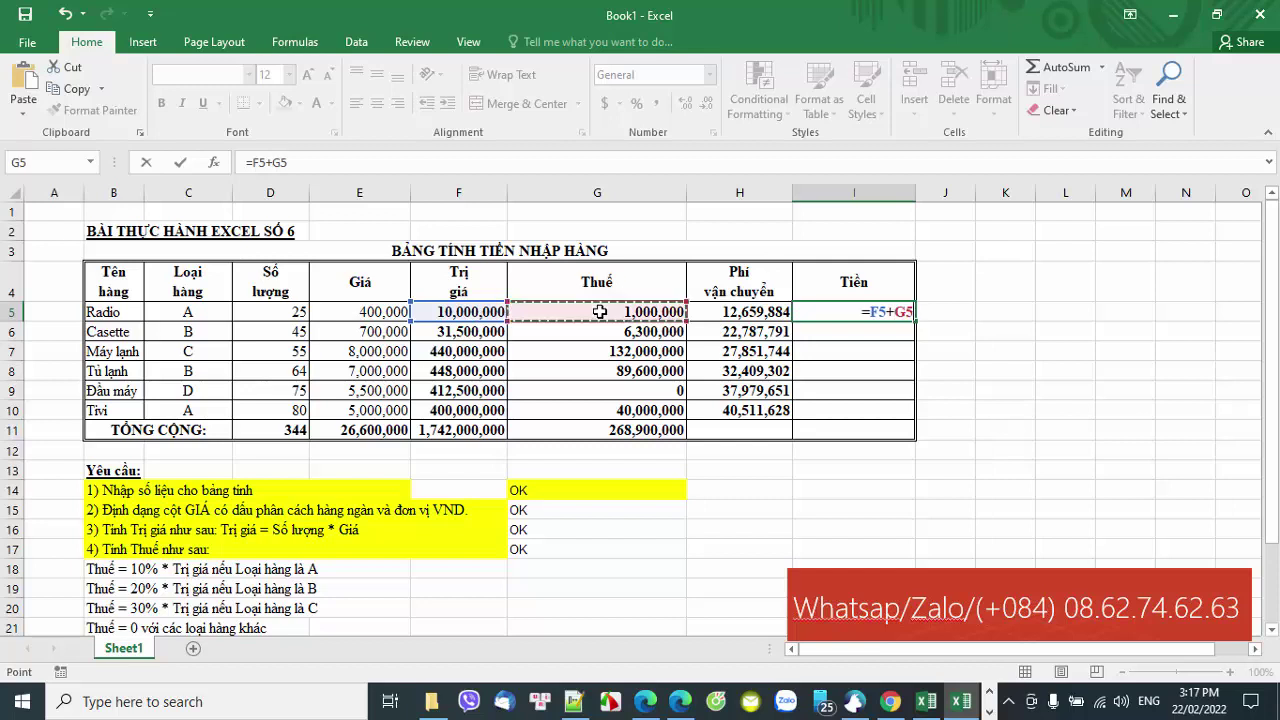
type("+")
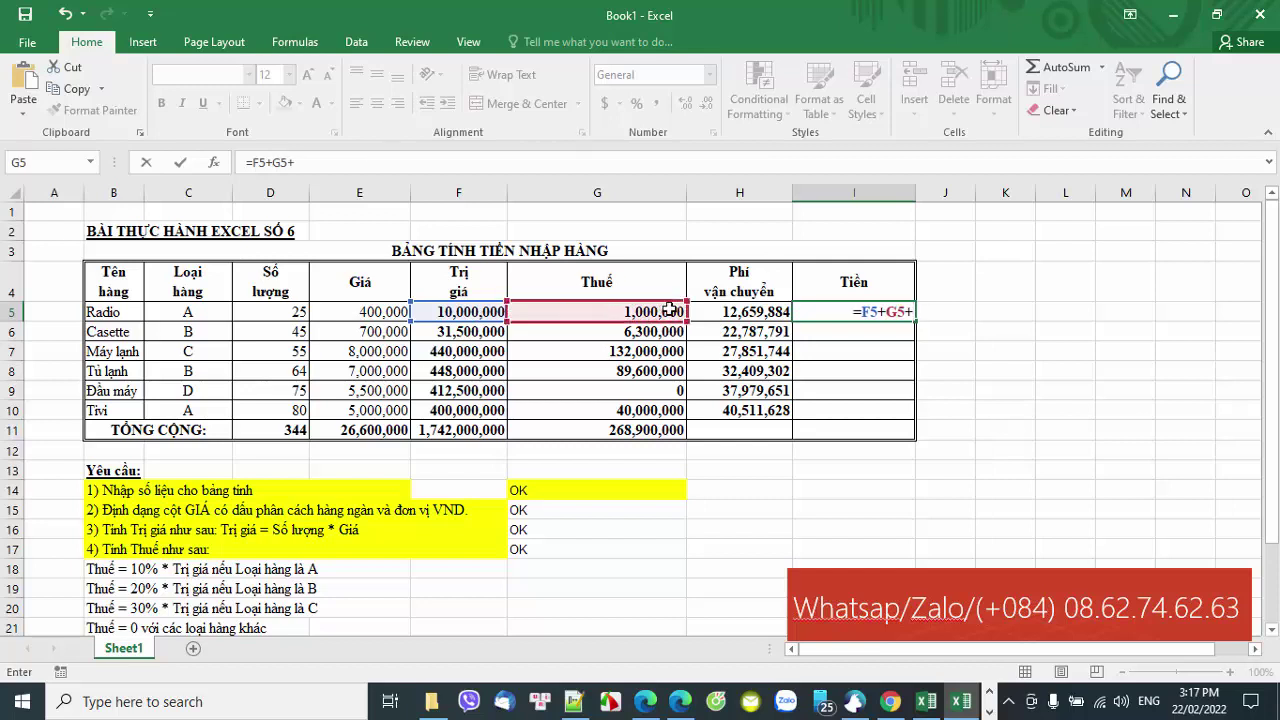
left_click(716, 313)
Commit the Tiền formula and copy it down through I10
key("Return")
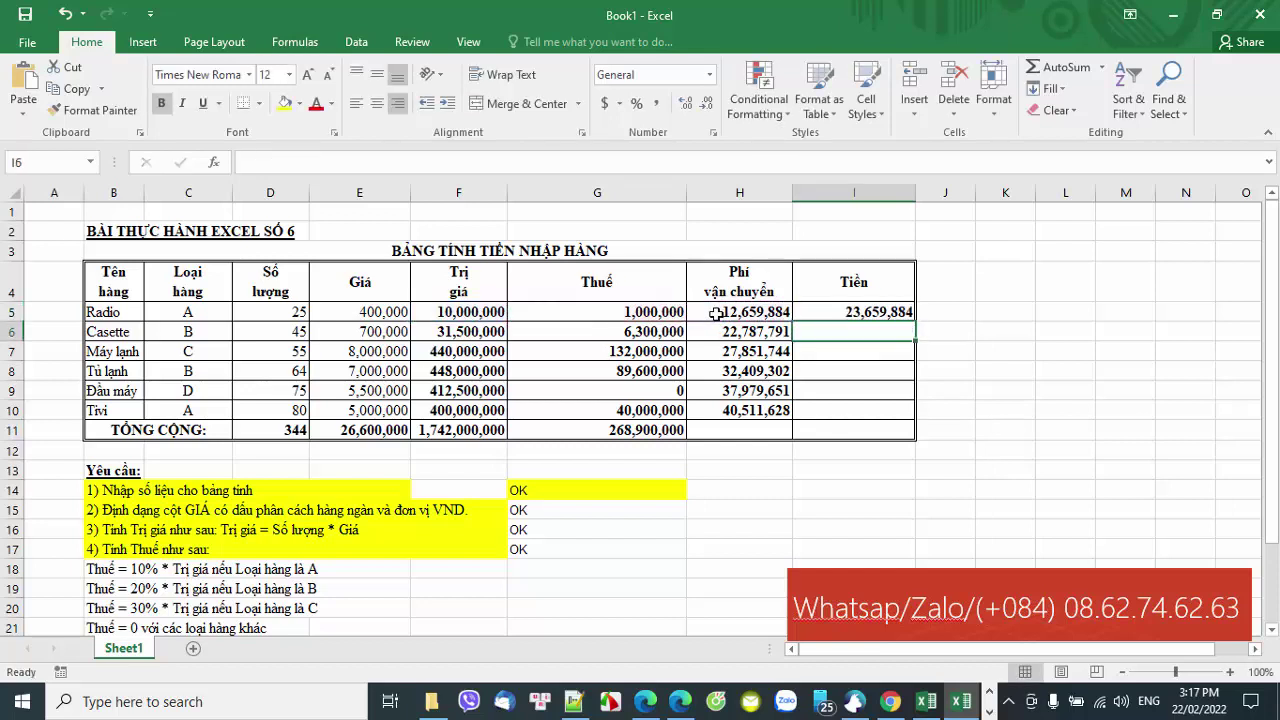
left_click(881, 313)
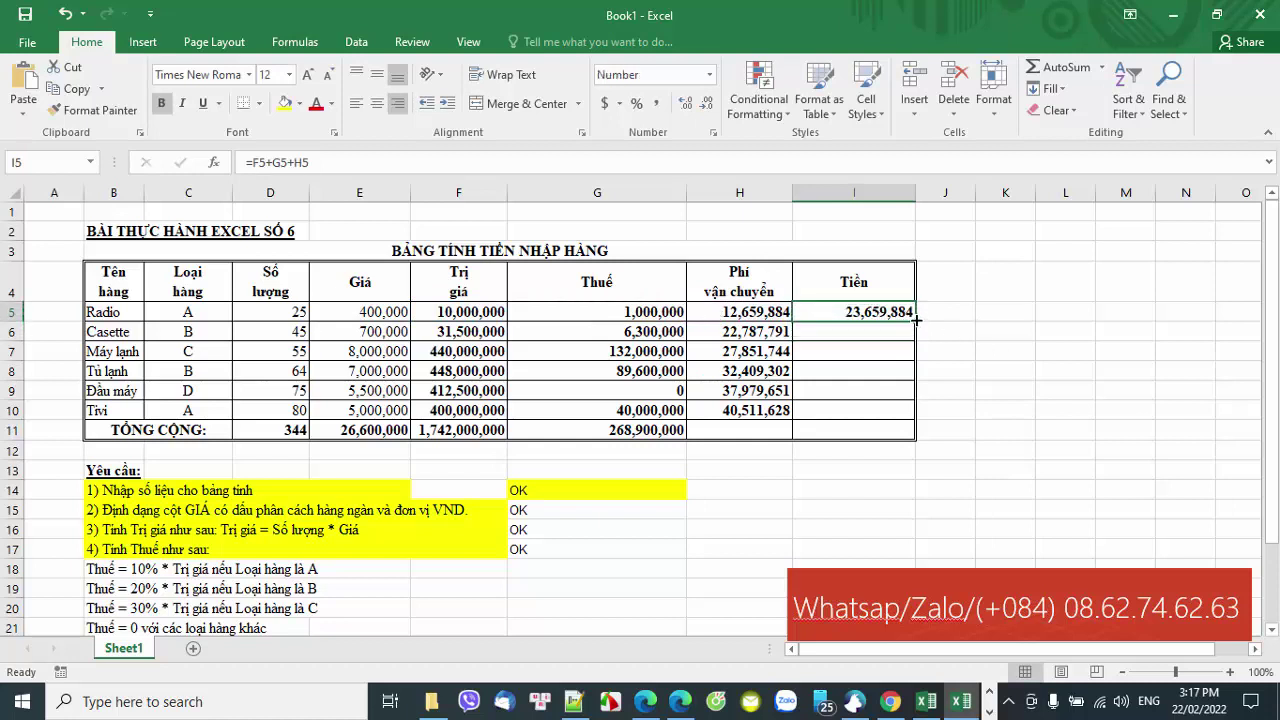
left_click_drag(916, 320, 911, 420)
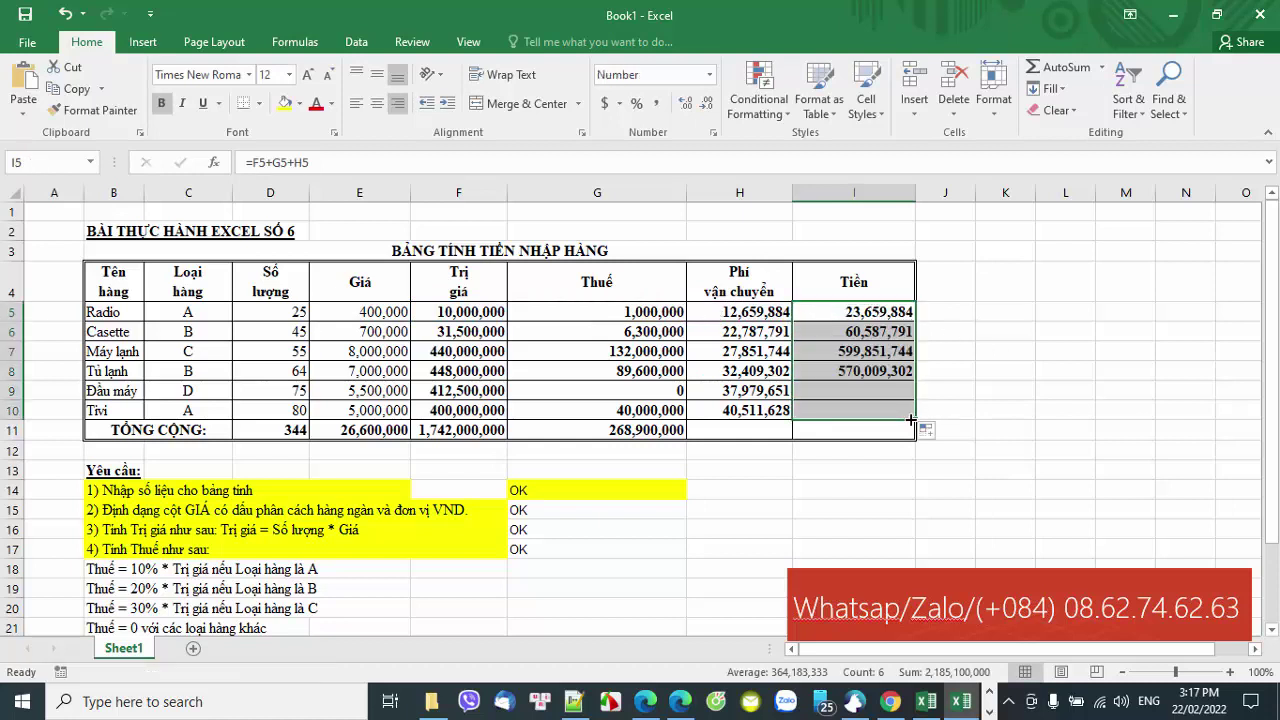
Fill the shipping-fee formula line (row 24) and requirement 7 (row 25) with yellow
left_click(1035, 467)
scroll(1035, 467, "down", 2)
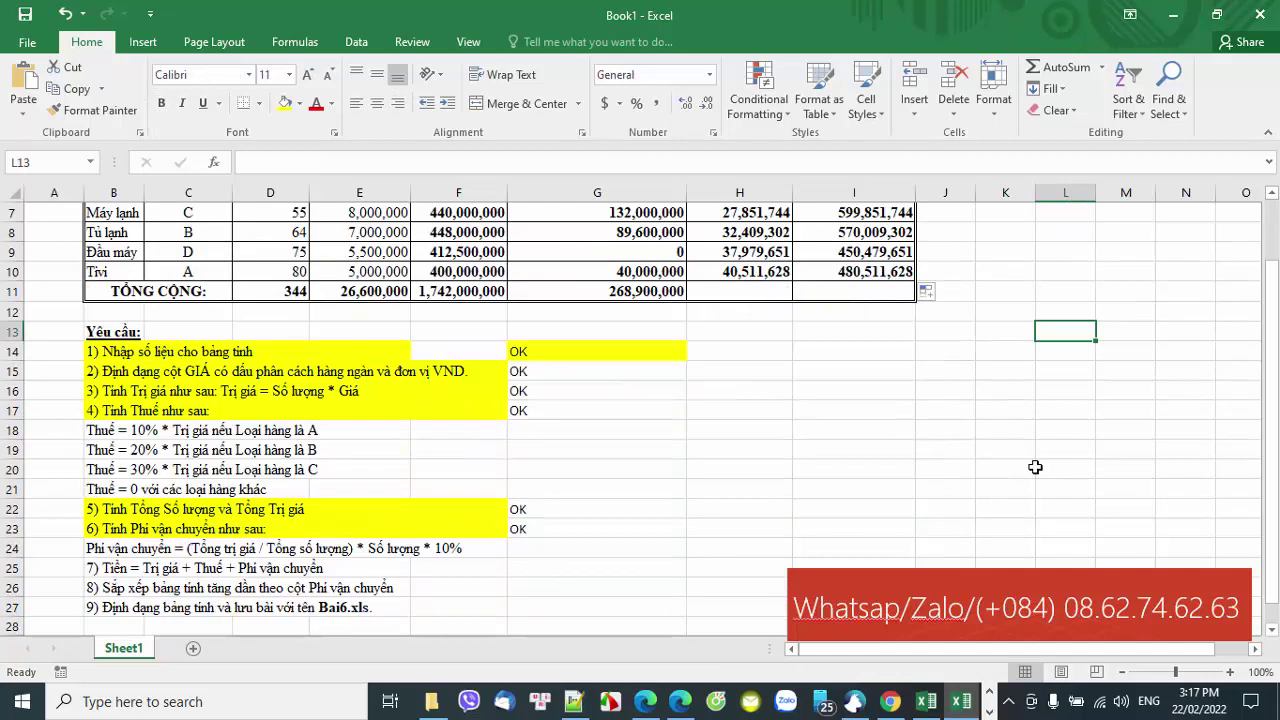
scroll(549, 511, "up", 1)
scroll(549, 511, "up", 1)
scroll(549, 511, "down", 2)
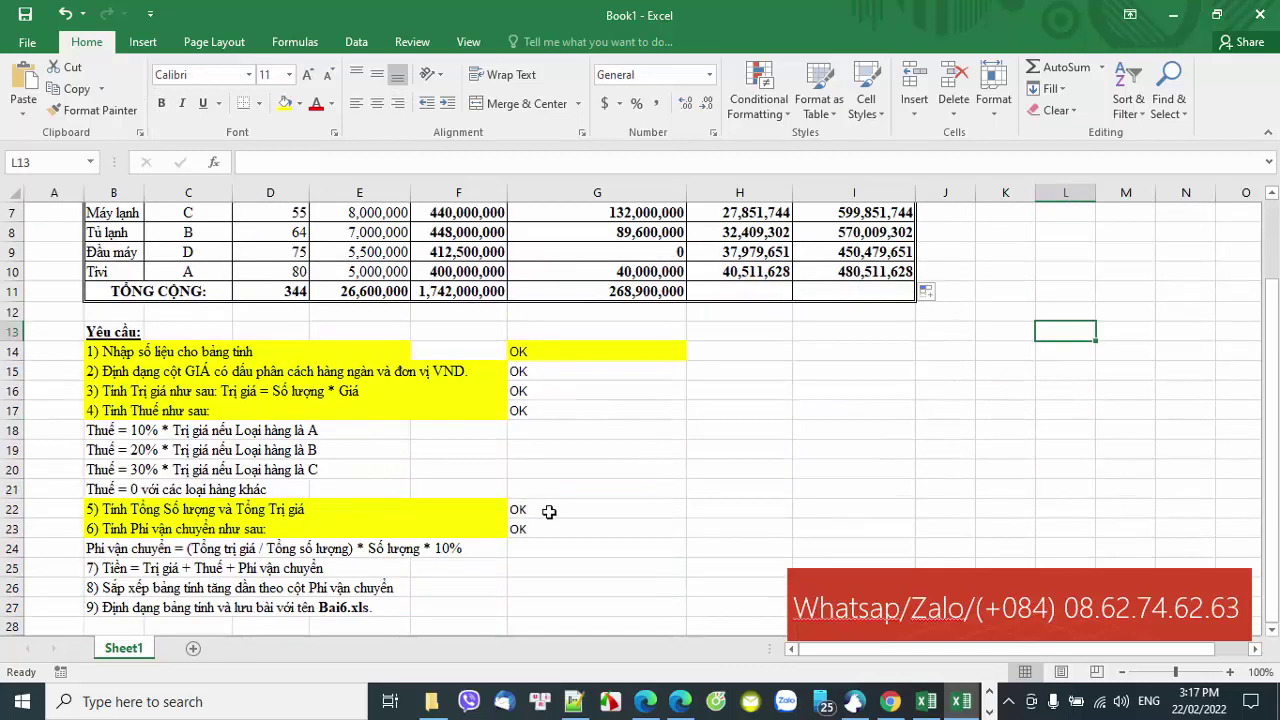
left_click_drag(118, 553, 473, 552)
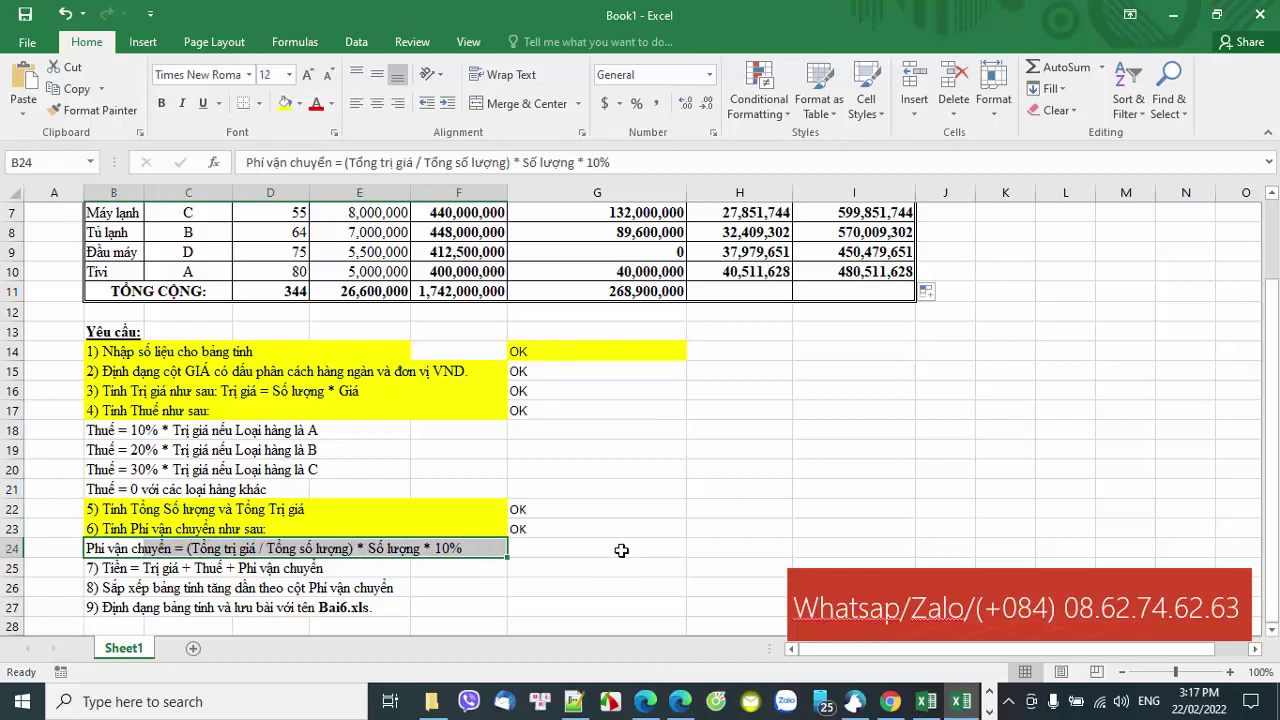
left_click(285, 103)
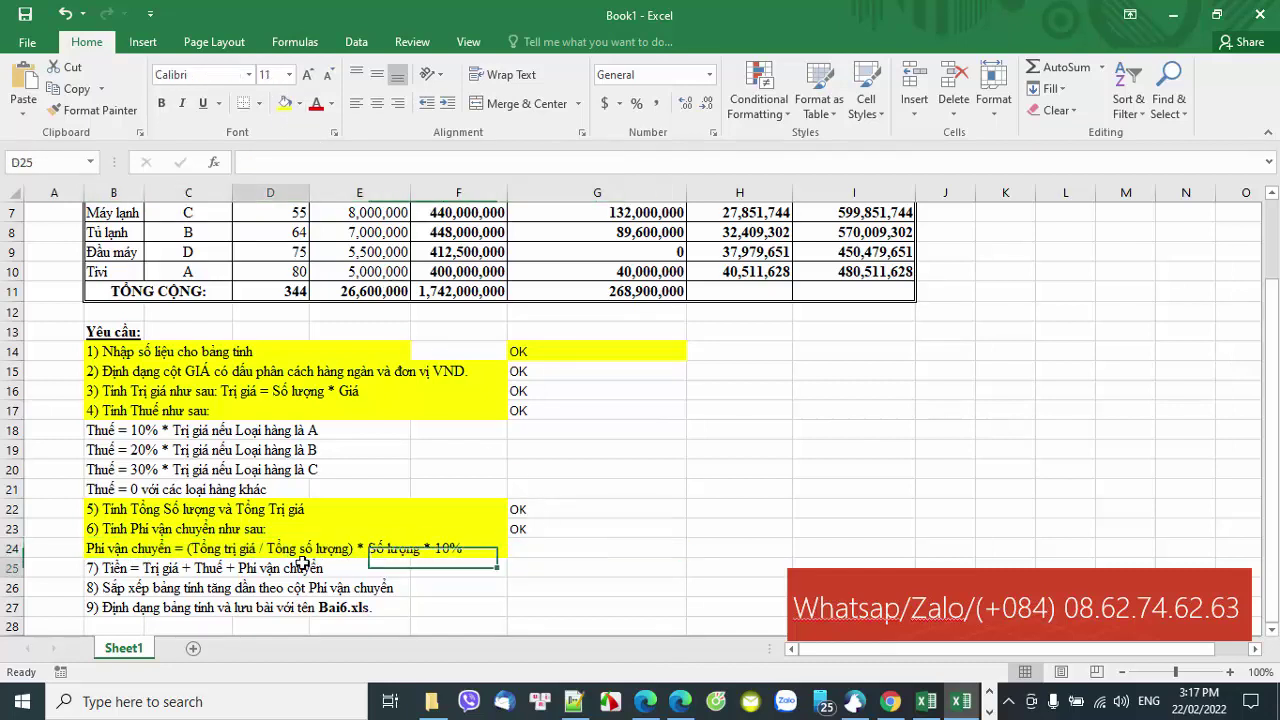
left_click(118, 568)
mouse_move(150, 568)
left_mouse_down()
mouse_move(436, 568)
mouse_move(90, 560)
left_mouse_up()
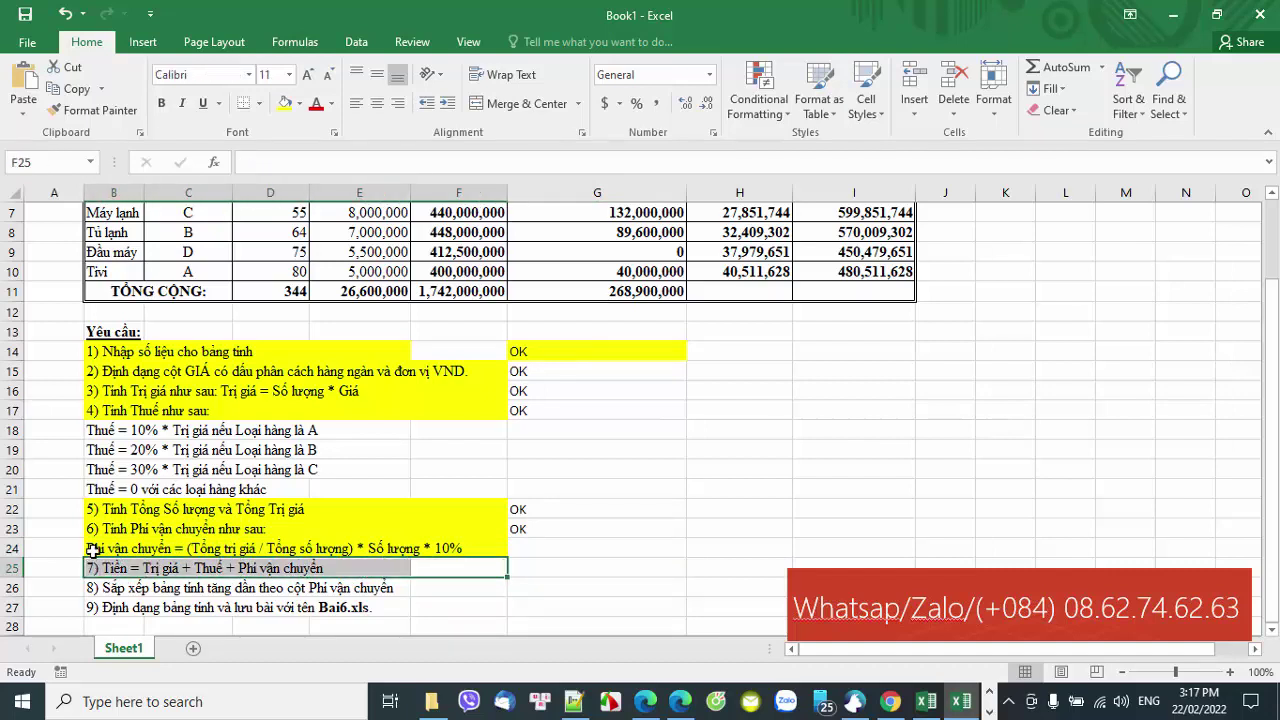
left_click(285, 103)
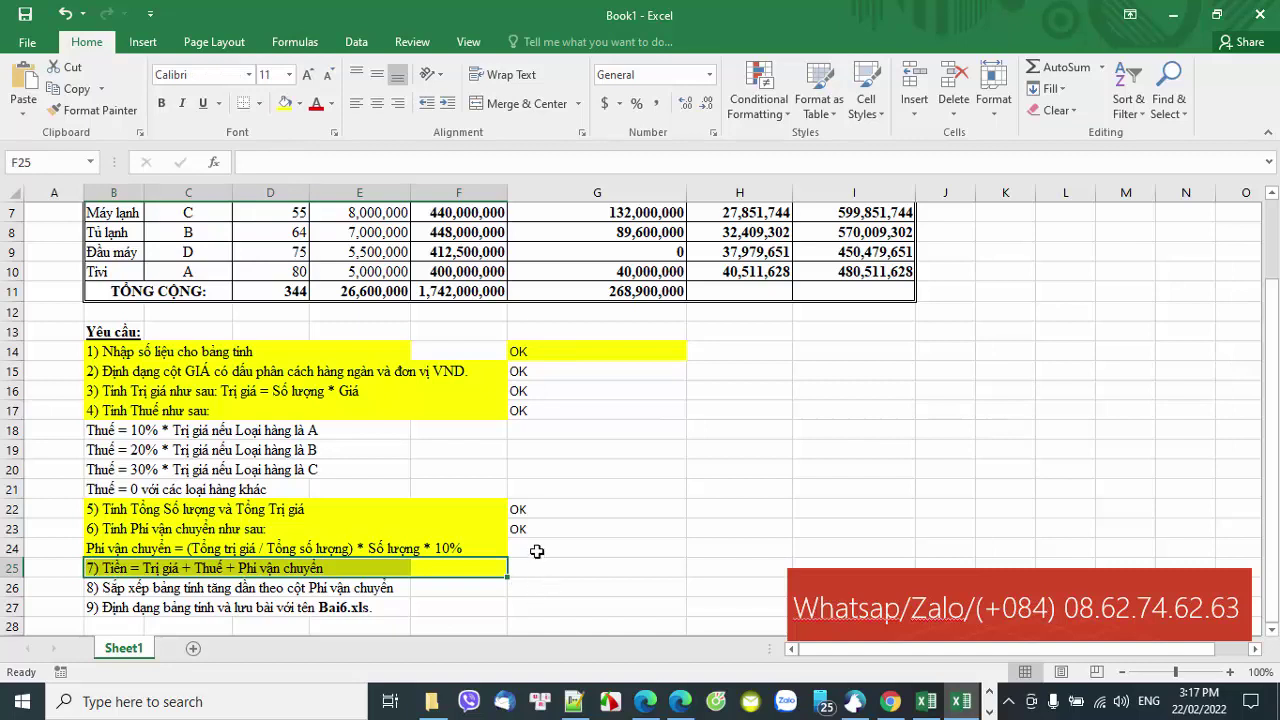
Copy the OK mark from G23 down to G24 and G25
left_click(537, 551)
key("Up")
left_click_drag(687, 538, 687, 577)
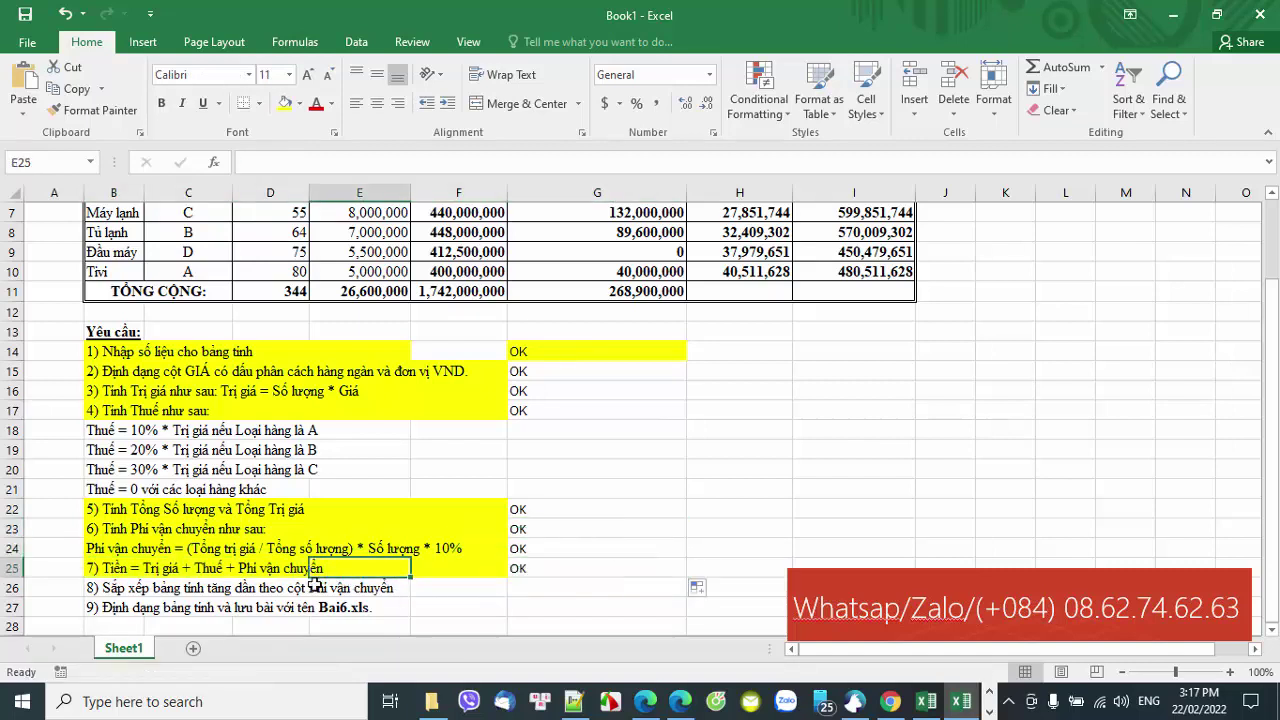
left_click(251, 594)
left_click_drag(102, 590, 395, 589)
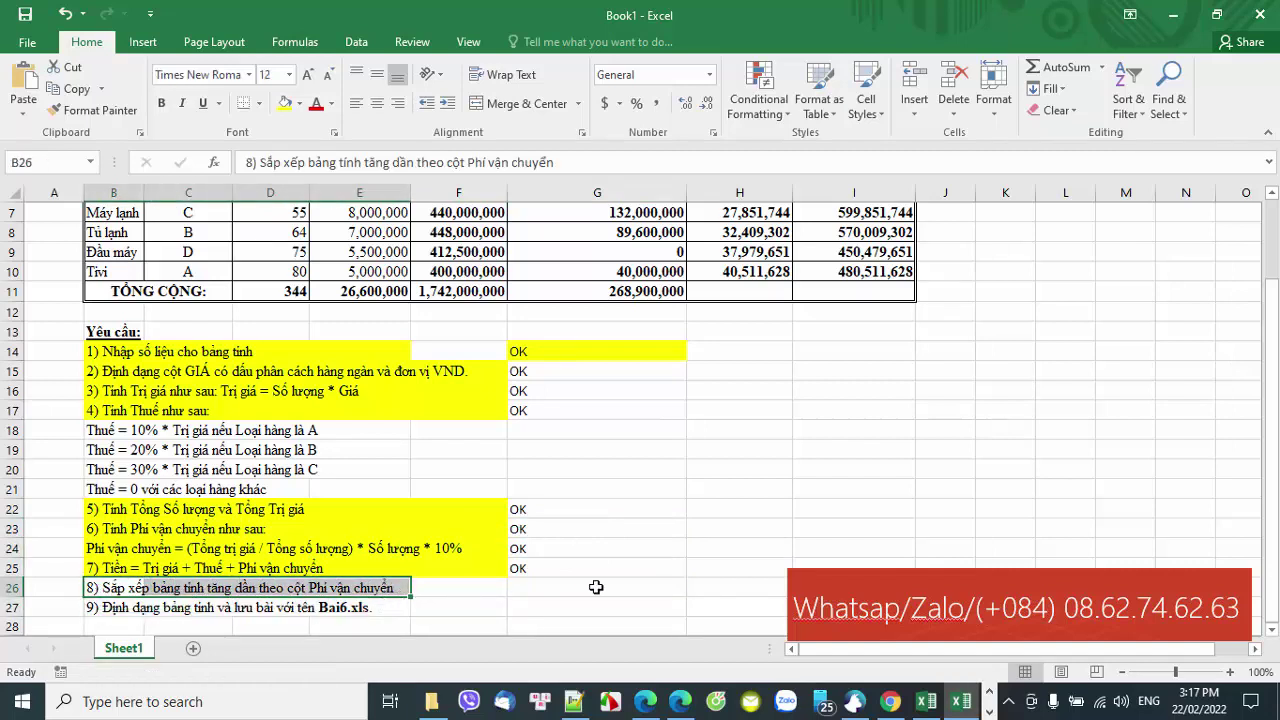
scroll(503, 353, "up", 2)
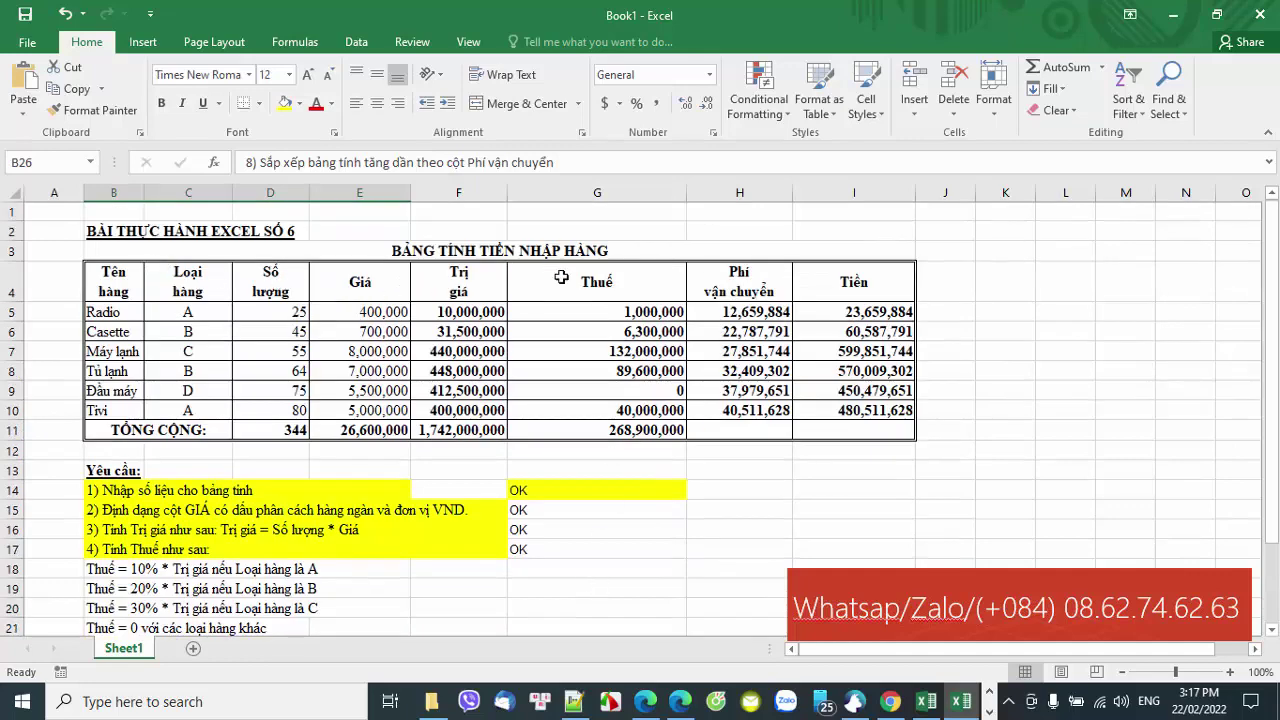
Select the six goods rows, 5 through 10, of the invoice table
left_click(746, 289)
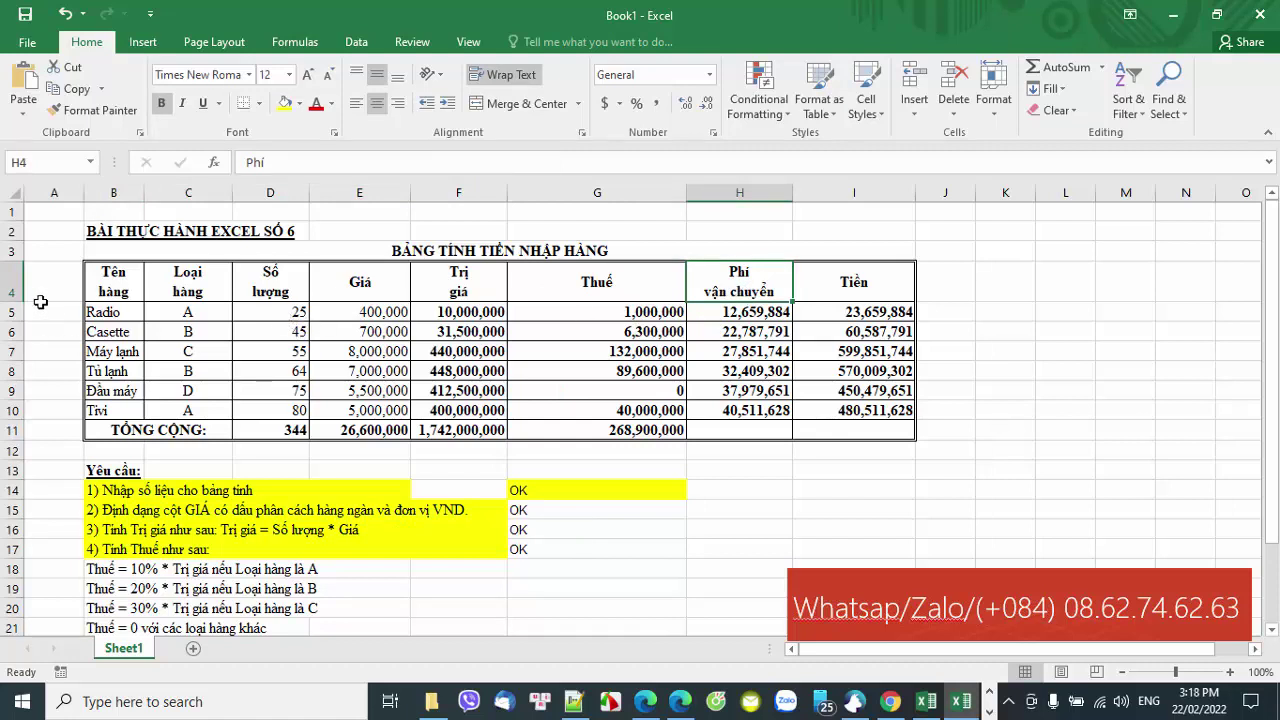
left_click(9, 285)
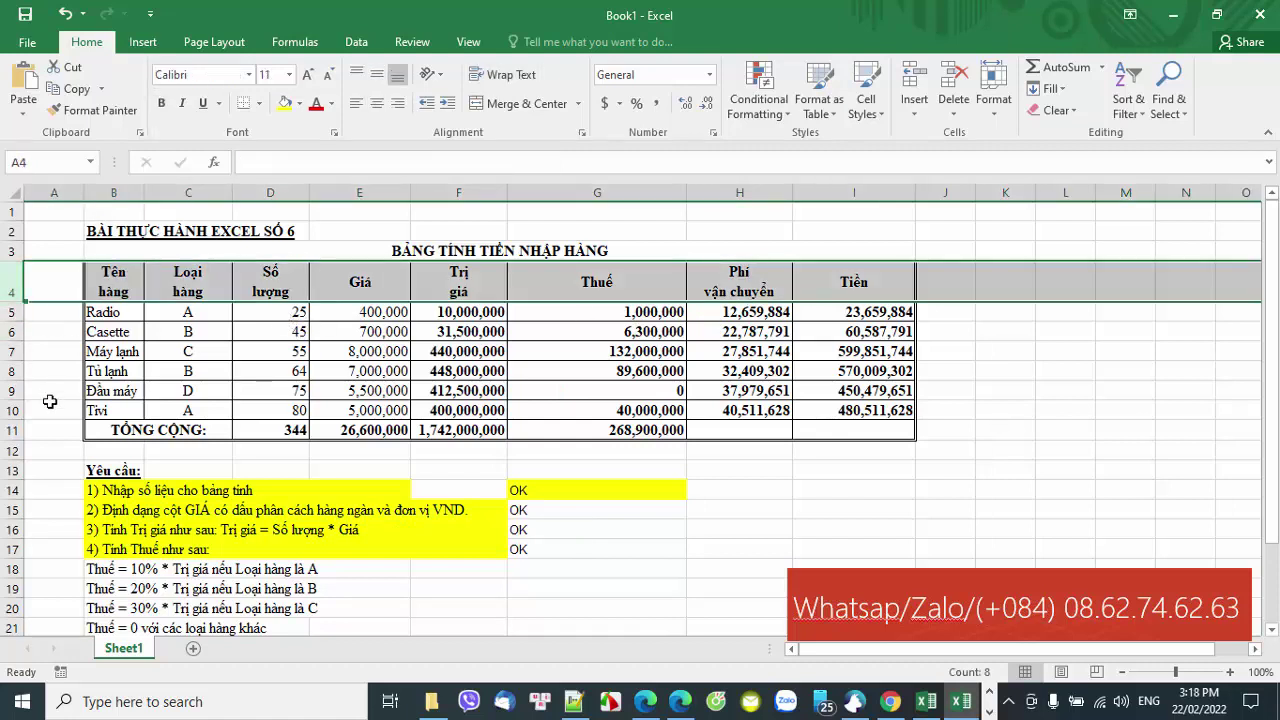
left_click(16, 426, "shift")
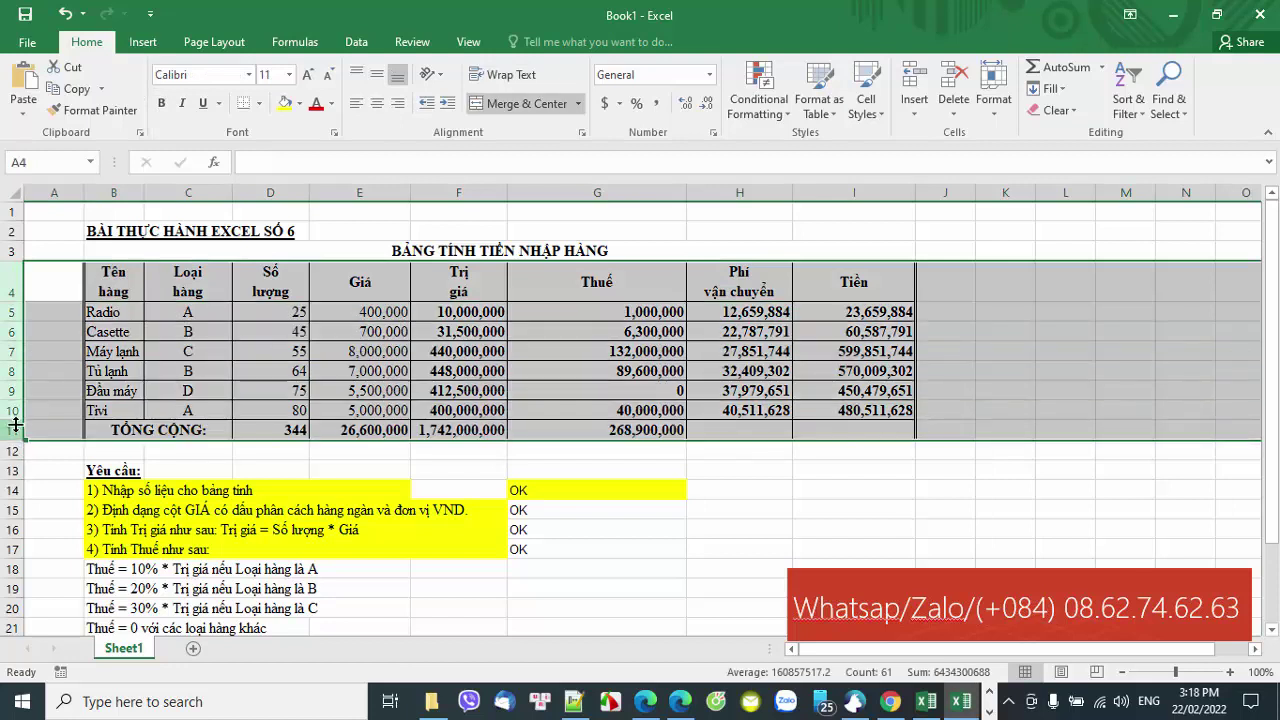
left_click_drag(8, 410, 18, 416)
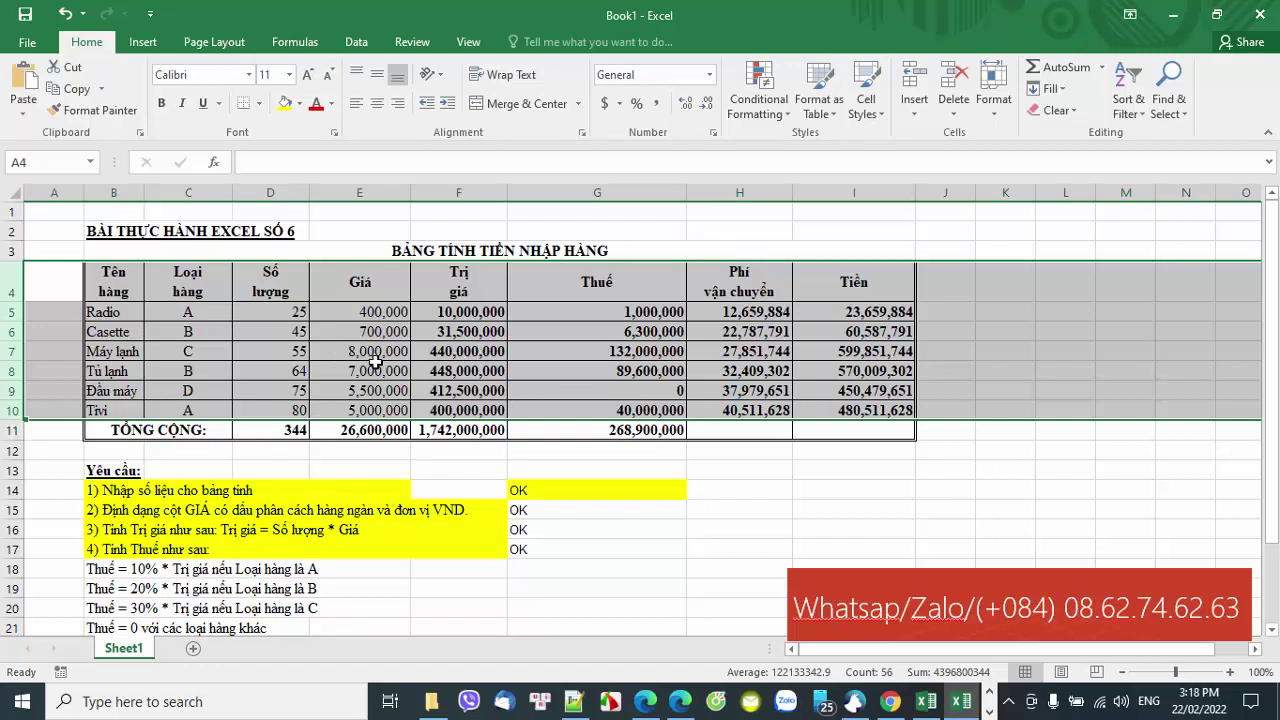
left_click(8, 312)
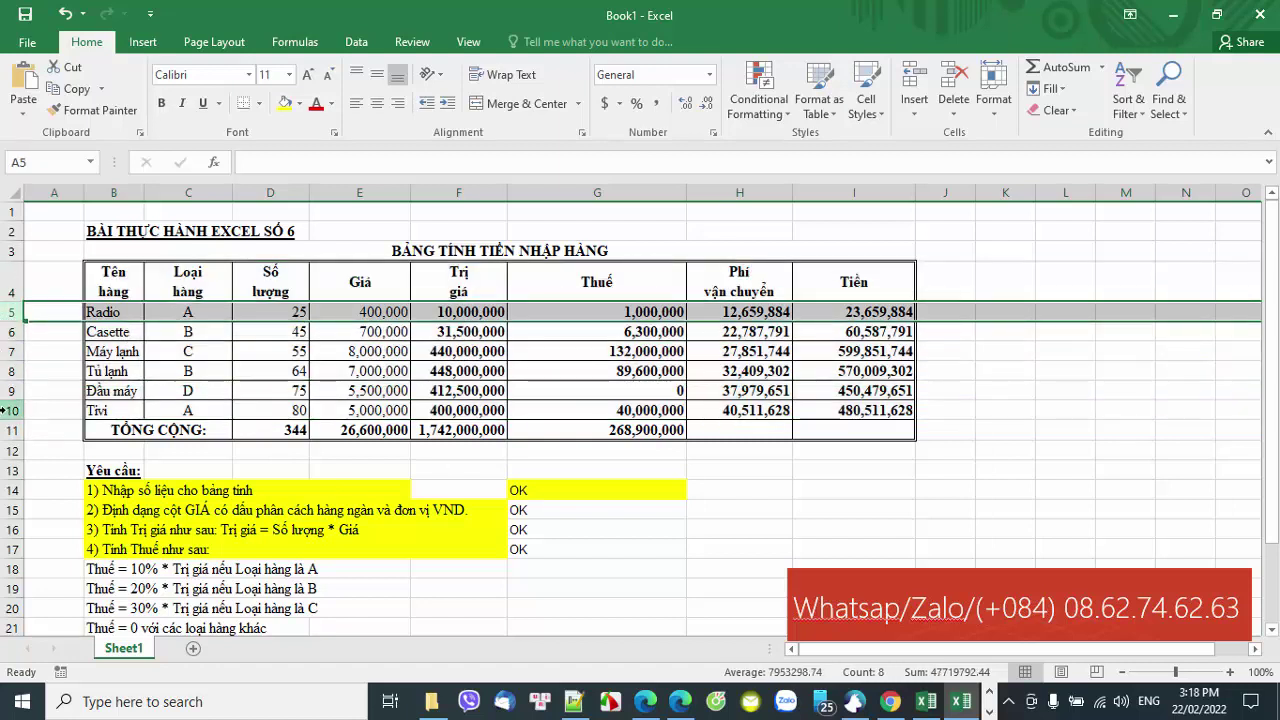
left_click(8, 410, "shift")
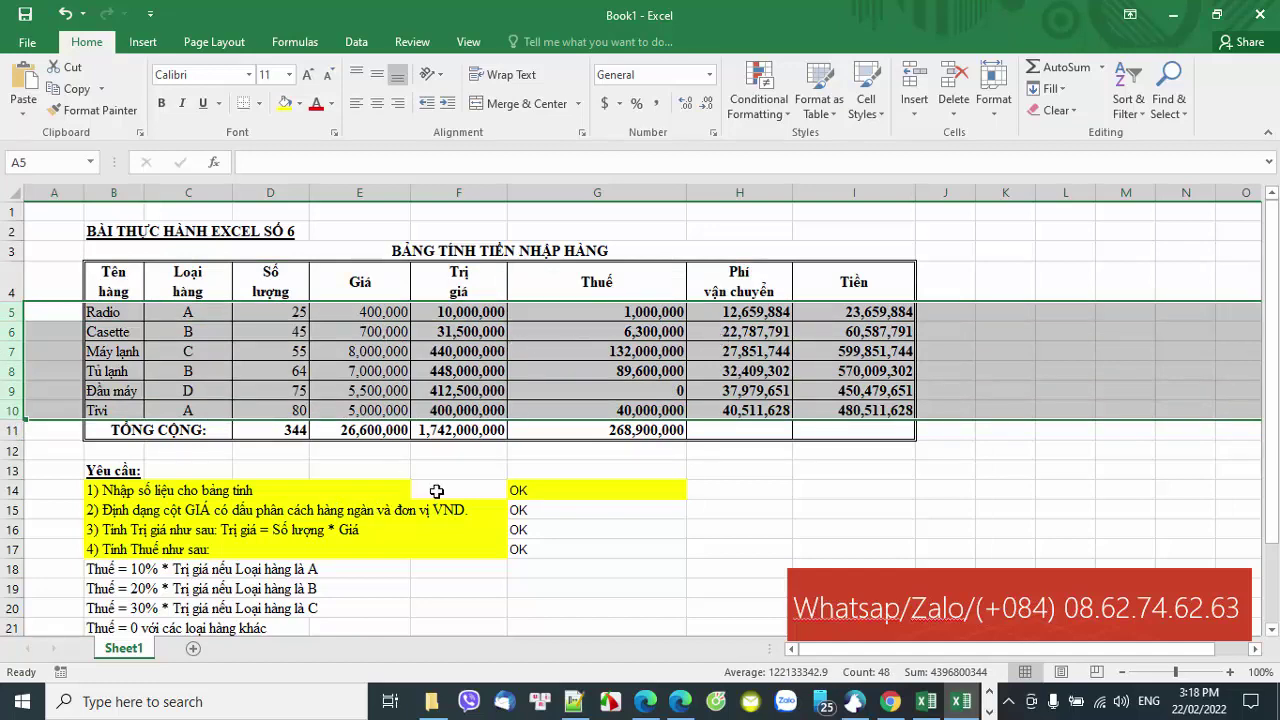
scroll(437, 491, "down", 1)
scroll(437, 491, "down", 1)
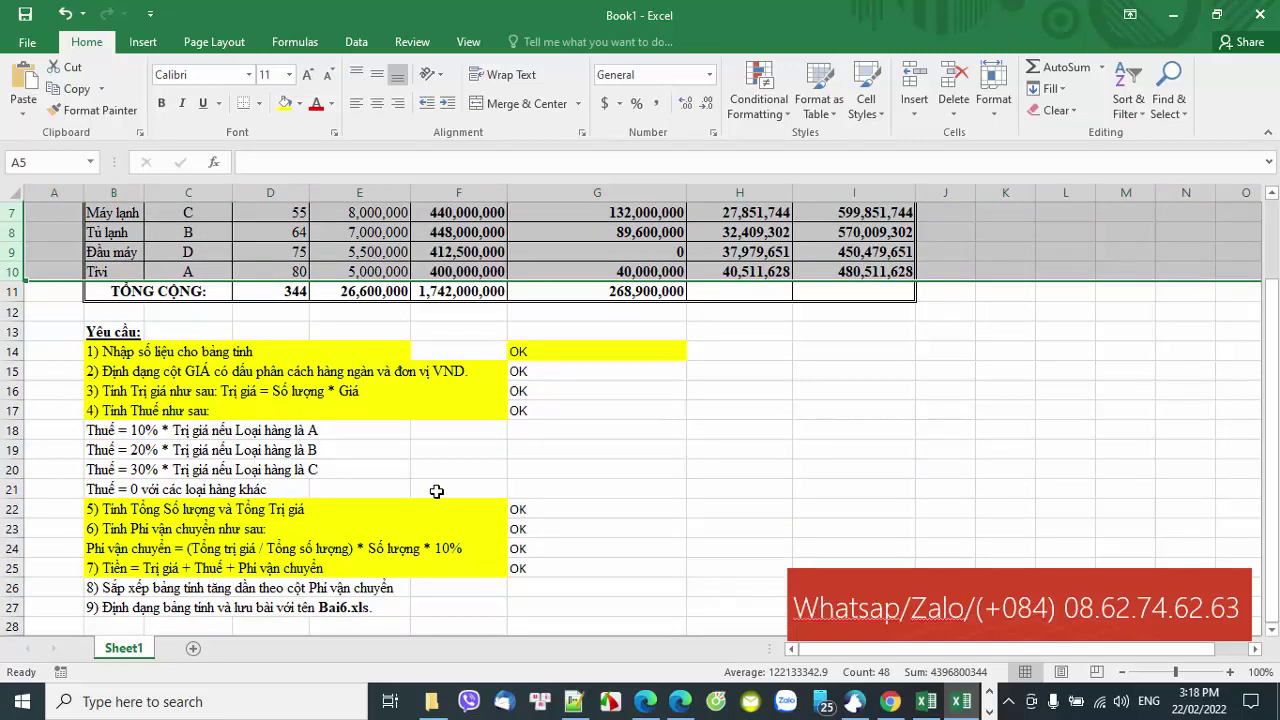
scroll(437, 491, "up", 2)
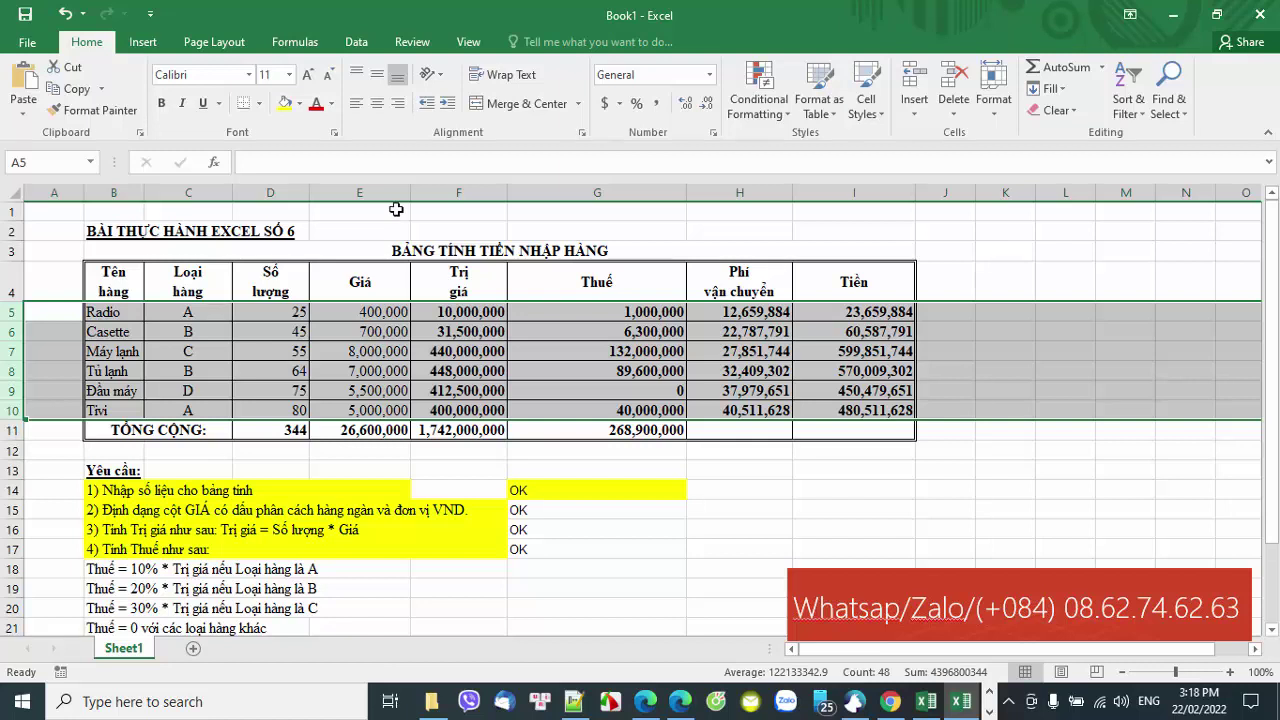
Sort the selected rows by Tiền from smallest to largest
left_click(357, 43)
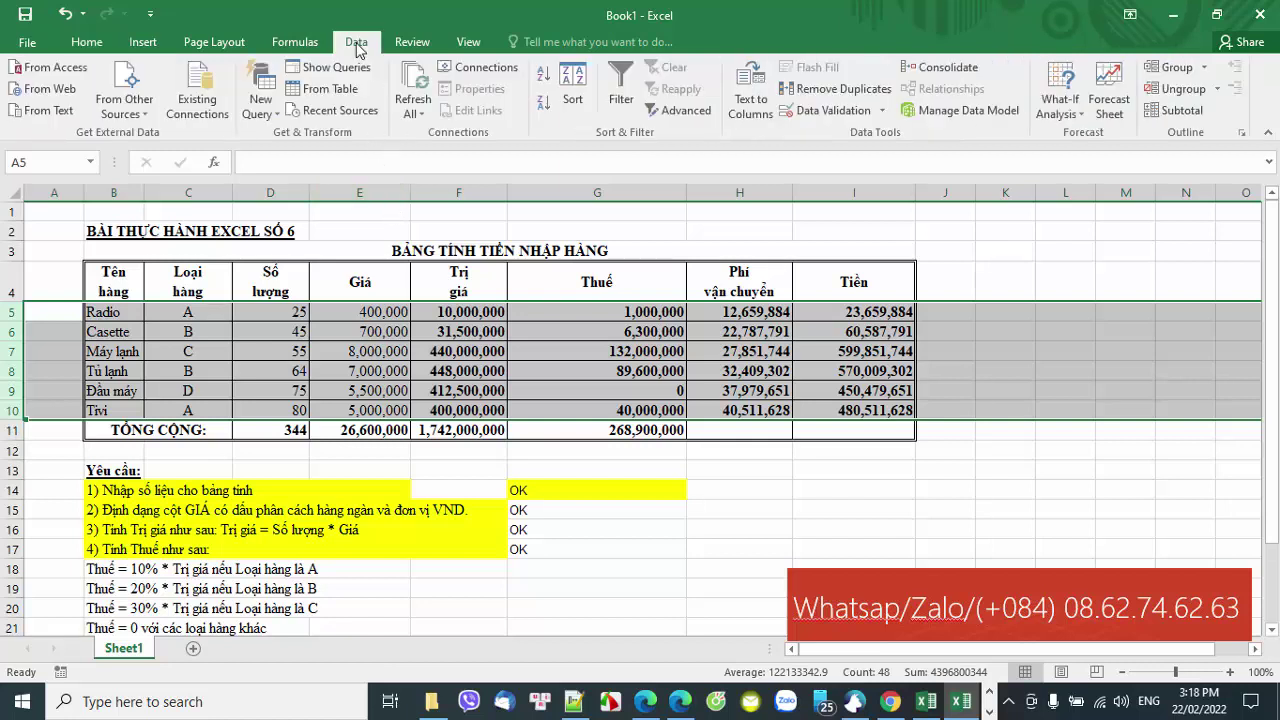
left_click(570, 99)
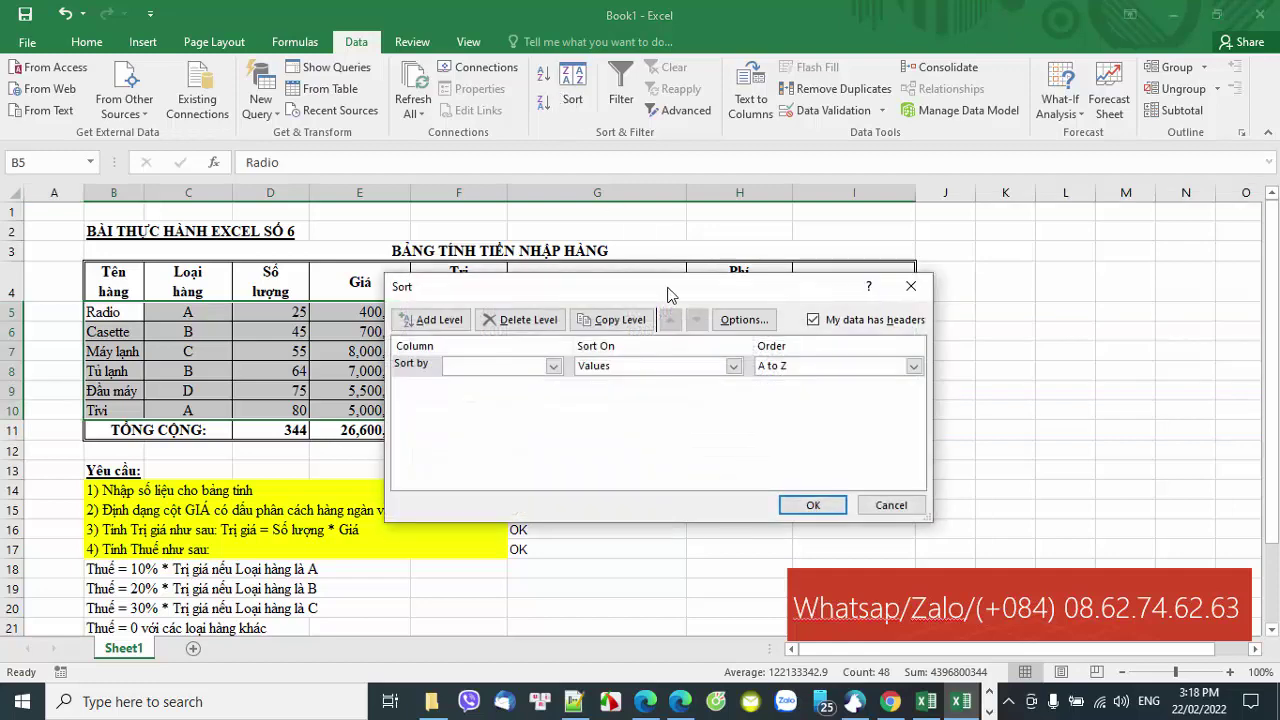
left_click_drag(668, 295, 710, 445)
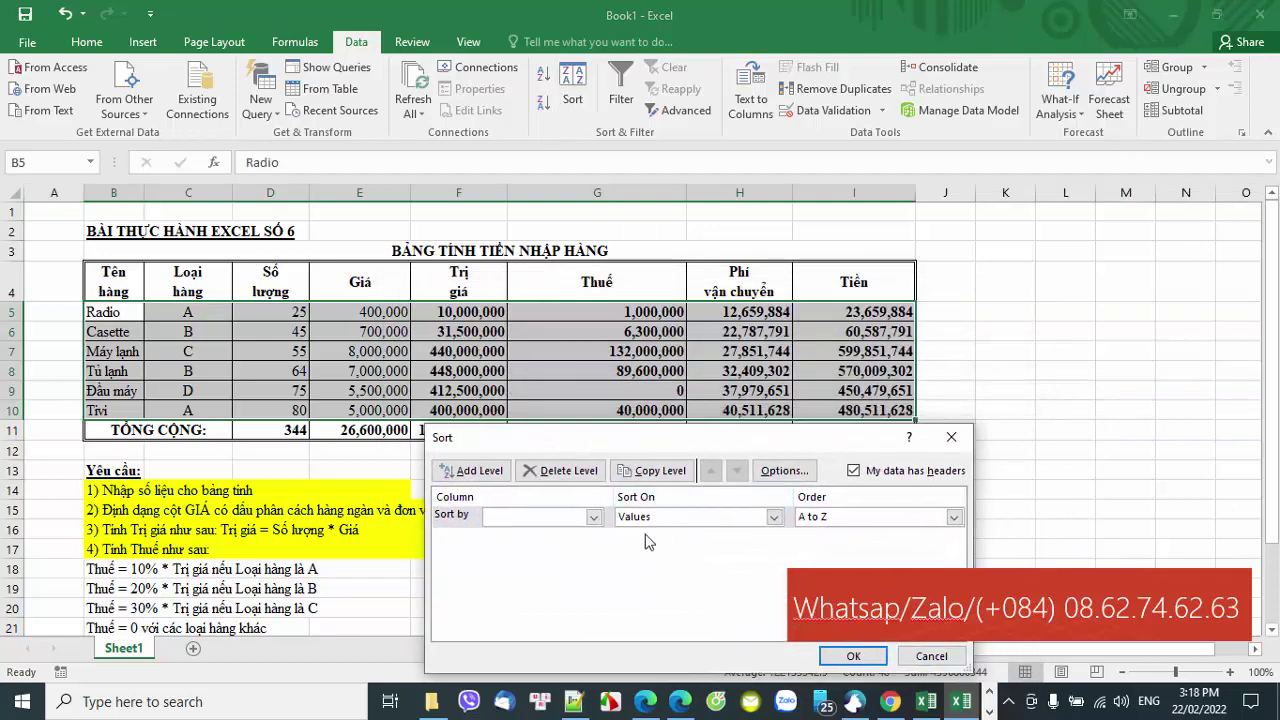
left_click(592, 517)
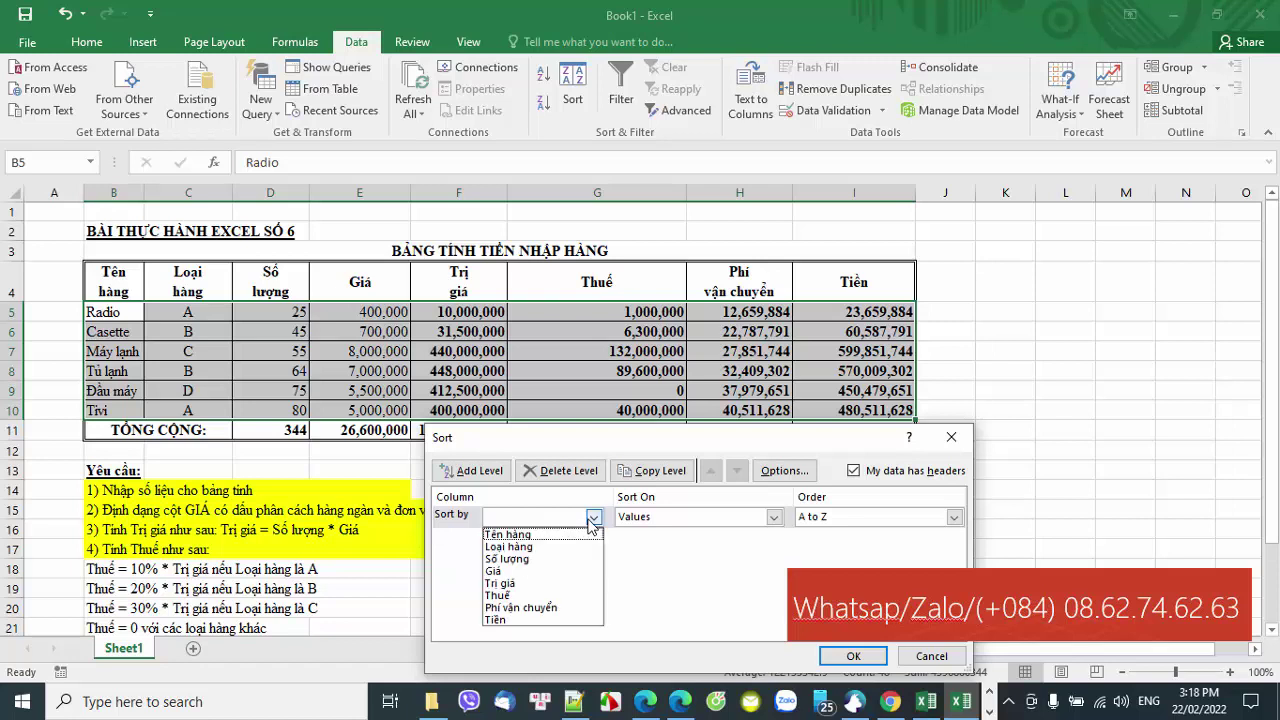
left_click(565, 608)
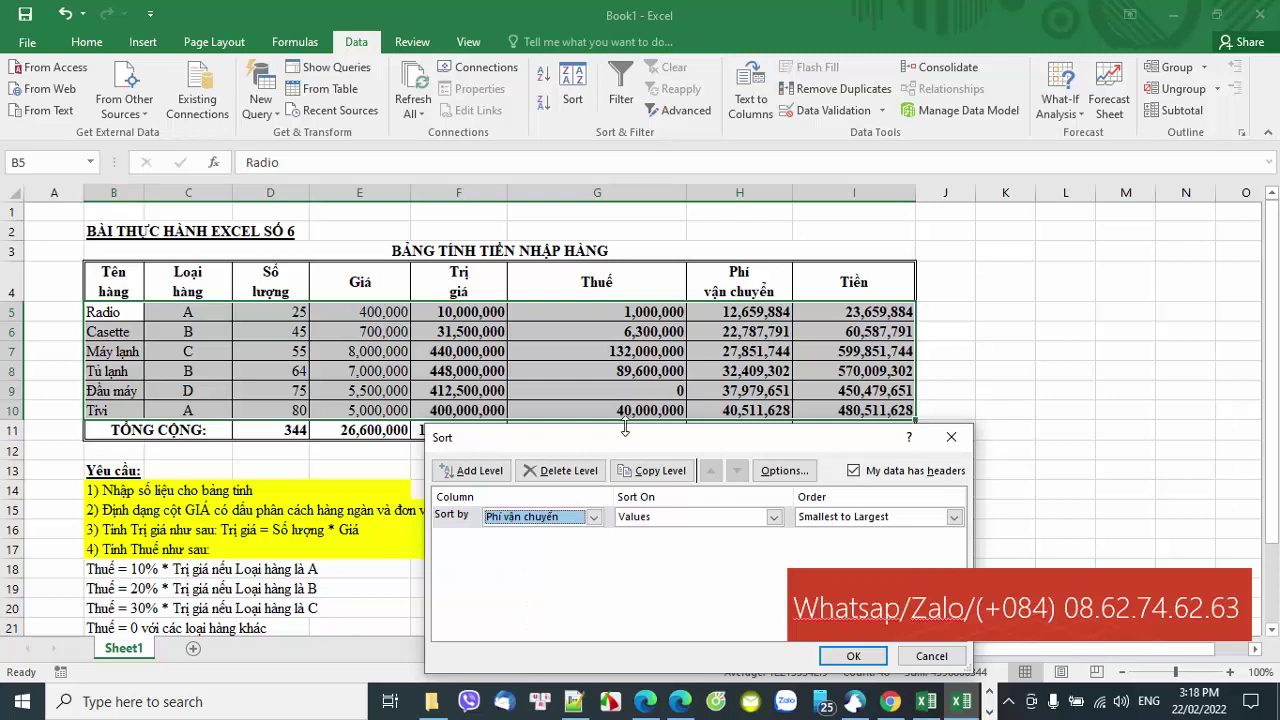
mouse_move(641, 447)
left_mouse_down()
mouse_move(759, 299)
mouse_move(819, 265)
left_mouse_up()
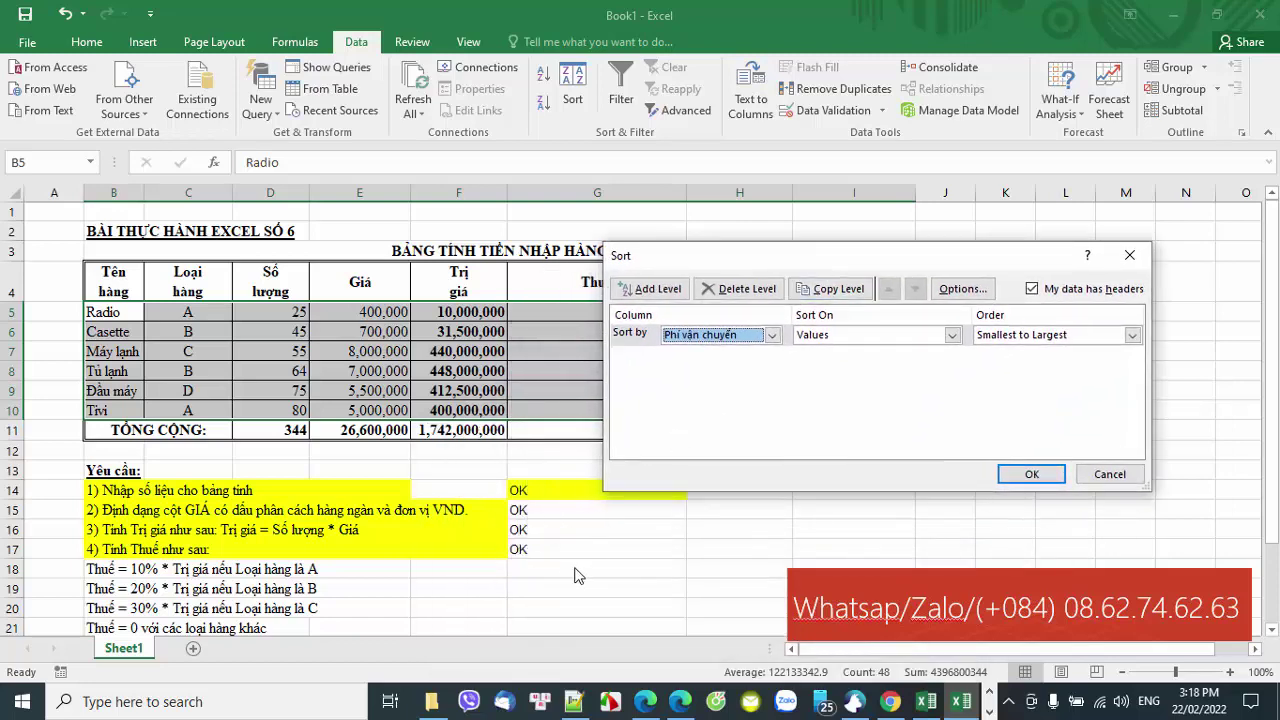
key("Down")
left_click_drag(960, 263, 504, 214)
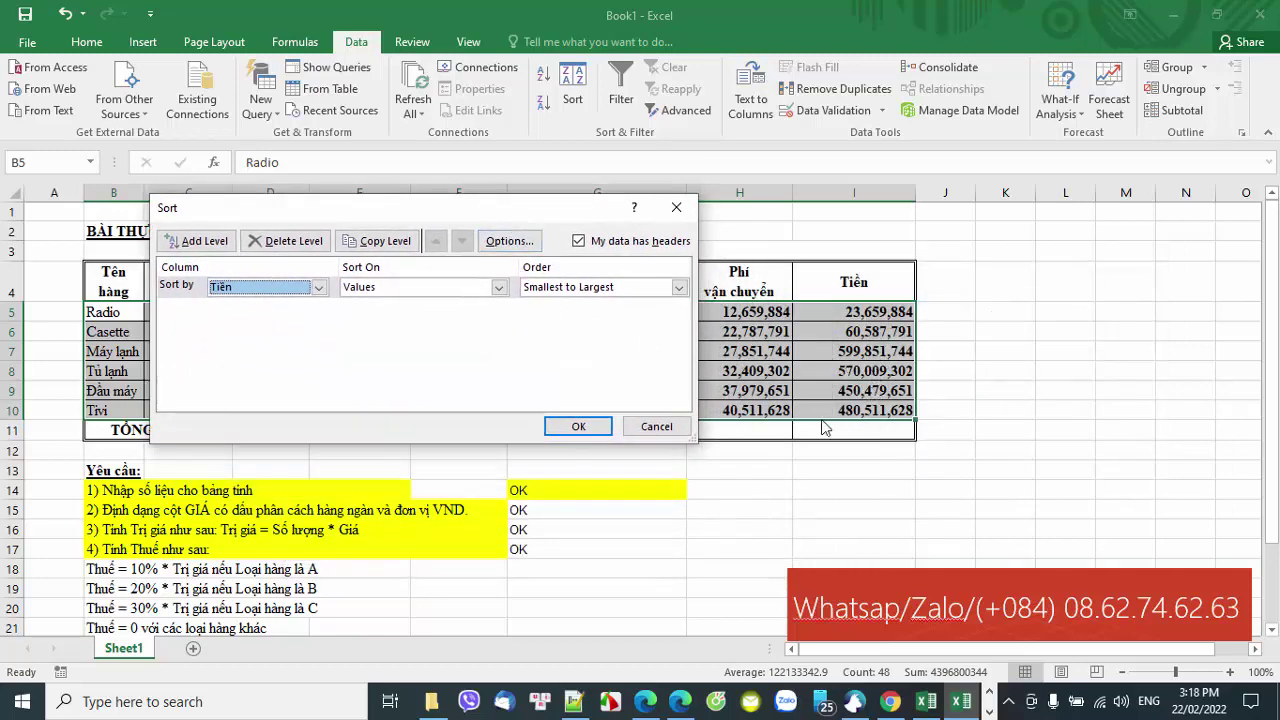
left_click(578, 426)
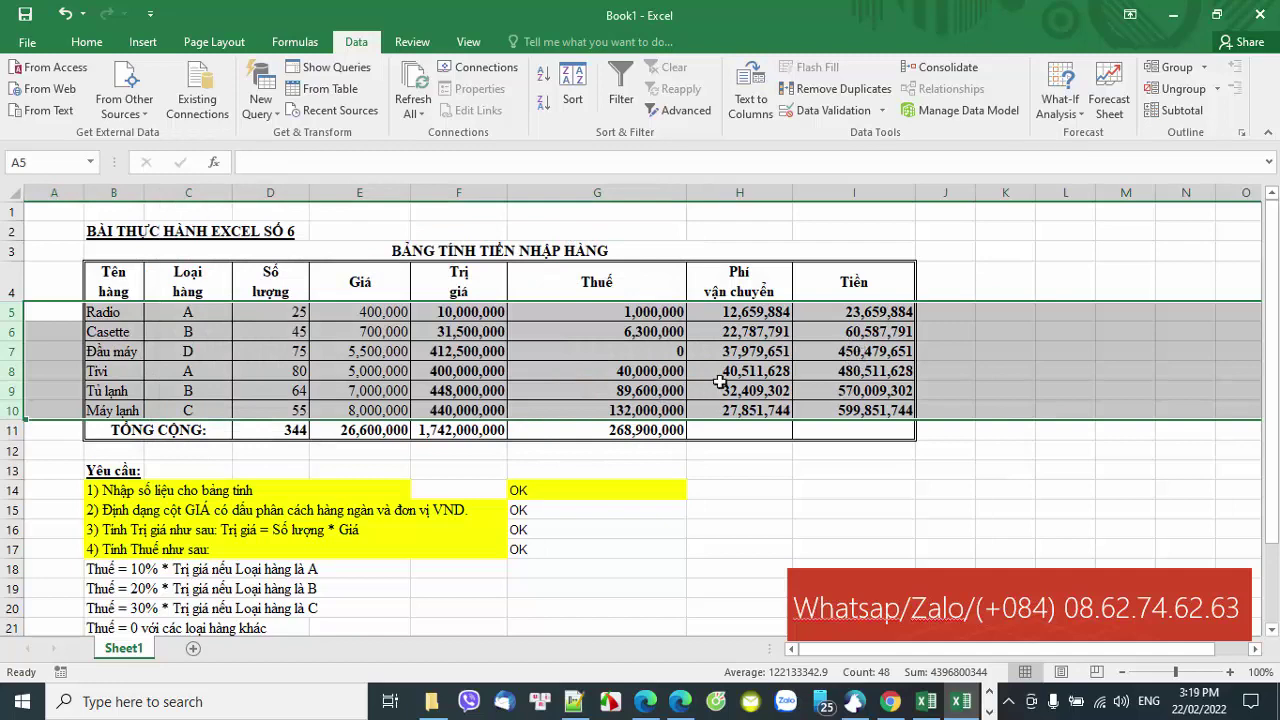
Check the sorted Tiền formulas in rows 5 through 10
left_click(871, 318)
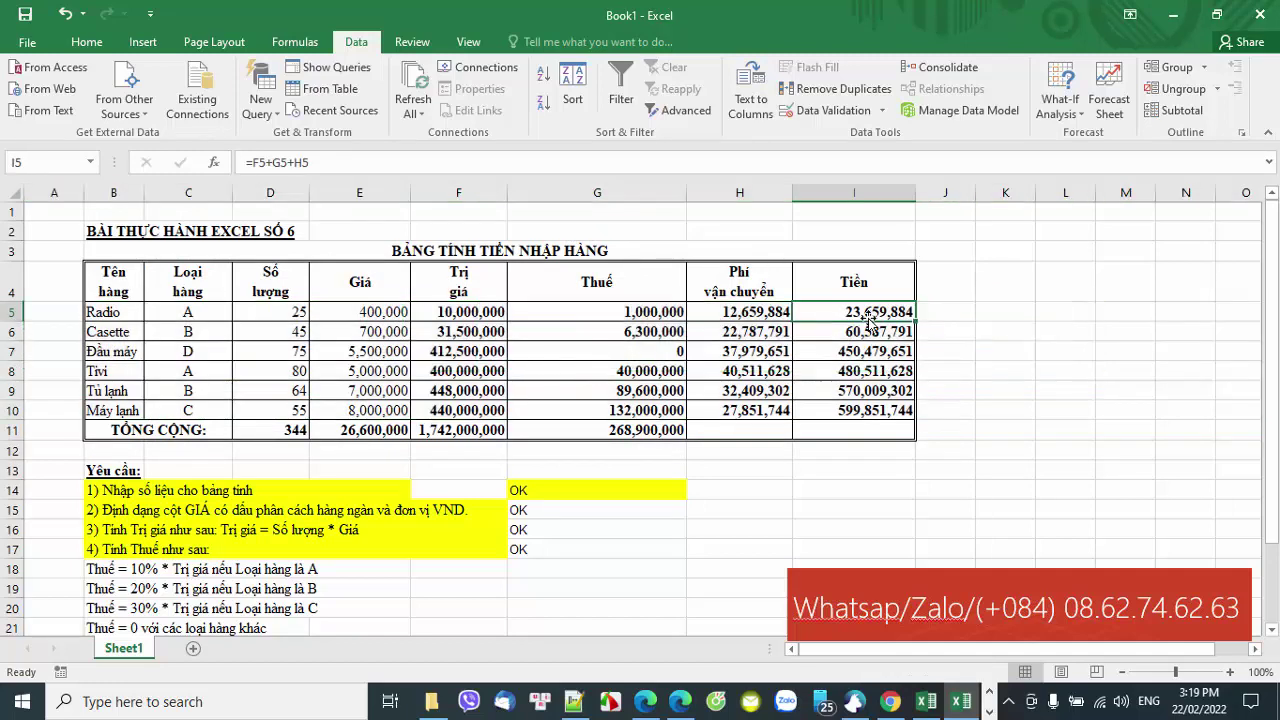
left_click(858, 332)
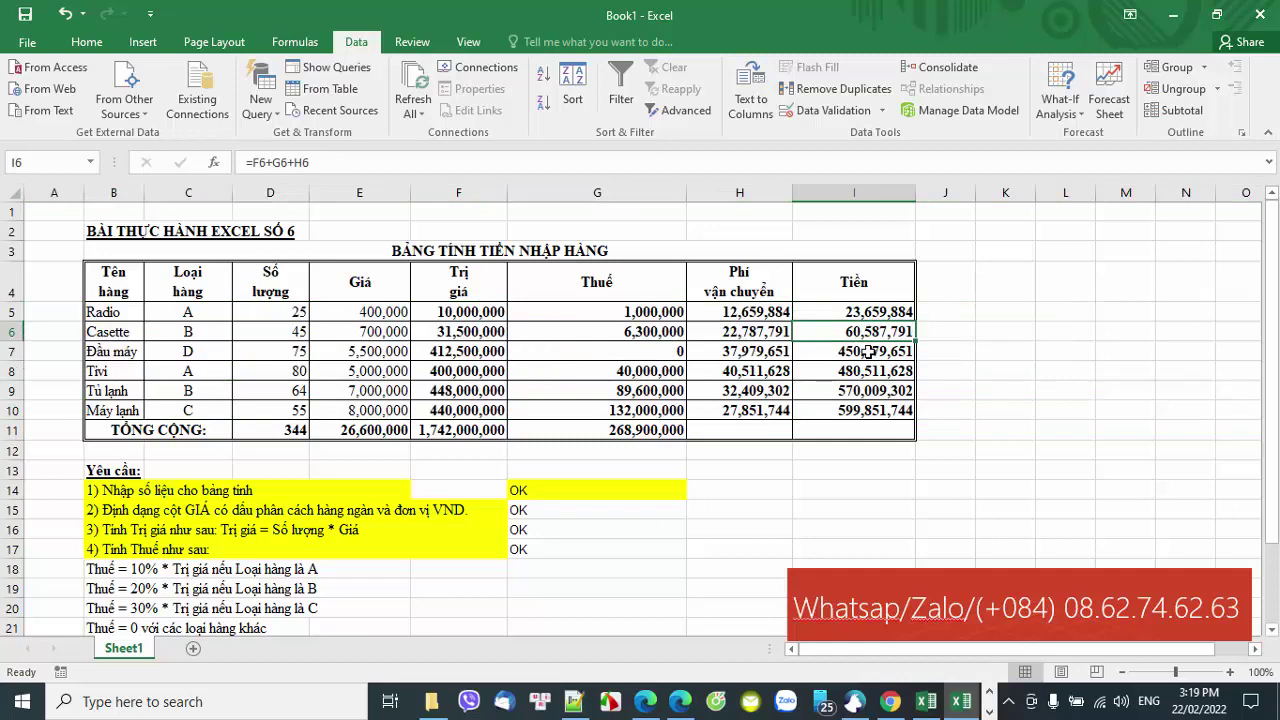
left_click(866, 352)
left_click(875, 372)
left_click(872, 391)
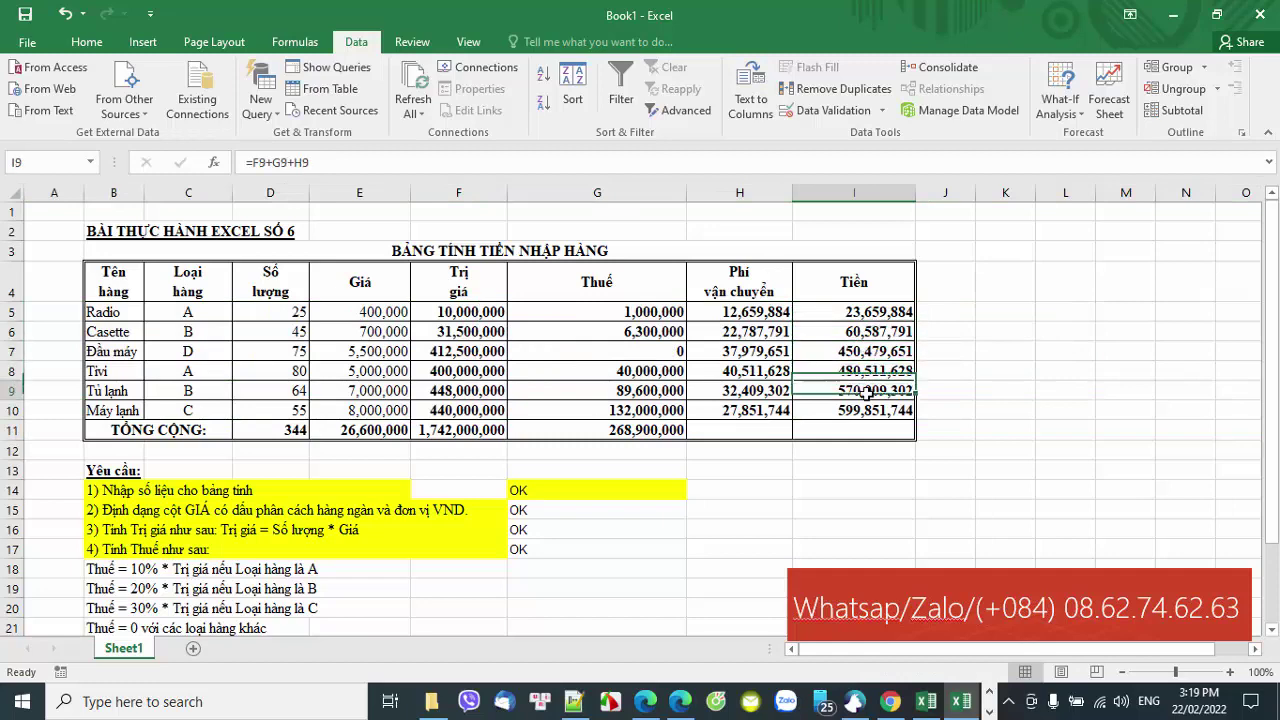
left_click(867, 411)
scroll(674, 470, "down", 2)
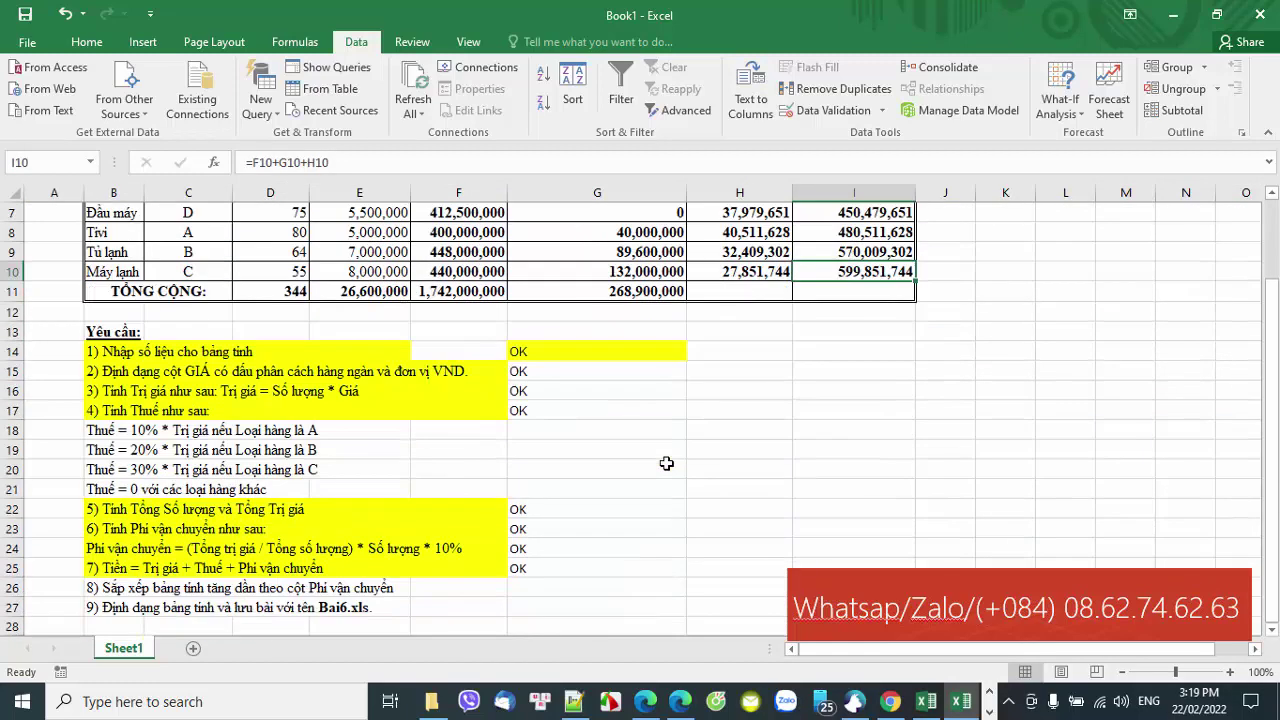
scroll(674, 470, "down", 1)
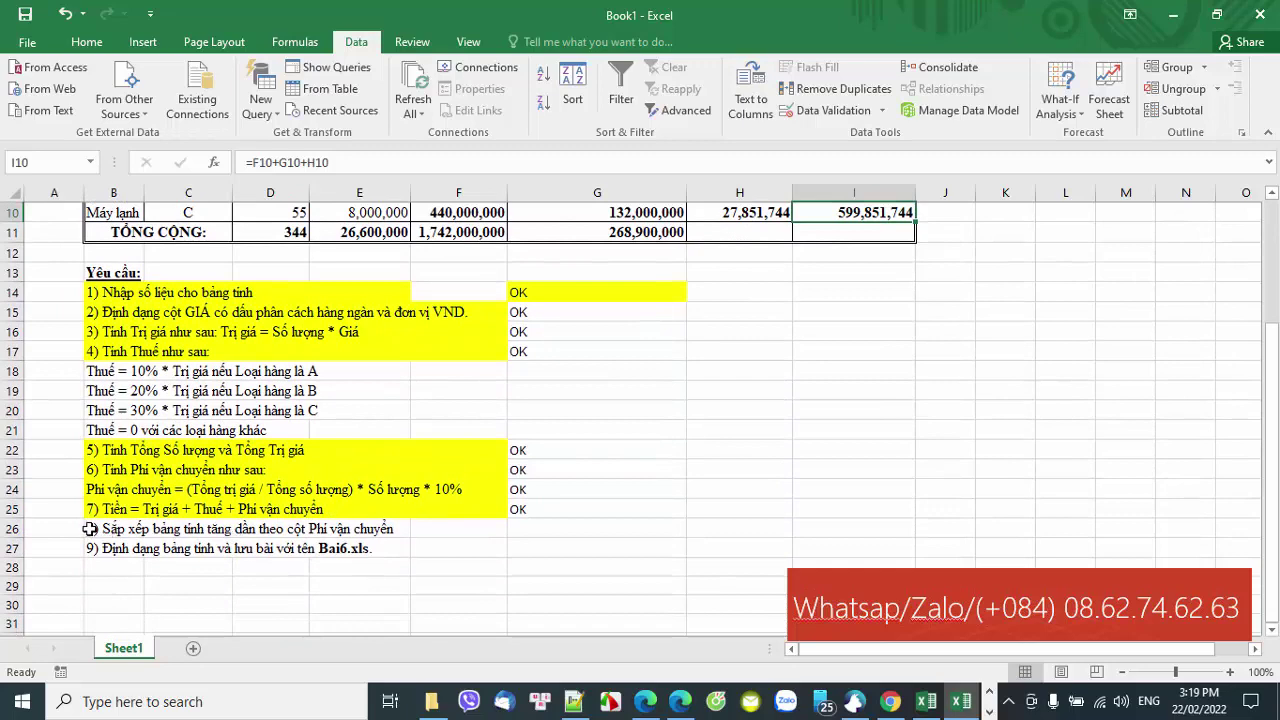
Fill requirement 8's cells B26:F26 yellow and enter OK in G26
left_click_drag(116, 533, 495, 530)
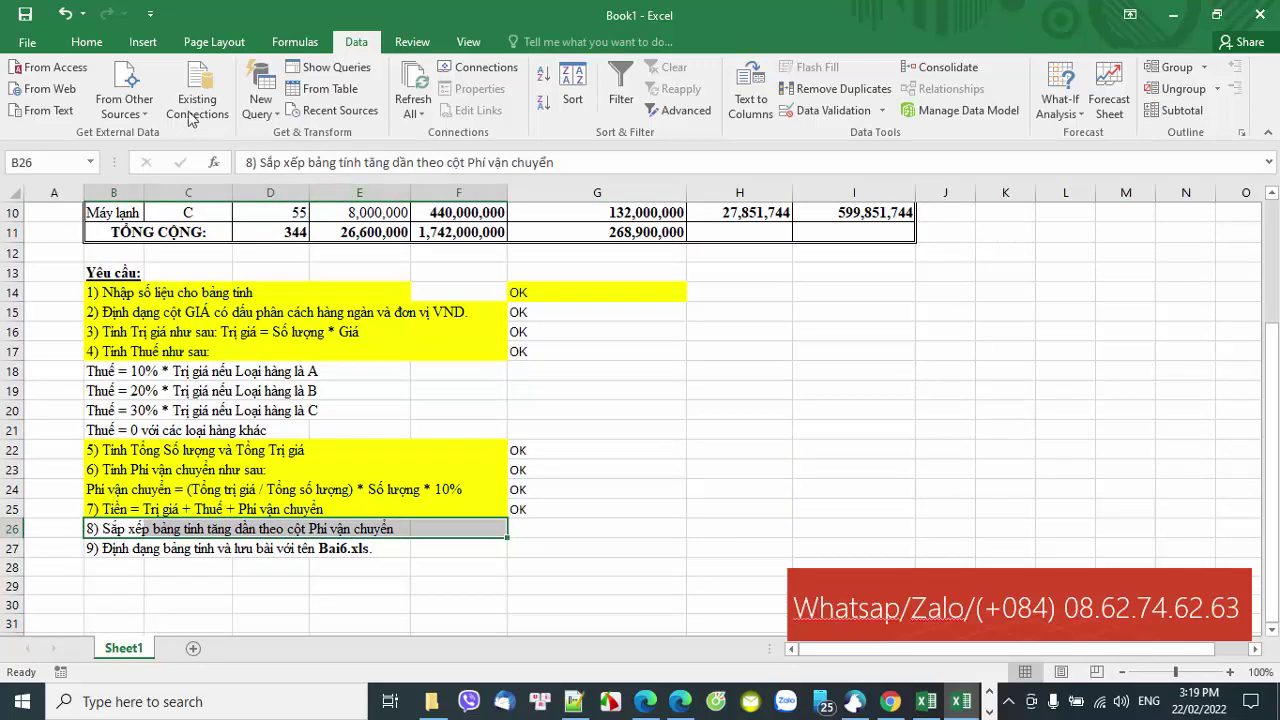
left_click(90, 45)
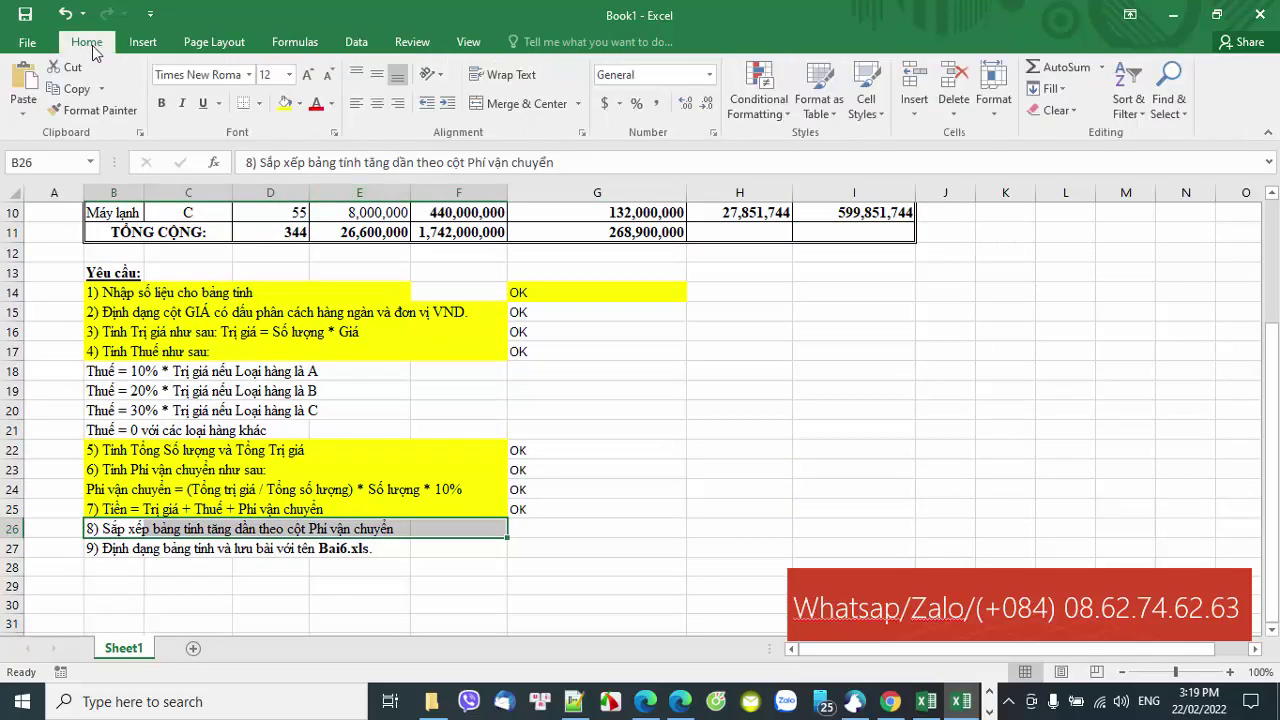
left_click(285, 103)
left_click(560, 526)
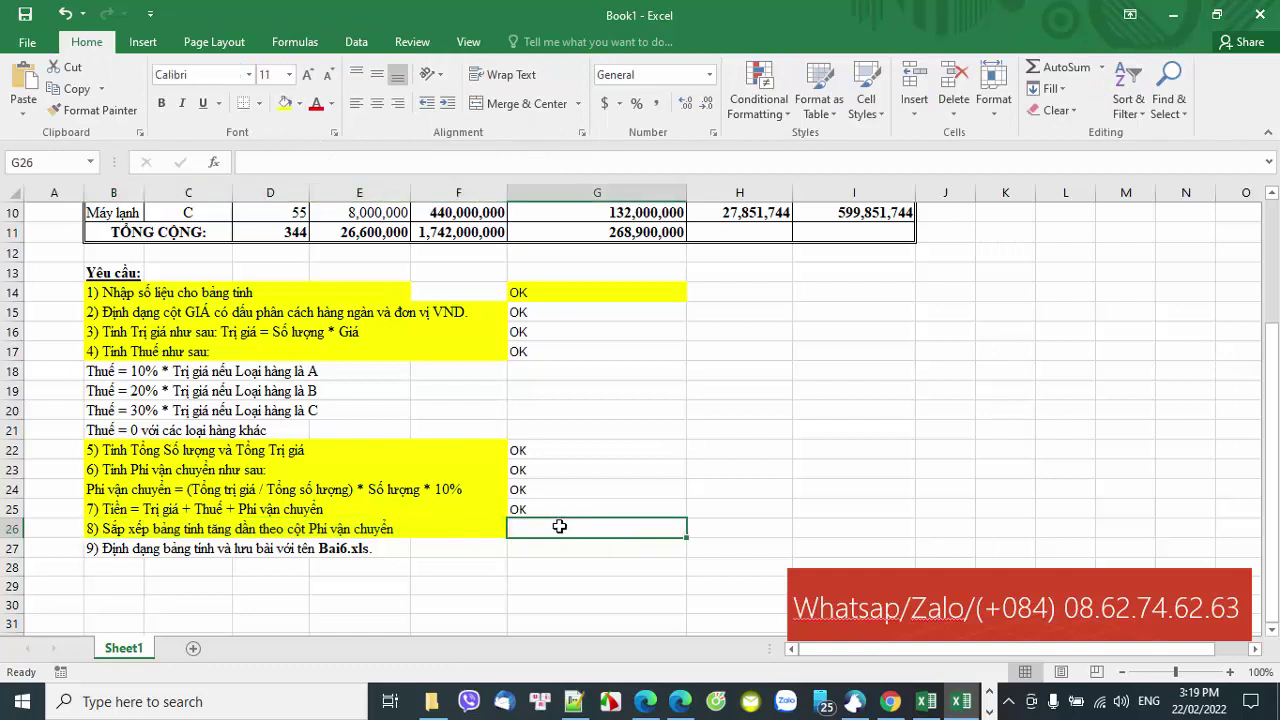
type("OK")
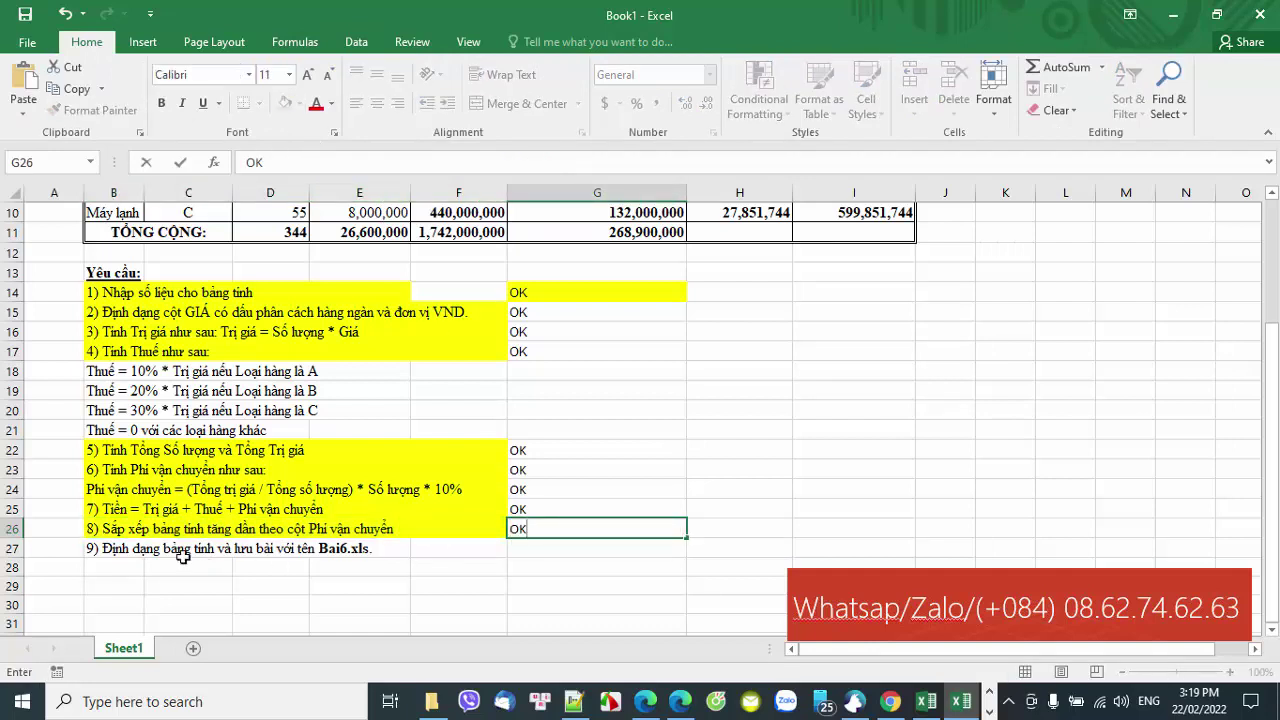
left_click(183, 557)
Review requirement 9 in row 27, then deselect by clicking an empty cell
left_click(112, 553)
left_click(200, 552)
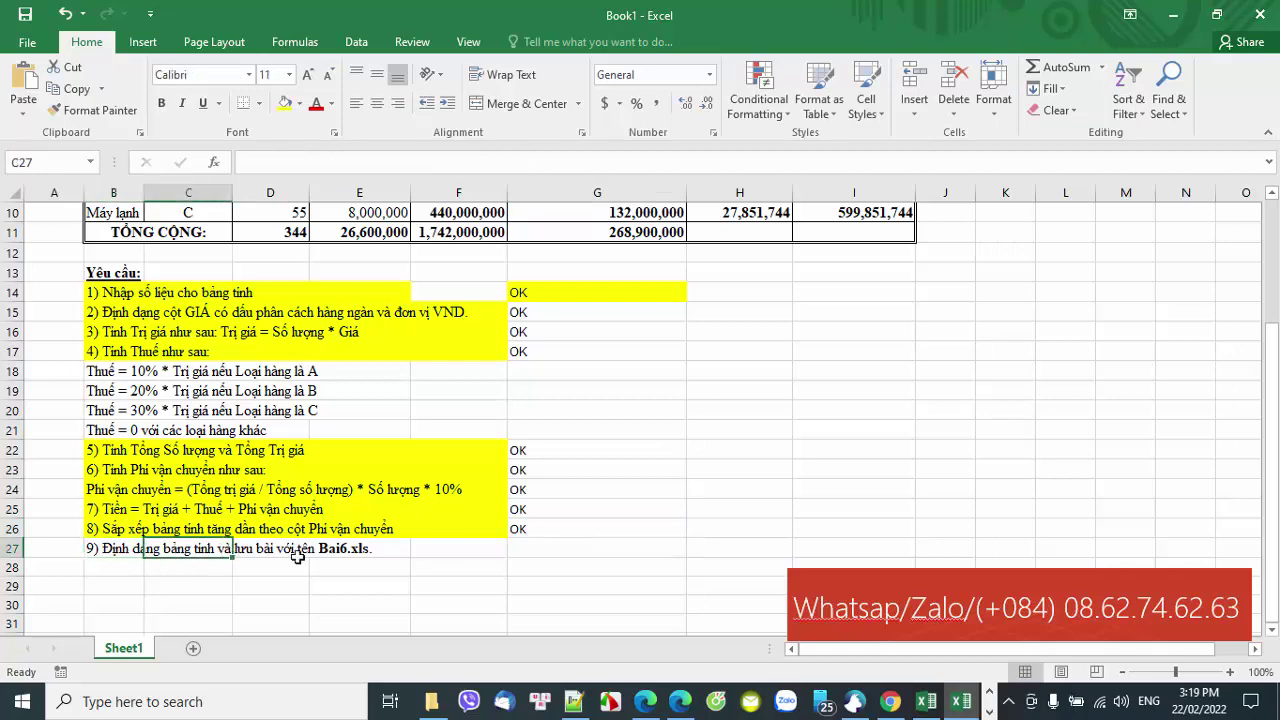
left_click(270, 553)
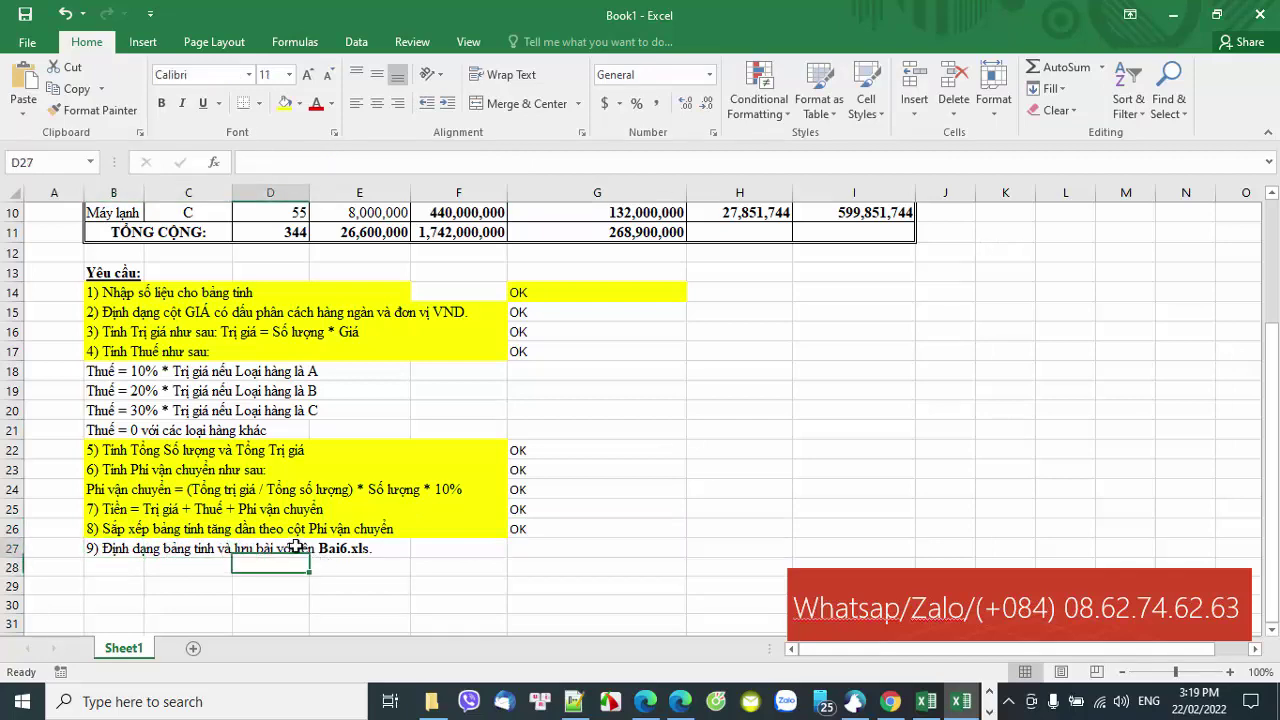
left_click(354, 571)
scroll(368, 543, "up", 3)
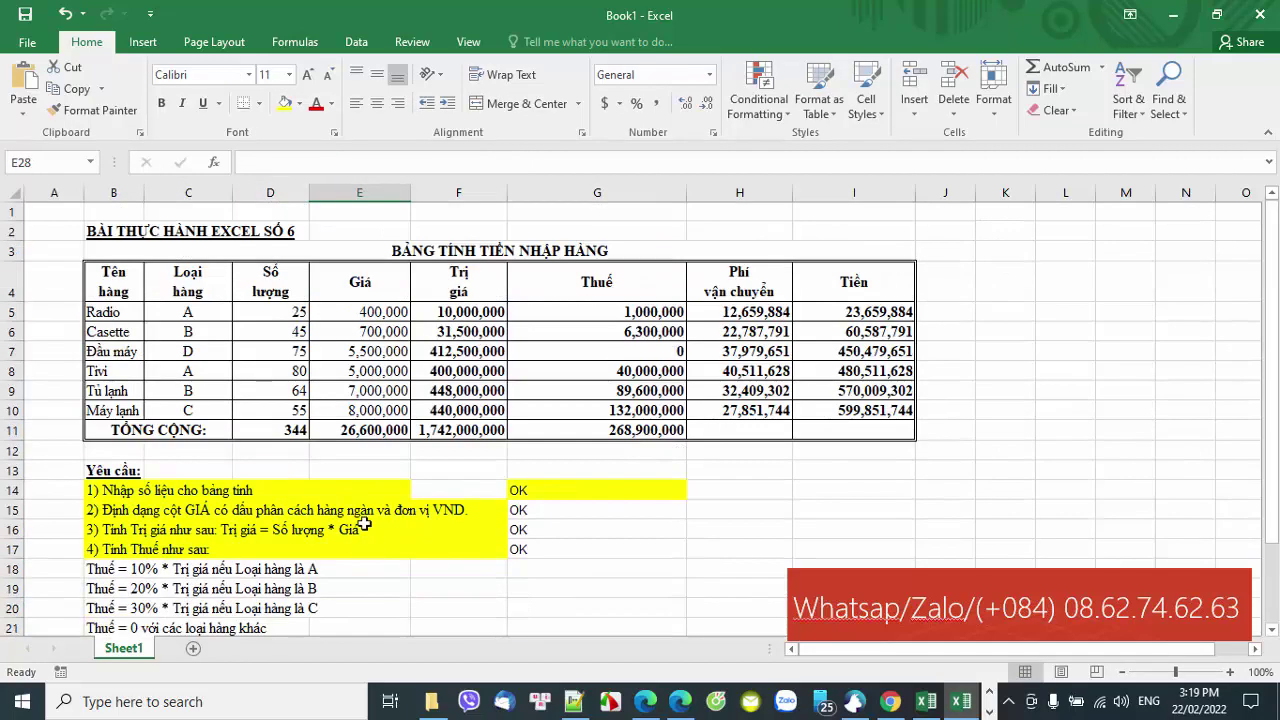
Choose the Desktop folder as the save location under This PC
left_click(25, 14)
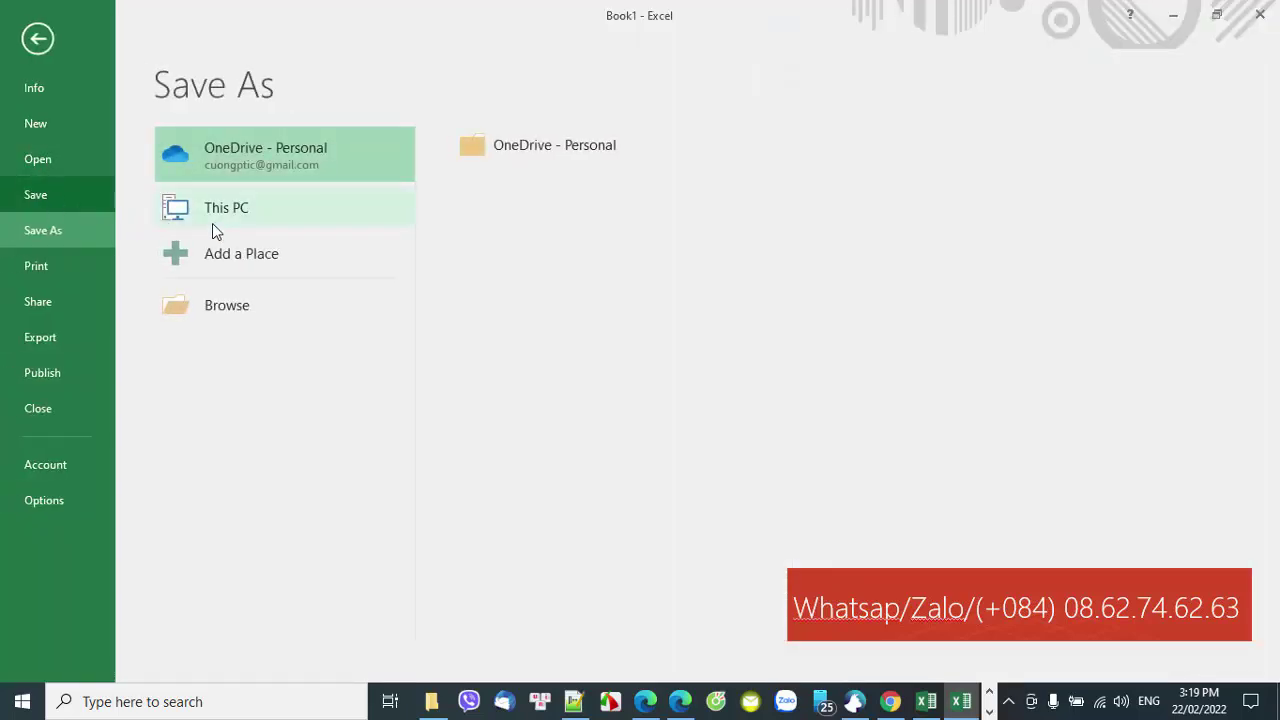
left_click(257, 220)
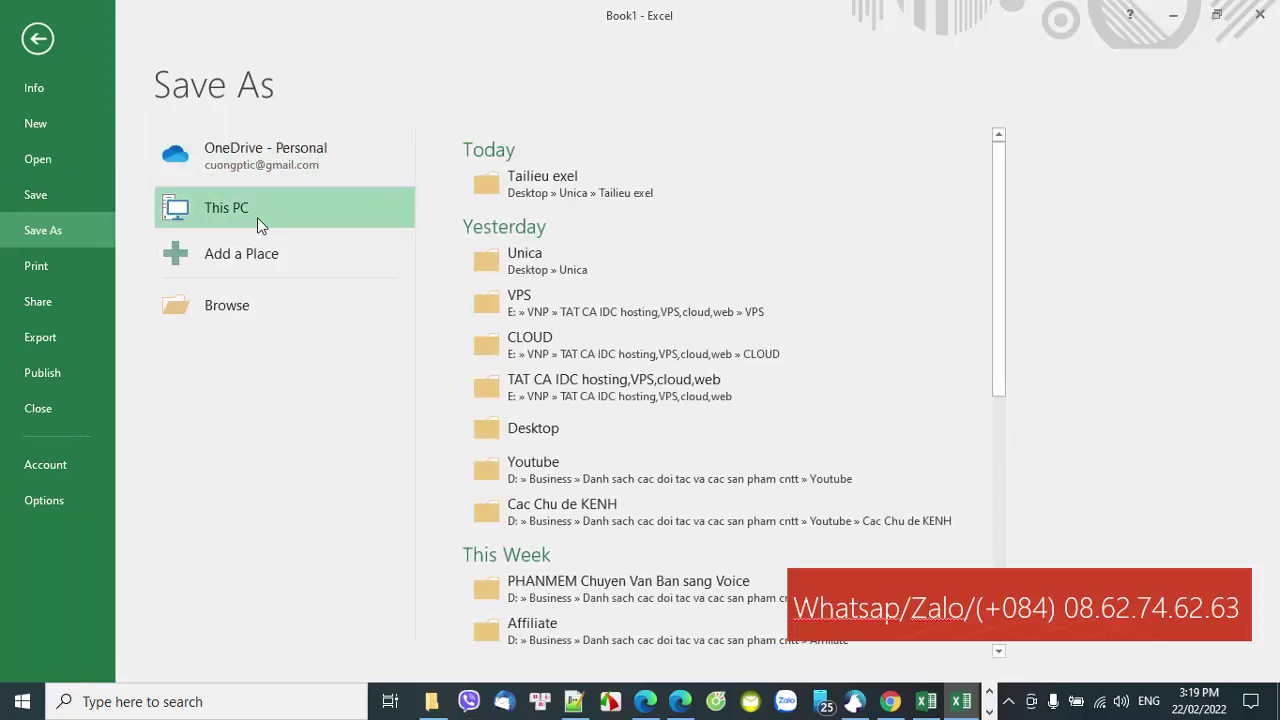
left_click(229, 304)
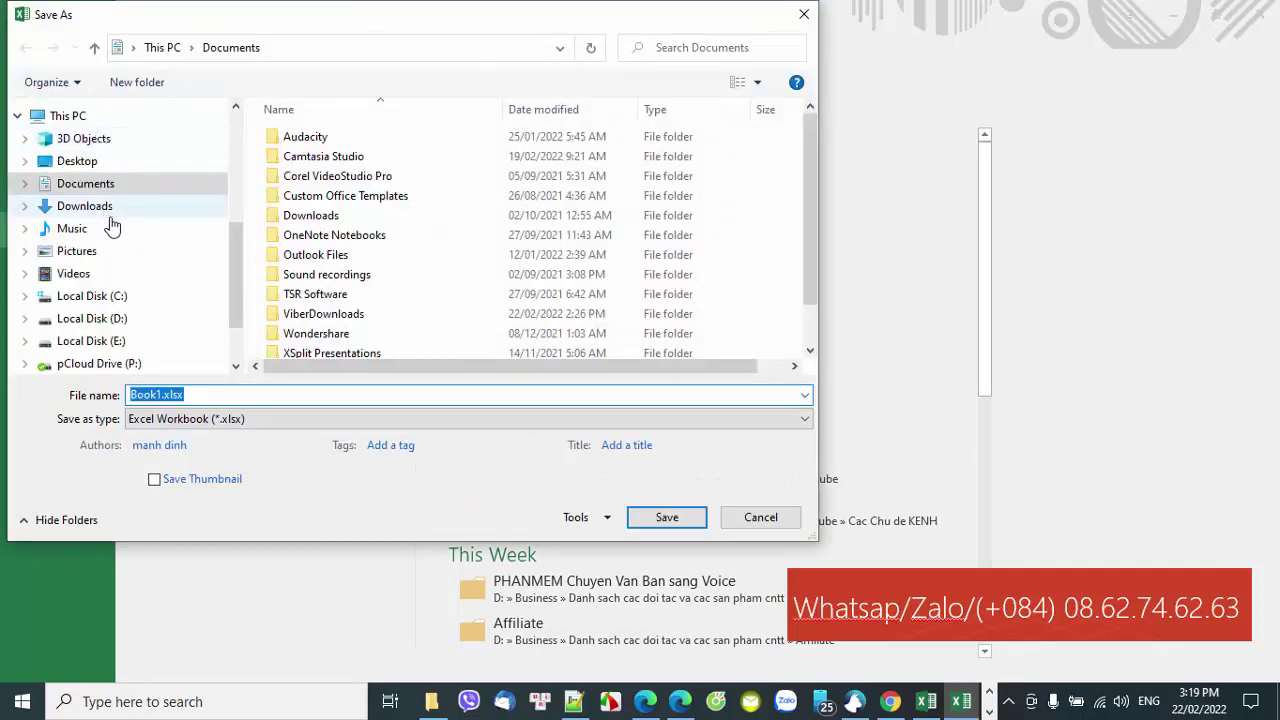
left_click_drag(234, 236, 238, 140)
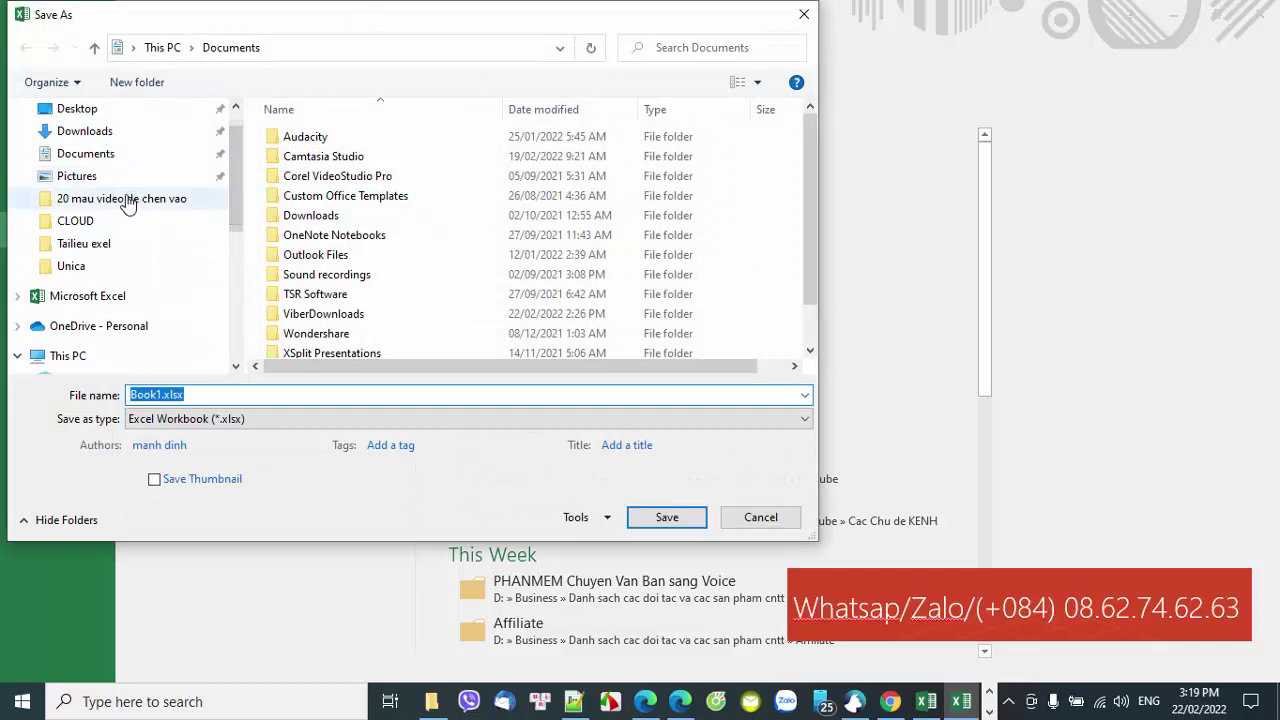
left_click(77, 109)
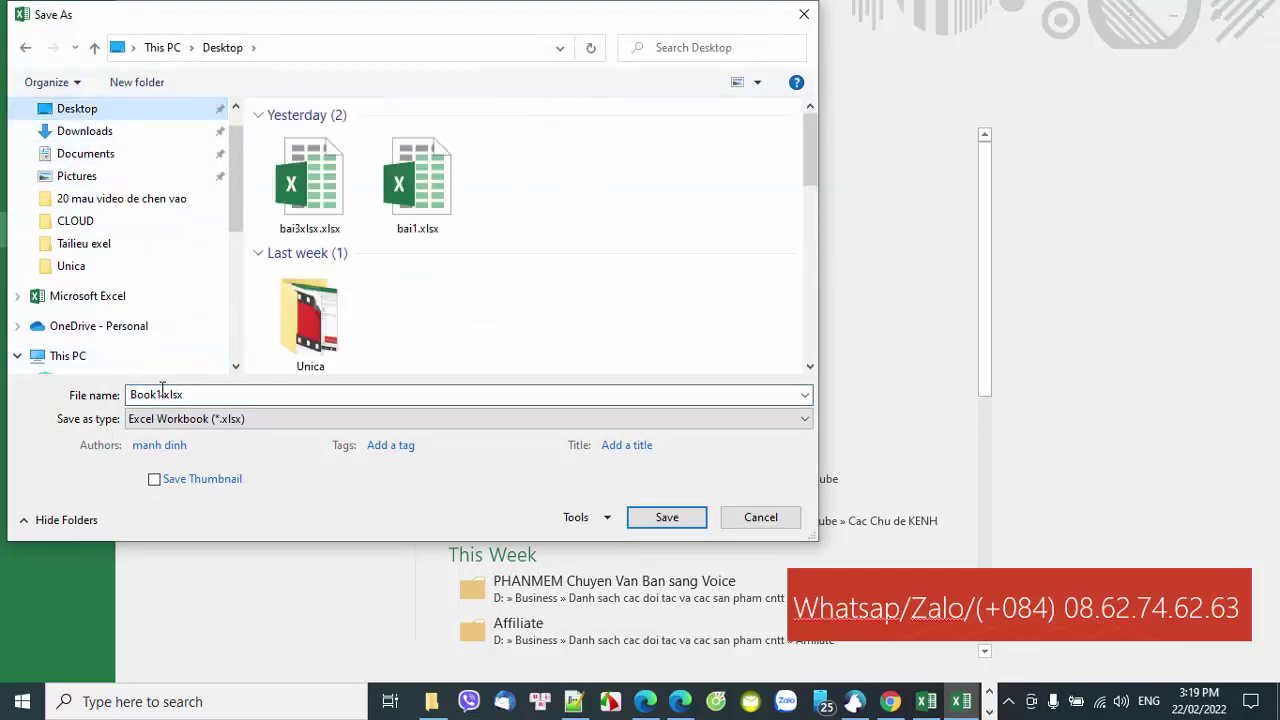
Rename the file from Book1 to bai6.xlsx and save it
left_click_drag(162, 394, 97, 392)
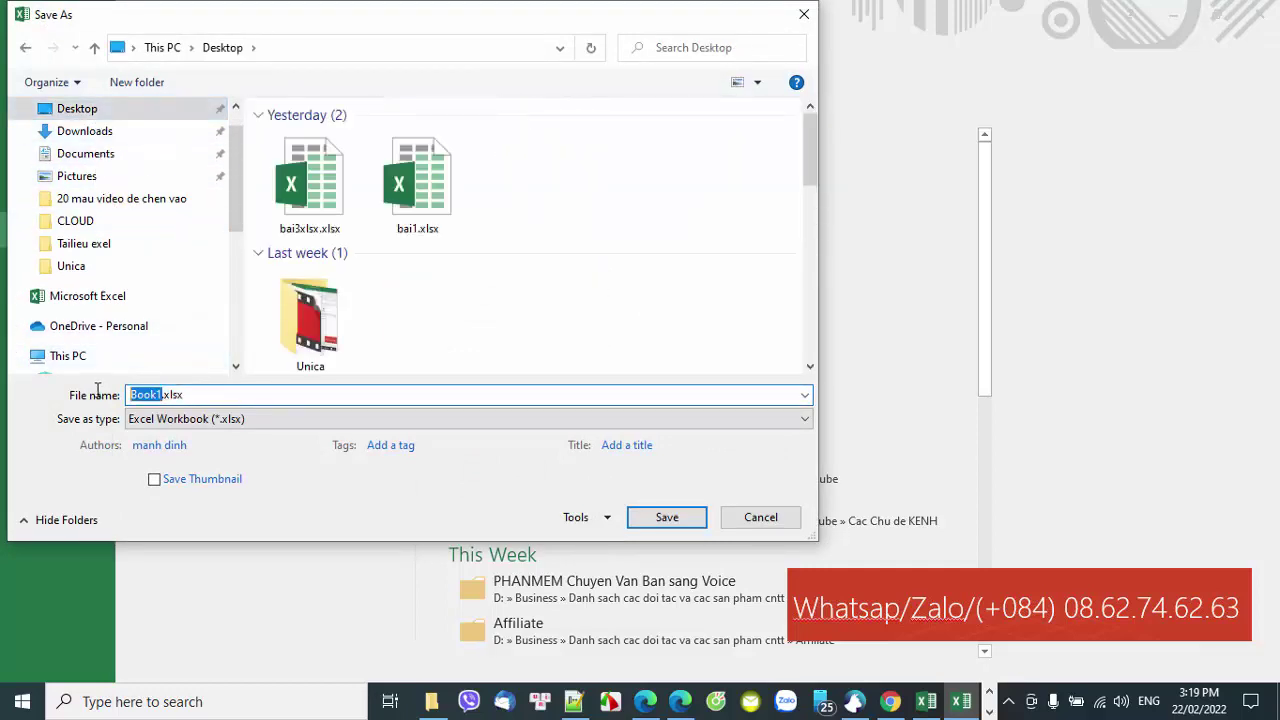
type("bai6")
left_click(666, 517)
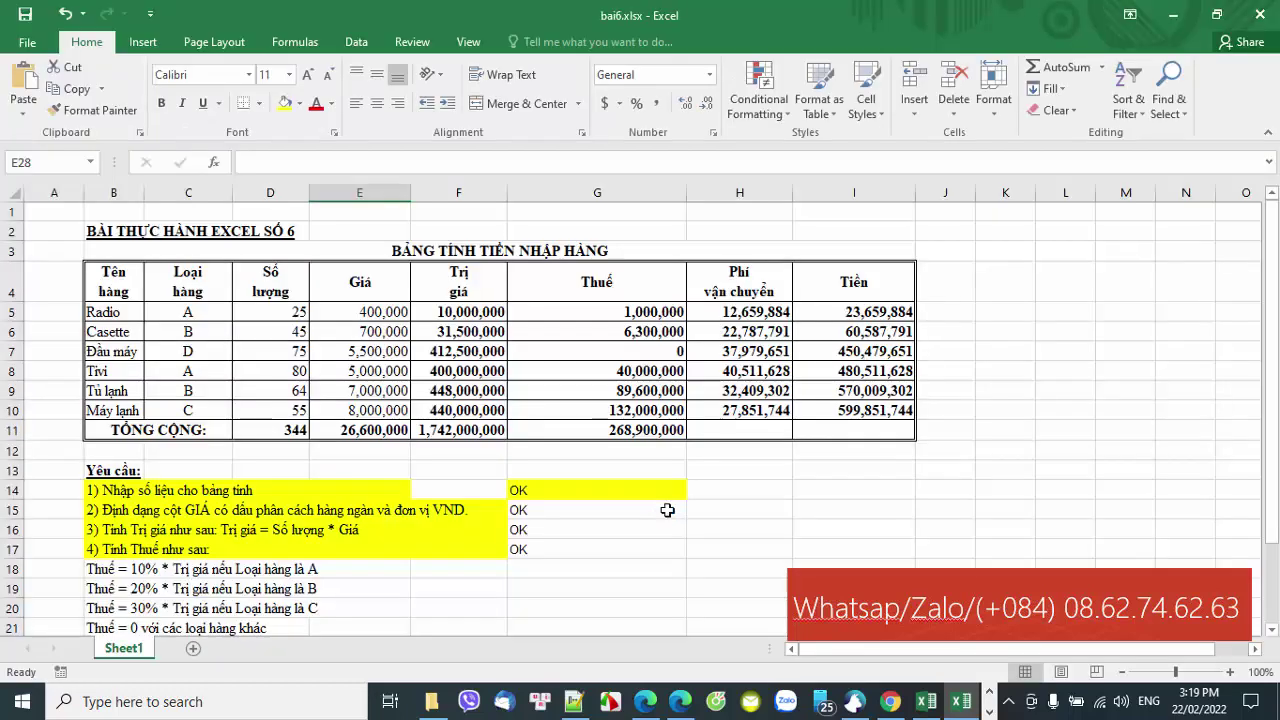
left_click(803, 527)
scroll(803, 527, "down", 1)
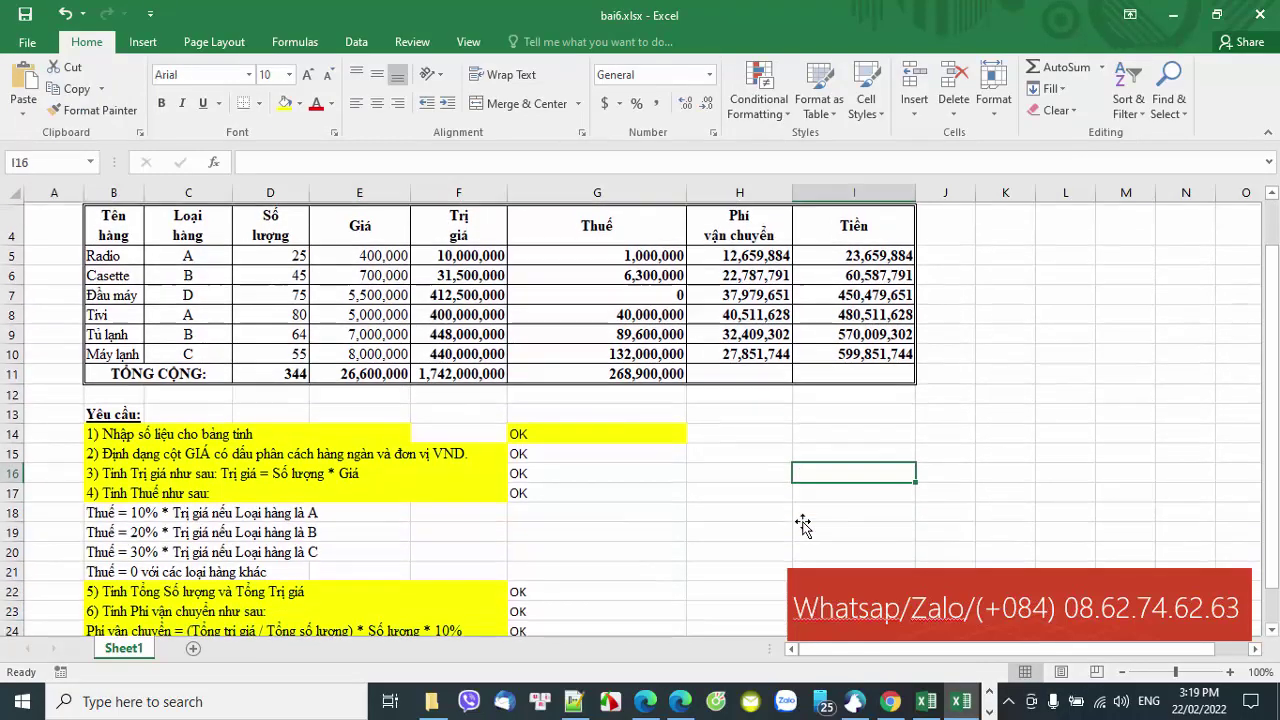
scroll(803, 527, "down", 1)
scroll(803, 527, "up", 3)
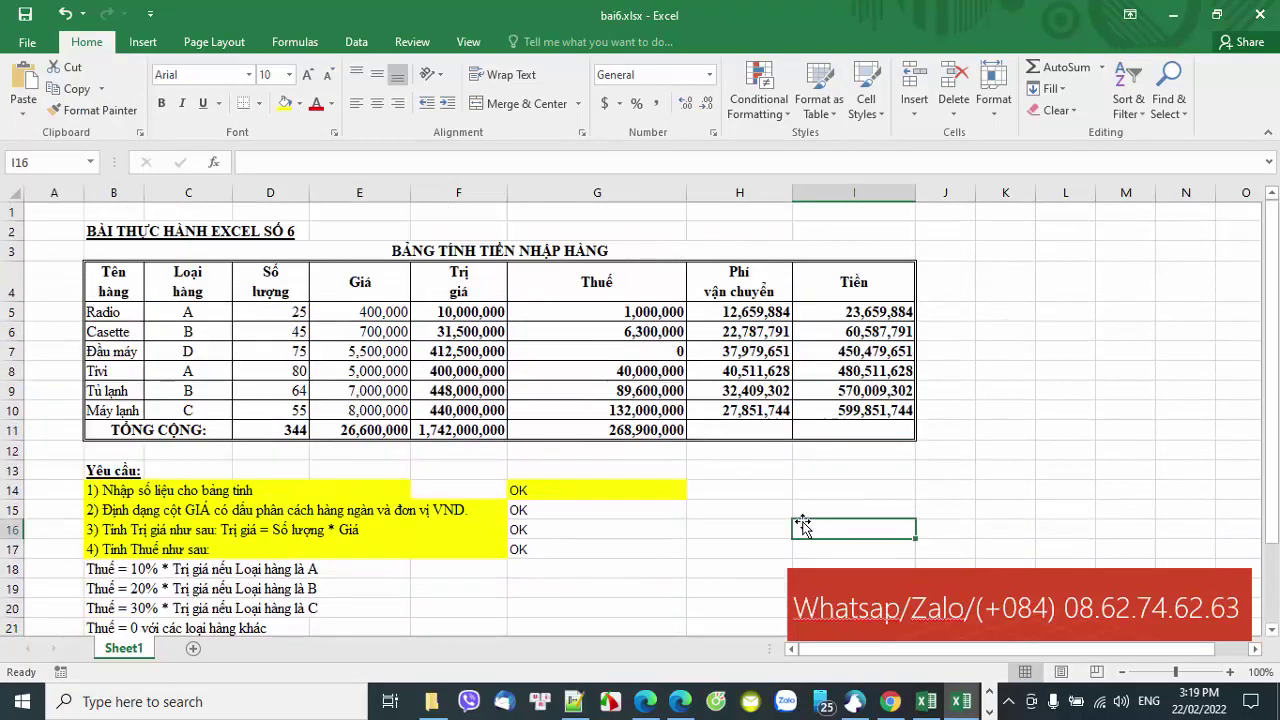